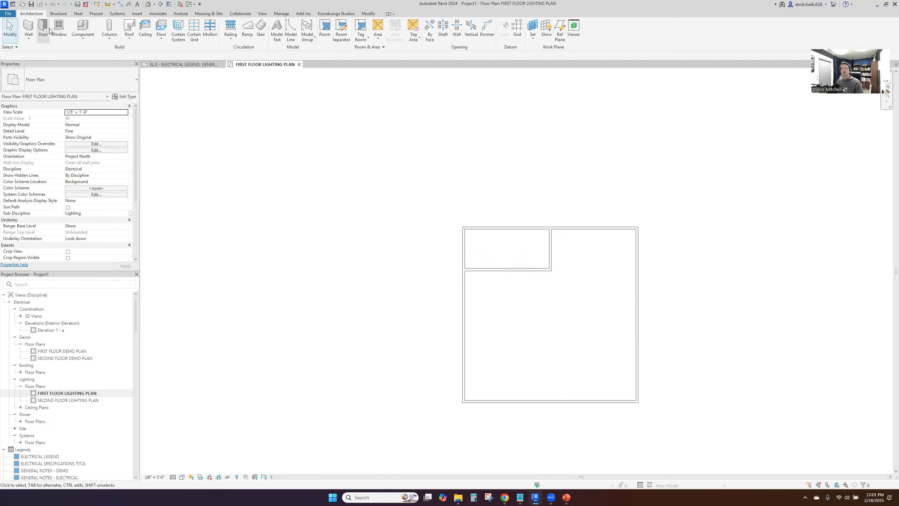
Search the Autodesk family library for doors
click(471, 251)
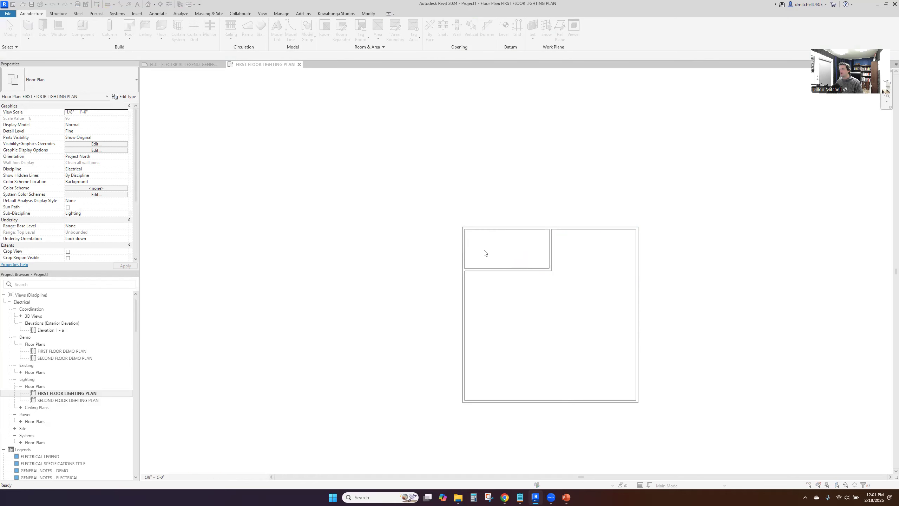
key(Escape)
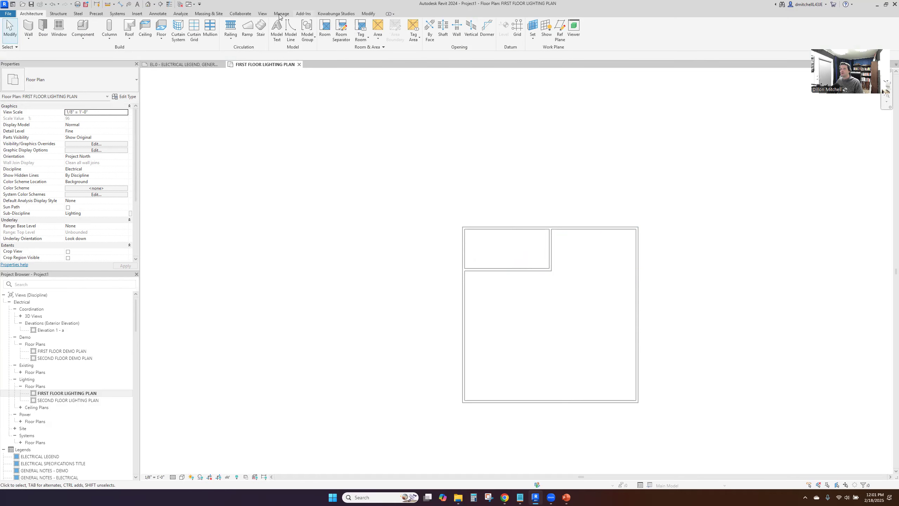
click(137, 13)
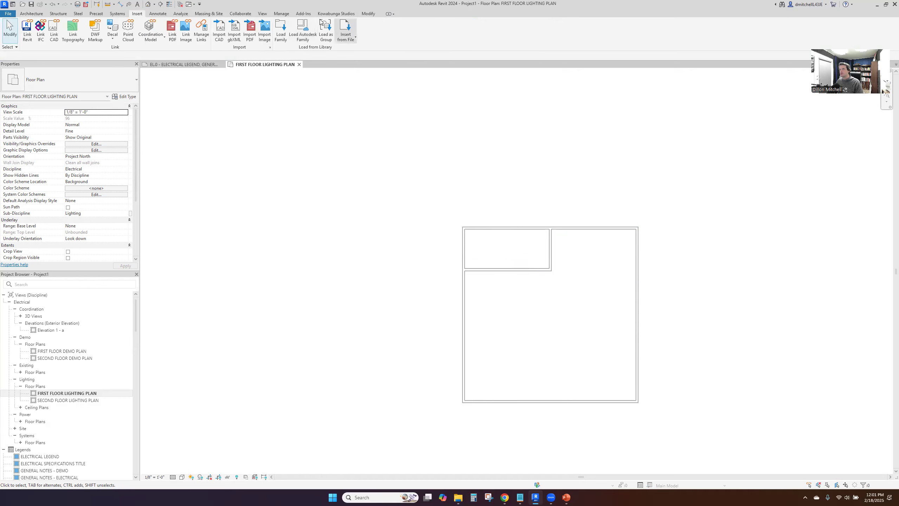
click(303, 28)
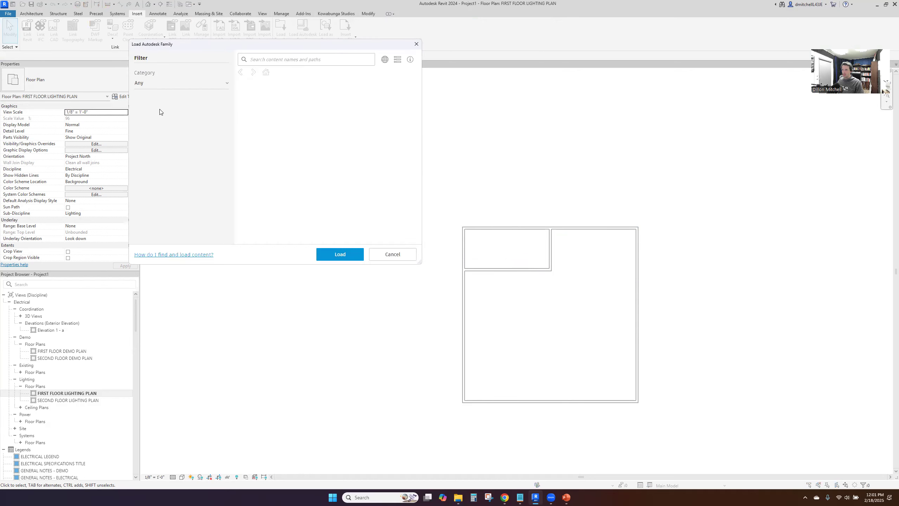
click(293, 60)
text(doors)
key(Return)
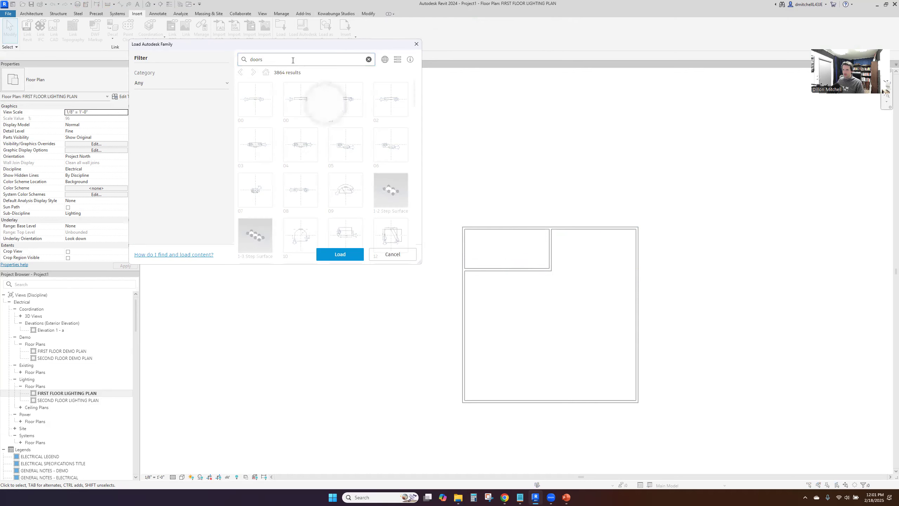
Load the single-panel interior wood door family (Door-Interior-Single-1_Panel-Wood) in the 36" x 80" size
scroll(320, 131, down, 5)
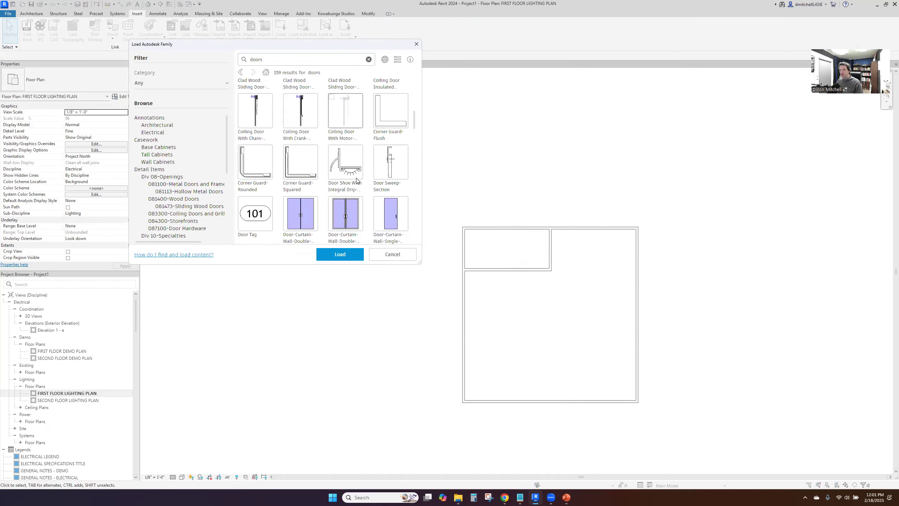
scroll(366, 168, down, 3)
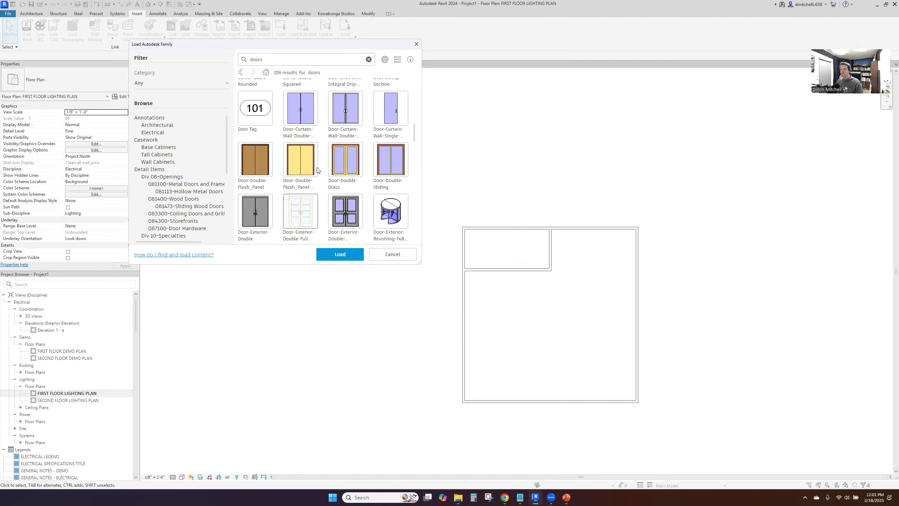
scroll(316, 190, down, 3)
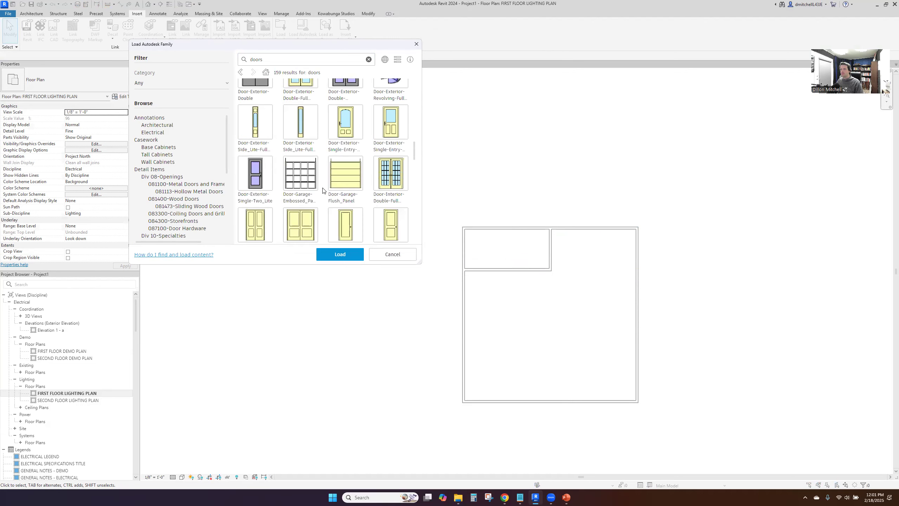
scroll(352, 222, down, 1)
click(347, 191)
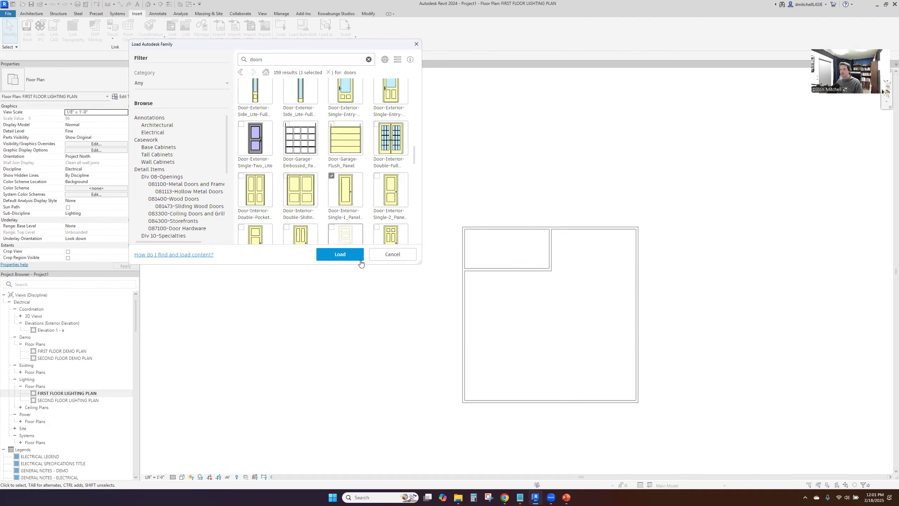
click(340, 254)
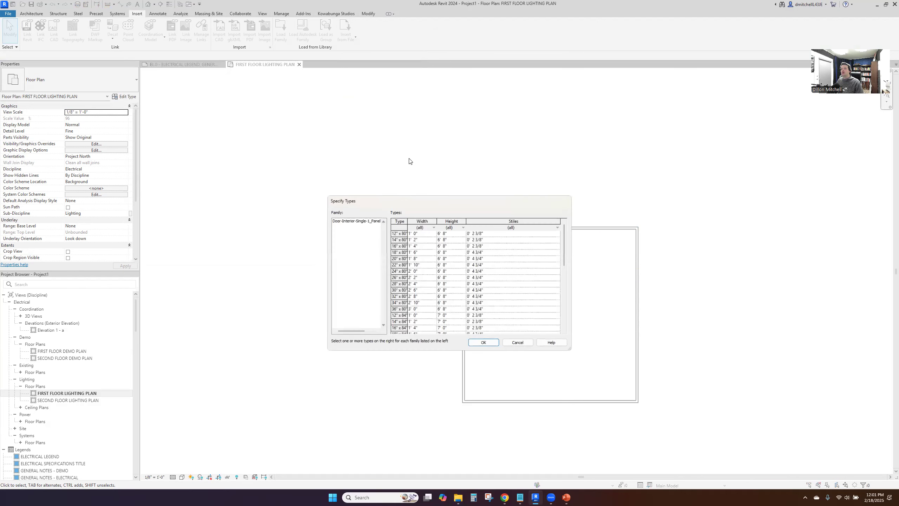
click(401, 309)
click(497, 342)
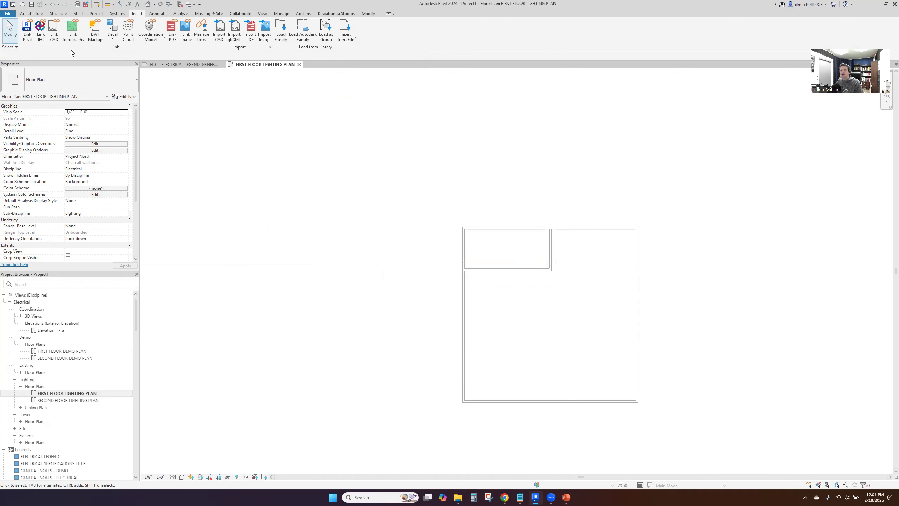
Place a 36" x 80" door in the small room's lower wall beside its right corner, swinging into the room
click(31, 14)
click(49, 24)
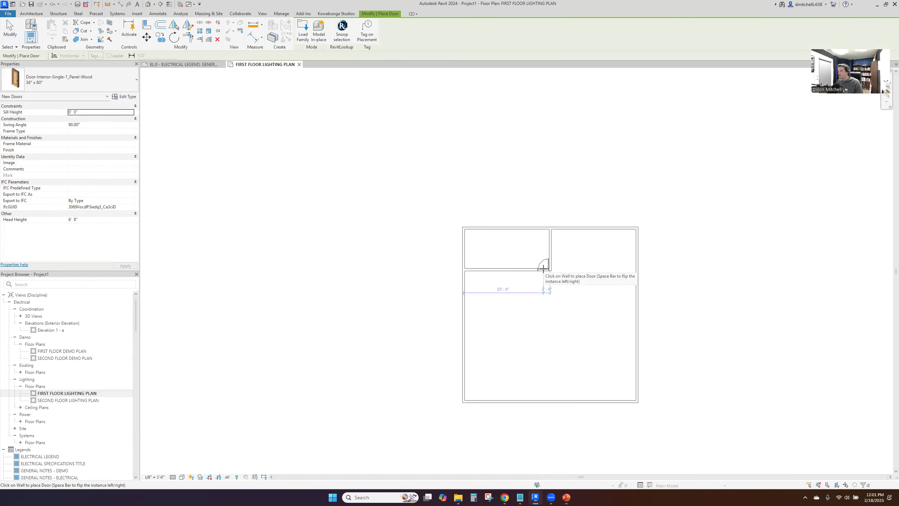
click(542, 268)
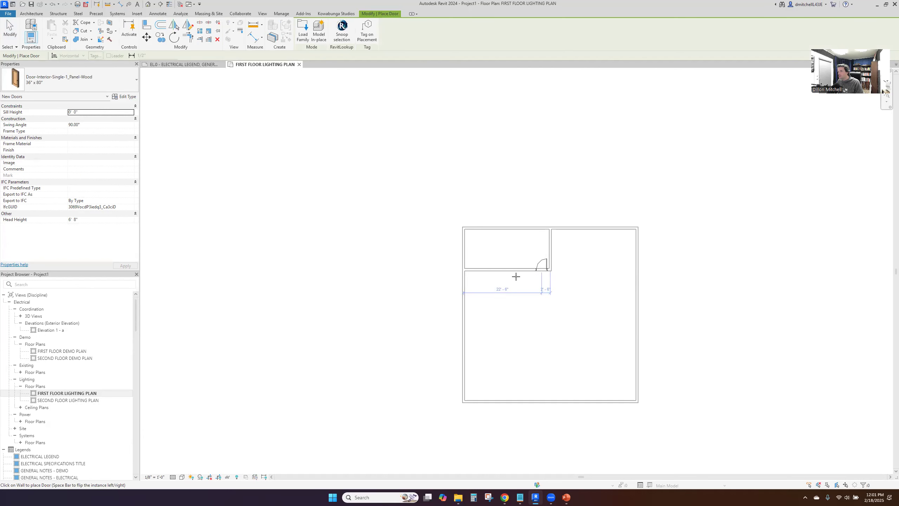
Place outward-swinging doors in the left exterior wall, about 19'-0" above the lower corner, and midway along the right exterior wall
click(466, 329)
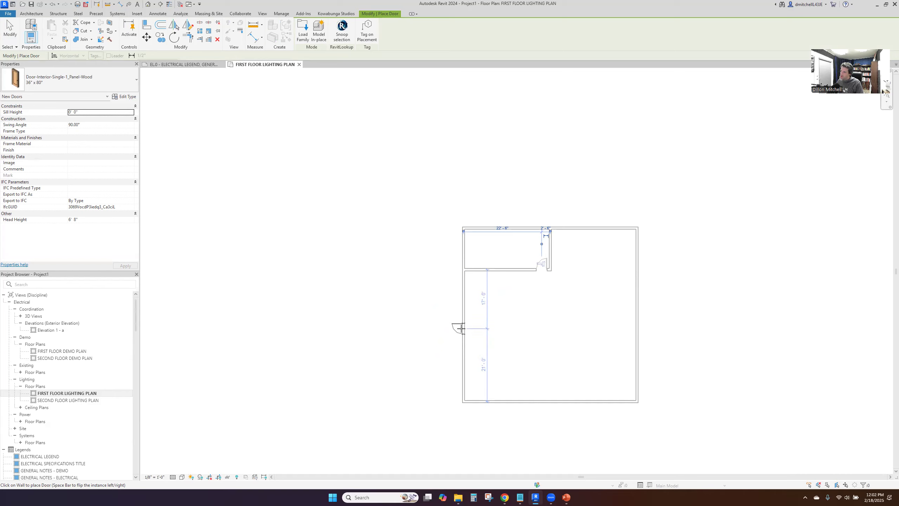
click(460, 336)
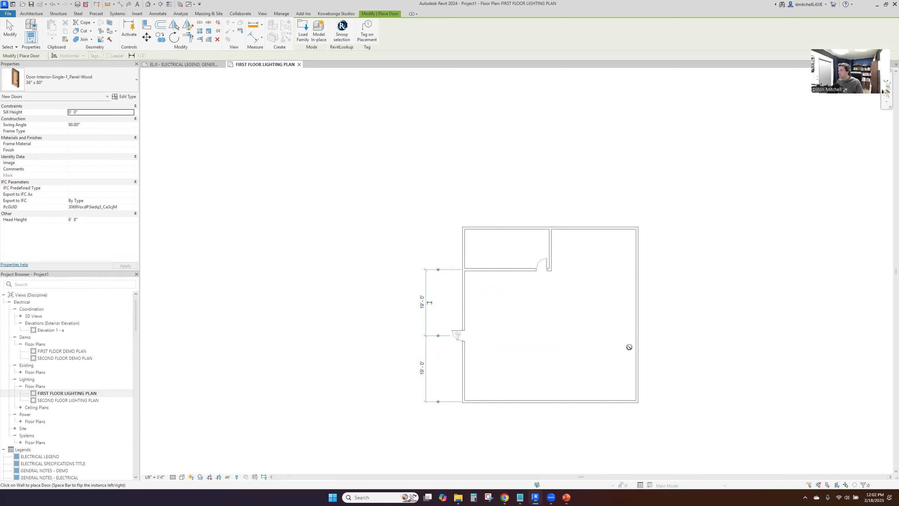
click(638, 316)
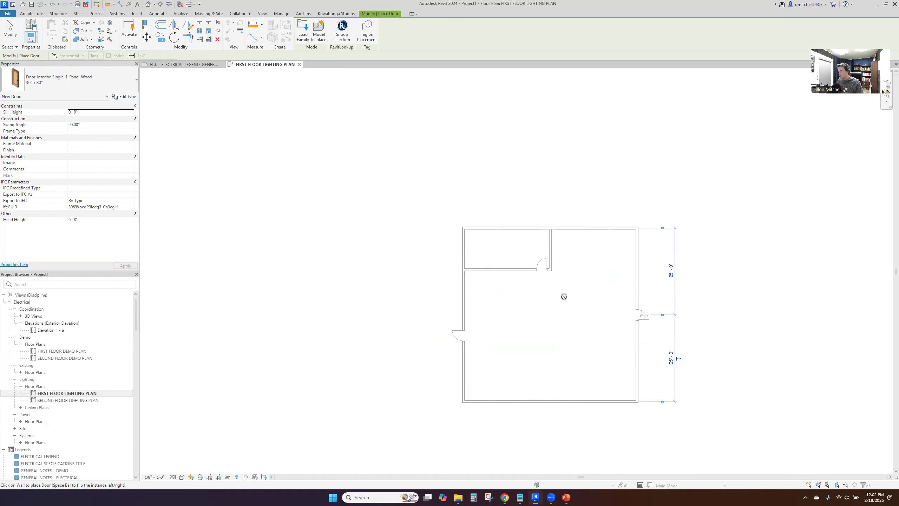
key(Escape)
key(Escape)
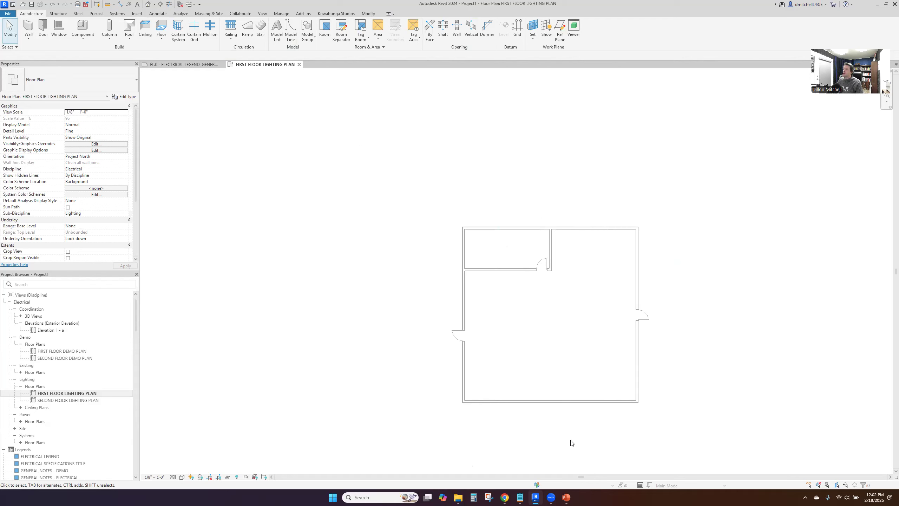
Switch to Chrome and review the VLB G2 low bay product page and the fixture layout in the Visual Interior Tool
mouse_move(568, 498)
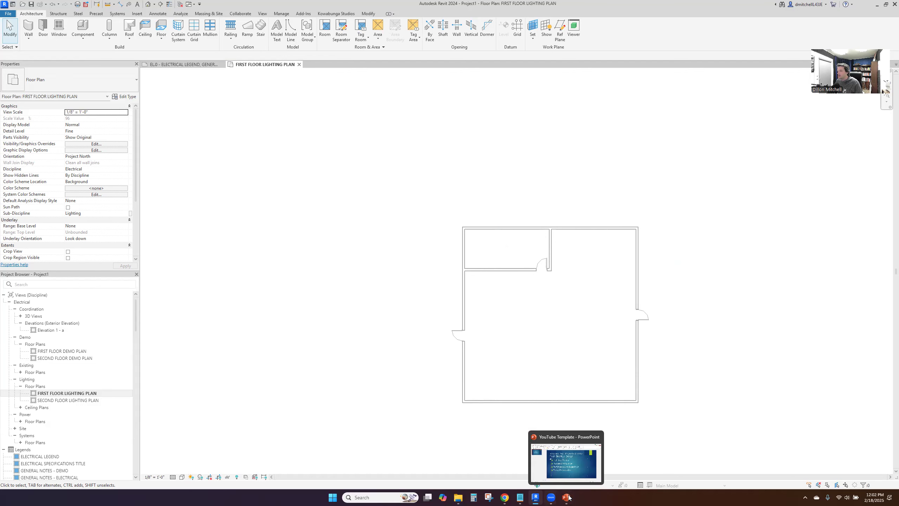
click(504, 498)
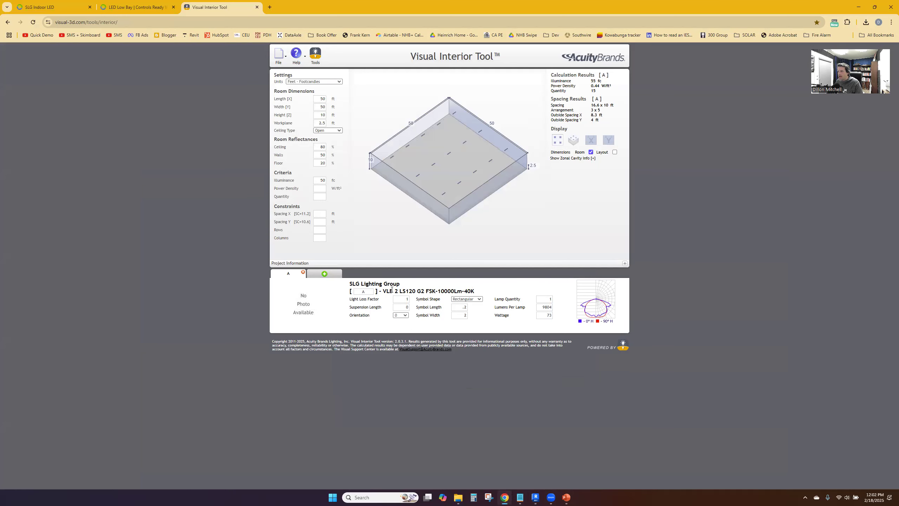
click(152, 6)
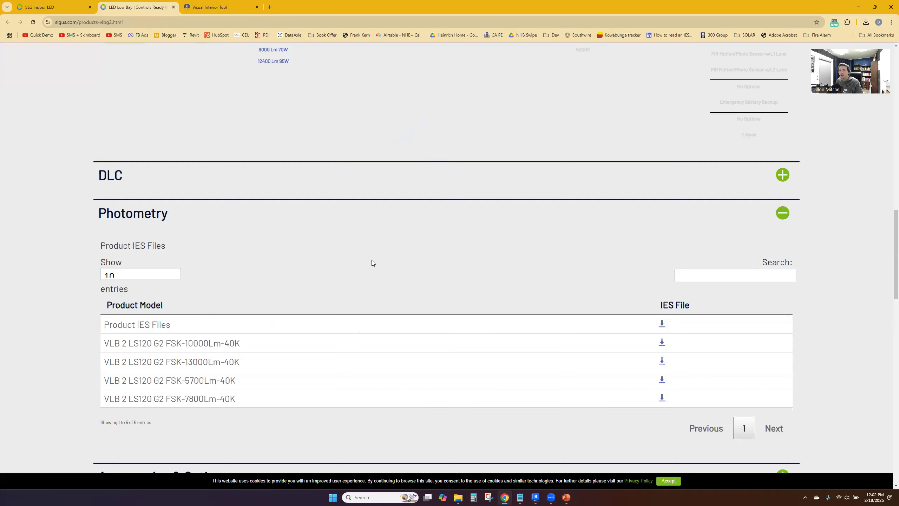
scroll(370, 263, up, 10)
scroll(359, 204, up, 15)
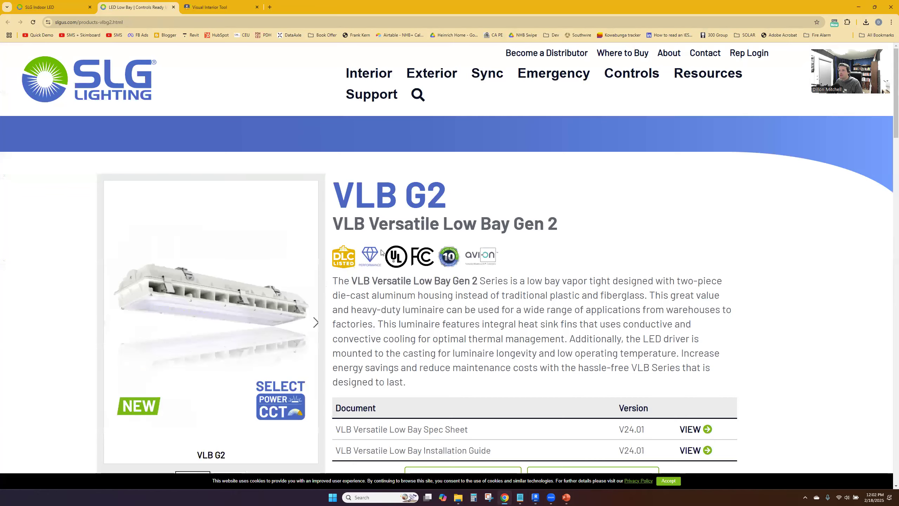
scroll(320, 213, down, 3)
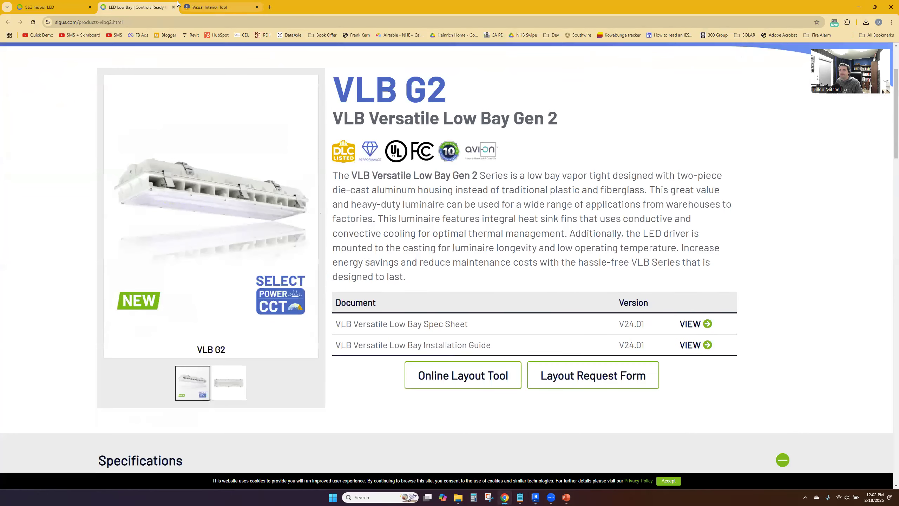
click(209, 8)
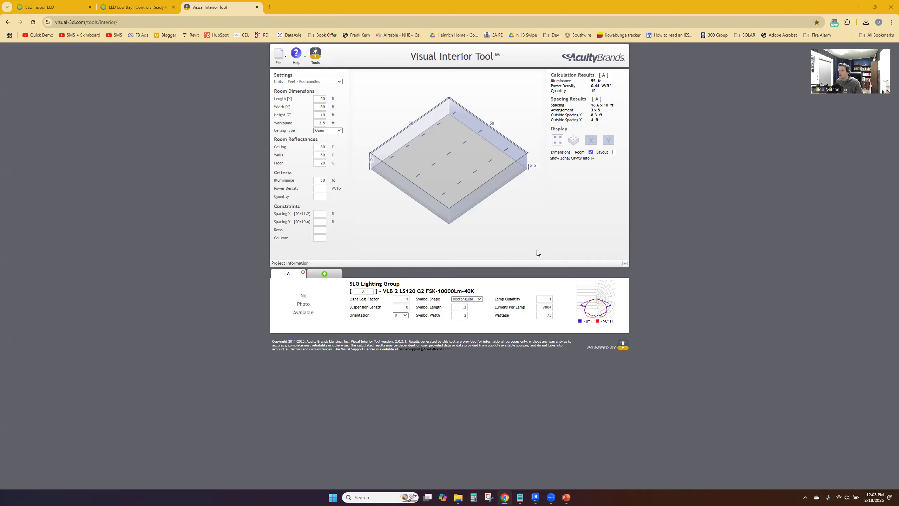
Switch to Revit, start placing a lighting fixture and agree to load a lighting fixture family
key(alt+Tab)
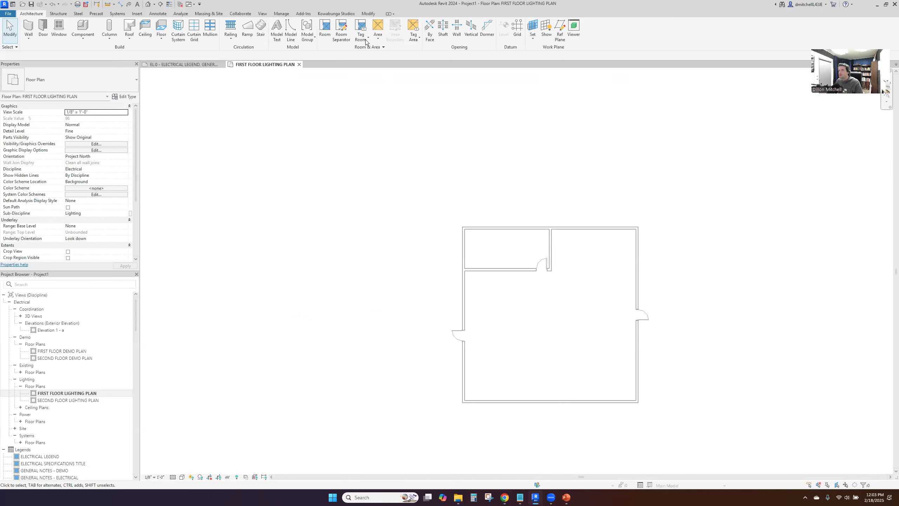
click(138, 16)
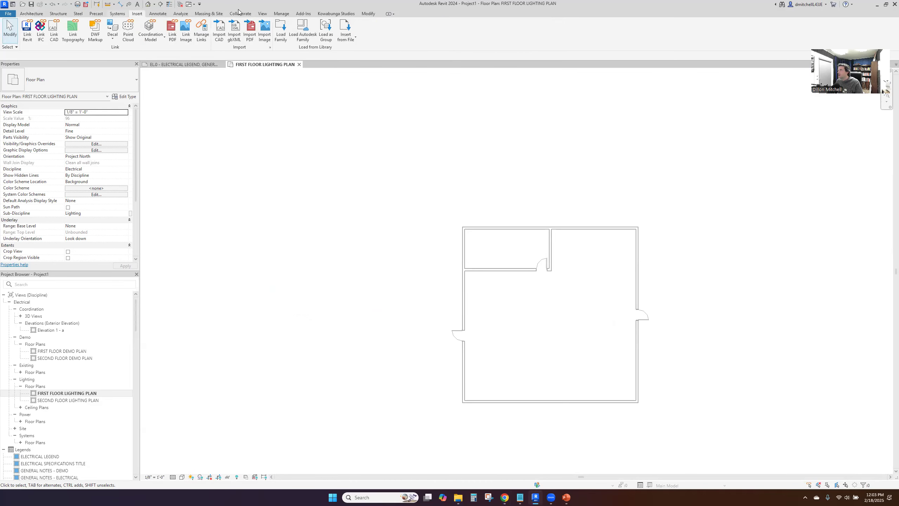
scroll(658, 46, up, 1)
click(668, 32)
click(473, 253)
Browse to the Lighting Fixtures folder under Vertical Design Services, Revit Families, Electrical
click(318, 103)
click(308, 166)
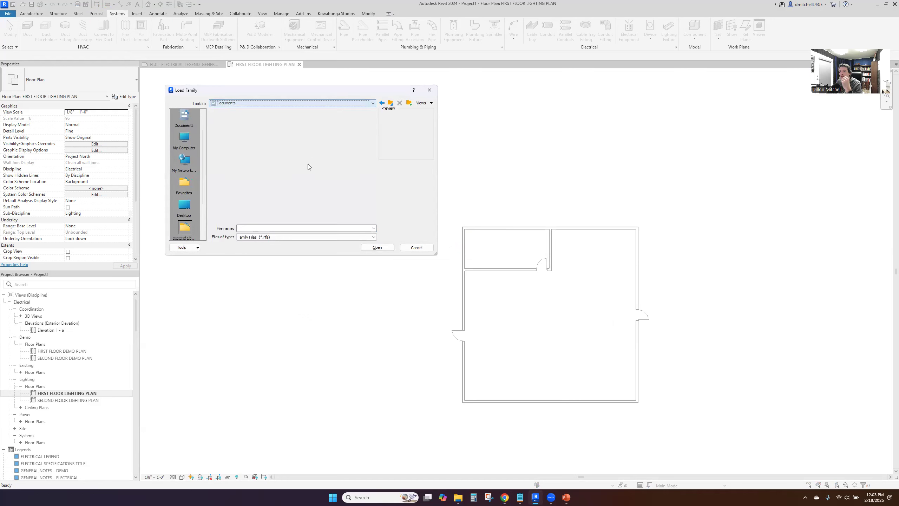
double_click(291, 160)
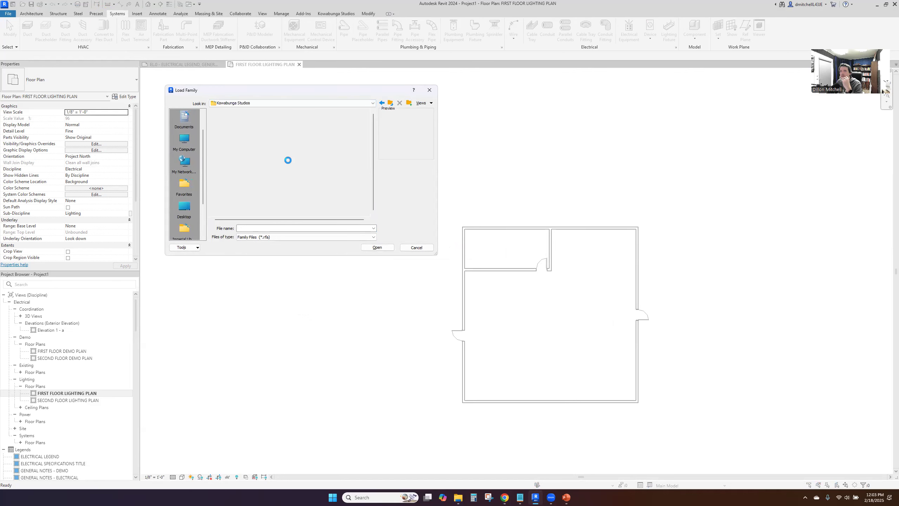
click(391, 102)
scroll(243, 174, down, 4)
double_click(244, 154)
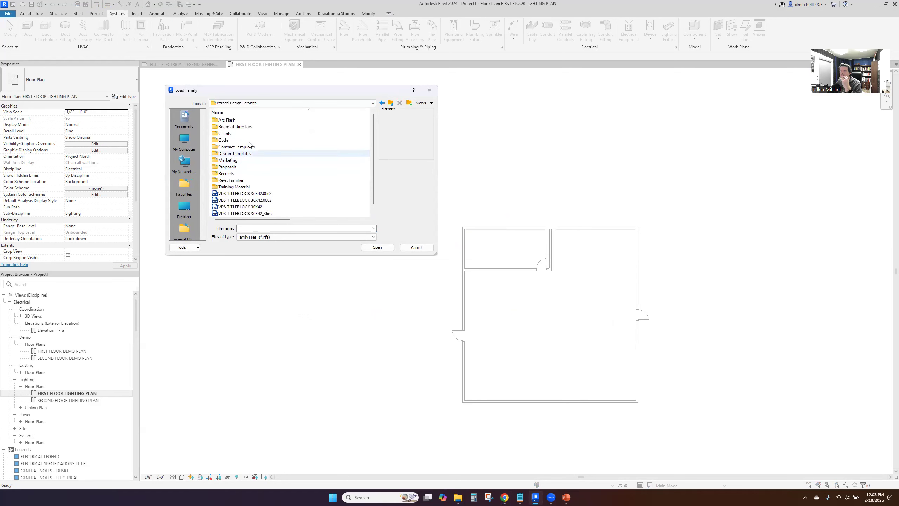
double_click(244, 180)
double_click(240, 131)
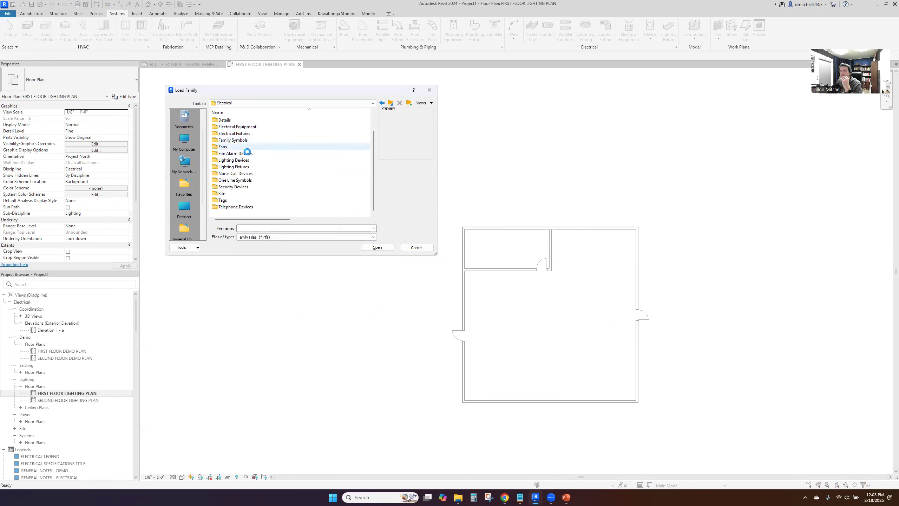
double_click(248, 167)
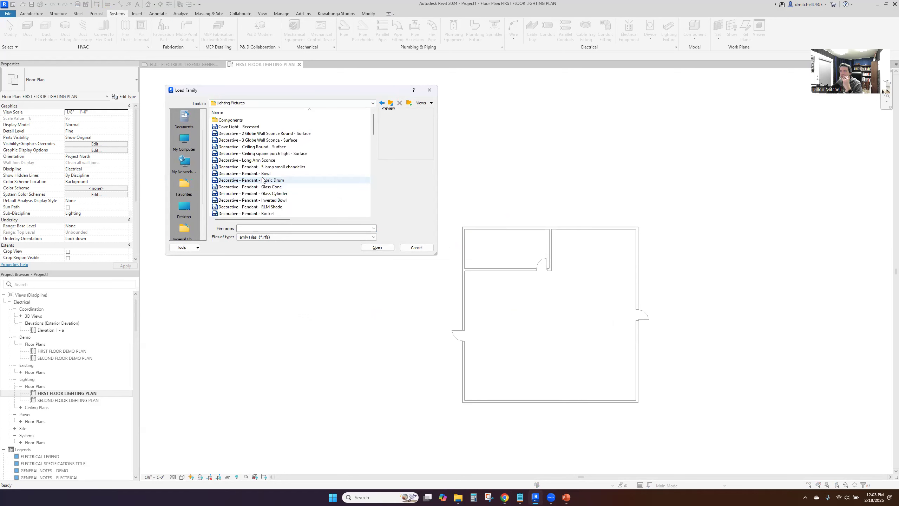
Load the High Bay - Fluorescent - Suspended family and place one 6 Lamp fixture near the building's lower right corner
scroll(262, 165, down, 4)
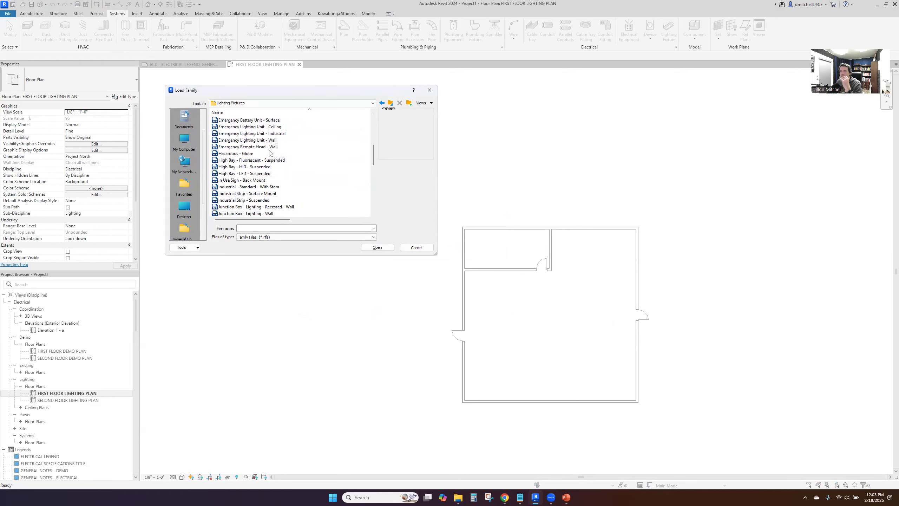
click(248, 173)
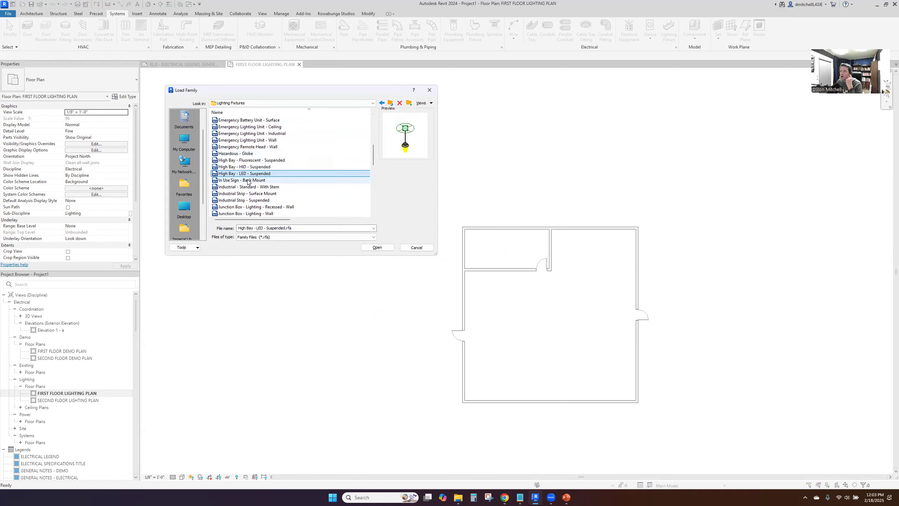
click(277, 160)
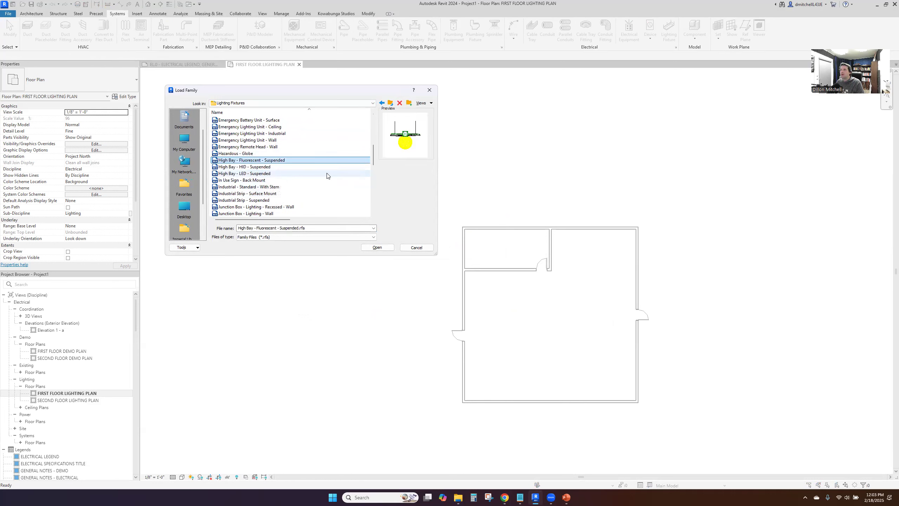
click(376, 248)
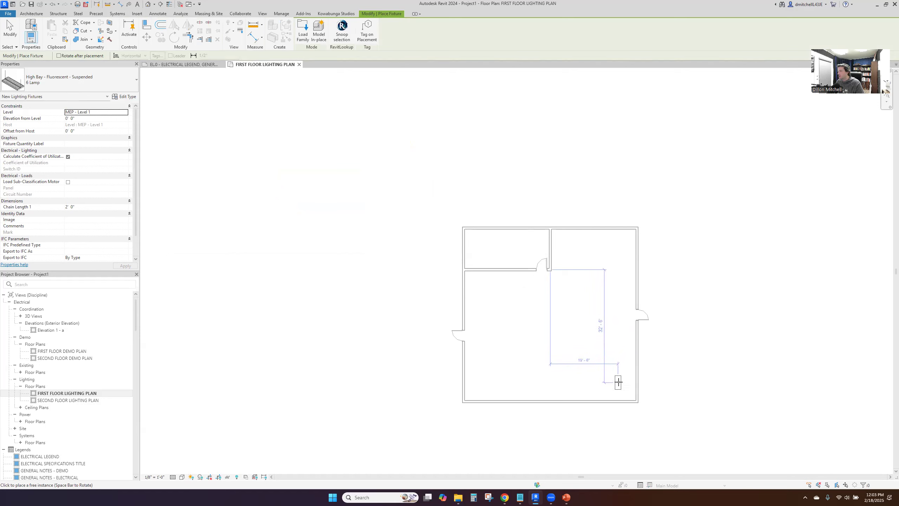
click(619, 382)
Switch to the Visual Interior Tool, display the fixture layout in plan view to read its spacings, and return to Revit
key(alt+Tab)
click(614, 153)
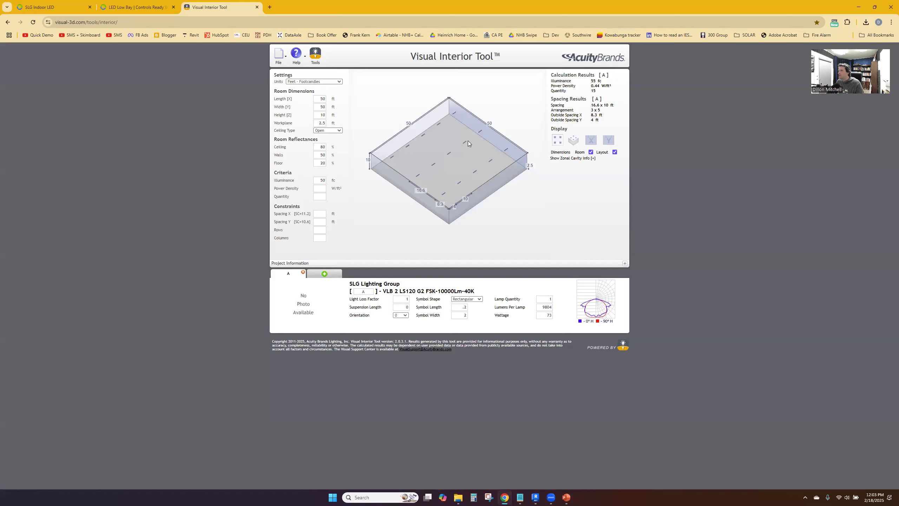
click(559, 140)
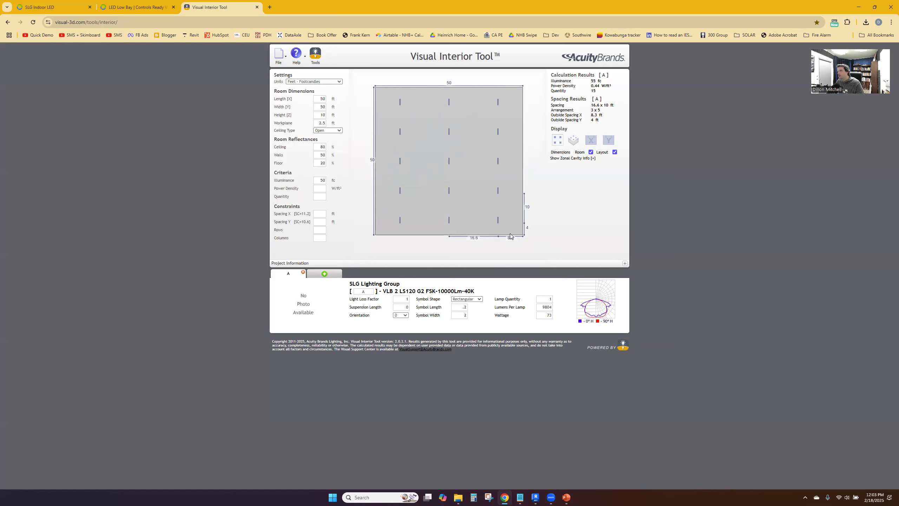
key(alt+Tab)
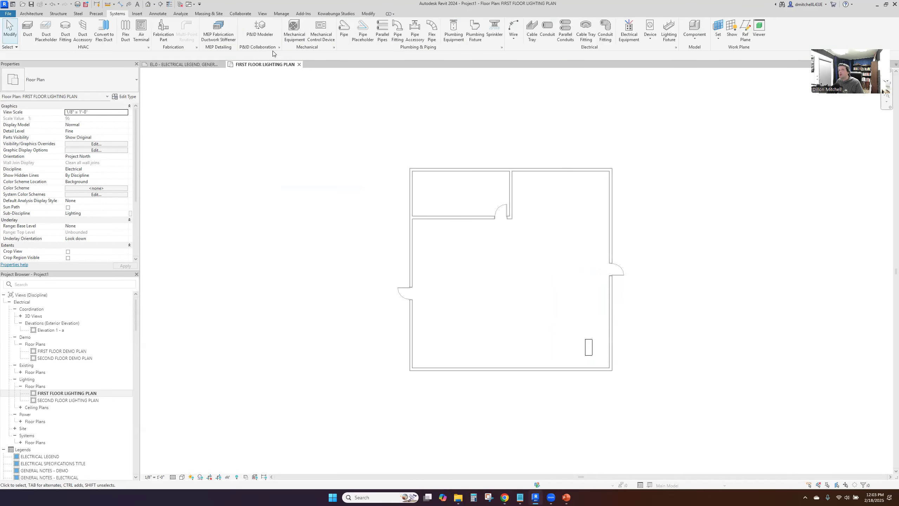
Place aligned dimensions using wall faces from the high bay fixture's centre to the building's lower wall and right wall
click(120, 4)
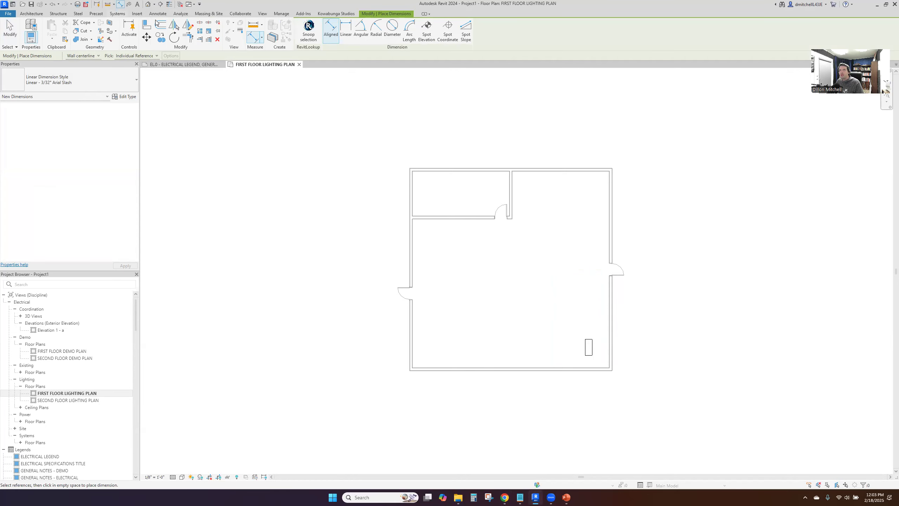
click(100, 56)
click(95, 67)
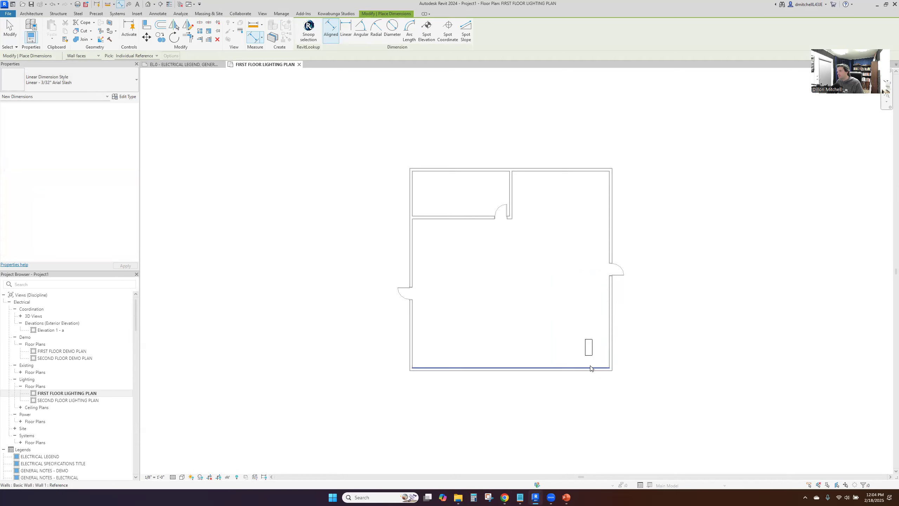
click(588, 347)
click(589, 346)
click(642, 353)
click(610, 346)
click(589, 347)
click(597, 326)
key(Escape)
key(Escape)
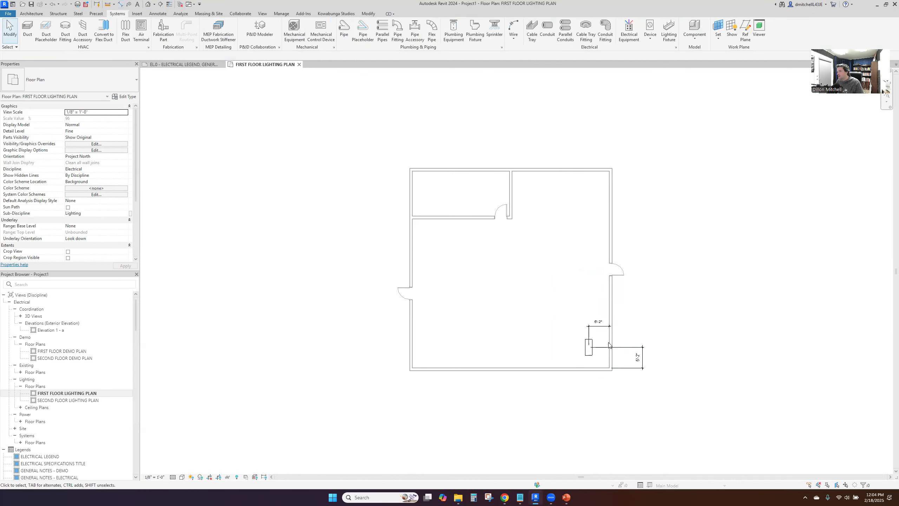
Set the fixture's offsets to 4 ft from the lower wall and 8 ft from the right wall
click(588, 347)
click(637, 357)
text(4)
key(Return)
key(Escape)
click(588, 352)
click(598, 320)
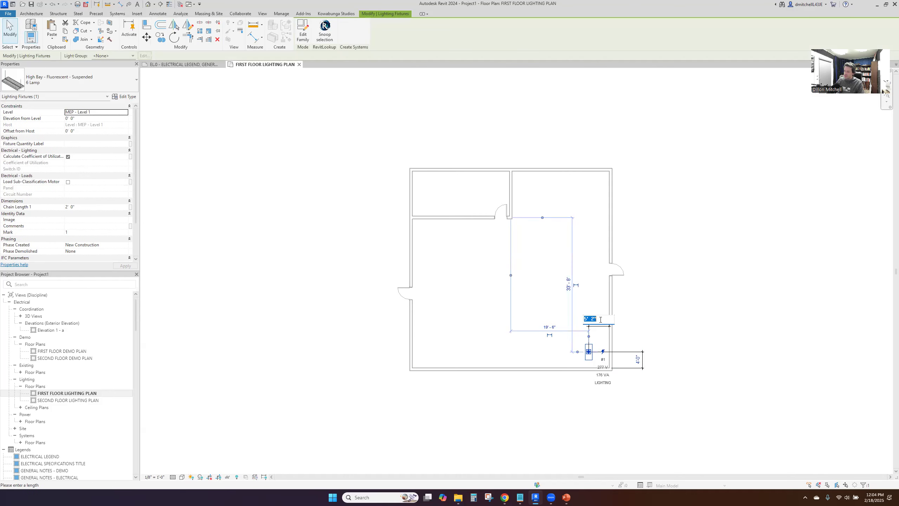
text(8)
key(Return)
key(Escape)
Check the layout spacing in the Visual Interior Tool and copy the fixture twice to the left at 16.5 ft intervals
click(504, 497)
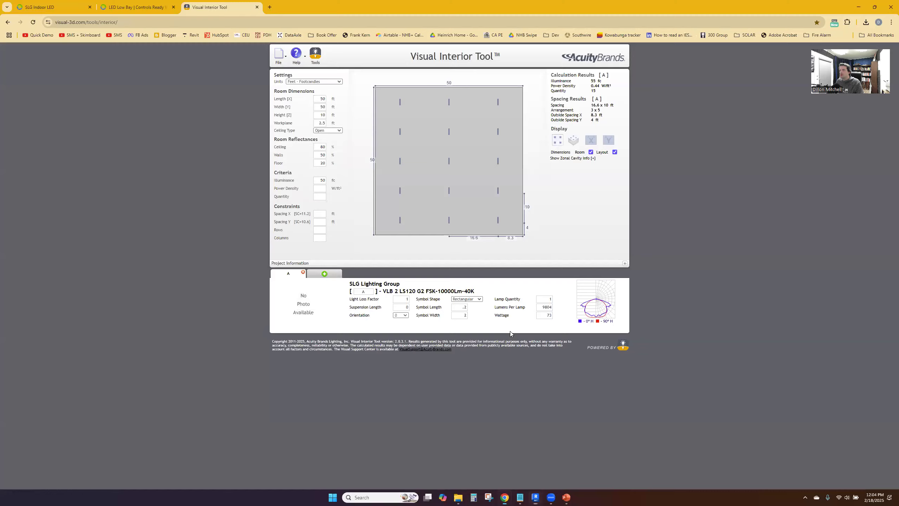
key(alt+Tab)
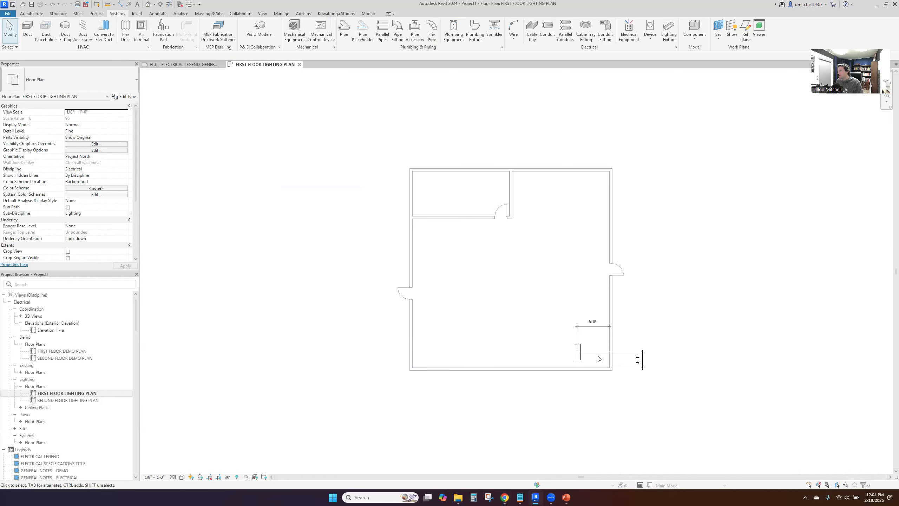
click(576, 360)
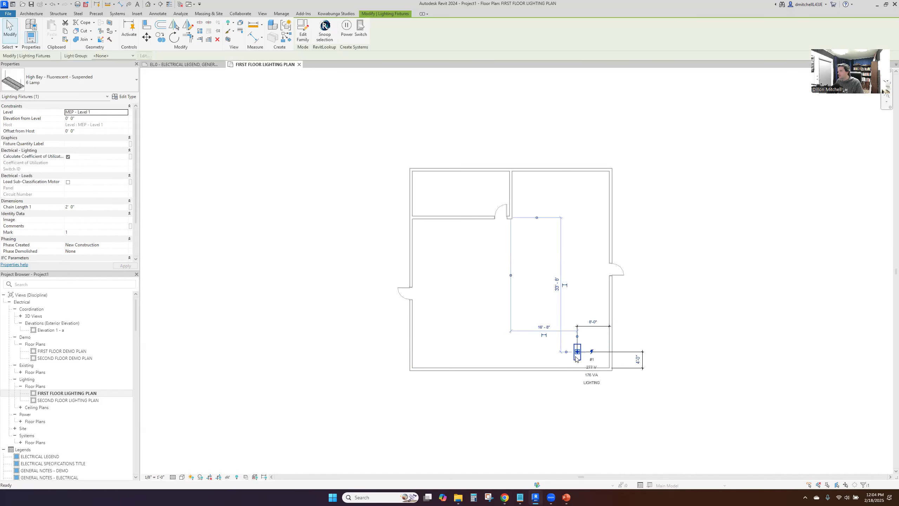
scroll(577, 354, up, 1)
scroll(576, 354, up, 1)
ctrl+drag(576, 352, 530, 352)
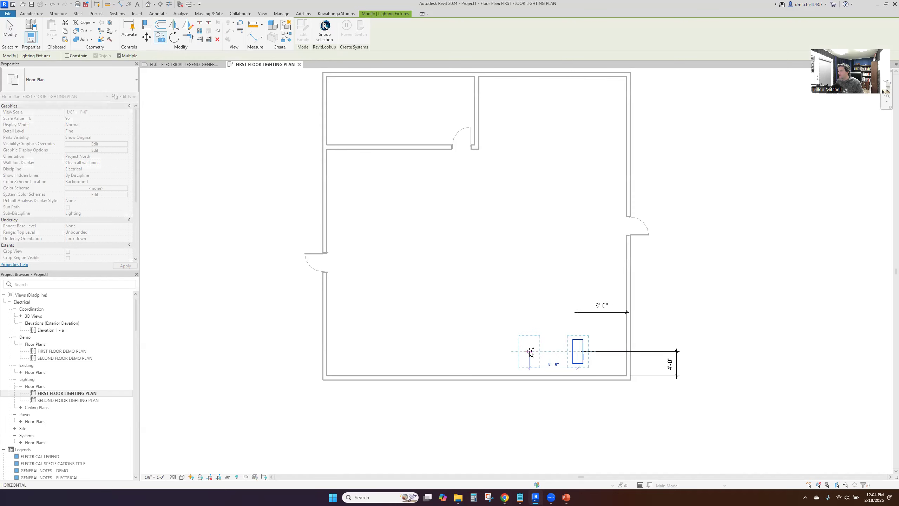
key(alt+Tab)
key(alt+Tab)
text(16.5)
key(Return)
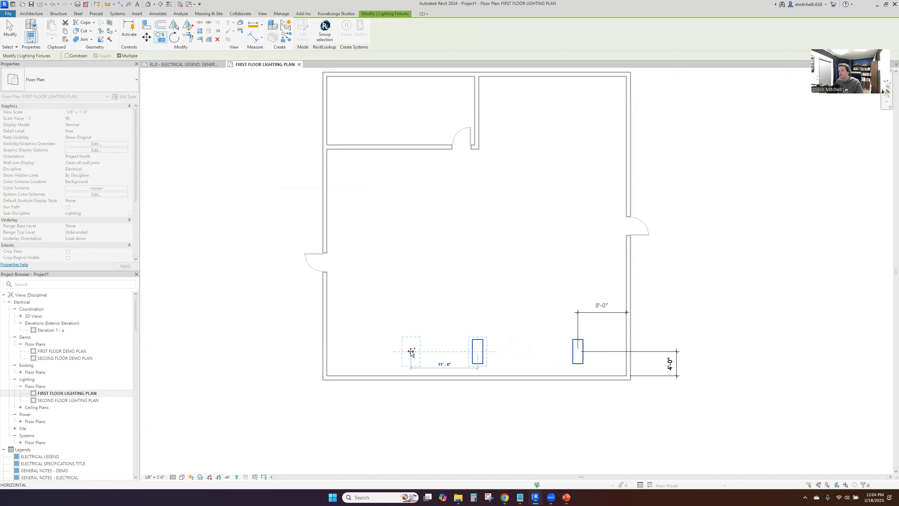
text(16.5)
key(Return)
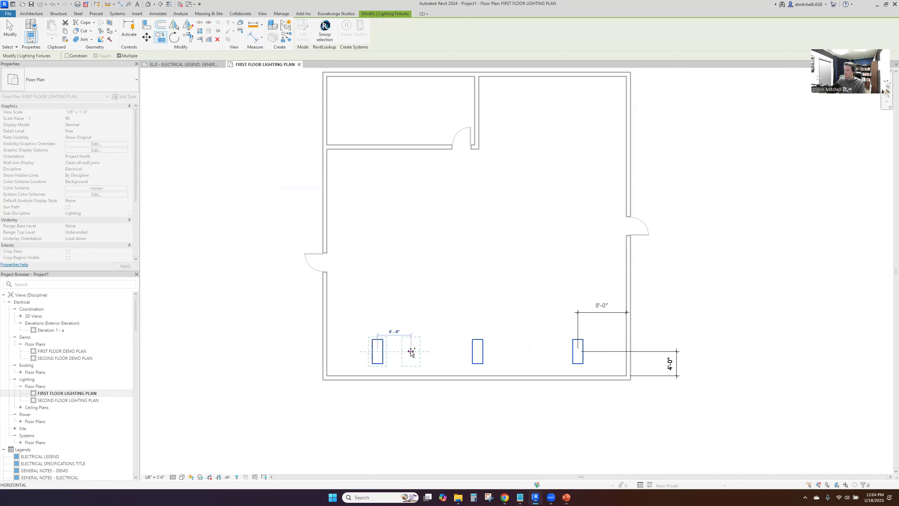
key(Escape)
key(Escape)
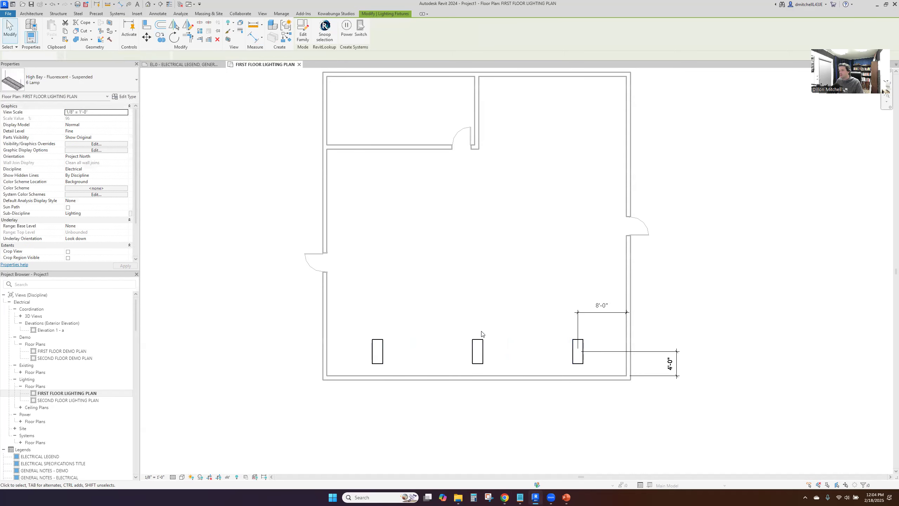
Copy the row of three fixtures upward four times at 10 ft intervals to fill the building
ctrl+click(477, 349)
ctrl+click(382, 349)
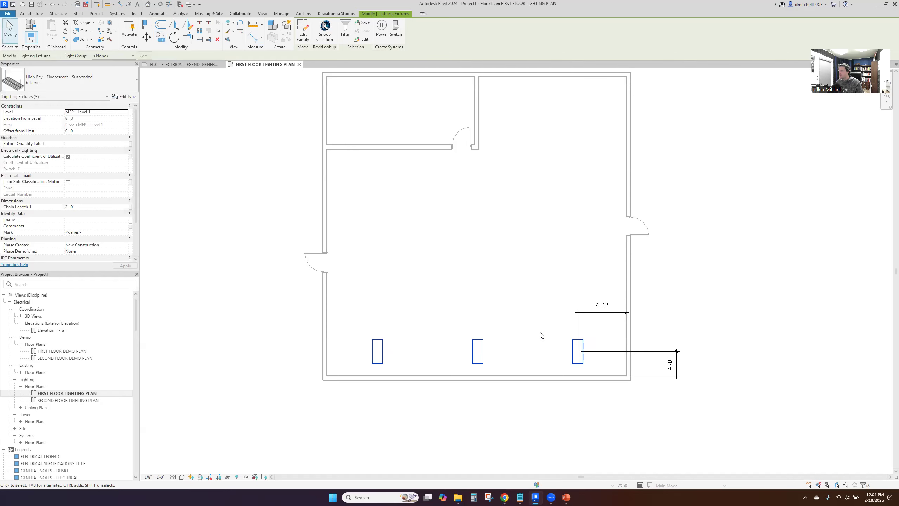
click(478, 354)
key(c)
key(o)
click(477, 351)
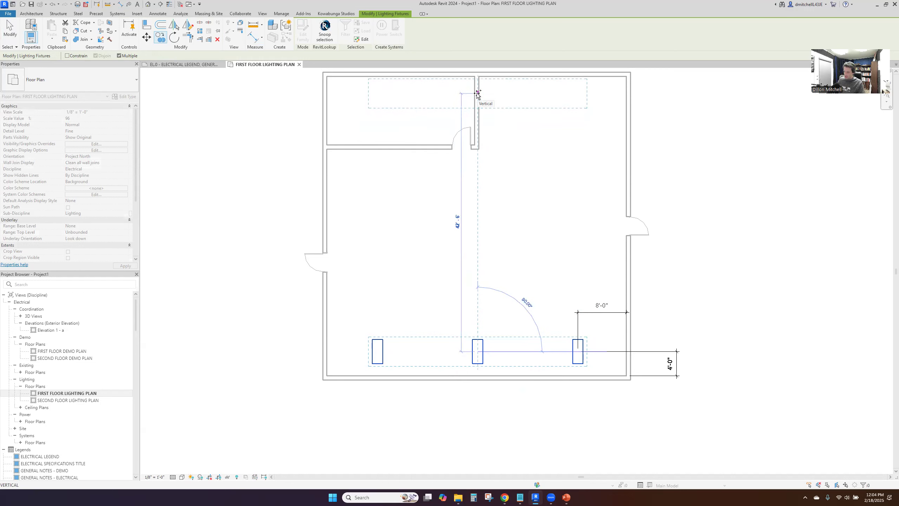
key(Return)
text(10)
key(Return)
key(Return)
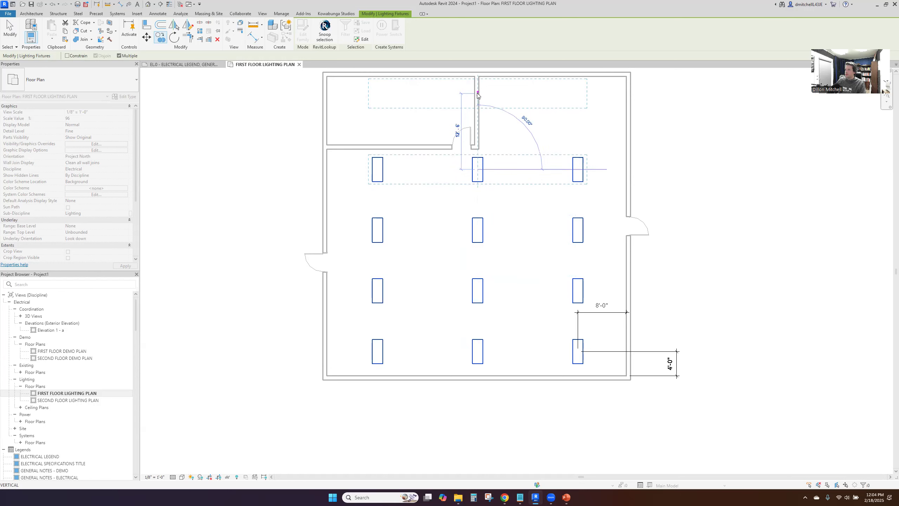
text(10)
key(Return)
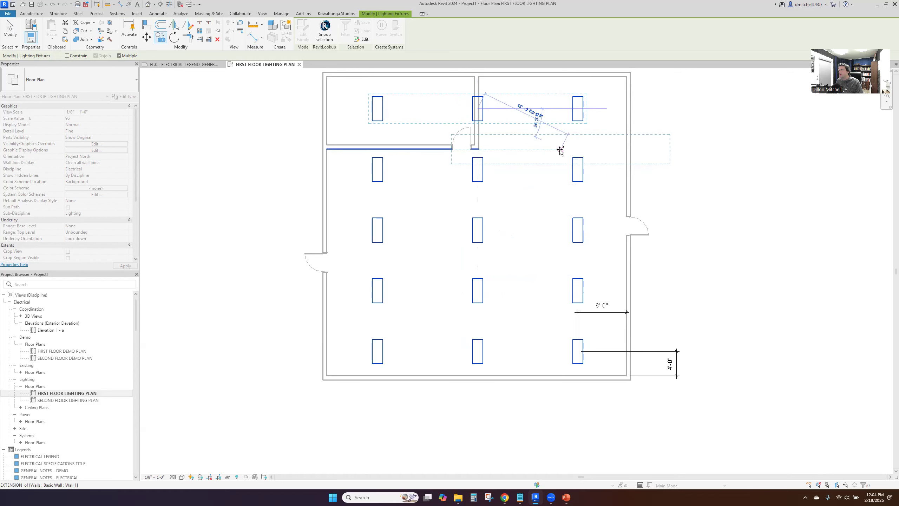
key(Escape)
key(Escape)
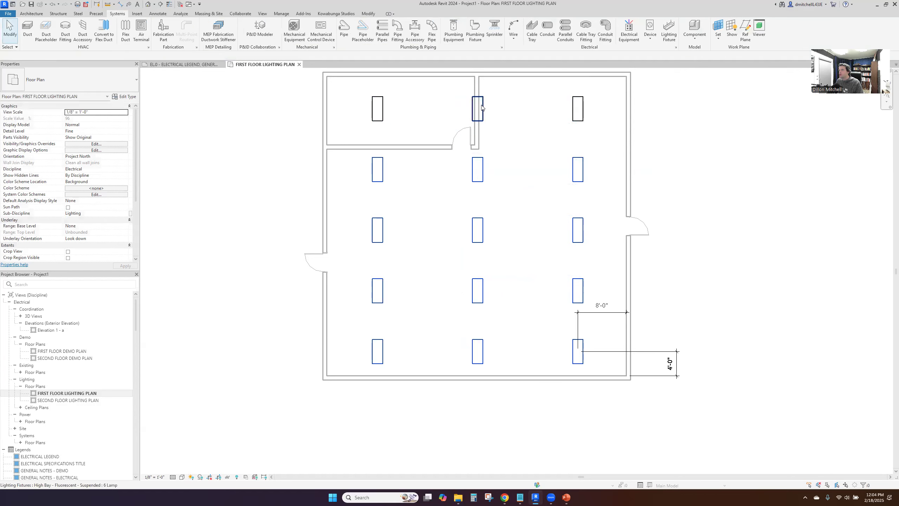
Move the top row's middle and right fixtures to the right, clear of the interior partition wall
click(477, 113)
ctrl+click(576, 112)
drag(574, 111, 602, 112)
click(564, 124)
Copy the fixture in the upper left room 12 ft to the right
click(378, 108)
key(c)
key(o)
click(378, 108)
text(12)
key(Return)
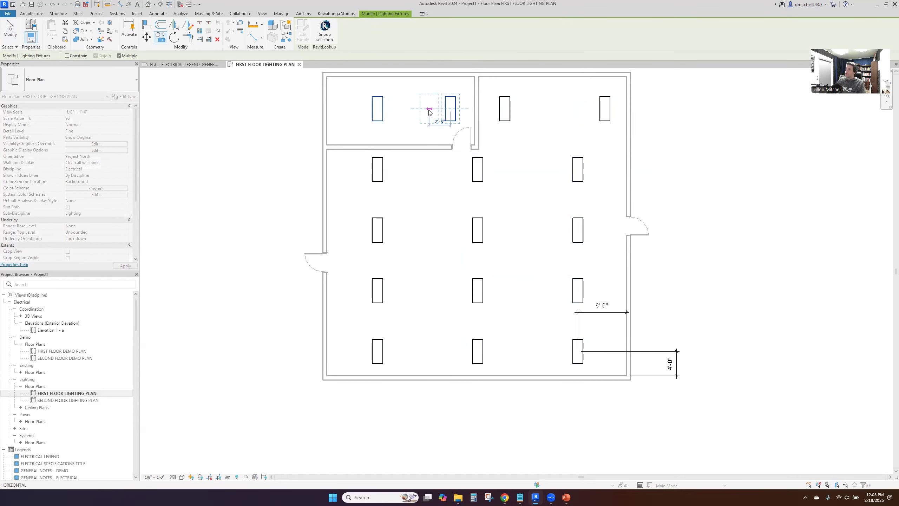
key(Escape)
key(Escape)
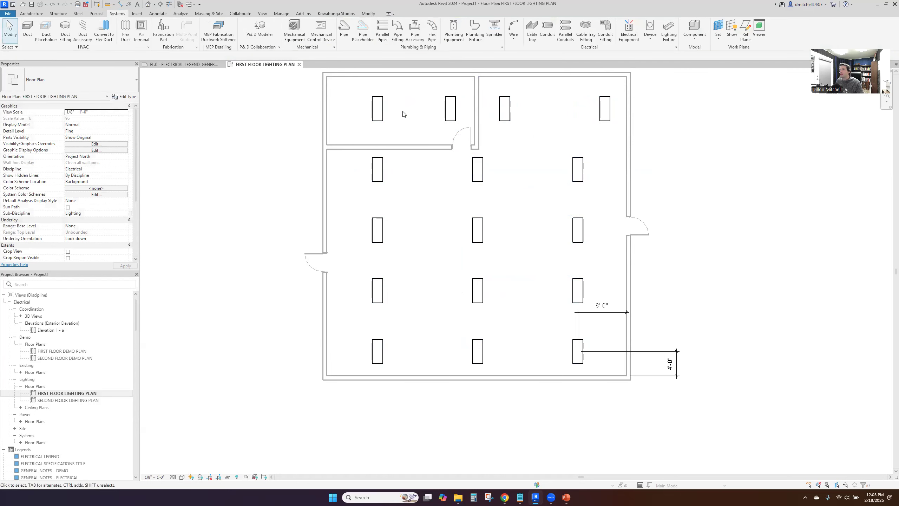
Shift the upper left room's left fixture toward the outer wall and copy its right fixture about 8 ft left between them
drag(377, 110, 355, 110)
key(Escape)
click(456, 106)
key(c)
key(o)
click(450, 109)
click(401, 109)
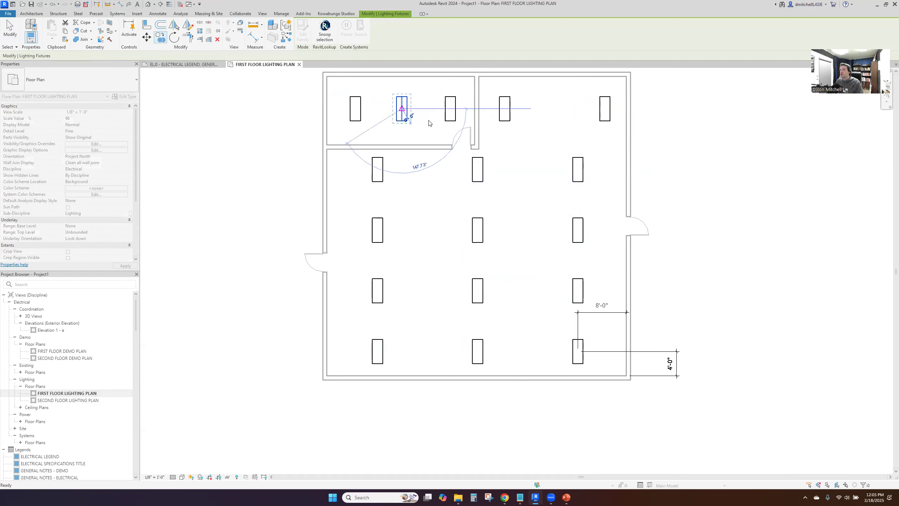
key(Escape)
key(Escape)
Add a continuous aligned dimension across the centres of the three fixtures in the upper left room
key(d)
key(i)
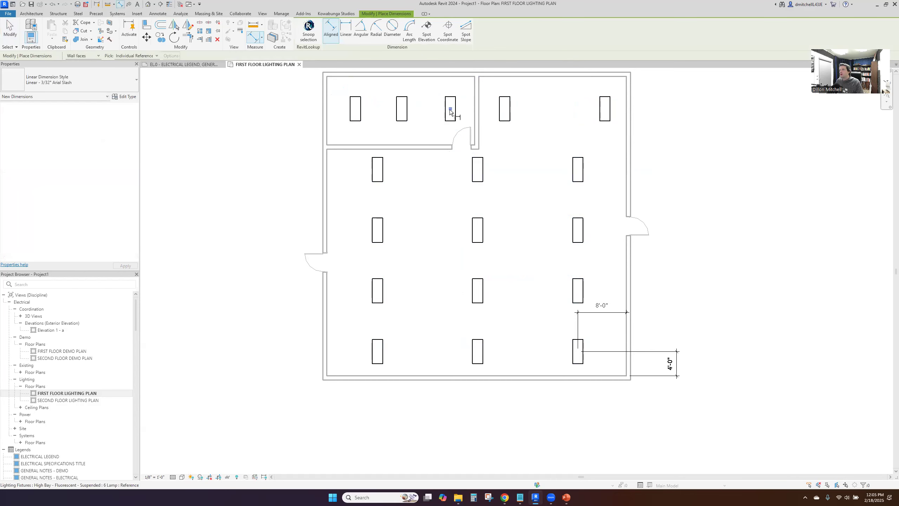
click(451, 117)
click(402, 114)
click(357, 115)
click(287, 113)
key(Escape)
key(Escape)
Set the spacing between the upper left room's left and middle fixtures to 8 ft
click(351, 105)
click(376, 108)
text(8)
key(Return)
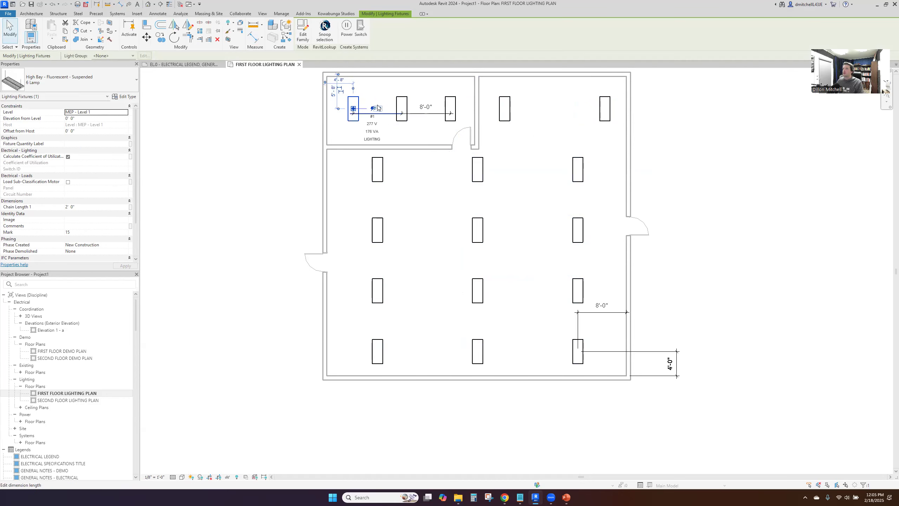
key(Escape)
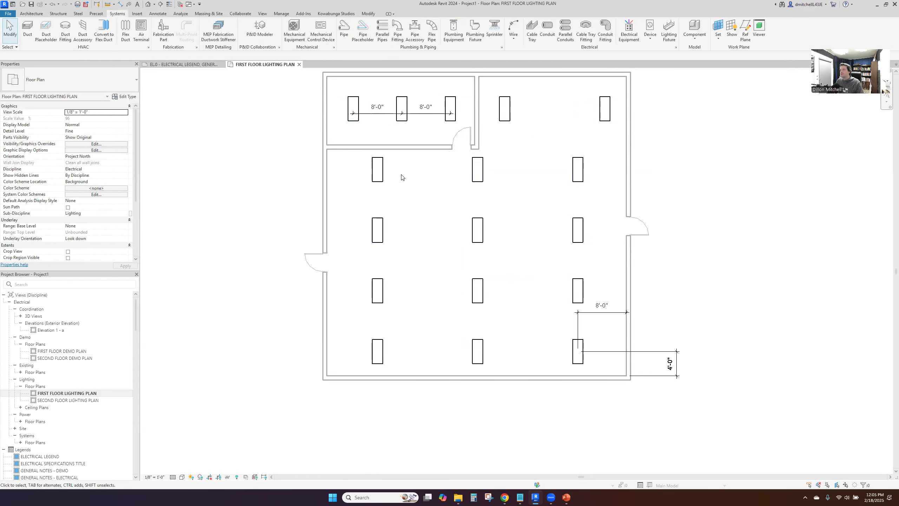
Dimension the horizontal spacing between the three fixtures in the bottom row with one continuous dimension
key(d)
key(l)
click(578, 352)
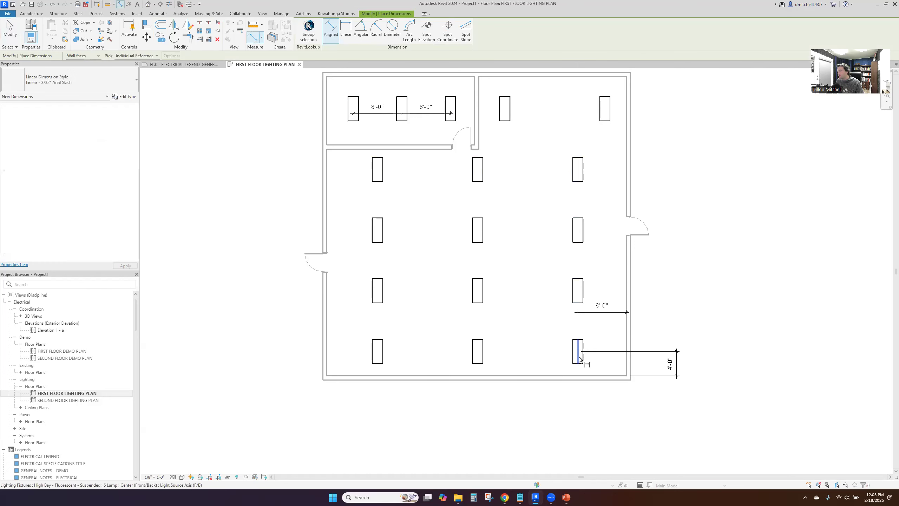
click(476, 350)
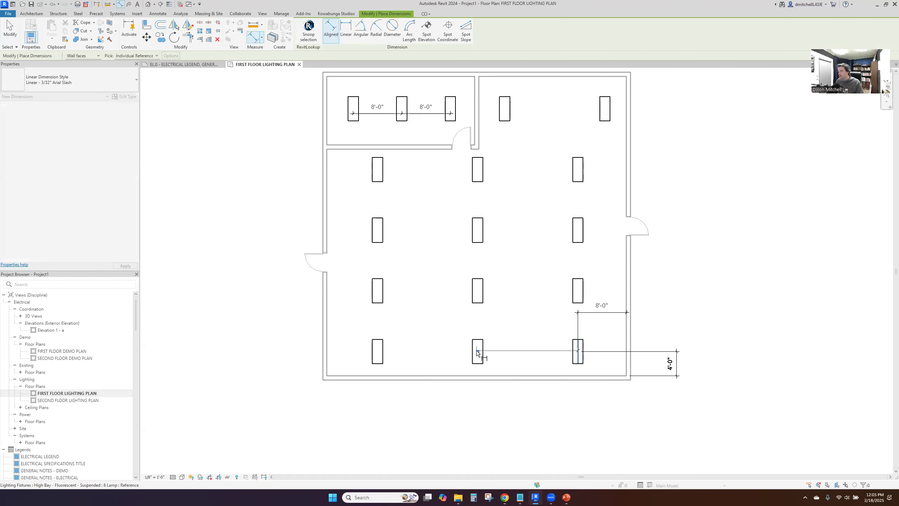
click(377, 350)
click(418, 347)
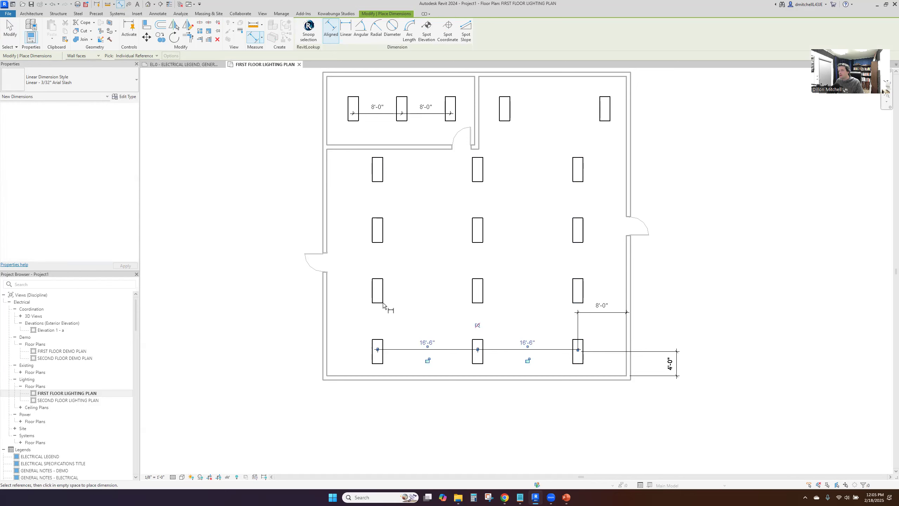
Dimension the vertical spacing between the four fixtures of the main room's left column with one continuous dimension
click(379, 350)
click(381, 291)
click(381, 230)
click(381, 169)
click(418, 179)
key(Escape)
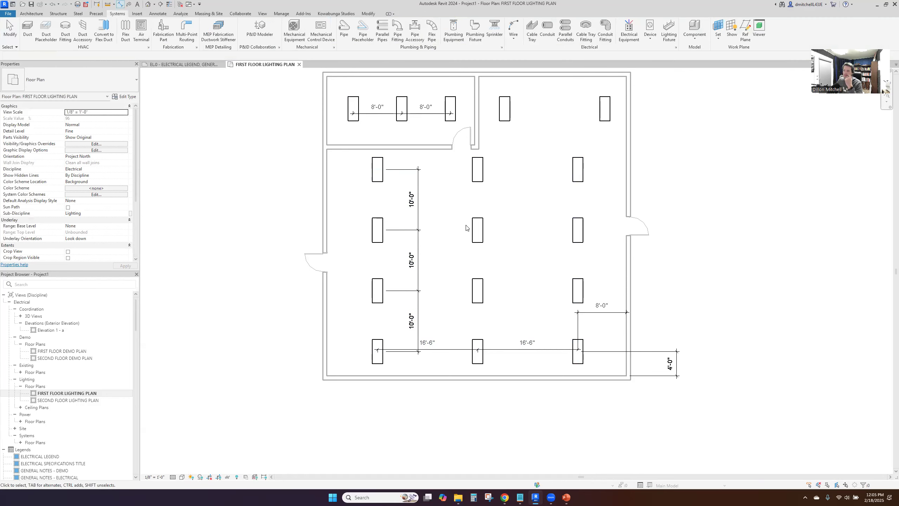
Move the bottom row's spacing dimension and the right wall offset dimension down into one line just above the lower wall
drag(514, 351, 516, 365)
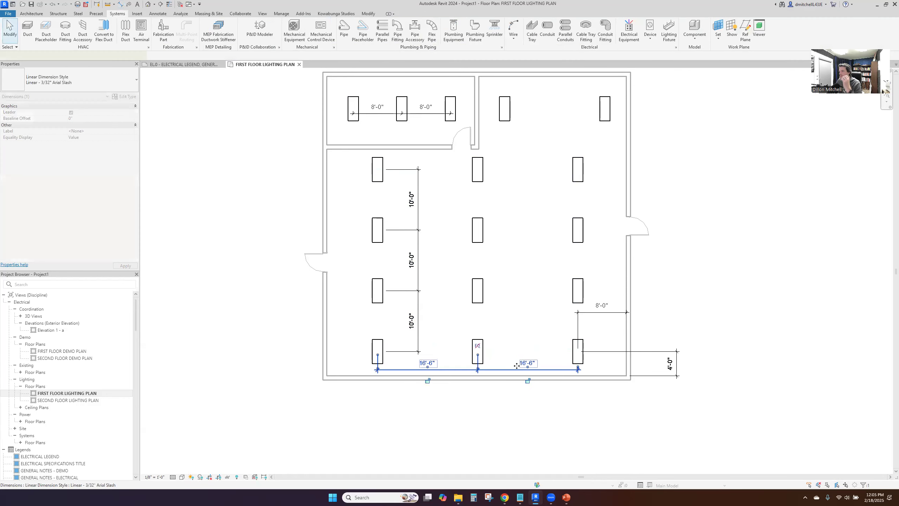
drag(591, 312, 590, 369)
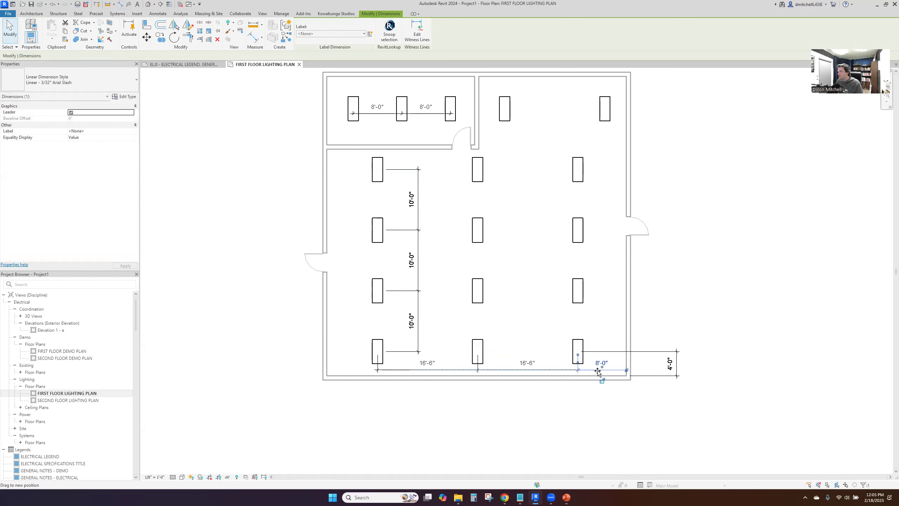
click(606, 334)
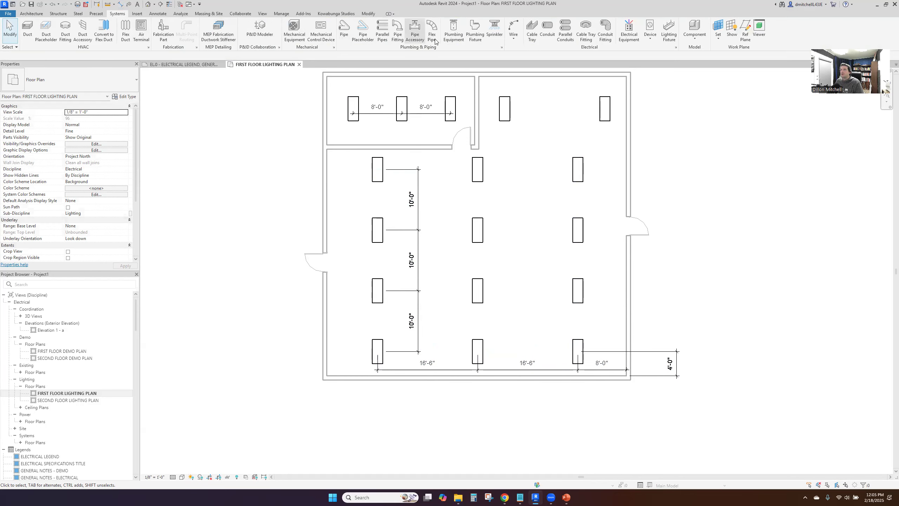
Start placing a lighting device on the plan and agree to load a family for it
click(649, 39)
click(643, 60)
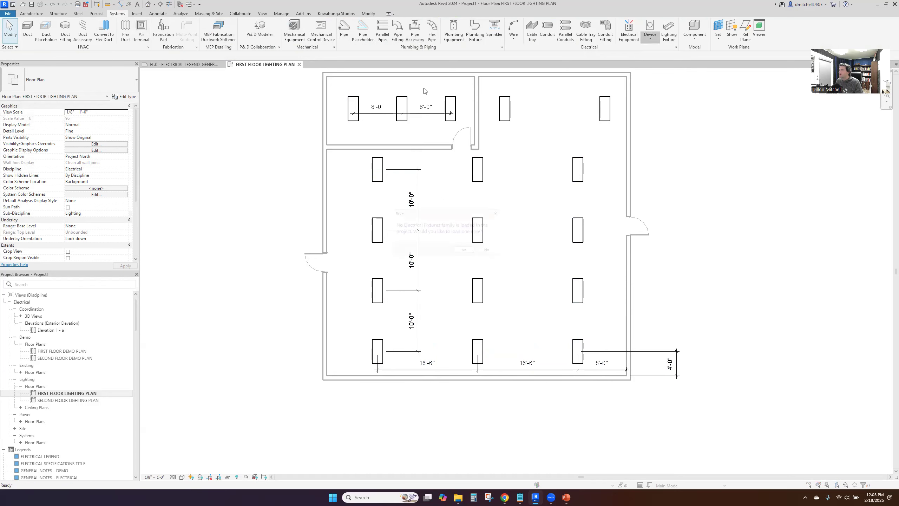
click(650, 39)
click(659, 107)
click(467, 251)
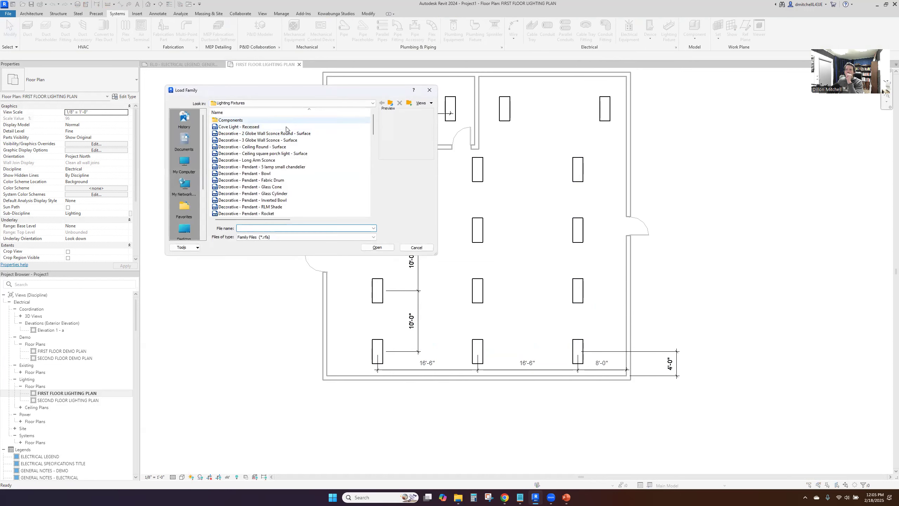
Load the LF - Switch - Lighting family from the Lighting Devices folder of the Electrical library
click(391, 103)
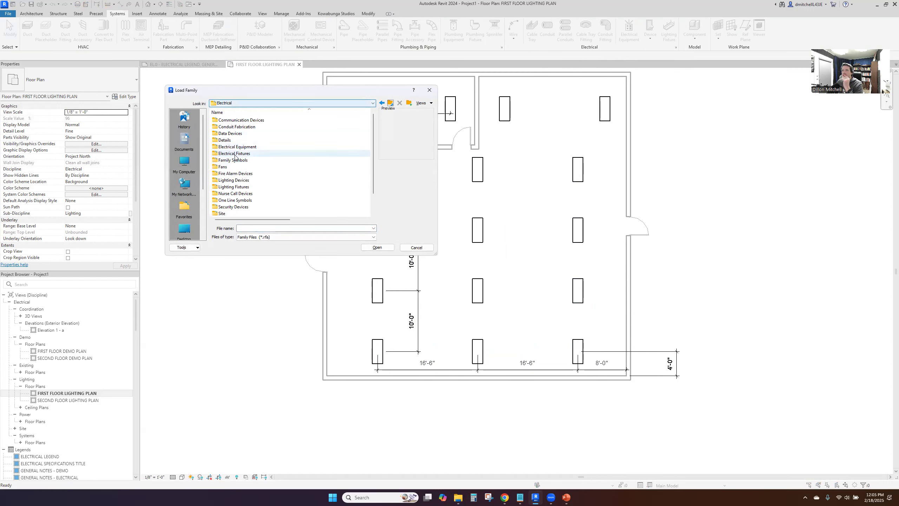
click(228, 187)
double_click(227, 186)
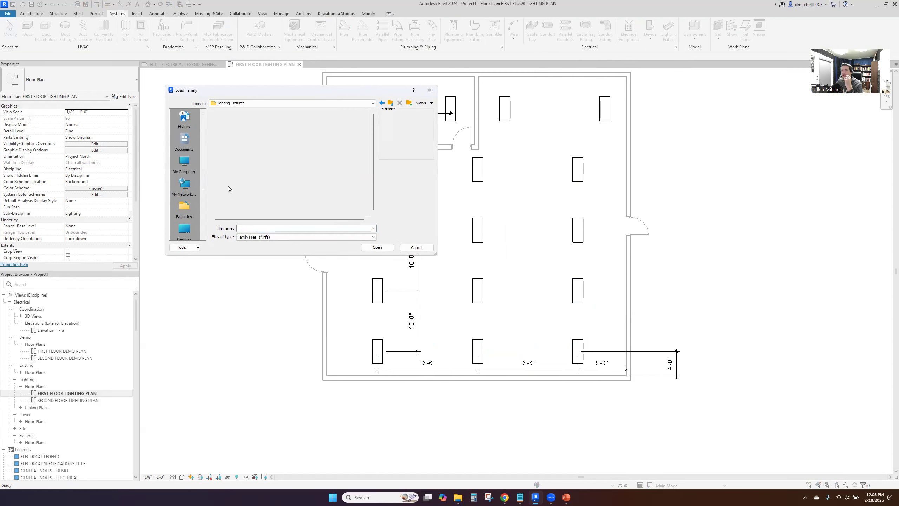
scroll(241, 171, down, 3)
click(390, 103)
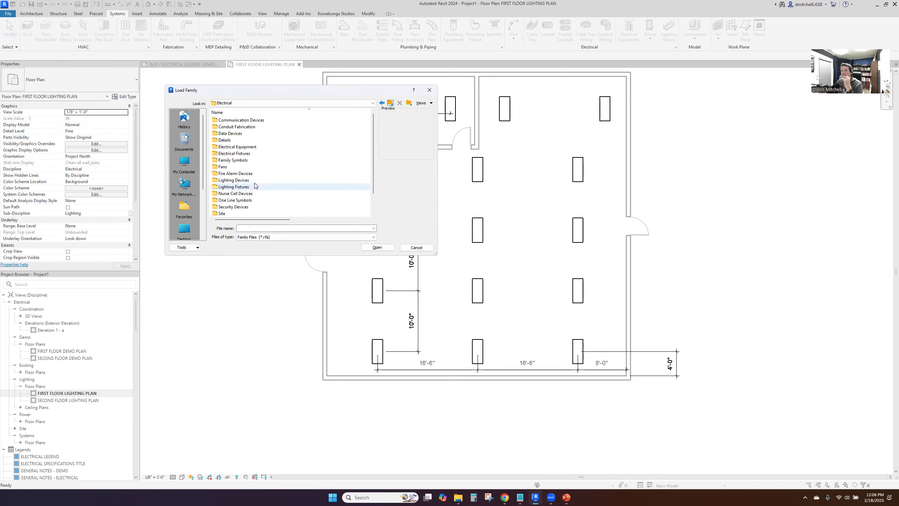
double_click(257, 179)
scroll(258, 177, down, 3)
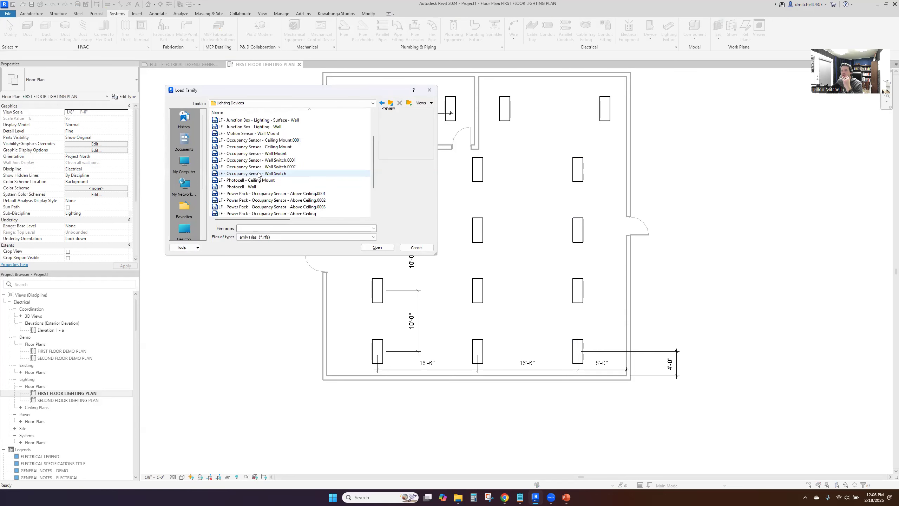
scroll(259, 171, down, 1)
click(247, 209)
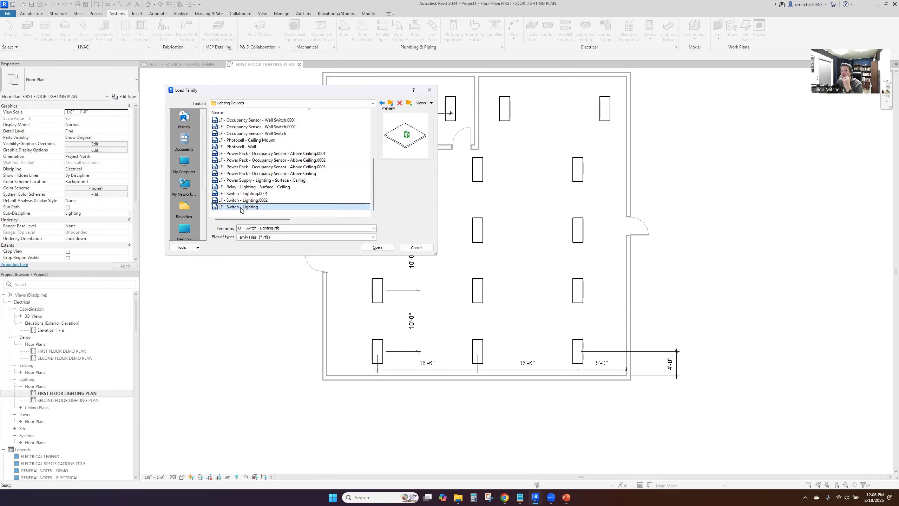
click(377, 247)
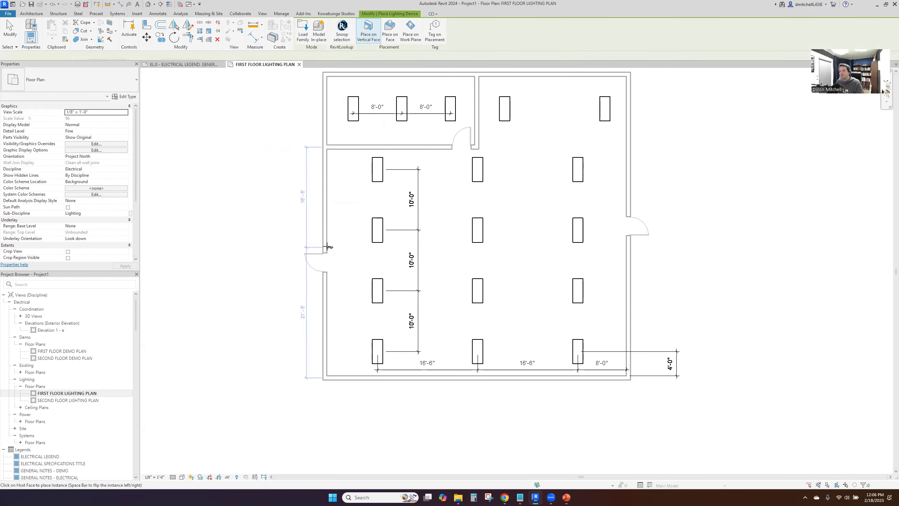
Place three wall switches beside the main room's left door, its right door and the upper left room's door
click(329, 278)
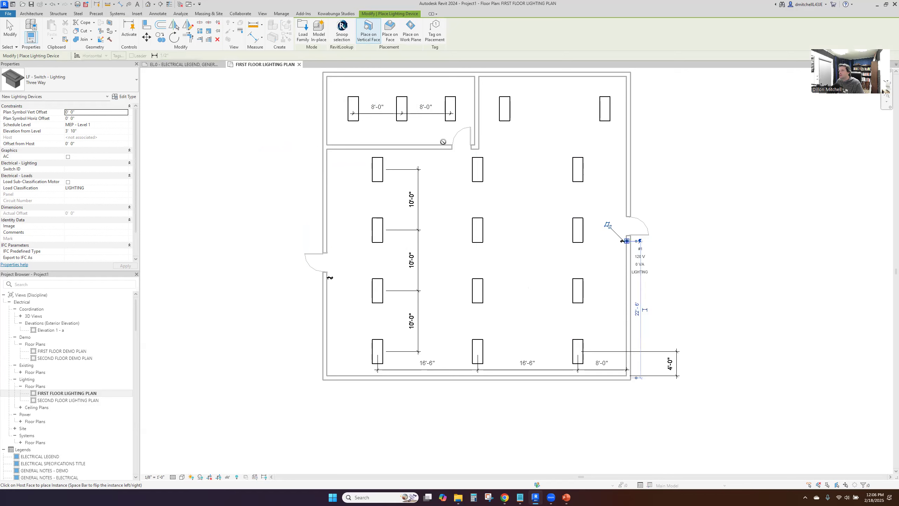
click(622, 241)
key(Escape)
key(Escape)
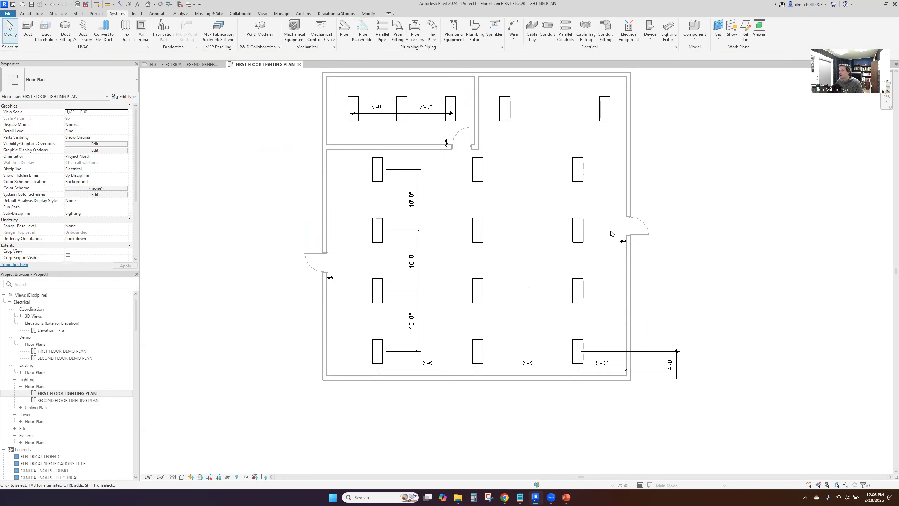
Change all three placed wall switches to the Single Pole type
click(622, 242)
key(Escape)
click(623, 242)
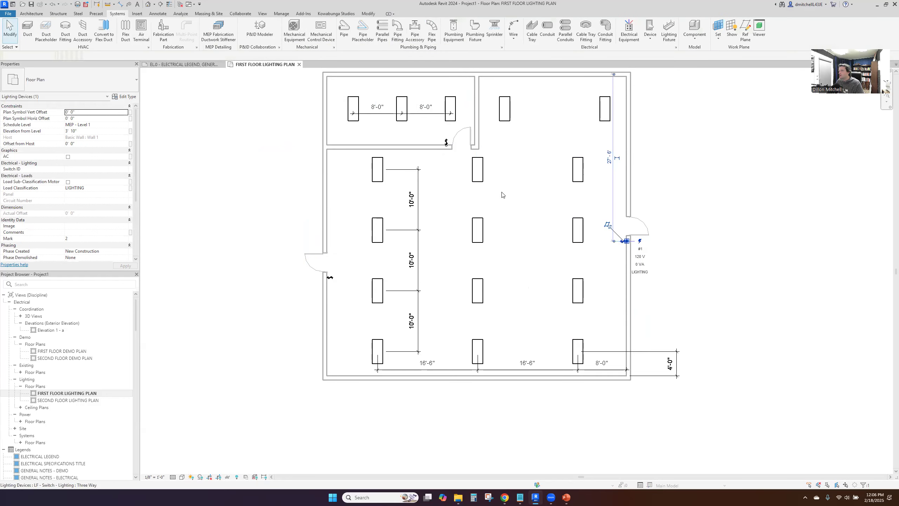
ctrl+click(449, 144)
ctrl+click(329, 277)
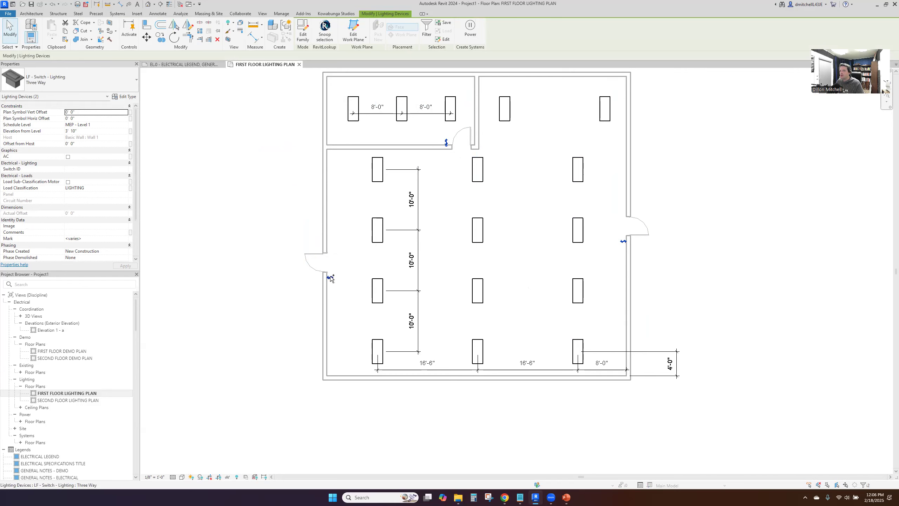
click(105, 82)
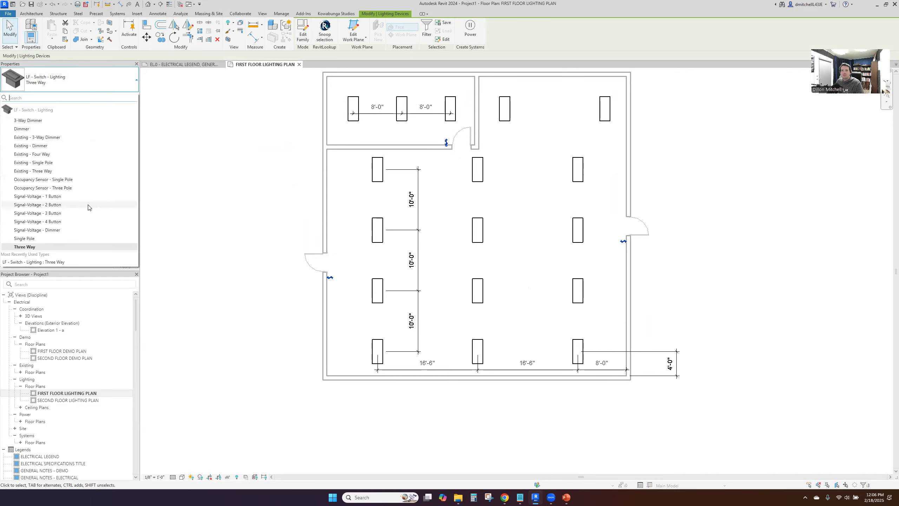
click(74, 239)
key(Escape)
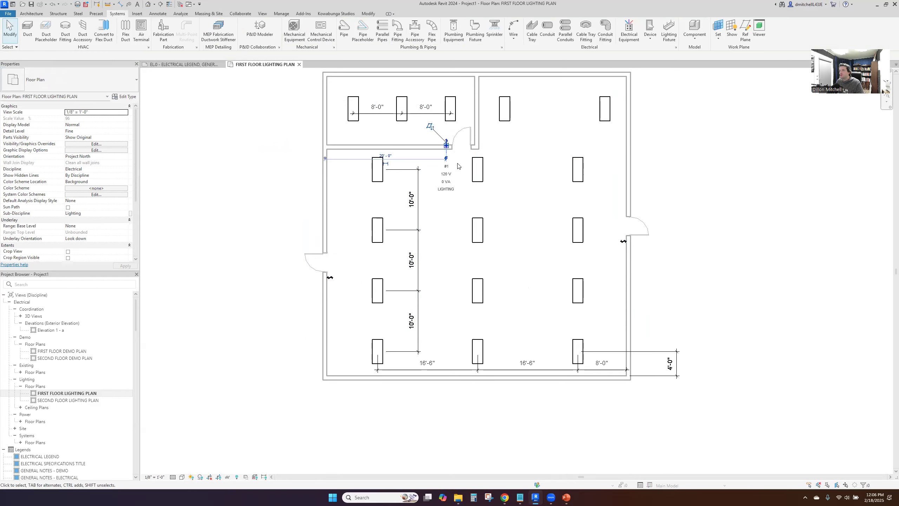
Examine the switch symbols up close, including the one beside the upper left room's door
click(451, 148)
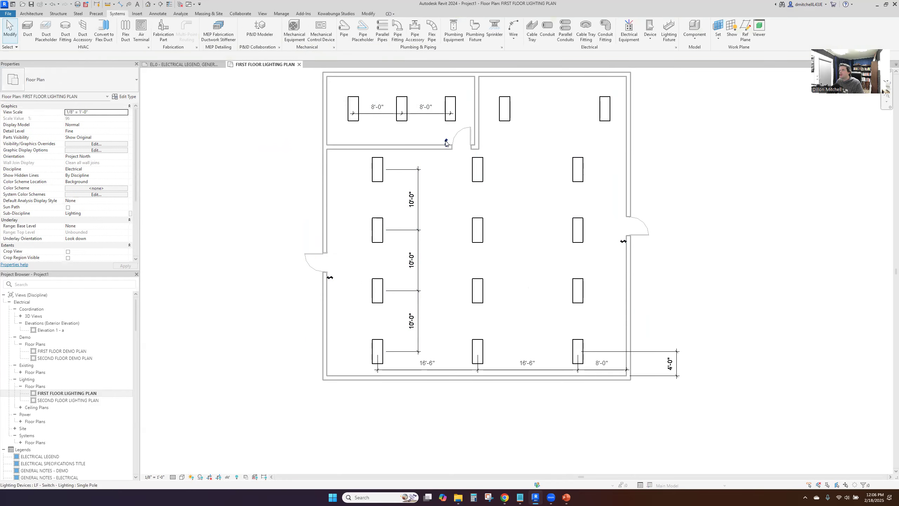
key(Escape)
scroll(451, 153, up, 3)
scroll(427, 207, down, 2)
middle_drag(421, 251, 428, 218)
scroll(266, 365, up, 5)
scroll(266, 364, down, 4)
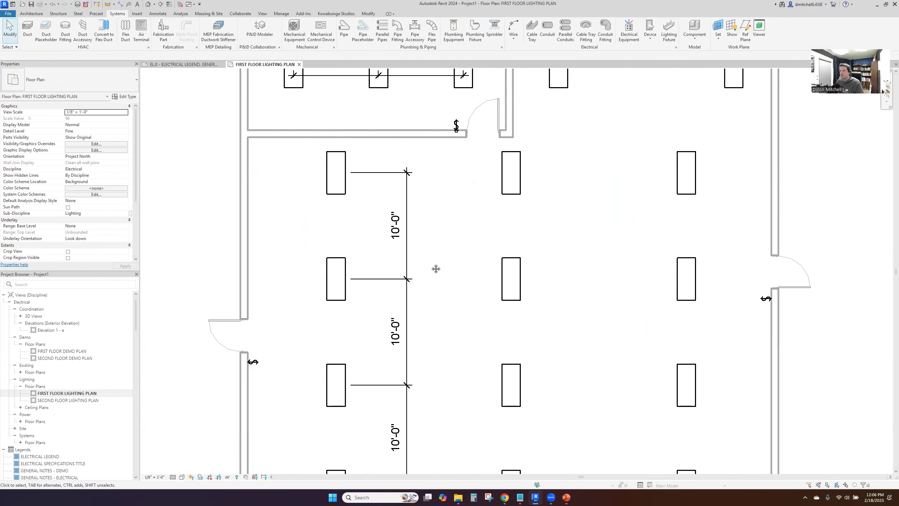
middle_drag(436, 269, 409, 351)
click(434, 200)
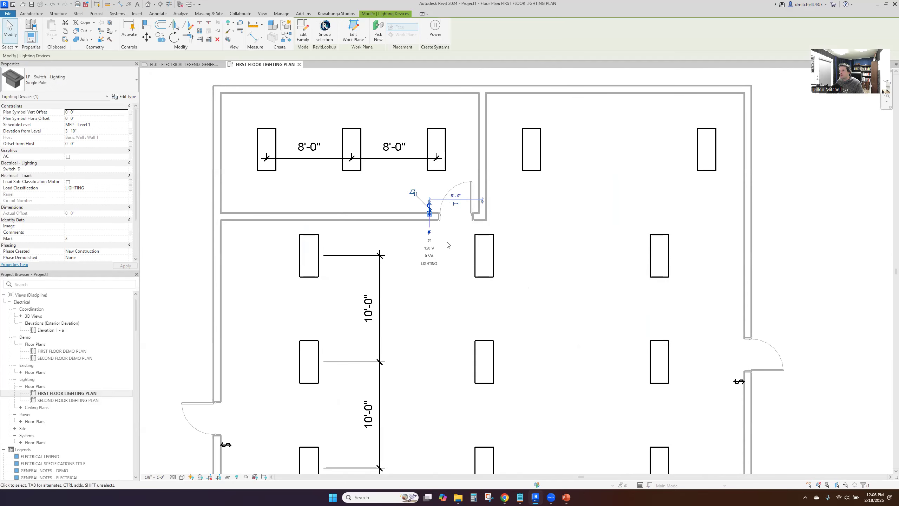
key(Escape)
scroll(428, 243, down, 2)
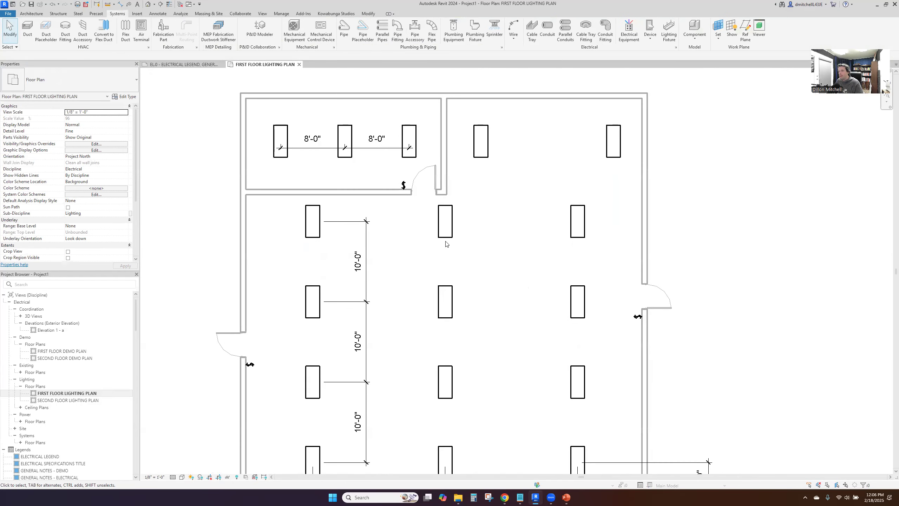
Change the two switches at the main room's left and right doors to the Three Way type
middle_drag(396, 337, 356, 322)
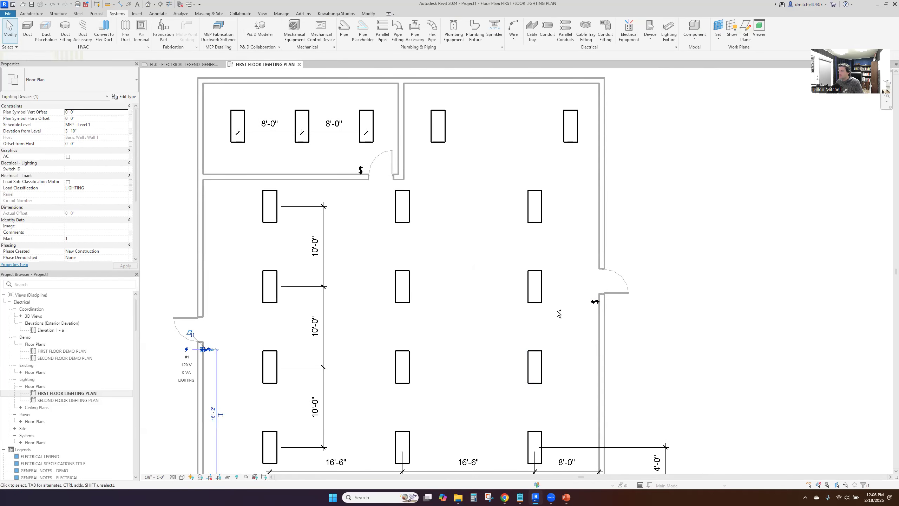
click(208, 350)
click(87, 90)
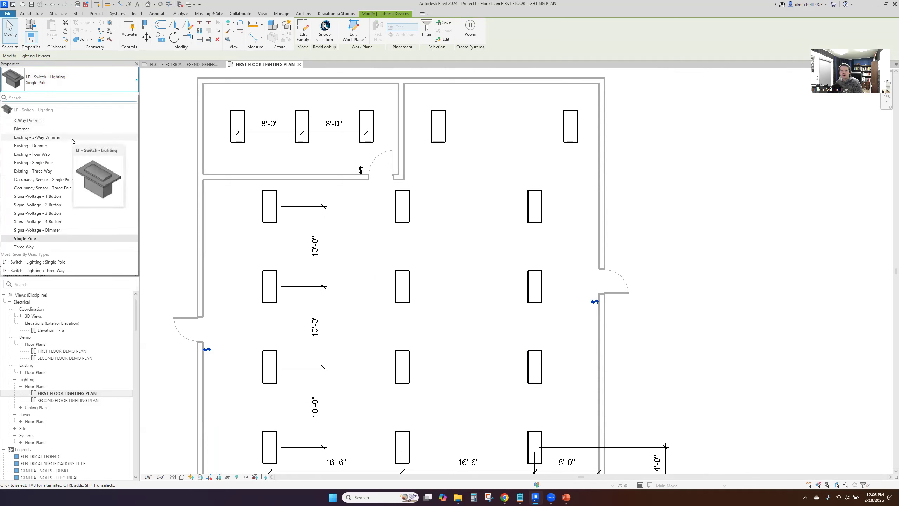
click(72, 247)
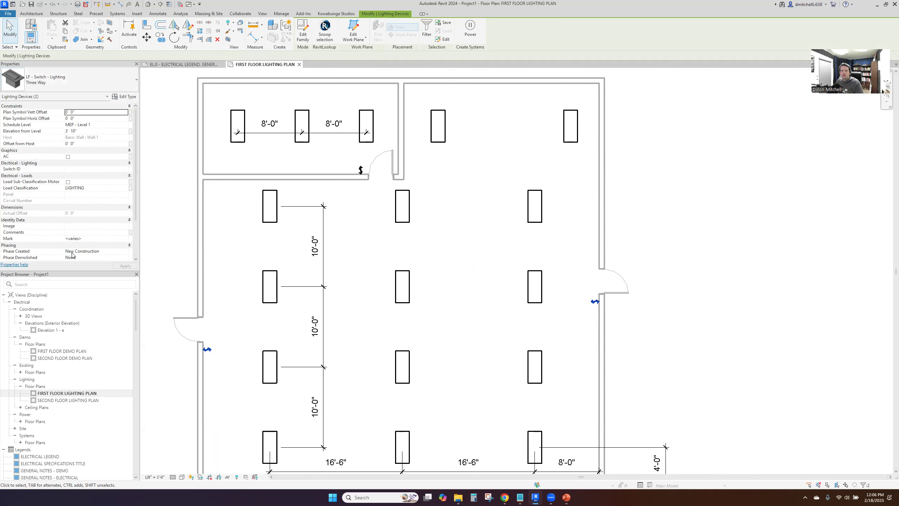
Tag the main room's left and right door switches by category, with leaders
key(t)
key(g)
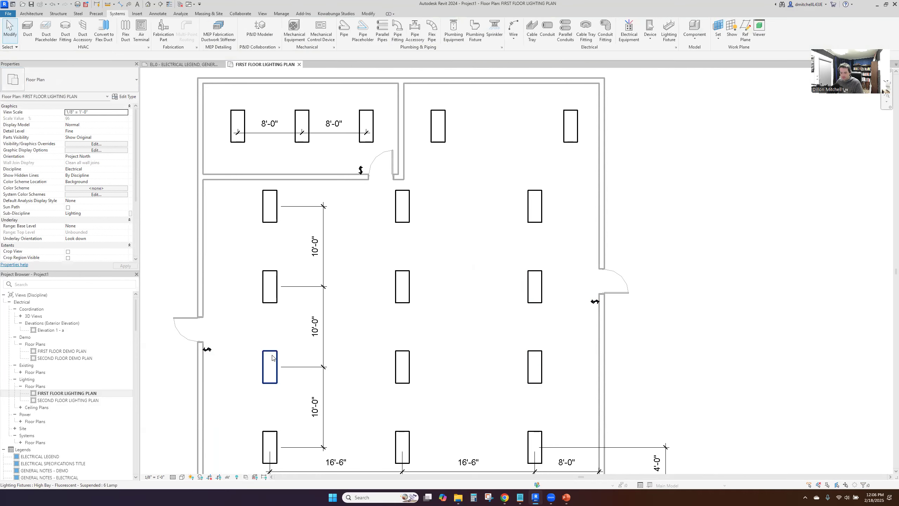
click(210, 349)
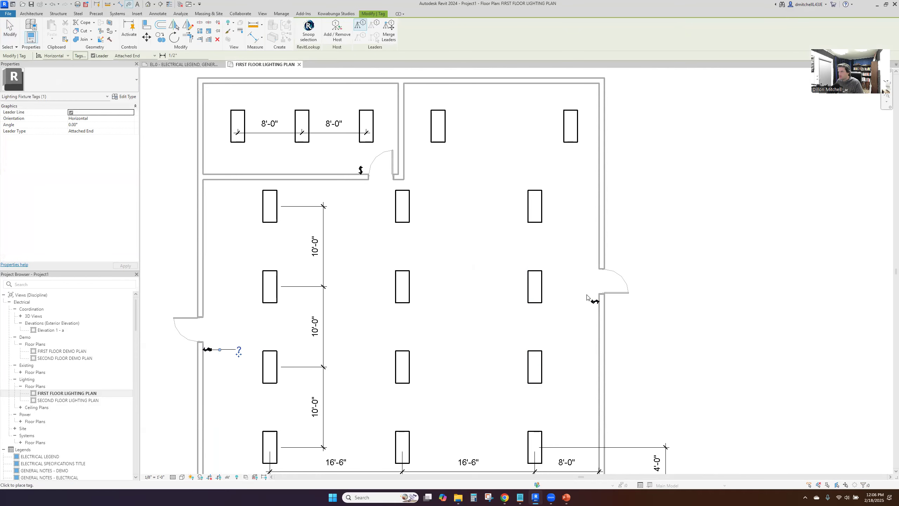
click(594, 302)
key(Escape)
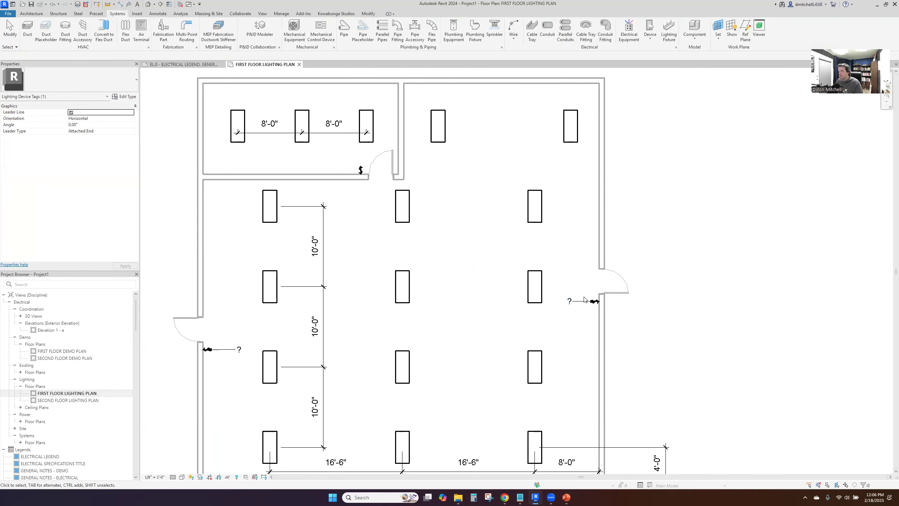
Change both switch tags to the LF - Lighting Device Attribute Tag type
ctrl+click(217, 349)
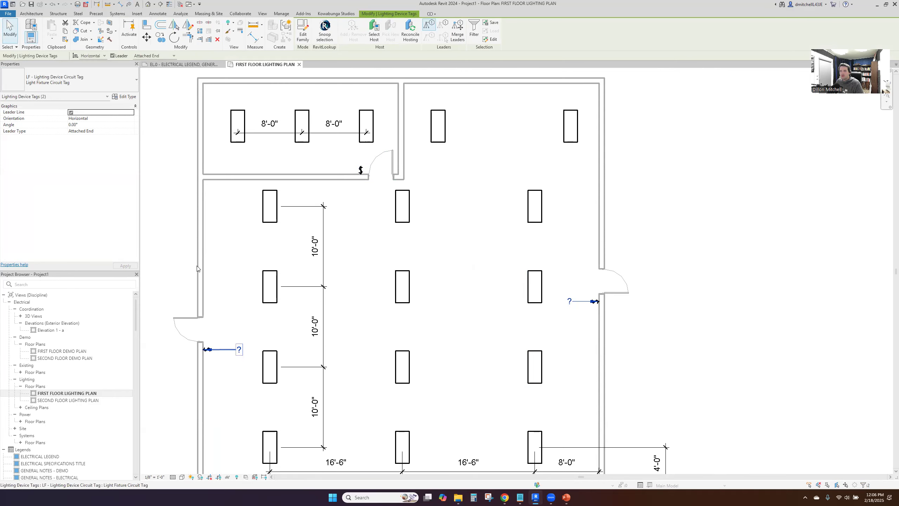
click(102, 82)
click(105, 118)
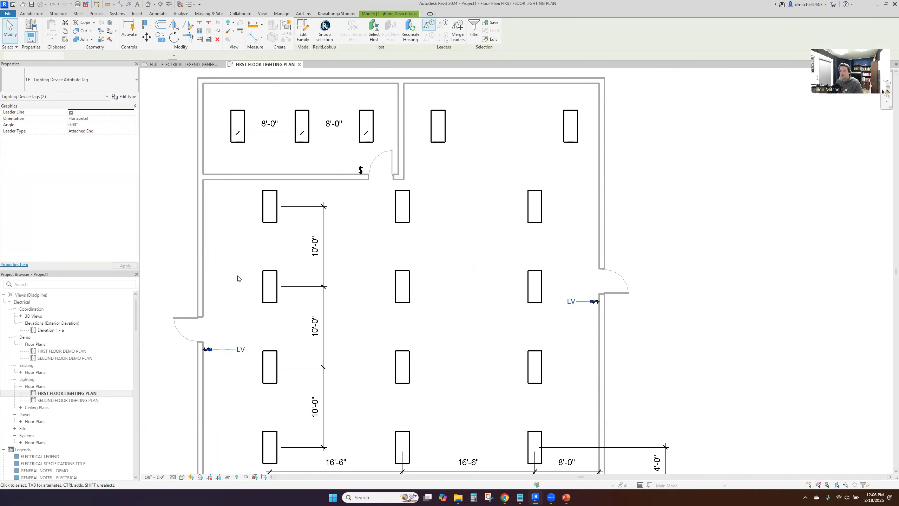
click(190, 246)
Set the Lighting Device Label of the Three Way switch type to 3
click(206, 349)
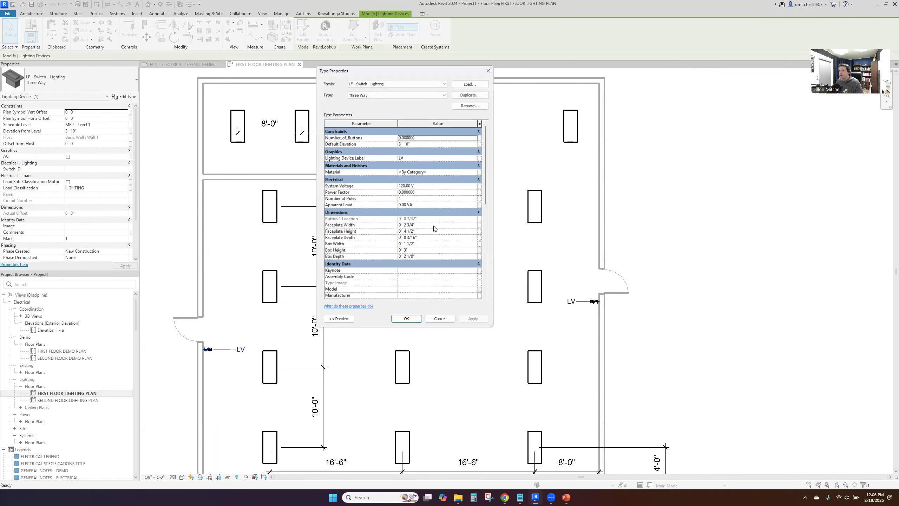
click(422, 158)
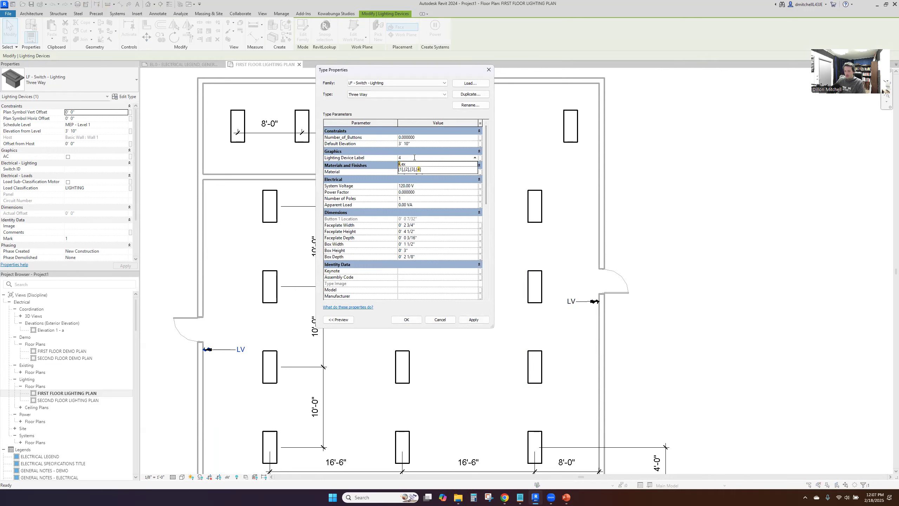
key(BackSpace)
text(3)
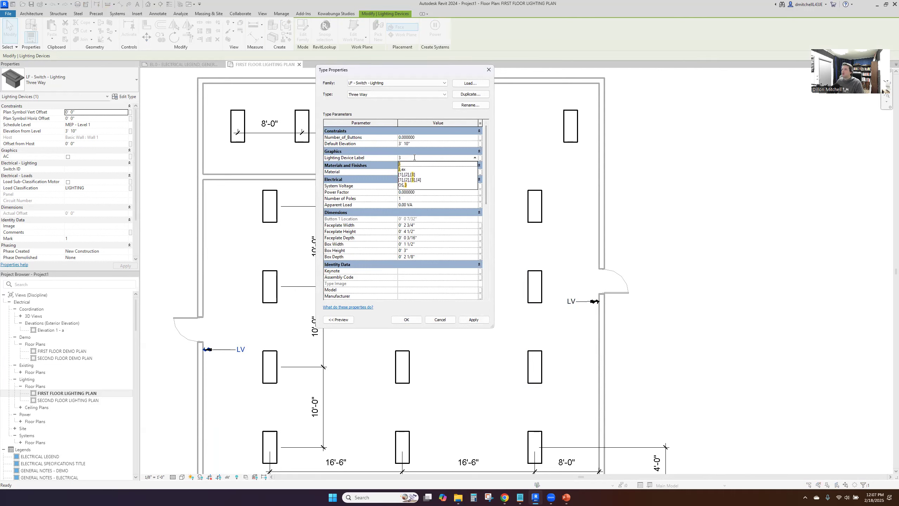
click(411, 164)
click(406, 320)
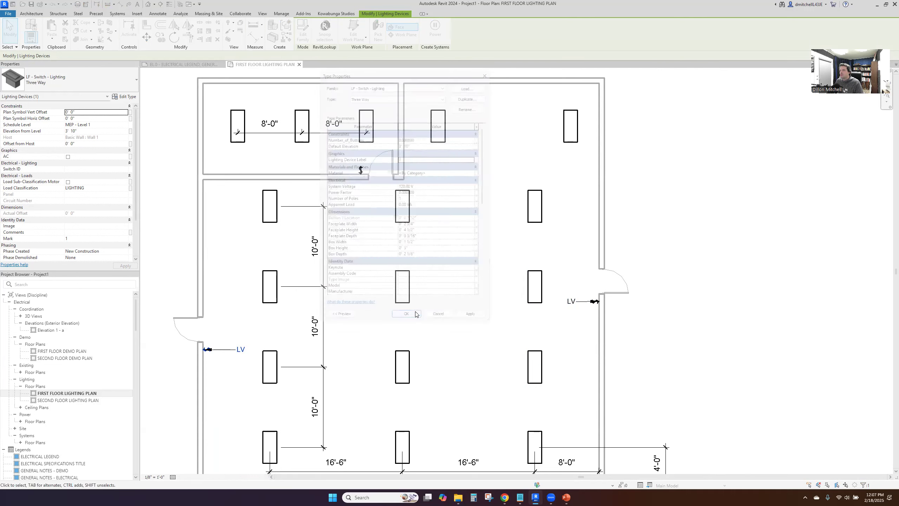
Remove the leaders from both switch tags and move them close to their symbols, the left tag just below and the right tag just above
ctrl+click(590, 302)
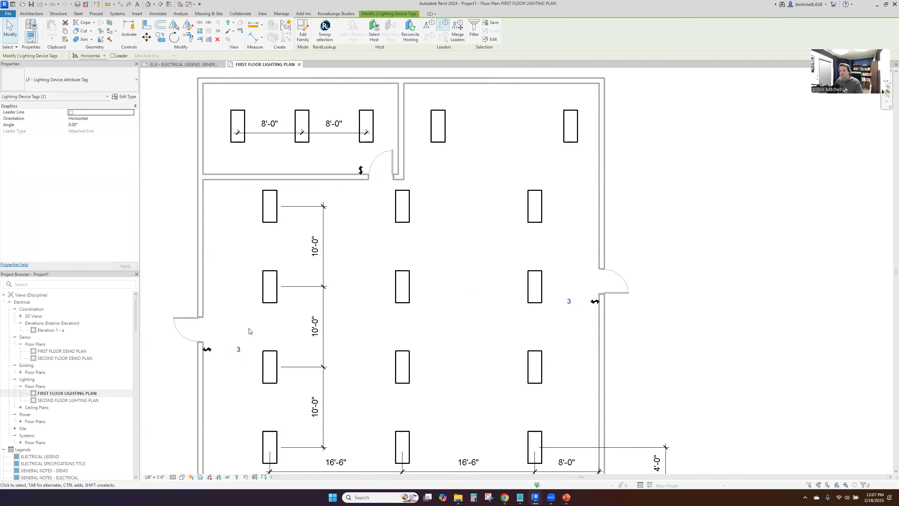
middle_drag(239, 350, 234, 360)
click(249, 367)
scroll(235, 361, up, 3)
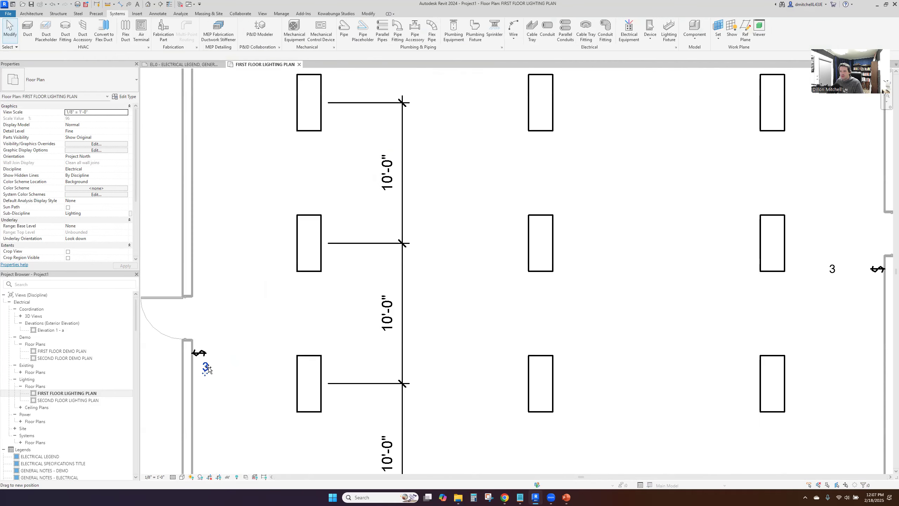
scroll(726, 289, up, 1)
drag(718, 243, 782, 228)
scroll(682, 253, down, 4)
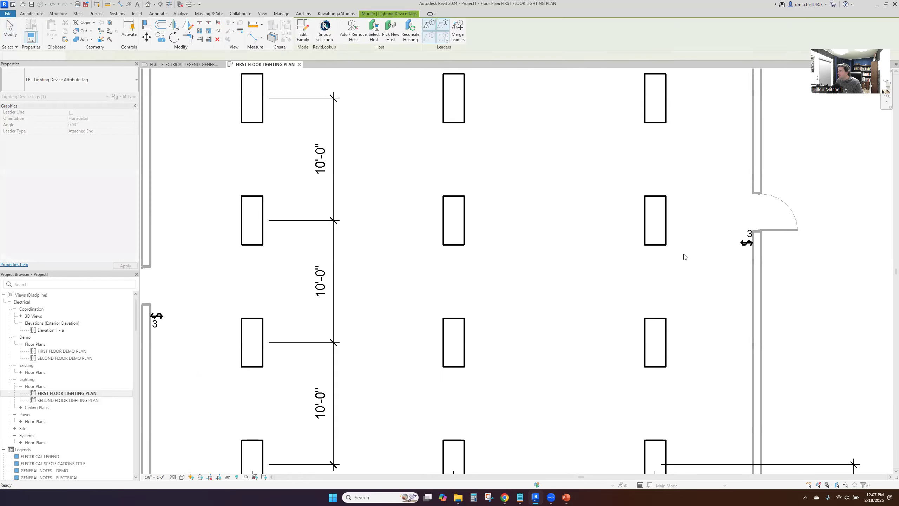
click(688, 245)
middle_drag(525, 318, 647, 305)
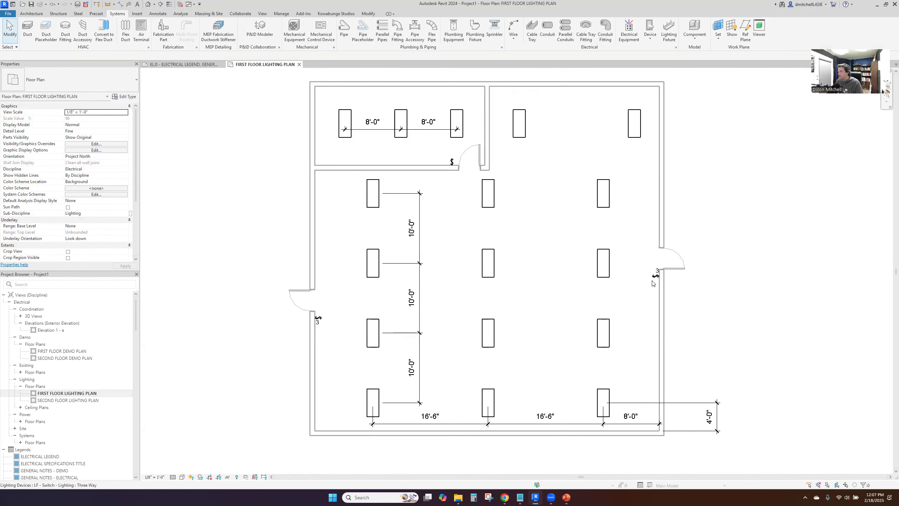
scroll(653, 282, up, 4)
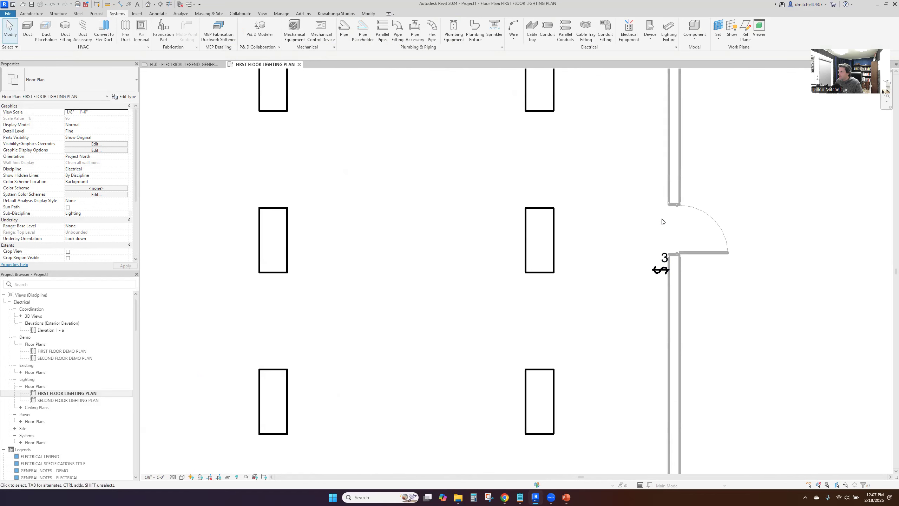
In the type properties of the suspended high bay fixture, set Lamp and Ballast Type to LED and Number of Lamps to 1
scroll(608, 245, down, 4)
scroll(614, 254, up, 1)
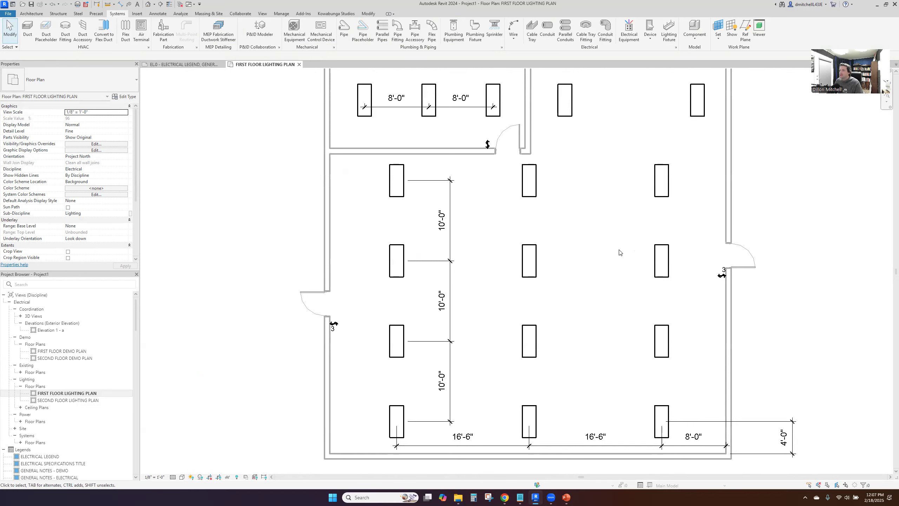
middle_drag(592, 303, 565, 328)
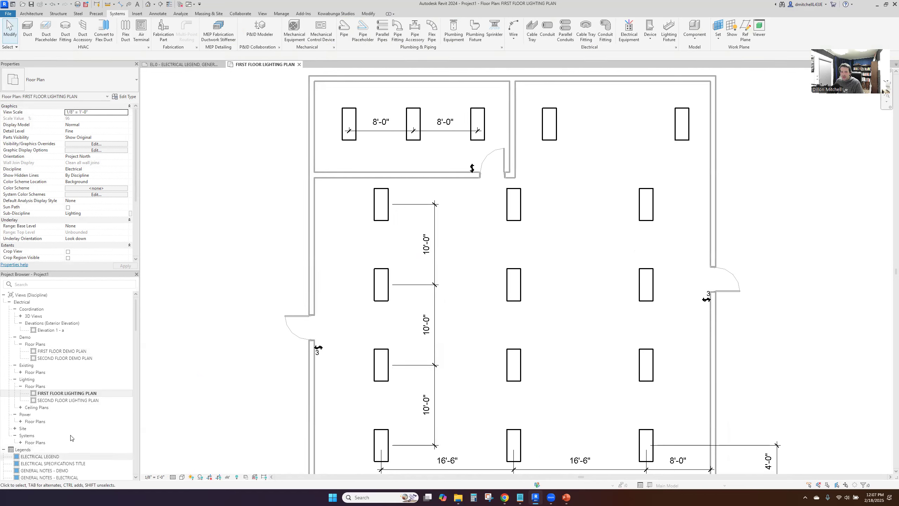
scroll(64, 414, down, 7)
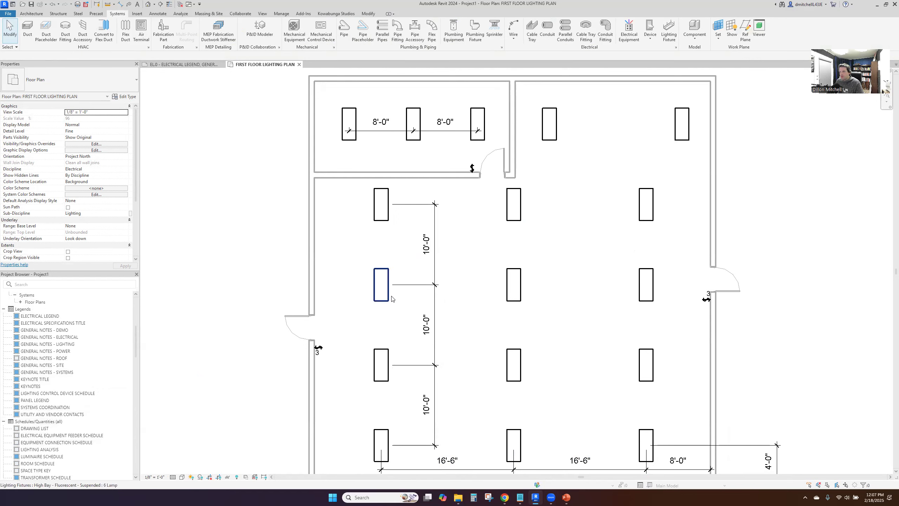
click(381, 283)
click(125, 96)
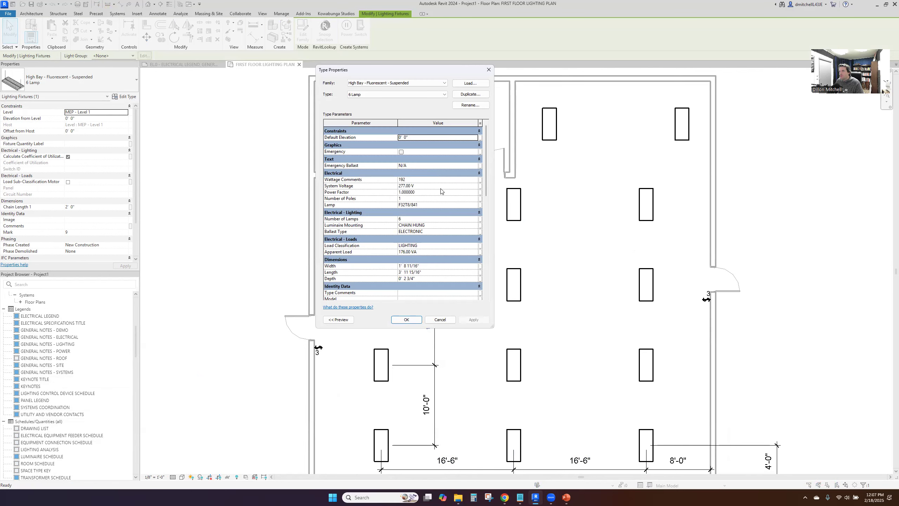
click(439, 205)
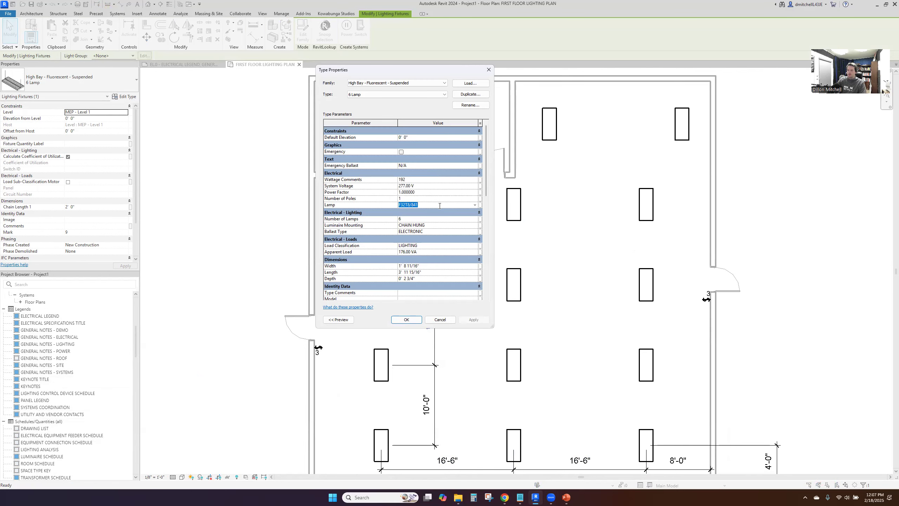
text(LED)
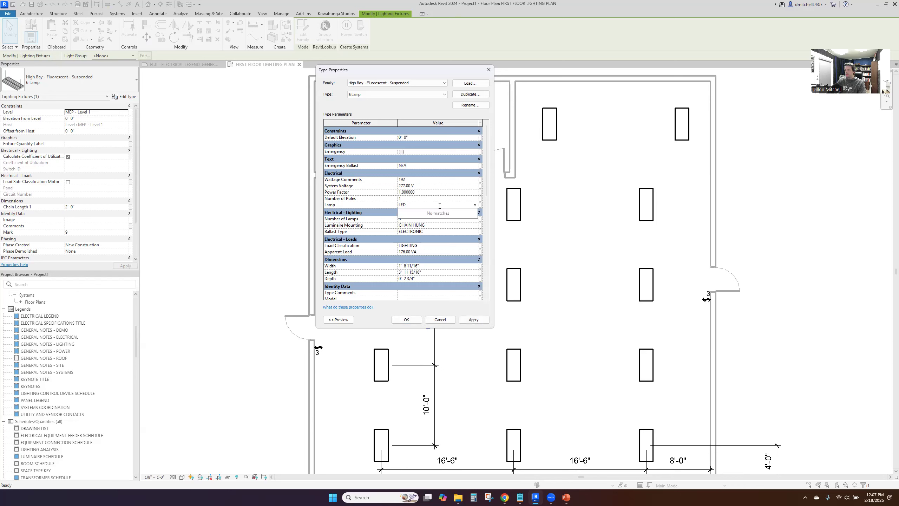
text(LED)
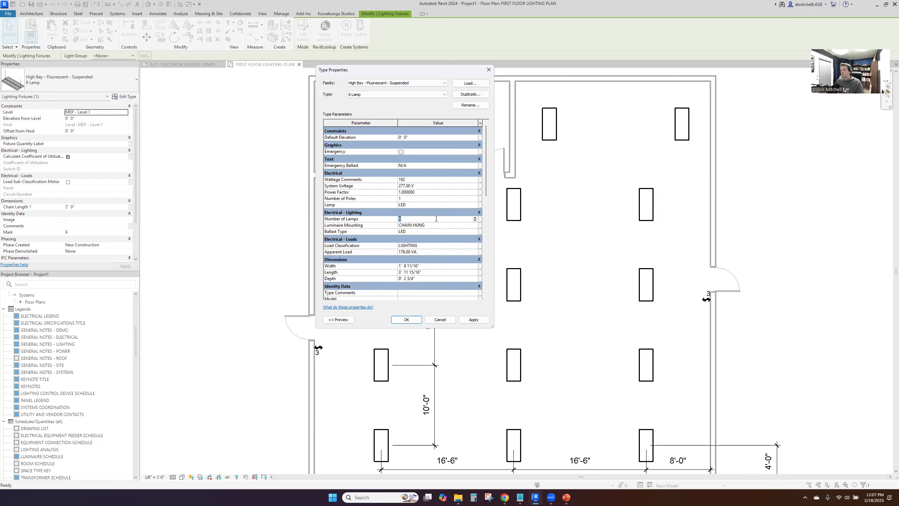
Check the wattage in the browser's Visual Interior Tool, then set the type's Apparent Load to 73 VA and Wattage Comments to 73 in Revit
click(441, 251)
key(alt+Tab)
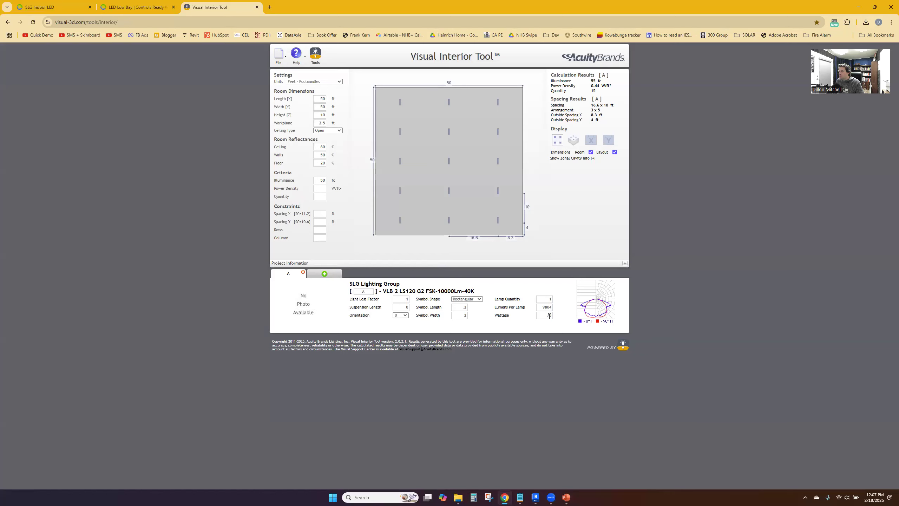
key(alt+Tab)
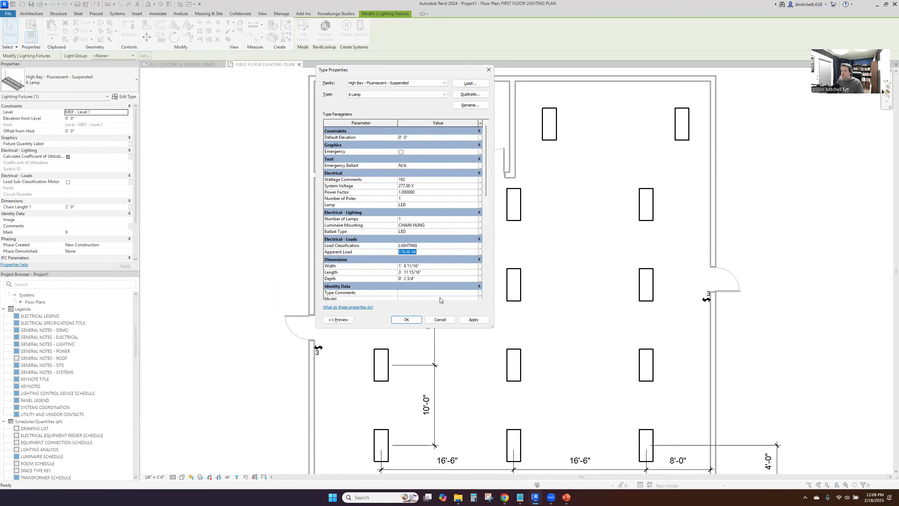
text(73)
key(Return)
click(423, 179)
text(73)
key(Return)
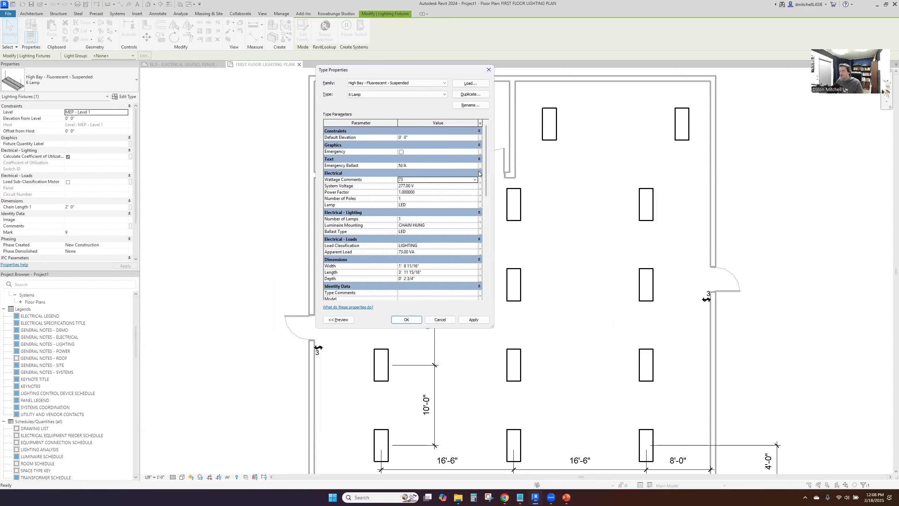
Replace the fixture type's Description with "LOW-BAY STRIP FIXTURE."
scroll(438, 234, down, 3)
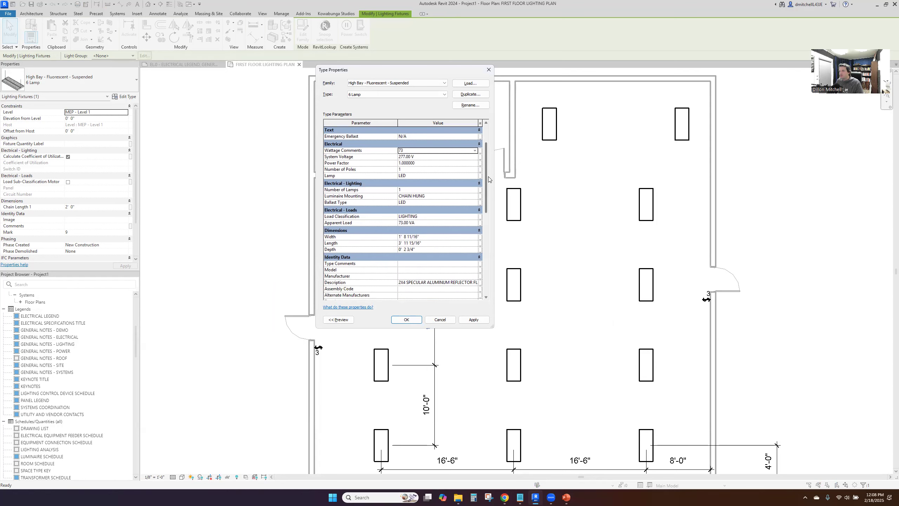
click(398, 262)
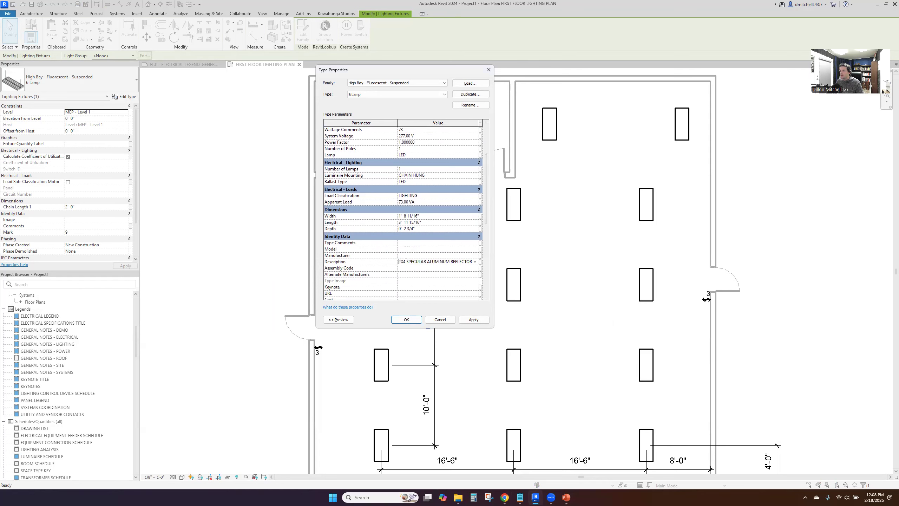
click(405, 261)
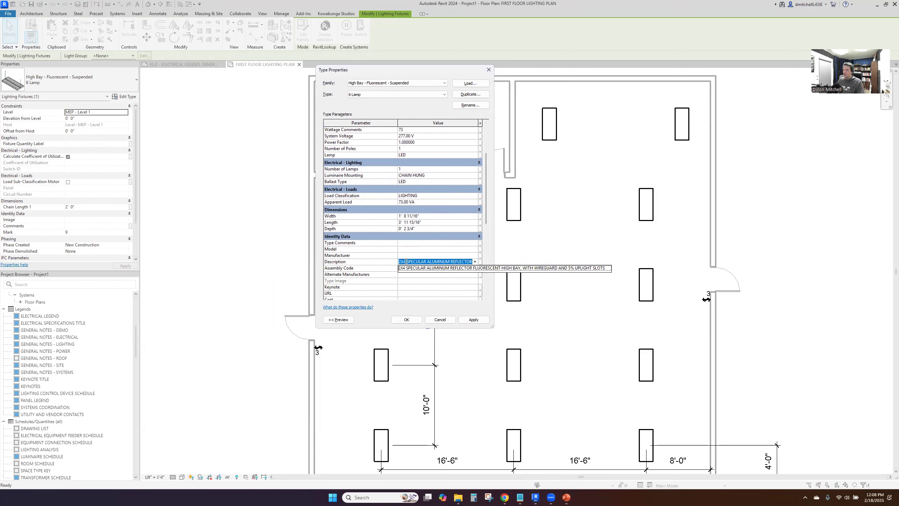
text(LOW-BO)
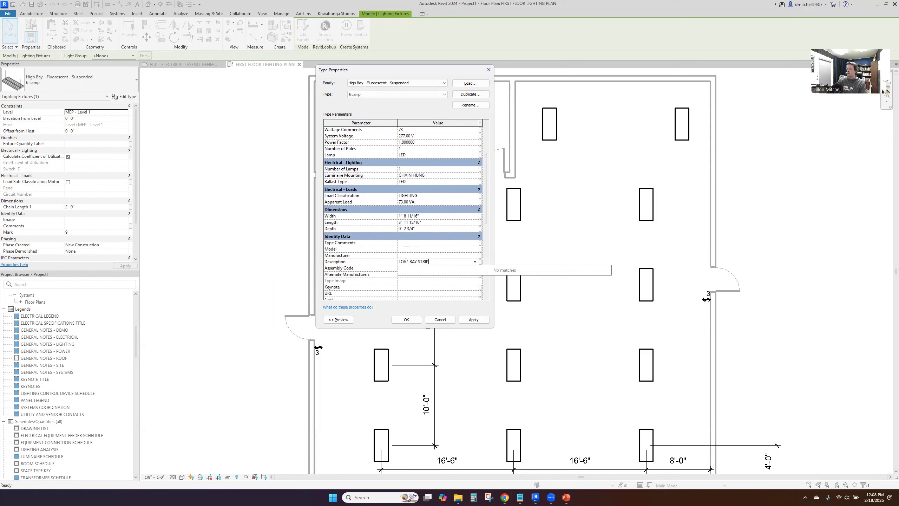
text(Y STRIP FIXTURE.)
key(Return)
Check the VLB G2 product page in the browser, then replace STRIP with VAPOR TIGHT in the type's Description in Revit
click(504, 497)
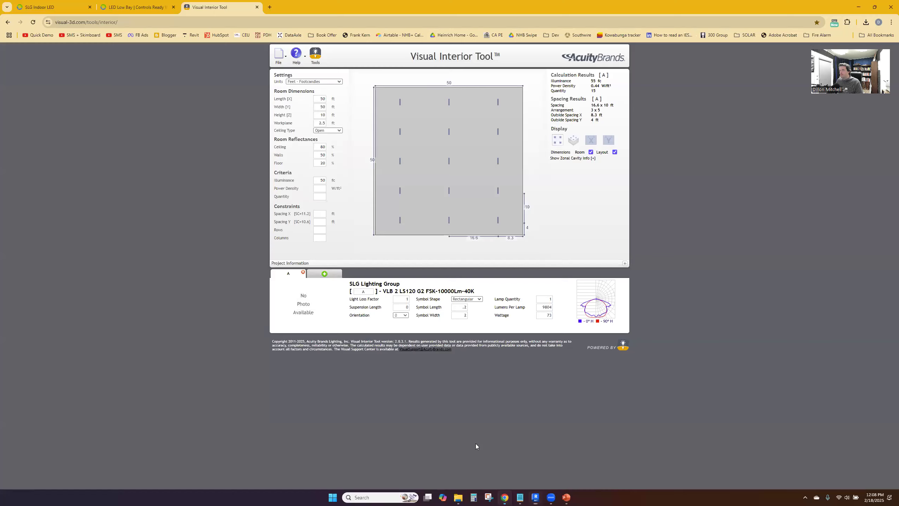
click(128, 7)
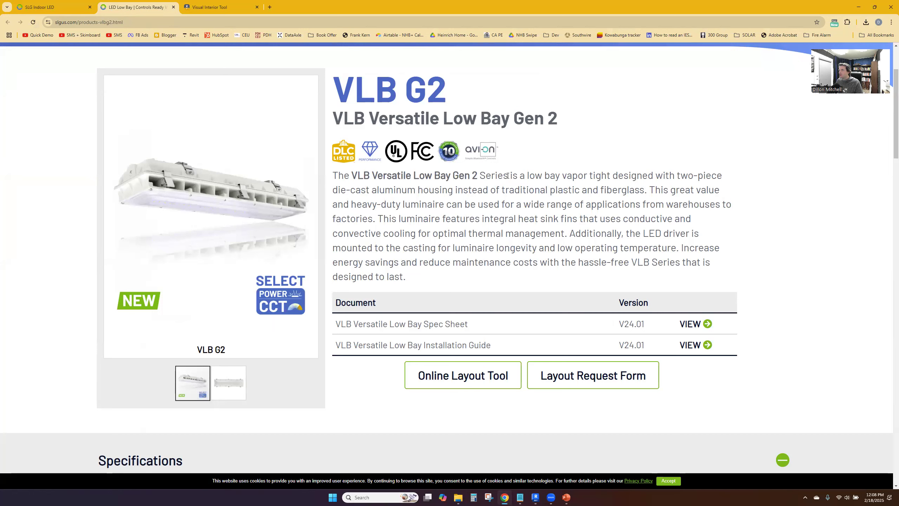
drag(529, 175, 610, 178)
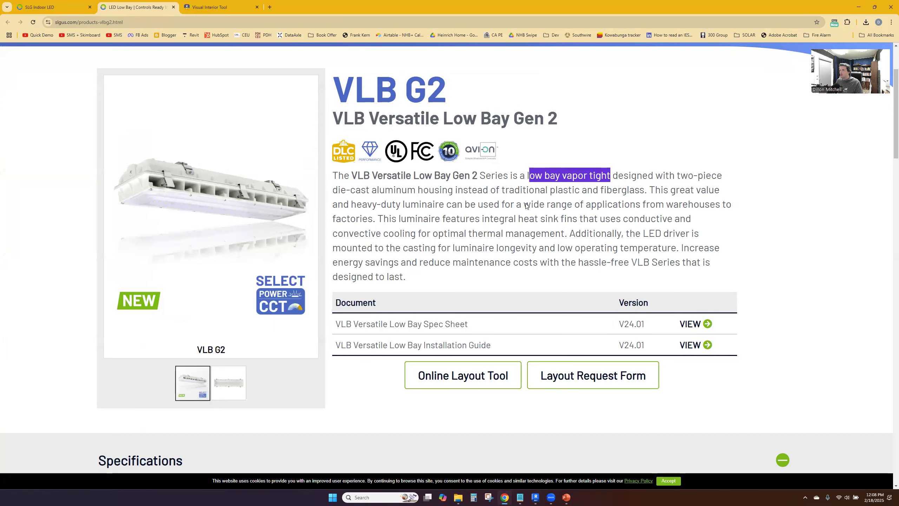
key(alt+Tab)
double_click(425, 261)
text(VAPORTIGHT FIXTURE.)
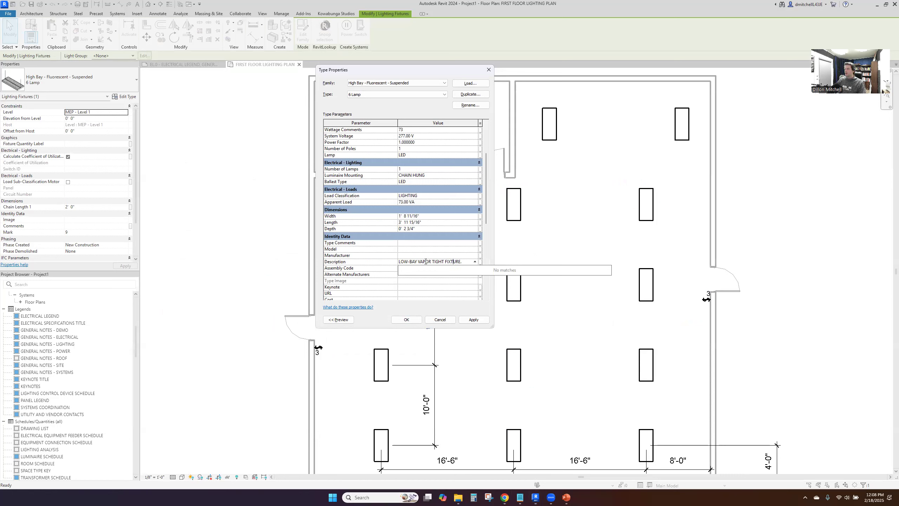
text(4000K.)
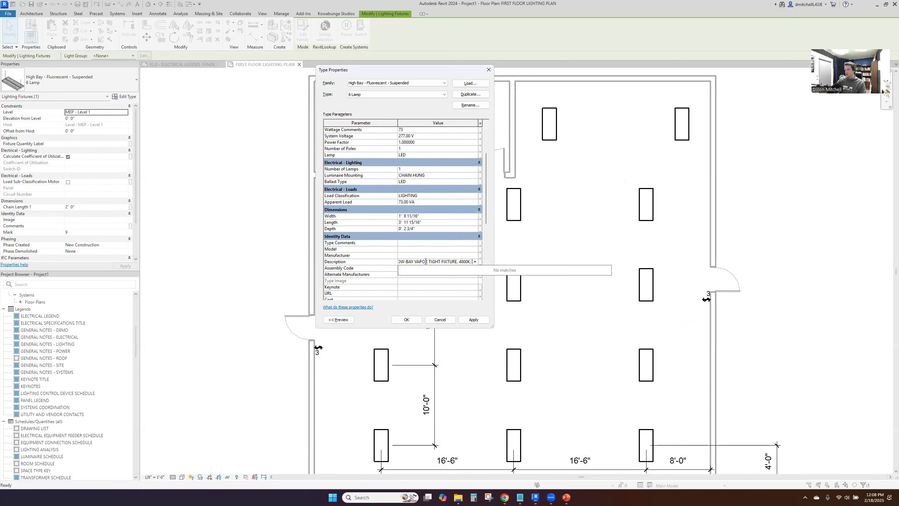
text( 10,000 LUMENS.)
Add "4000K. 10,000 LUMENS." to the end of the fixture type's Description
key(Return)
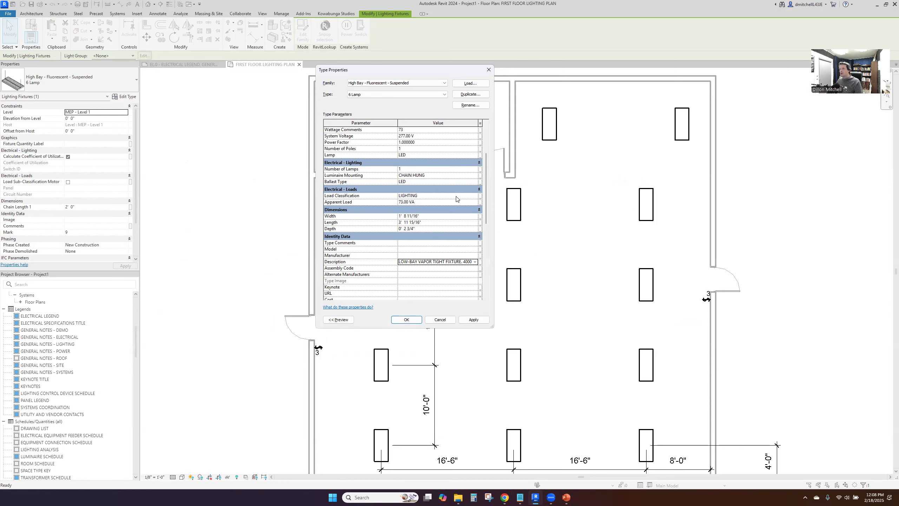
Set the fixture type's Type Mark to F1 and apply the changes
scroll(456, 206, down, 3)
scroll(456, 207, down, 3)
click(436, 213)
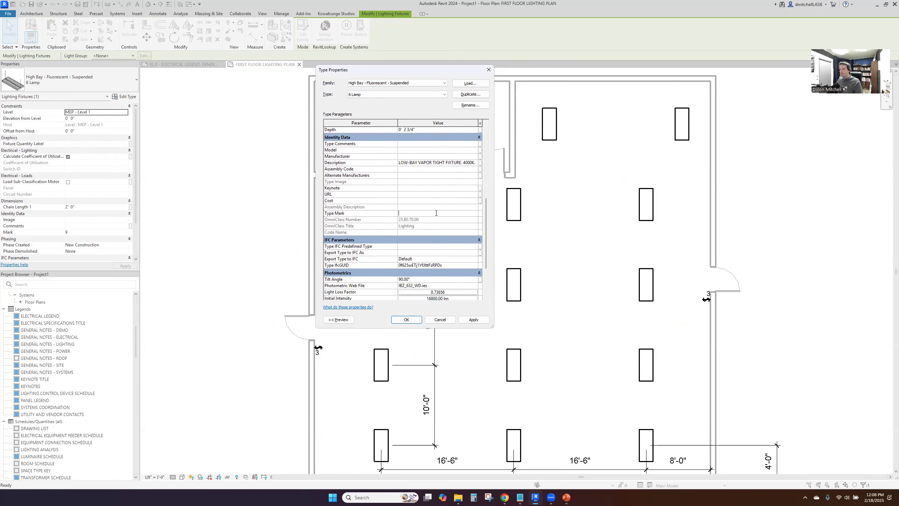
click(473, 320)
Add "CHAIN HUNG, 10'0\" AFF" to the end of the type's Description, accept the type properties and deselect the fixture
scroll(437, 248, down, 3)
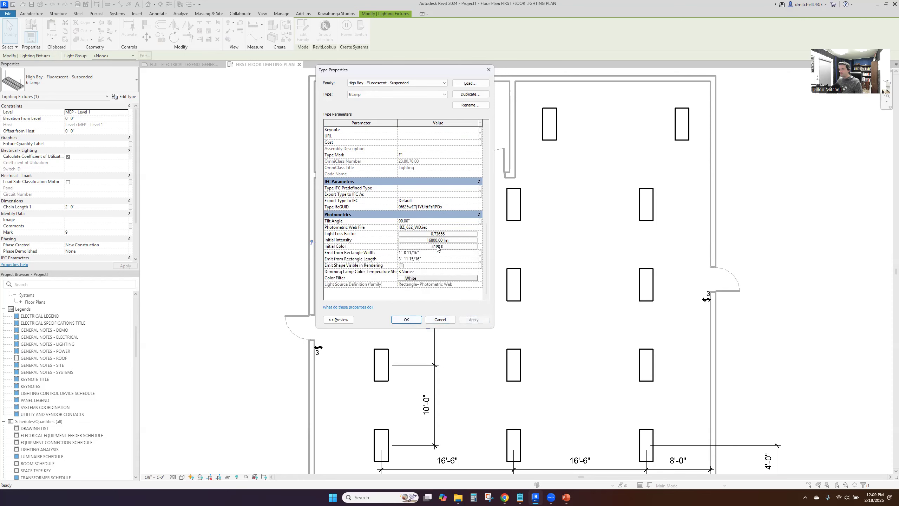
scroll(438, 248, up, 8)
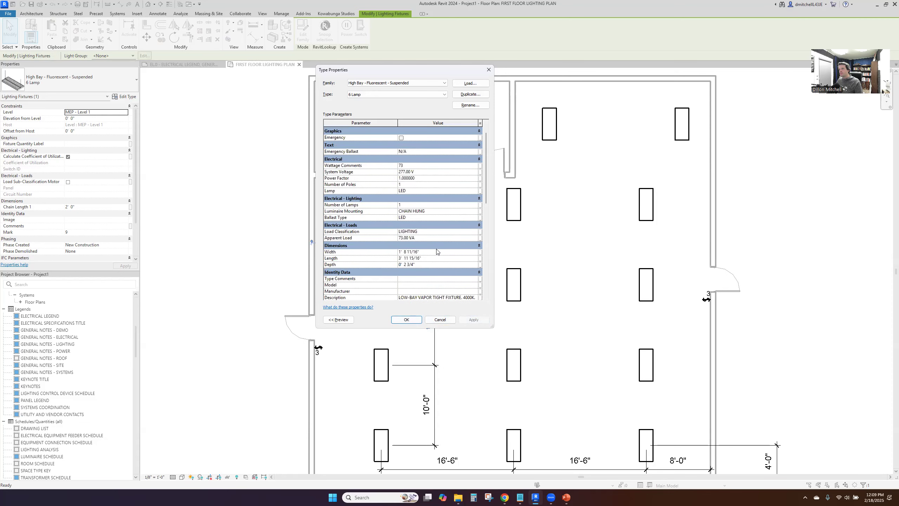
scroll(436, 252, down, 1)
click(447, 283)
drag(448, 284, 466, 284)
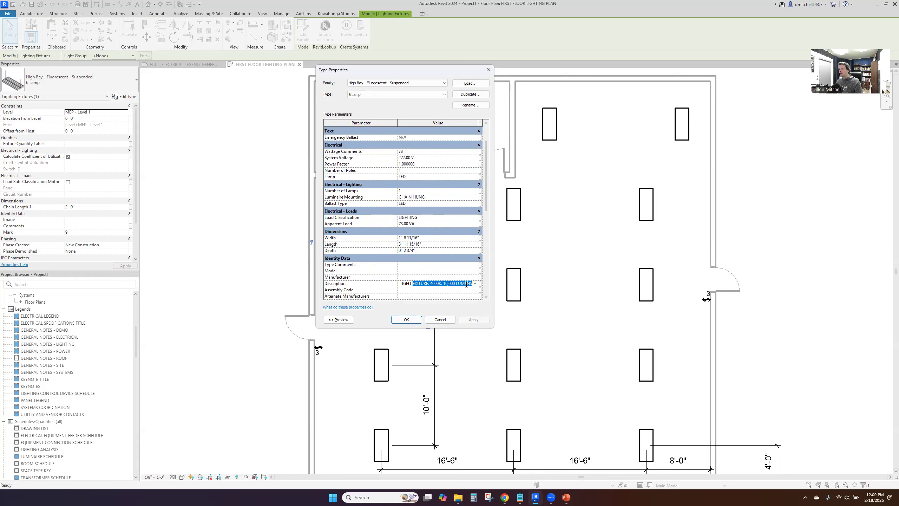
click(474, 284)
click(471, 283)
double_click(471, 284)
click(472, 284)
text(. CHAIN HUNG)
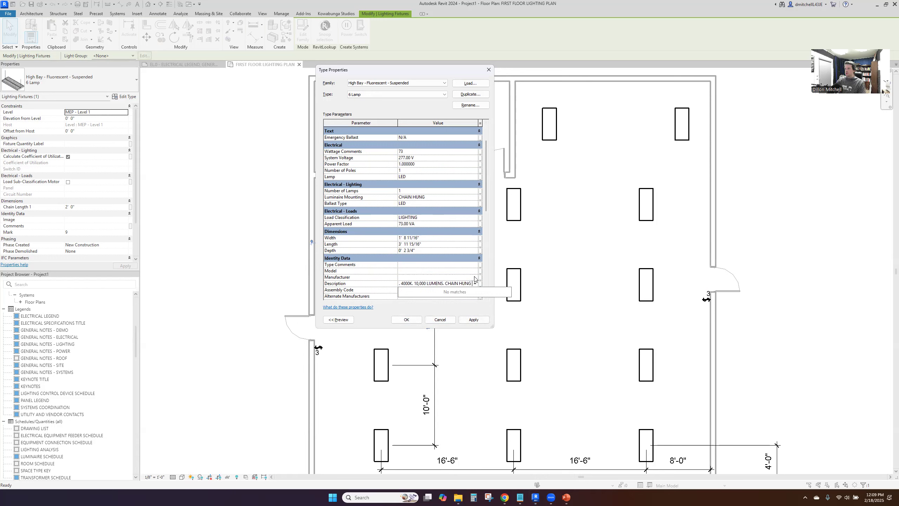
text(, 10'-0" AFF)
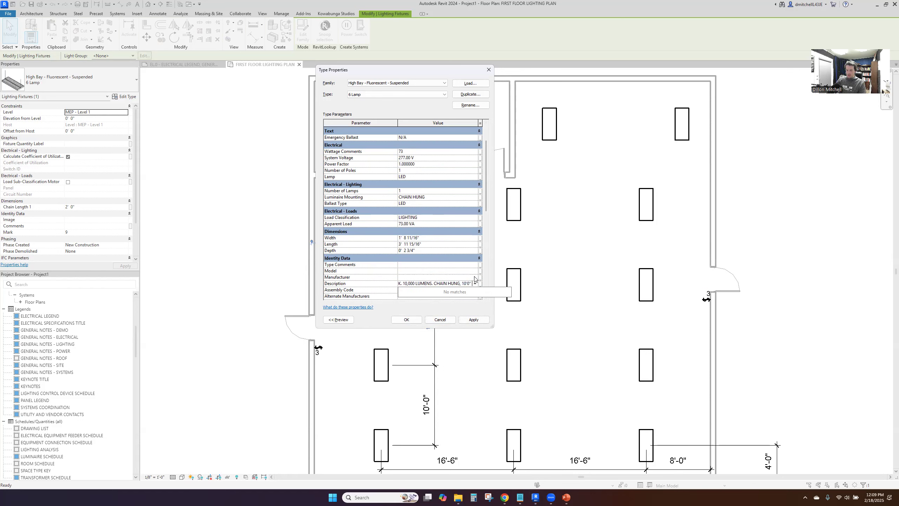
click(411, 319)
click(458, 291)
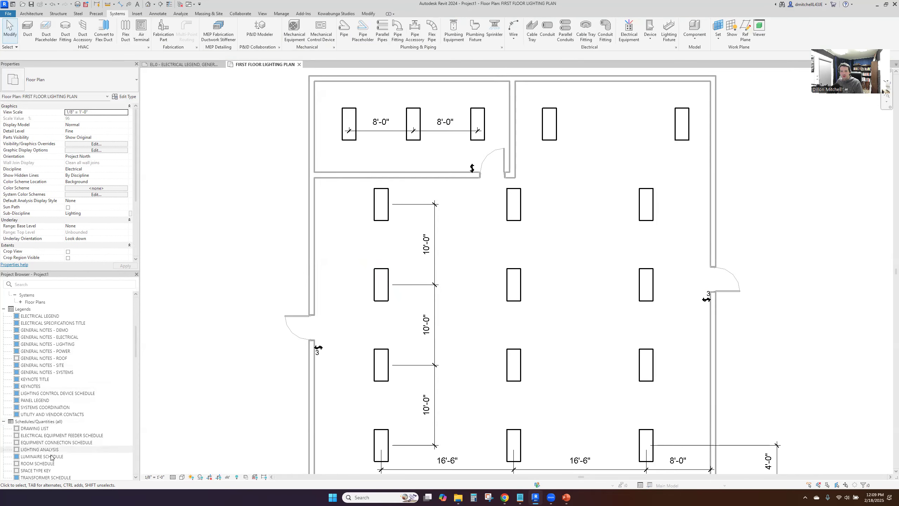
Open the LUMINAIRE SCHEDULE and hide its ballast TYPE and BF columns
double_click(63, 456)
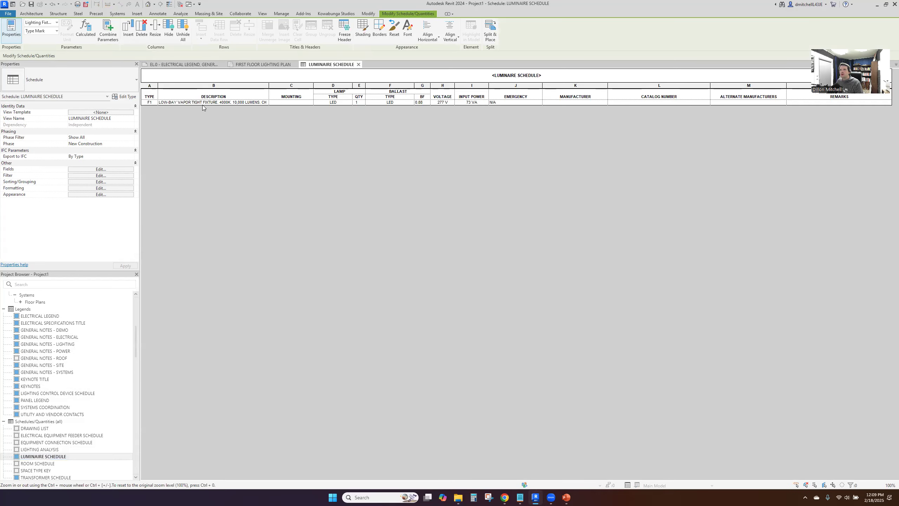
click(294, 103)
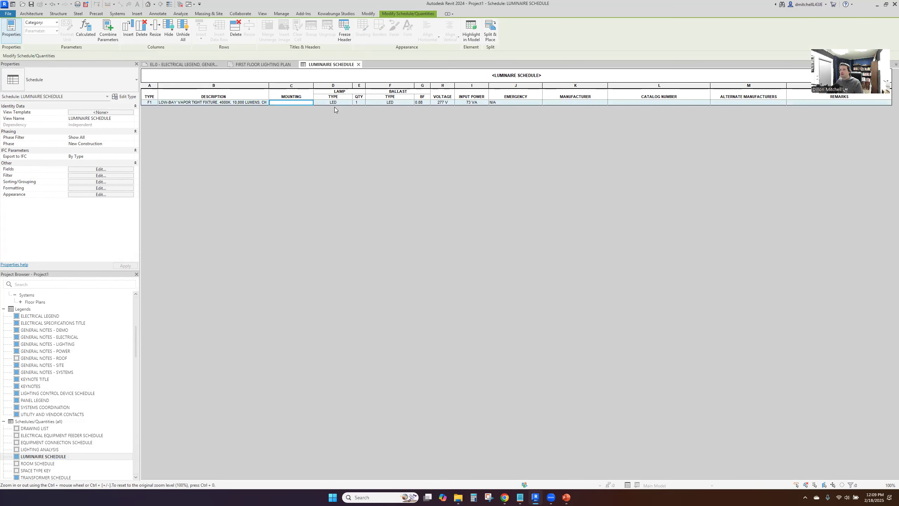
click(422, 86)
right_click(423, 87)
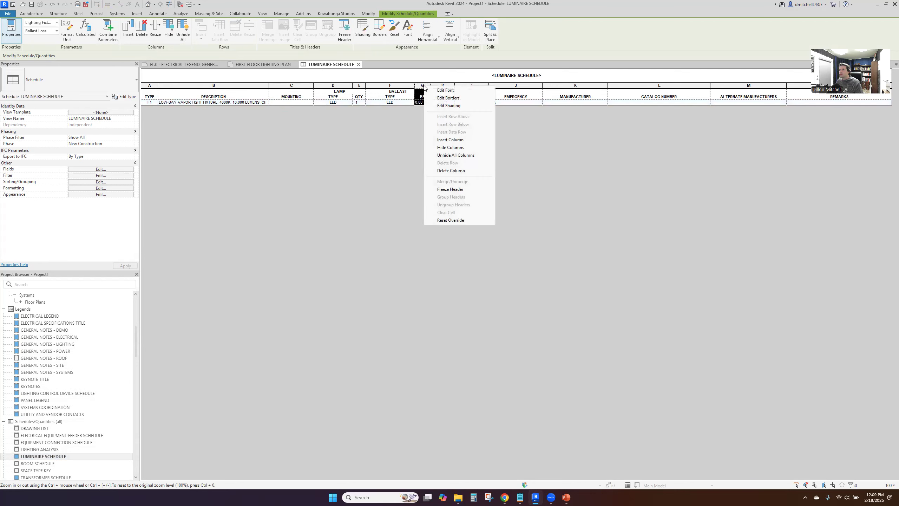
click(397, 86)
drag(395, 89, 421, 87)
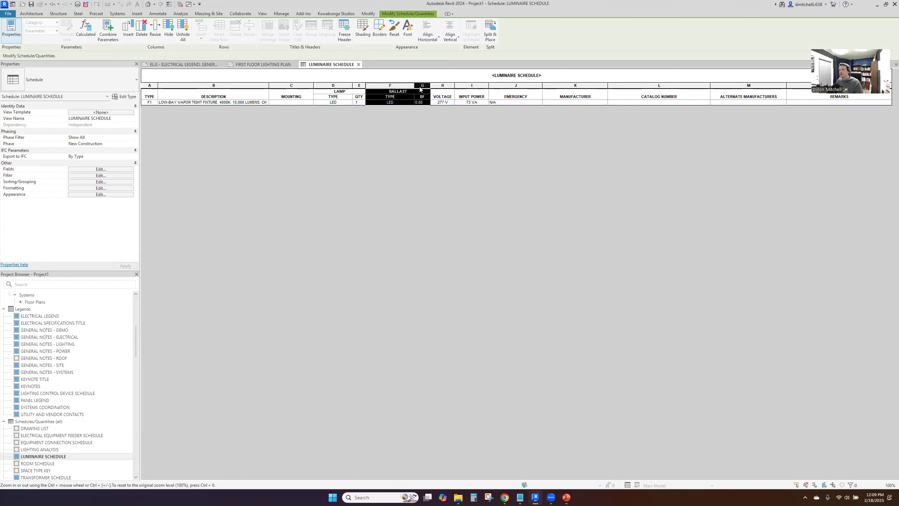
right_click(421, 88)
click(446, 149)
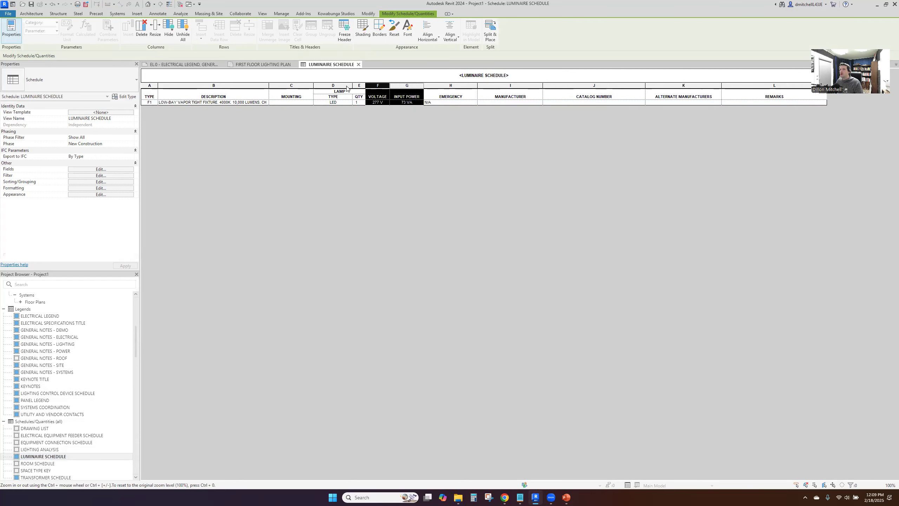
Hide the lamp QTY column in the luminaire schedule
click(358, 87)
right_click(358, 88)
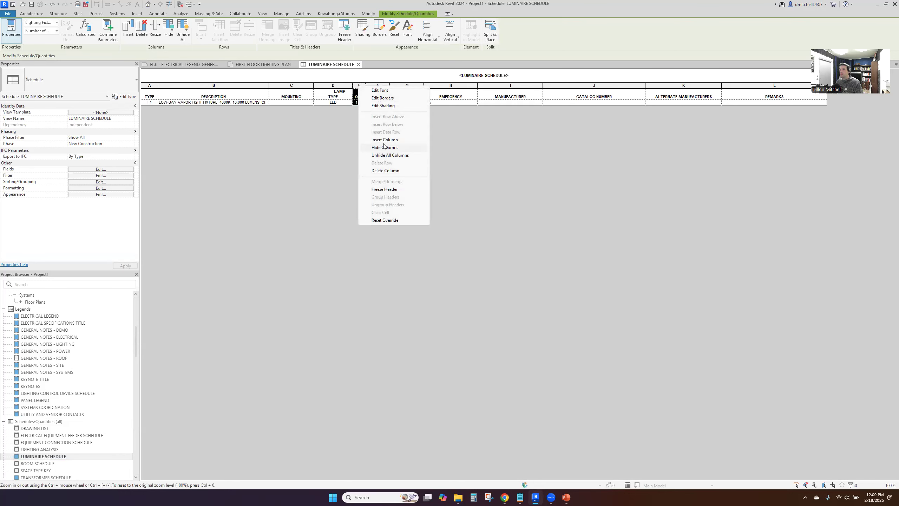
click(386, 149)
click(341, 91)
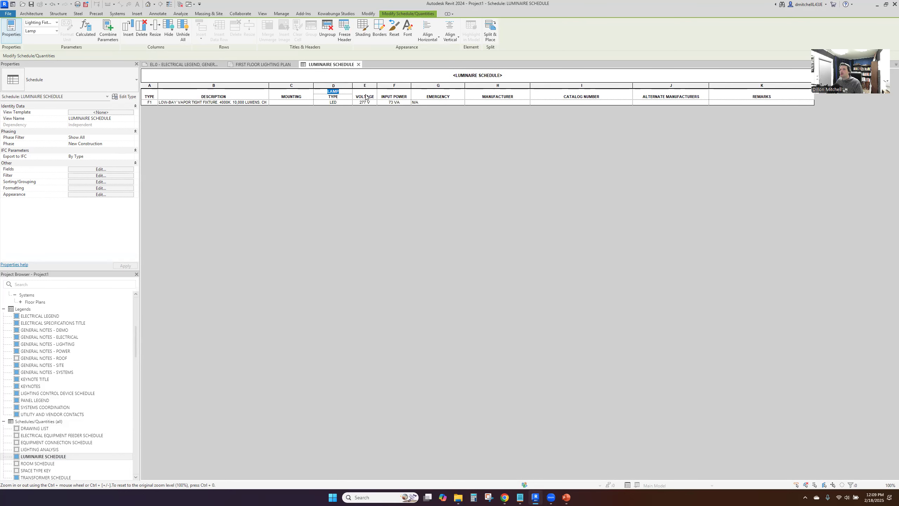
click(339, 90)
Enter SLG as the F1 fixture's manufacturer, accept the type change, and hide the ALTERNATE MANUFACTURERS column
click(502, 101)
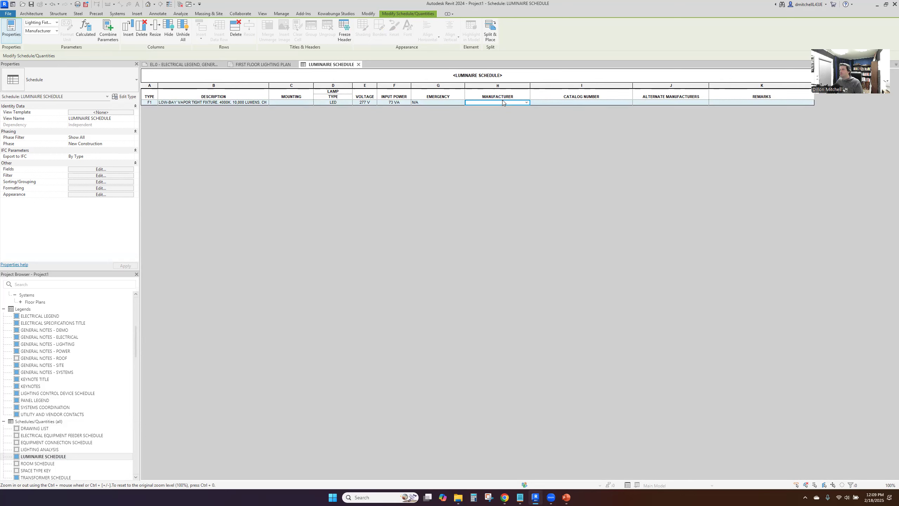
text(SLF)
key(BackSpace)
text(G)
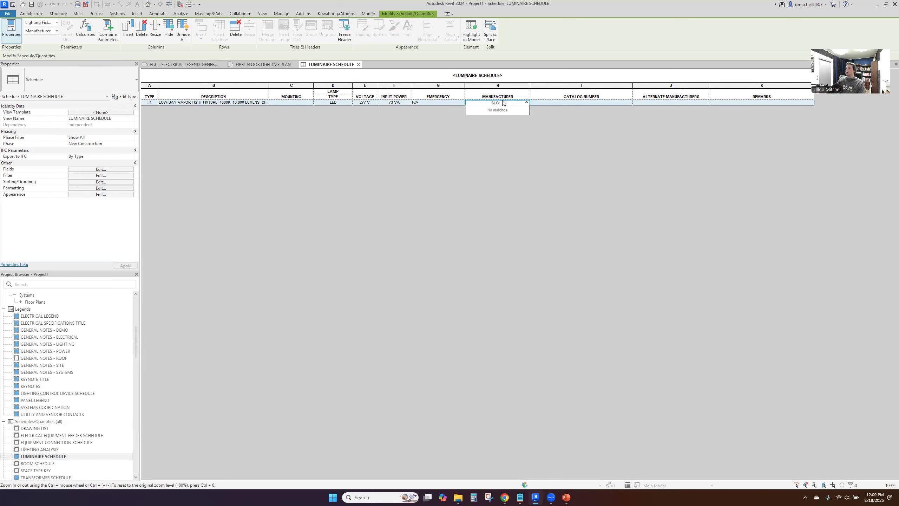
key(Return)
click(465, 253)
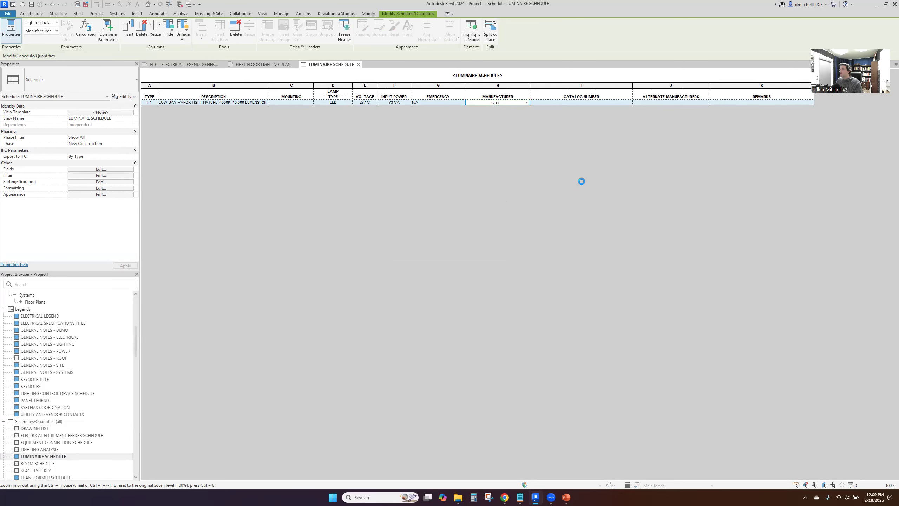
right_click(670, 86)
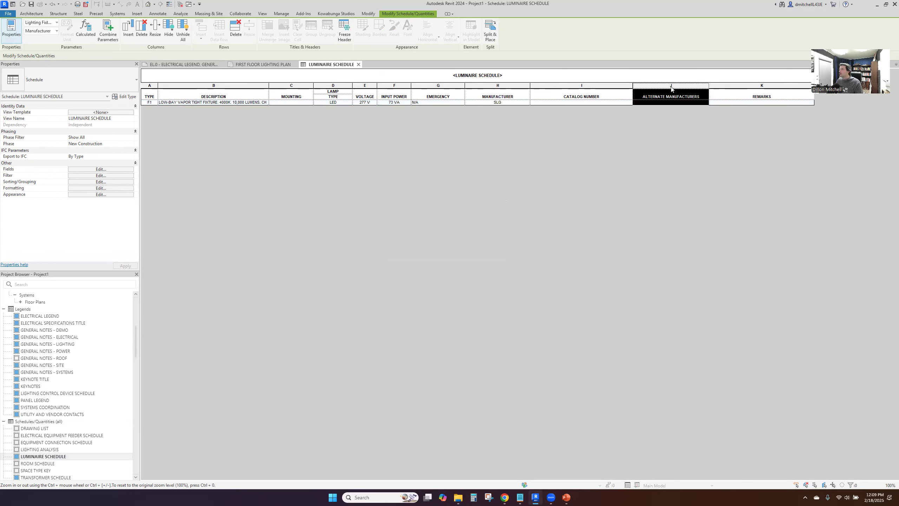
click(696, 149)
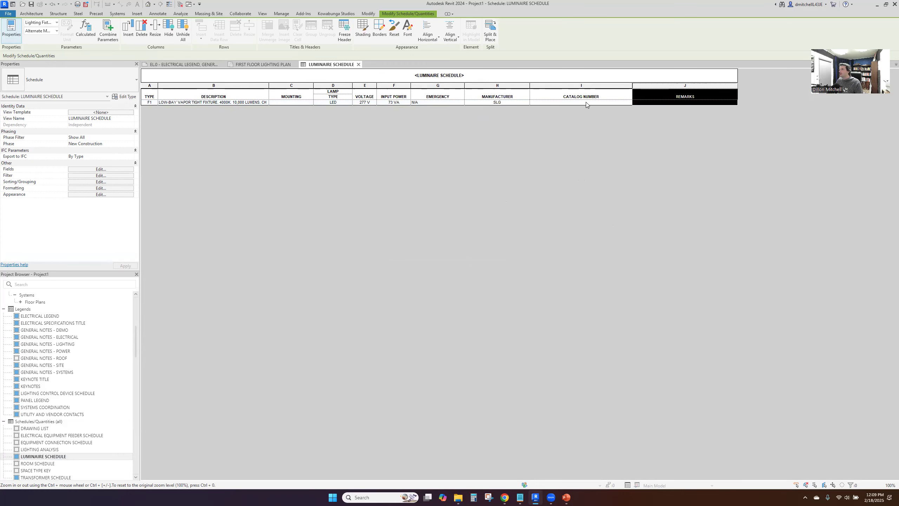
Switch to Chrome and examine the VLB G2 specifications and Product Configurator for the fixture's catalog number format
key(alt+Tab)
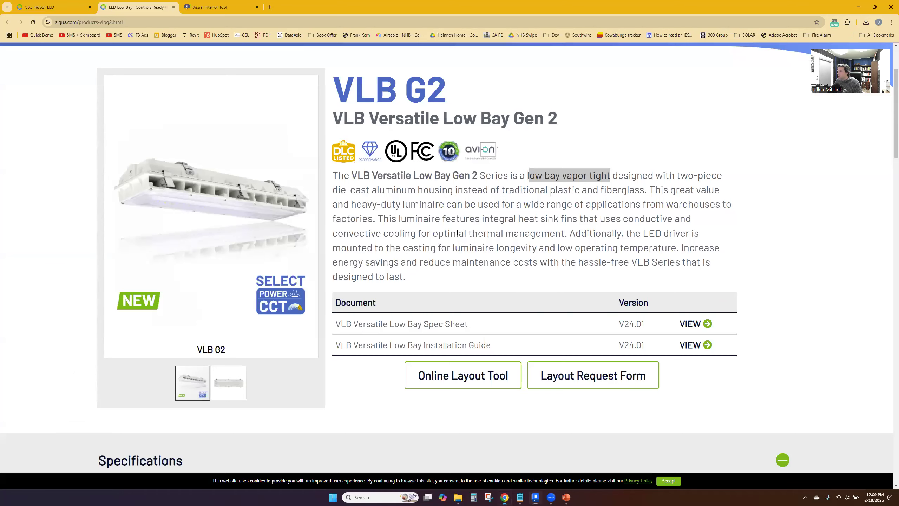
click(541, 204)
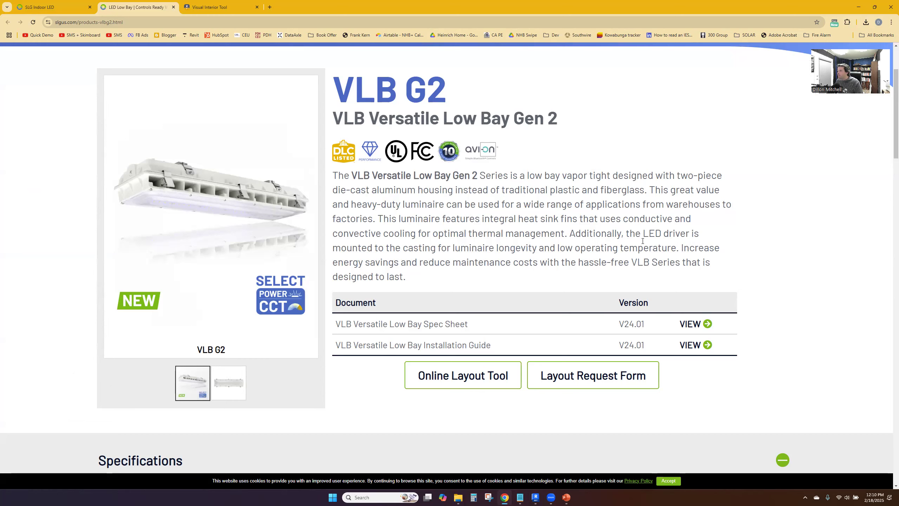
scroll(526, 268, down, 1)
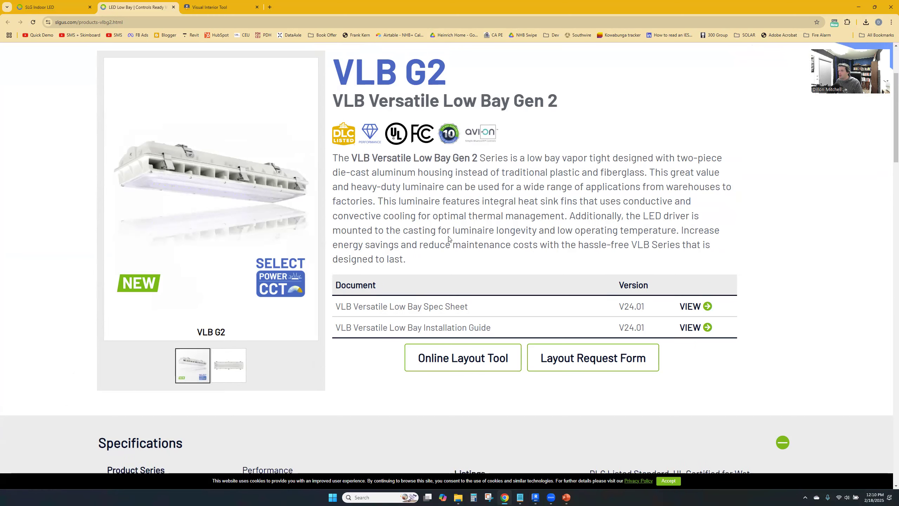
key(alt+Tab)
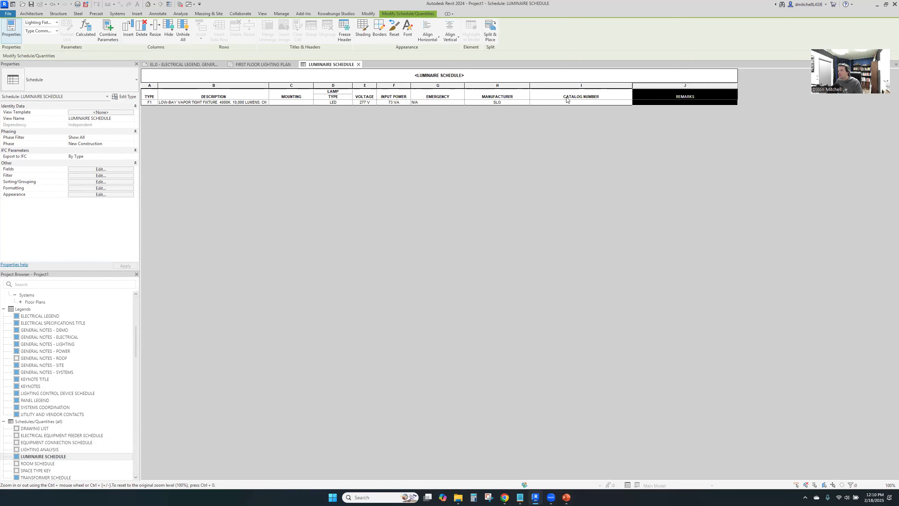
key(alt+Tab)
scroll(439, 283, down, 10)
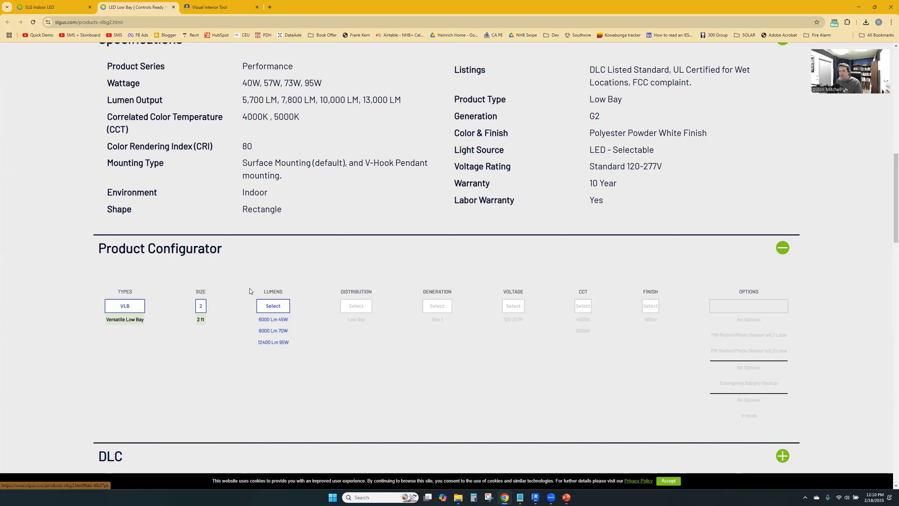
key(alt+Tab)
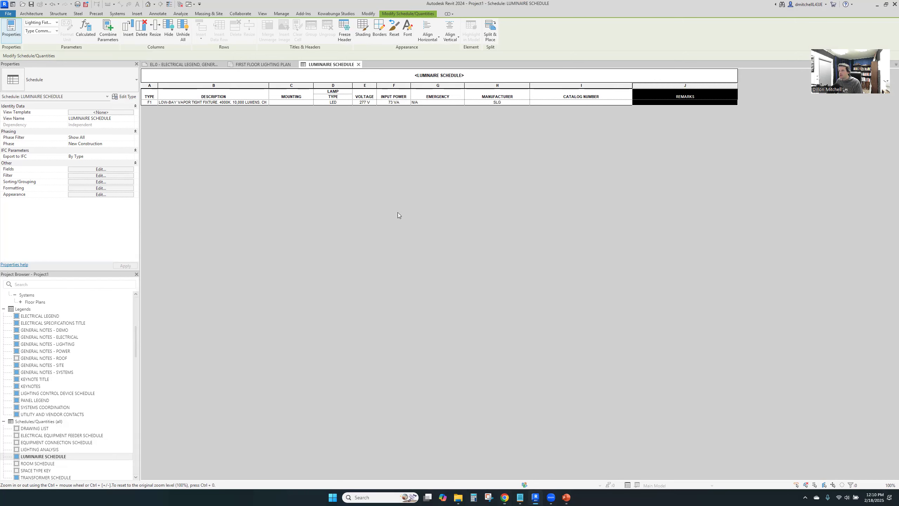
Enter VLB-2-9000LM- as the beginning of the F1 fixture's catalog number in the luminaire schedule
click(578, 103)
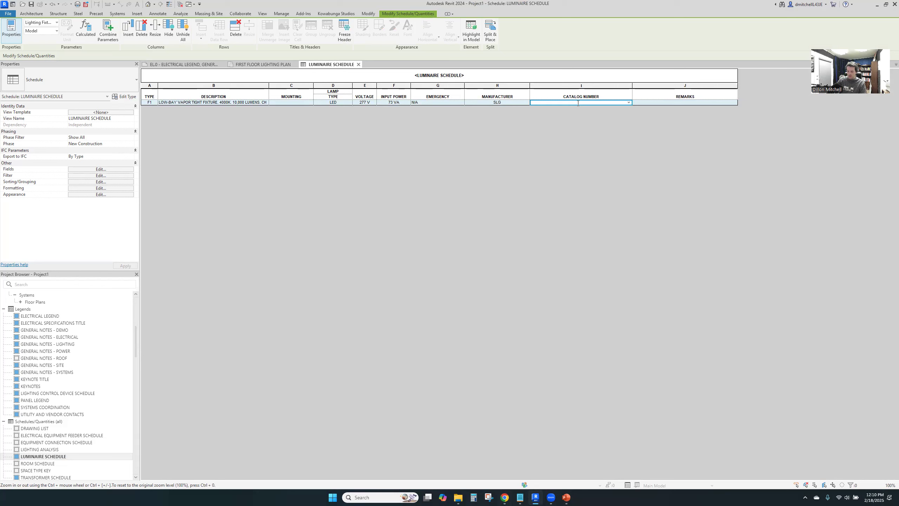
text(VLB-2-1000LM-)
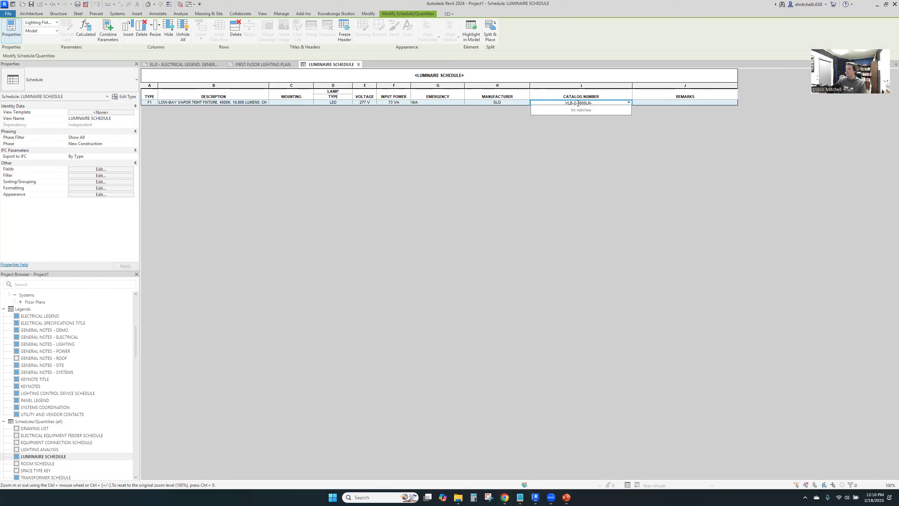
click(578, 103)
Switch to Chrome and choose the 9000 Lm 70W lumen option in the VLB Product Configurator
key(alt+Tab)
key(alt+Tab)
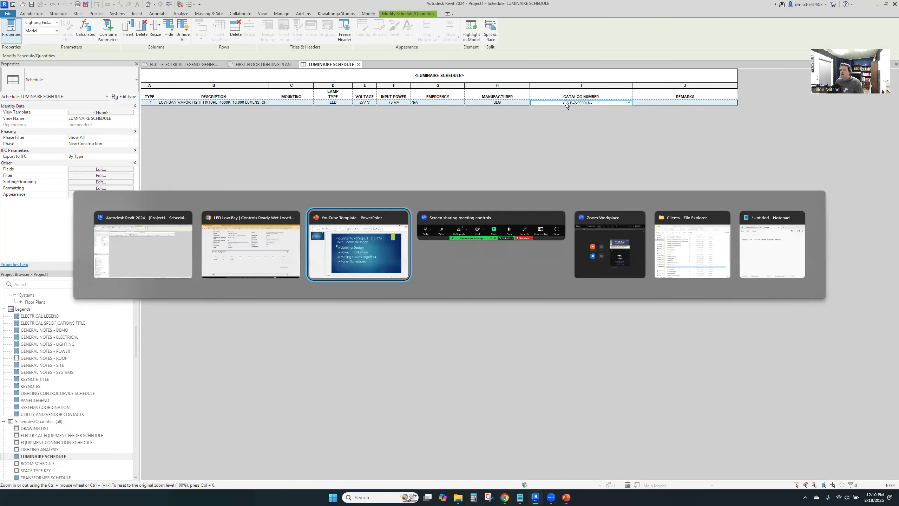
key(alt+Tab)
key(alt+Tab)
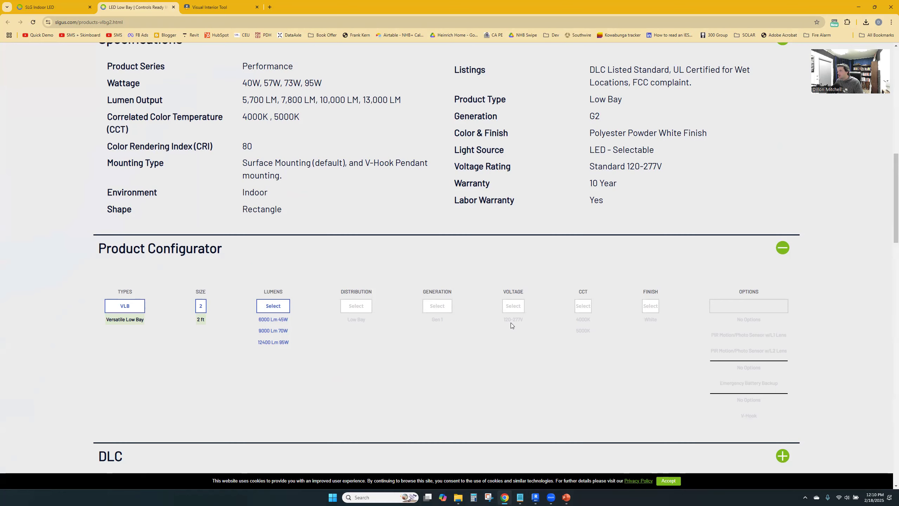
scroll(565, 335, down, 4)
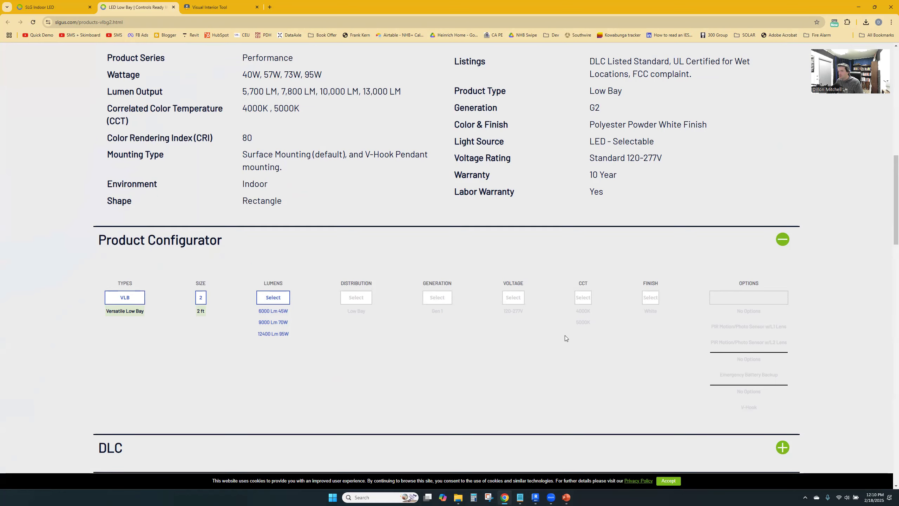
click(278, 190)
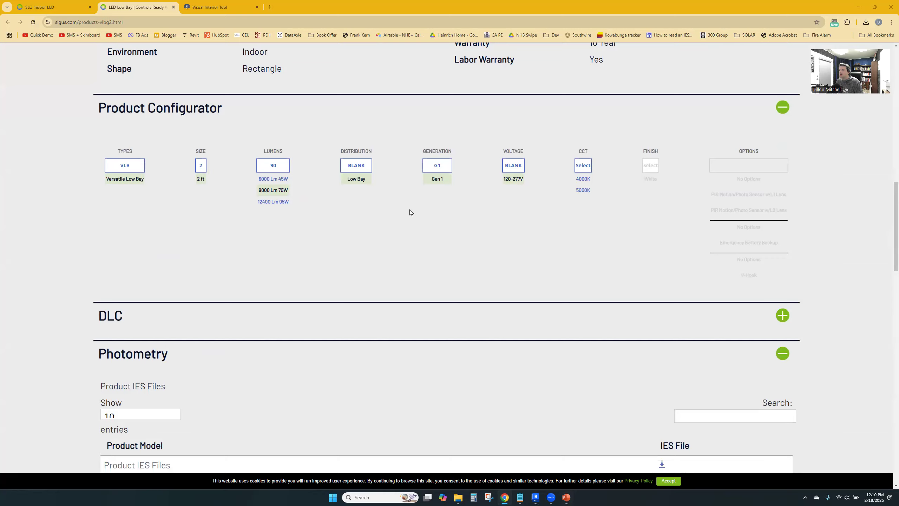
Switch back to Revit, accept the type change, and extend the F1 catalog number with G1-277-4000K-
key(alt+Tab)
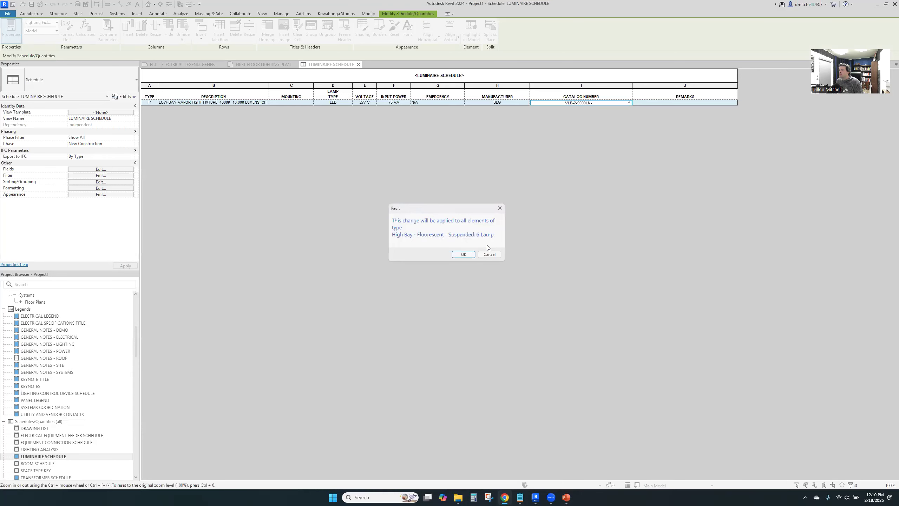
key(Return)
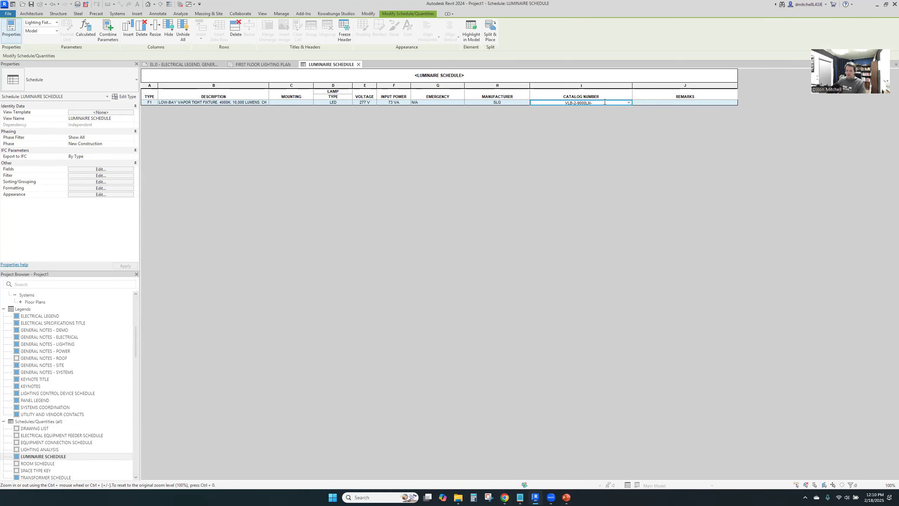
text(G1-277-4000K)
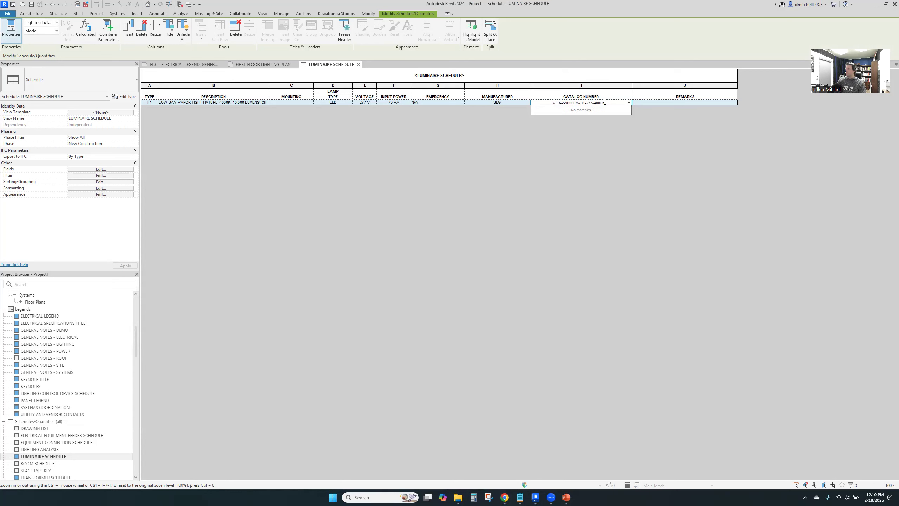
text(-)
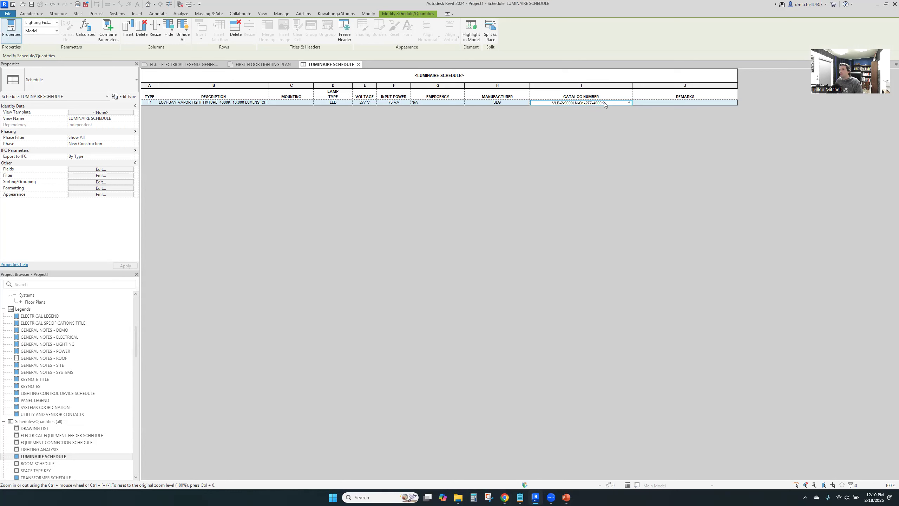
Check the finish option in the web configurator, append WH to the F1 catalog number, and accept the type change
key(alt+Tab)
key(alt+Tab)
click(228, 252)
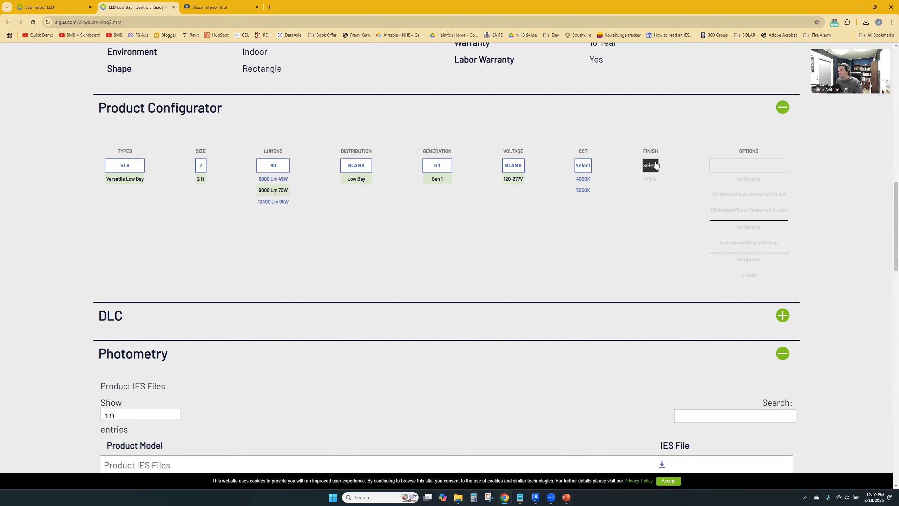
key(alt+Tab)
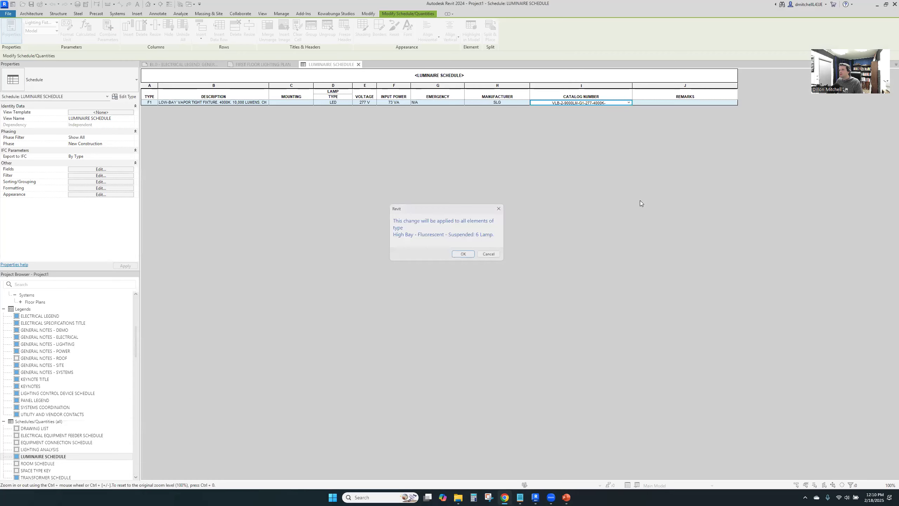
click(459, 253)
click(619, 104)
click(620, 103)
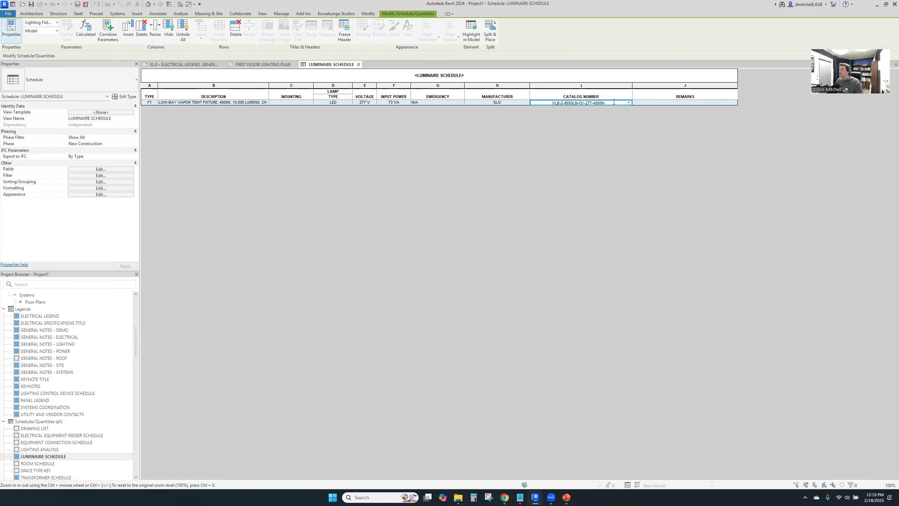
text(WH)
click(611, 150)
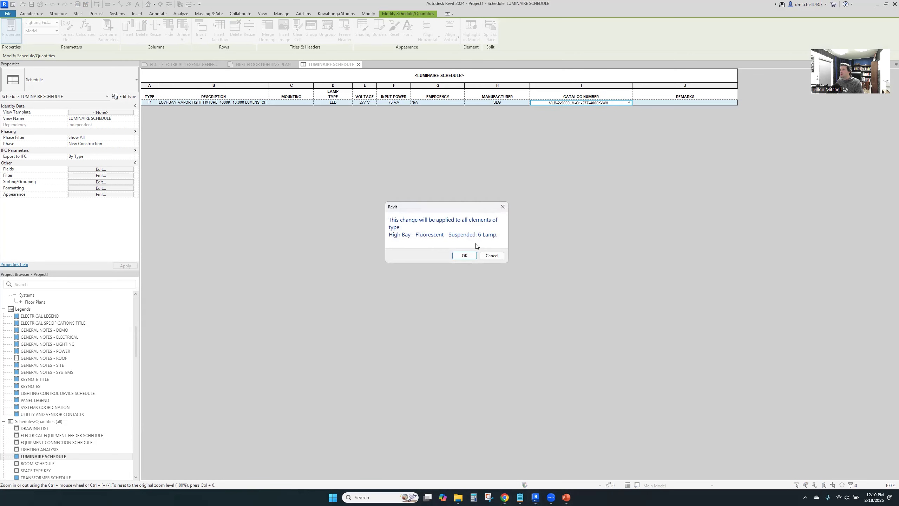
click(465, 254)
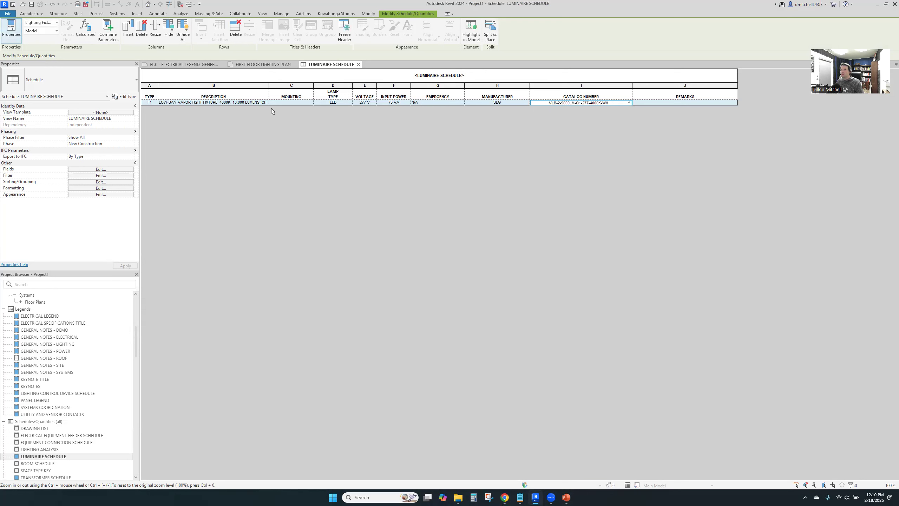
Close the luminaire schedule and tag the middle fixture in the main room's third row with an F1 leader tag beside it
click(359, 65)
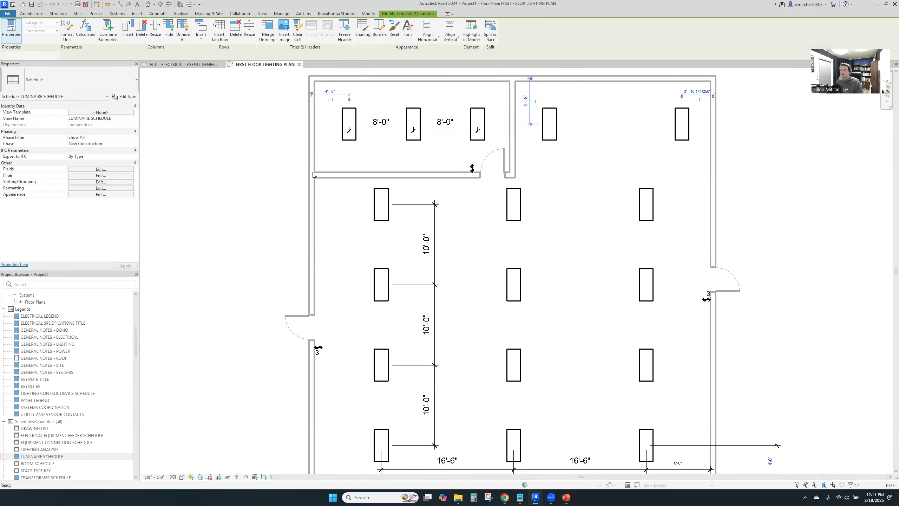
scroll(415, 245, down, 4)
scroll(473, 262, up, 3)
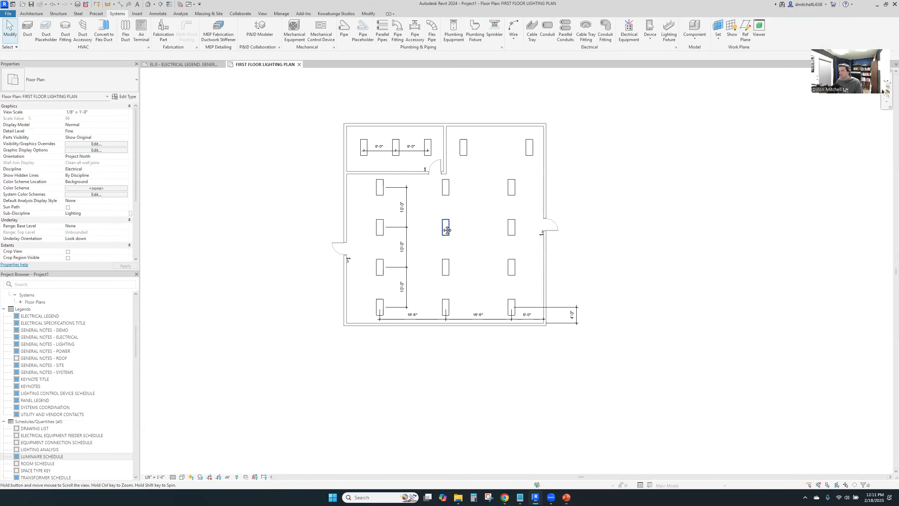
middle_drag(362, 194, 373, 235)
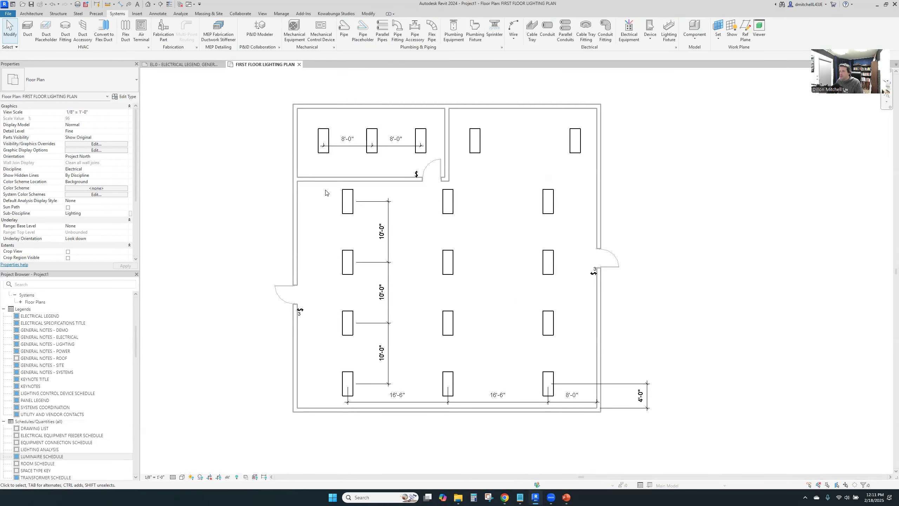
middle_drag(325, 190, 373, 215)
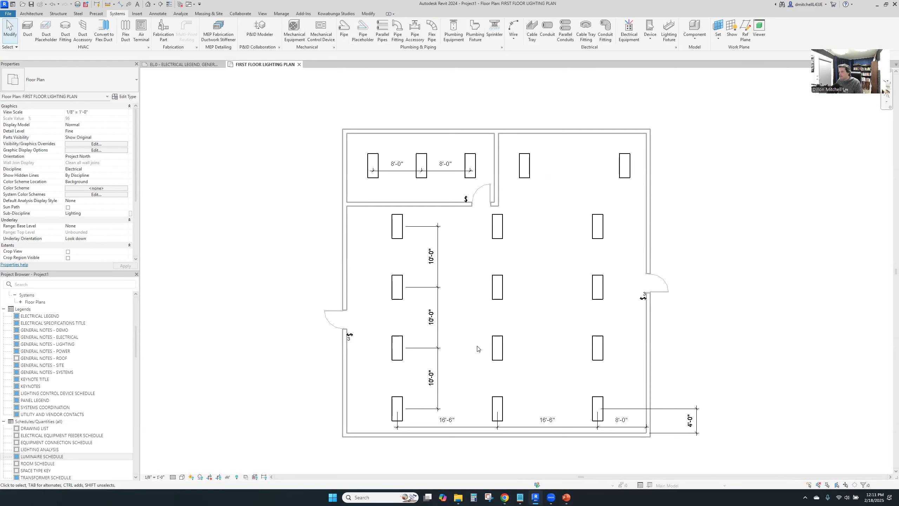
key(t)
key(g)
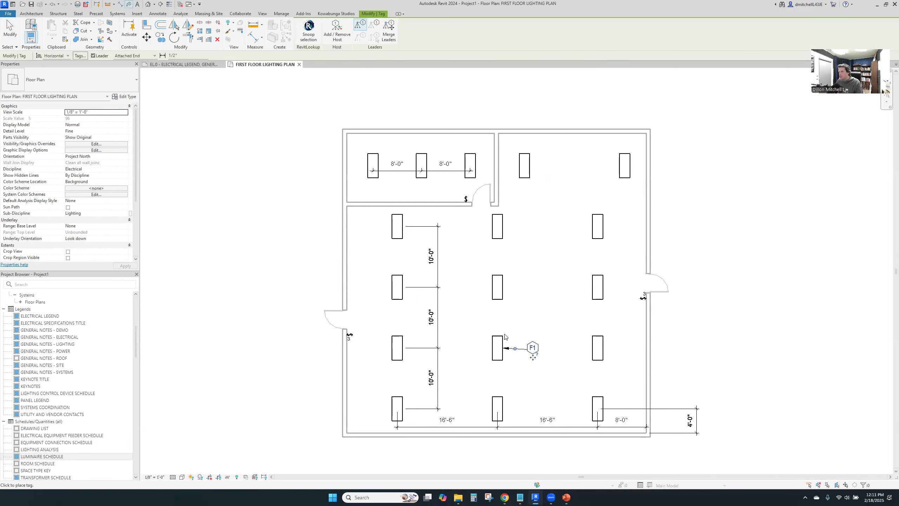
key(Escape)
click(532, 349)
drag(532, 350, 531, 349)
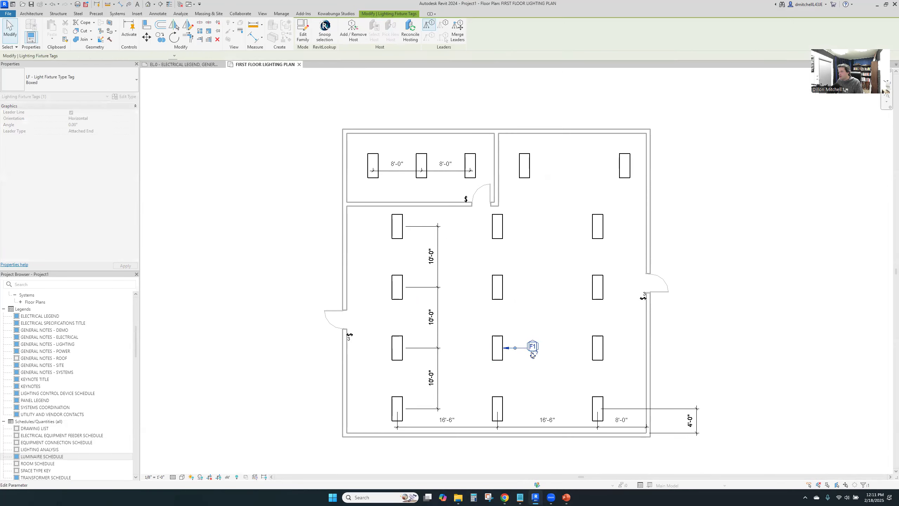
key(Escape)
Add the text note TYPICAL and position it directly beneath the F1 tag in the main room
key(t)
key(x)
click(524, 363)
text(TYPICAL)
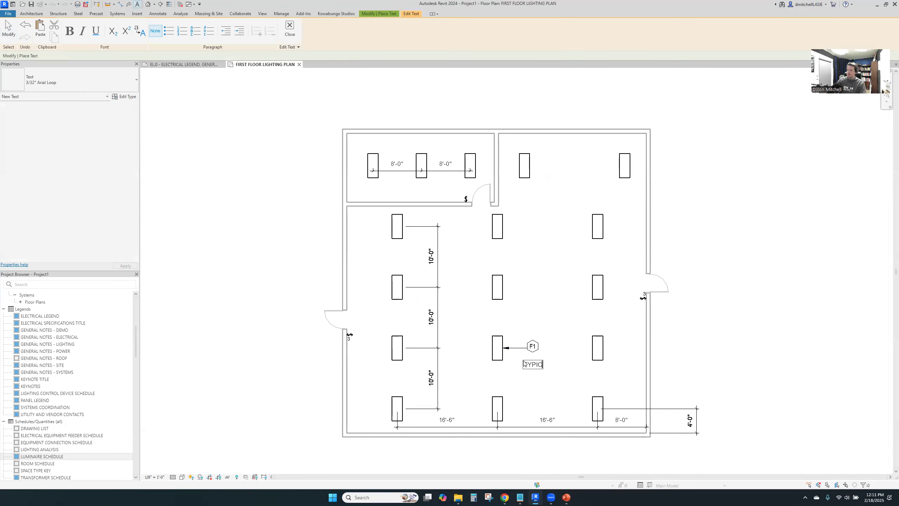
click(562, 319)
scroll(545, 377, up, 1)
drag(540, 359, 541, 347)
key(Escape)
Tag the middle fixture in the upper-left room with an F1 leader tag directly beneath it
middle_drag(478, 247, 514, 353)
key(t)
key(g)
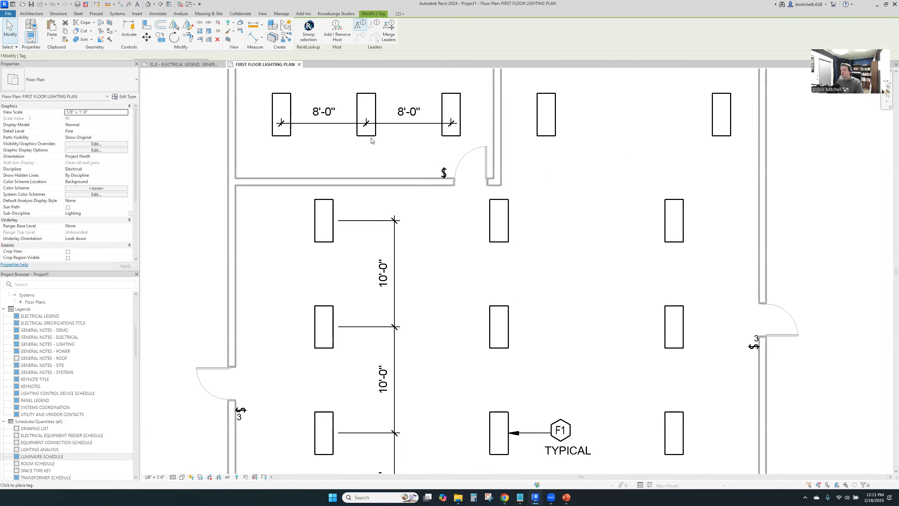
click(366, 191)
key(Escape)
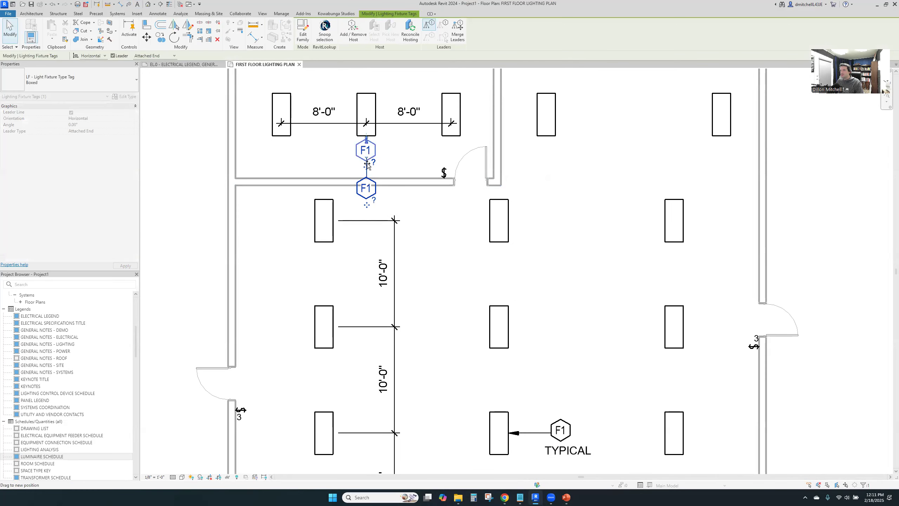
drag(367, 193, 366, 160)
key(Escape)
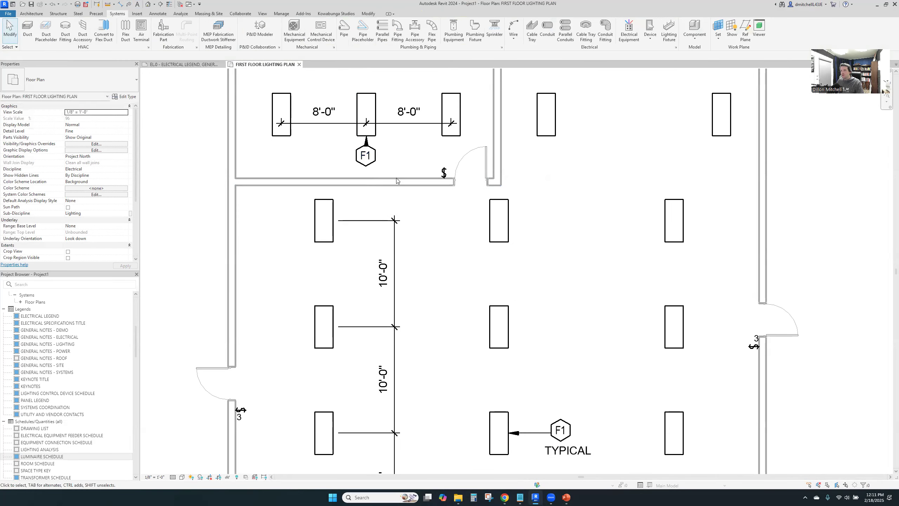
middle_drag(396, 178, 409, 177)
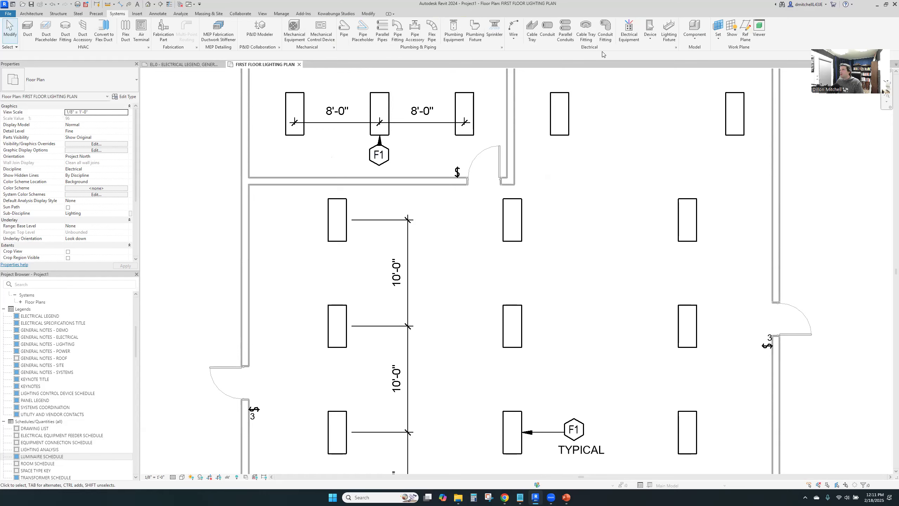
Load the family LF - Panelboard - Lighting and Appliance - Surface Mounted from the Electrical Equipment library folder
click(629, 28)
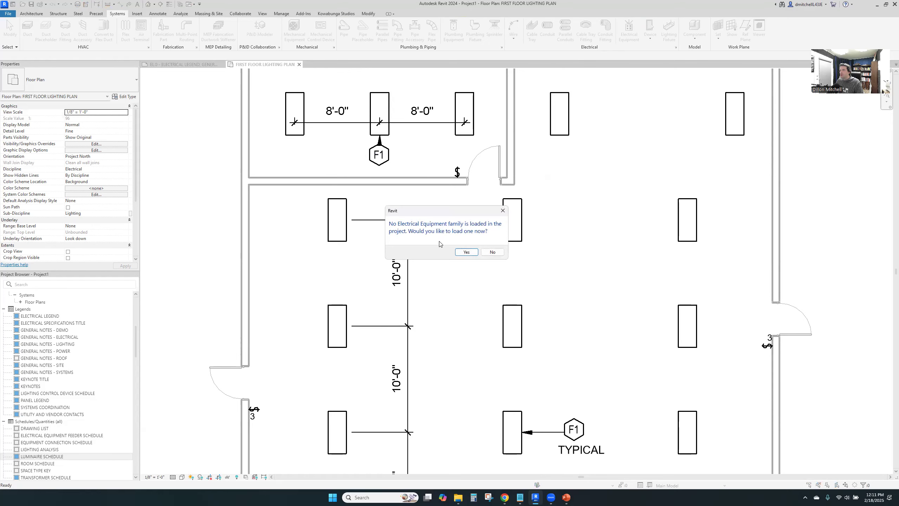
click(466, 252)
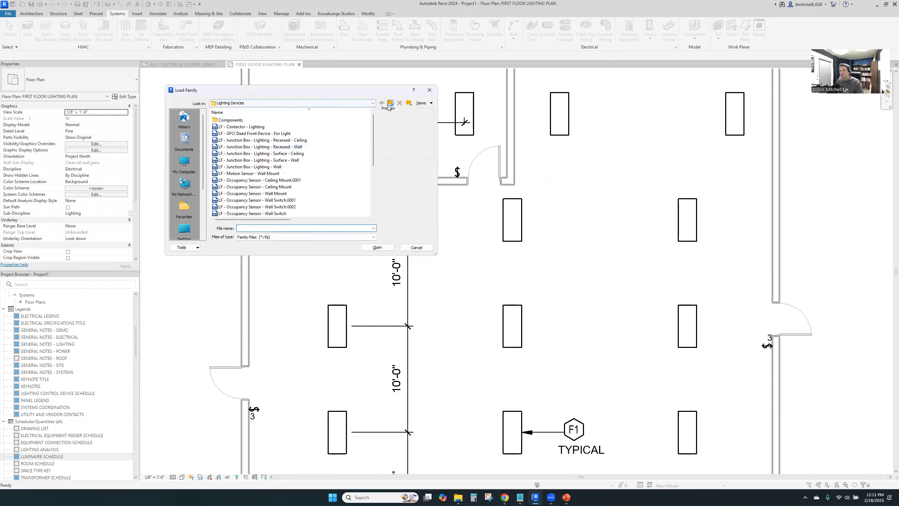
click(389, 104)
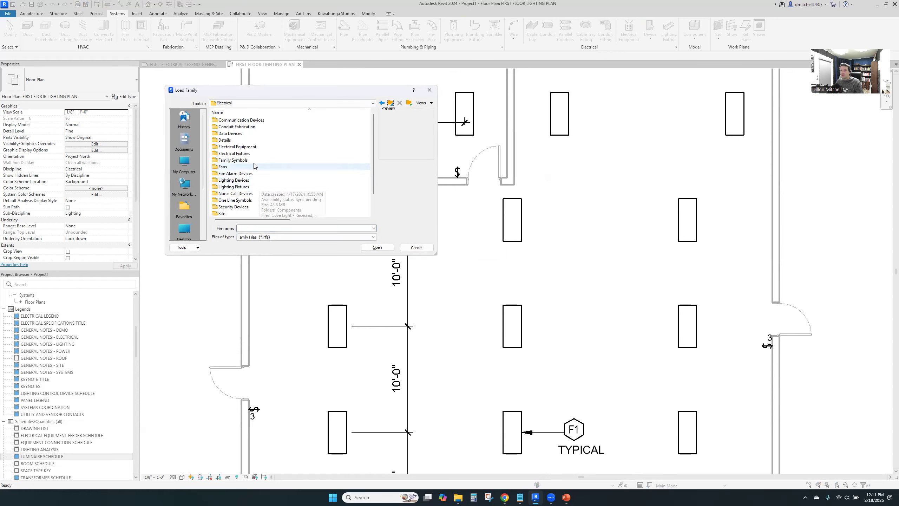
double_click(254, 147)
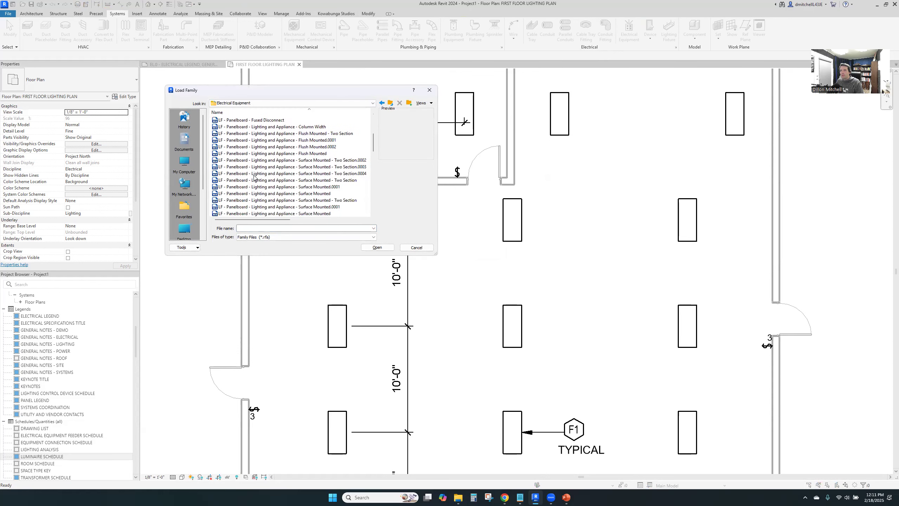
click(259, 193)
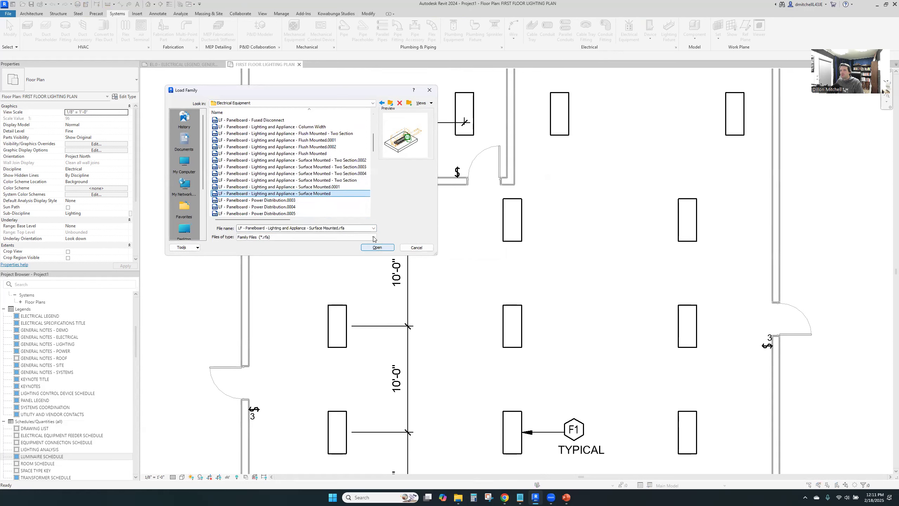
click(377, 248)
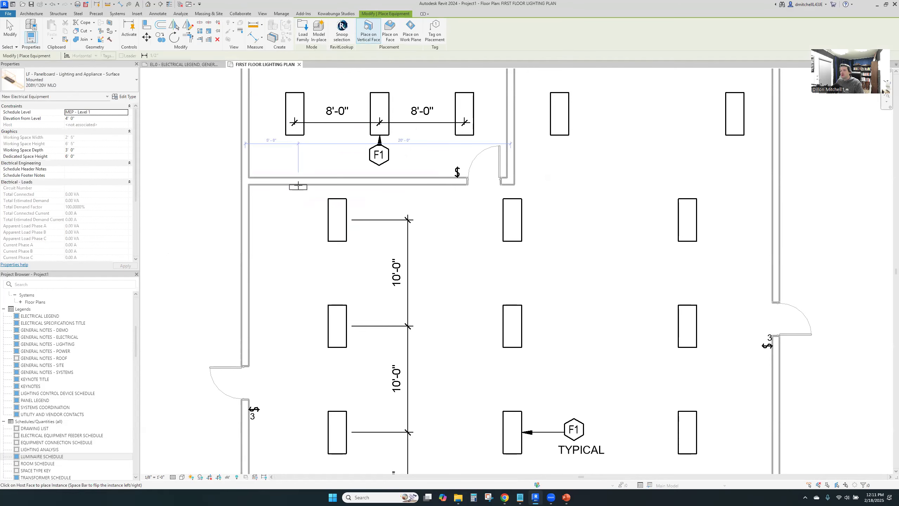
Place the 208Y/120V MLO panelboard on the main-room side of the upper-left room's lower wall, near its left end
click(298, 186)
key(Escape)
key(Escape)
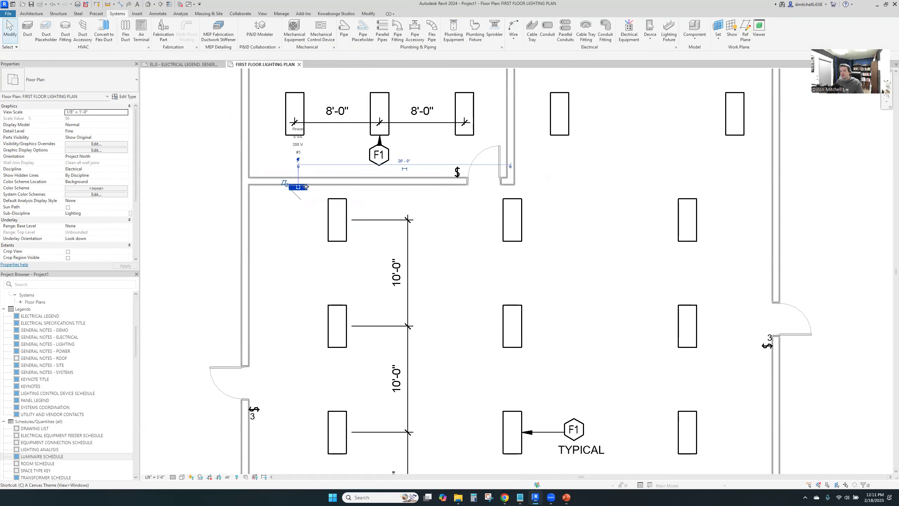
key(s)
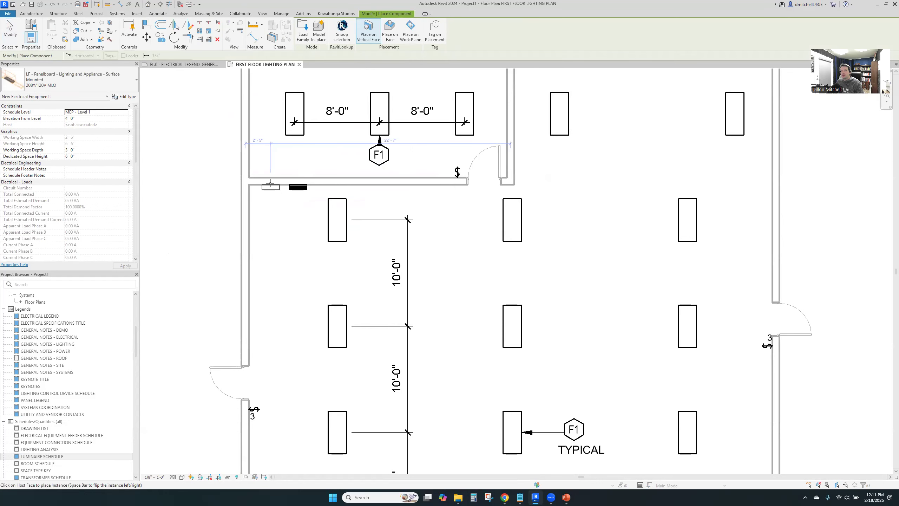
key(Escape)
key(Escape)
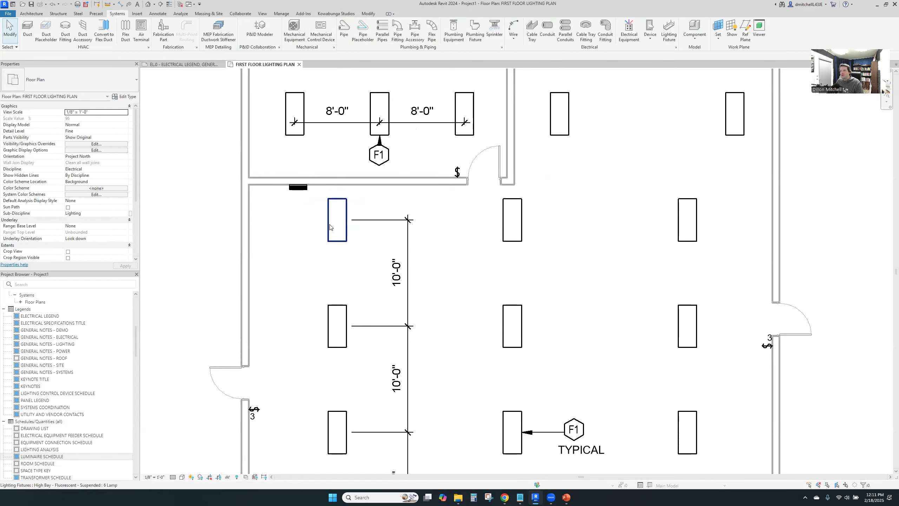
Rename the type of the main room's upper-left light fixture to VT - LOW BAY
click(329, 226)
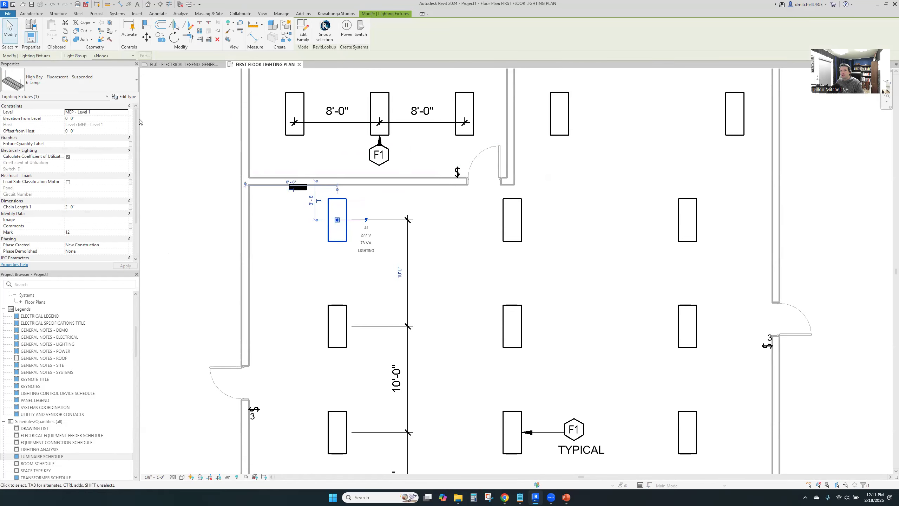
click(132, 99)
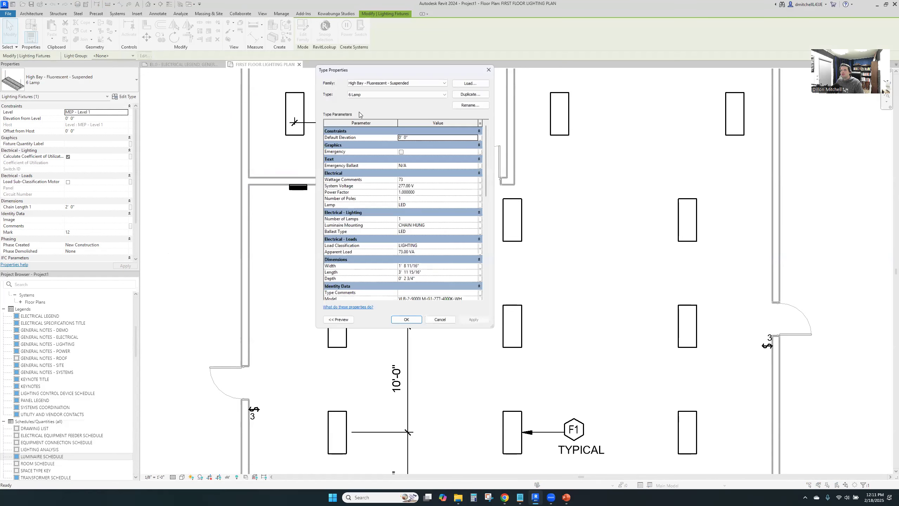
click(470, 105)
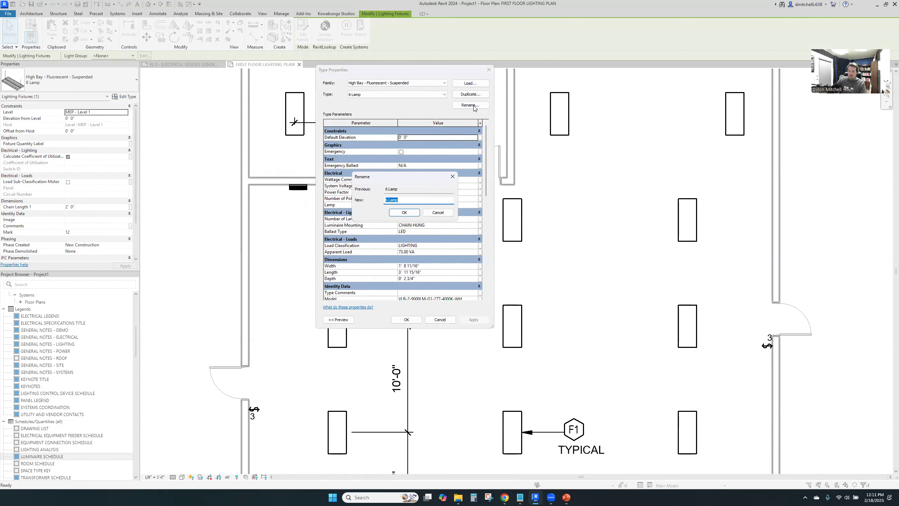
text(VT - LOW BAY)
key(Return)
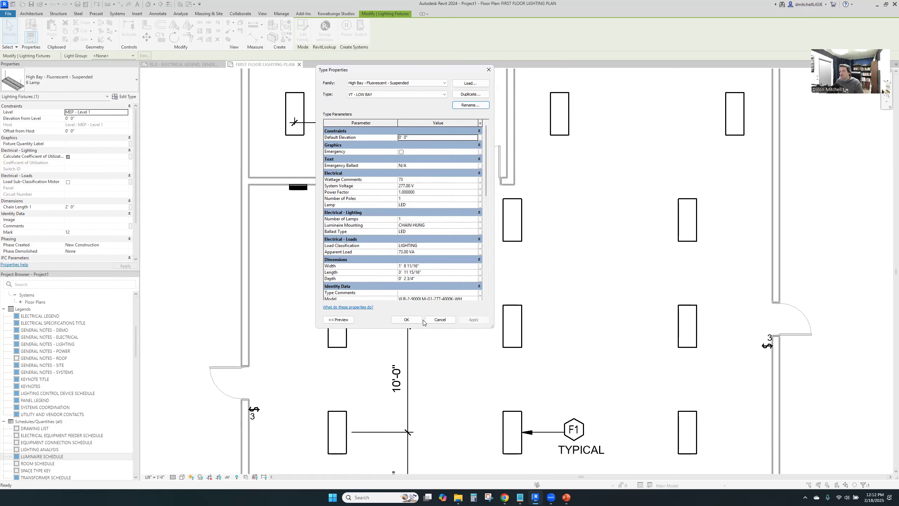
Change the voltage code in the fixture type's model number to 120, giving VLB-2-9000LM-G1-120-4000K-WH, and accept the type changes
scroll(428, 292, down, 1)
click(438, 284)
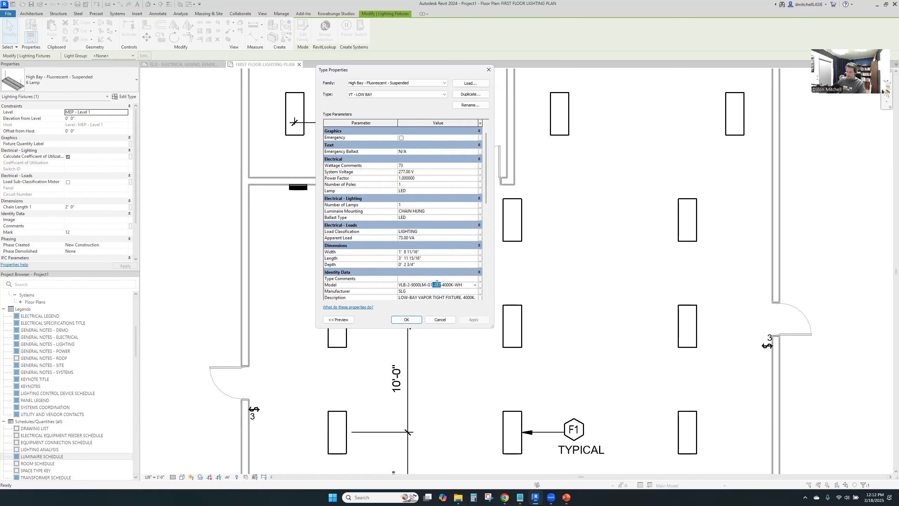
text(120)
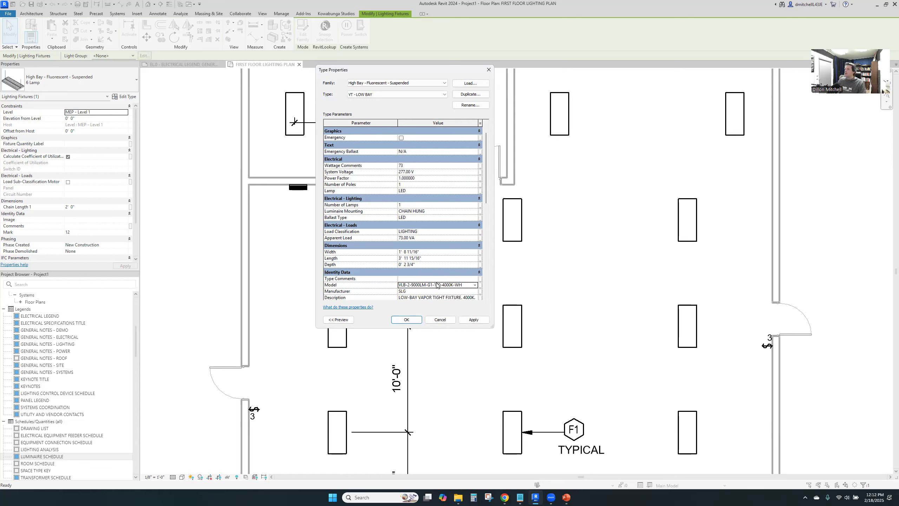
click(406, 320)
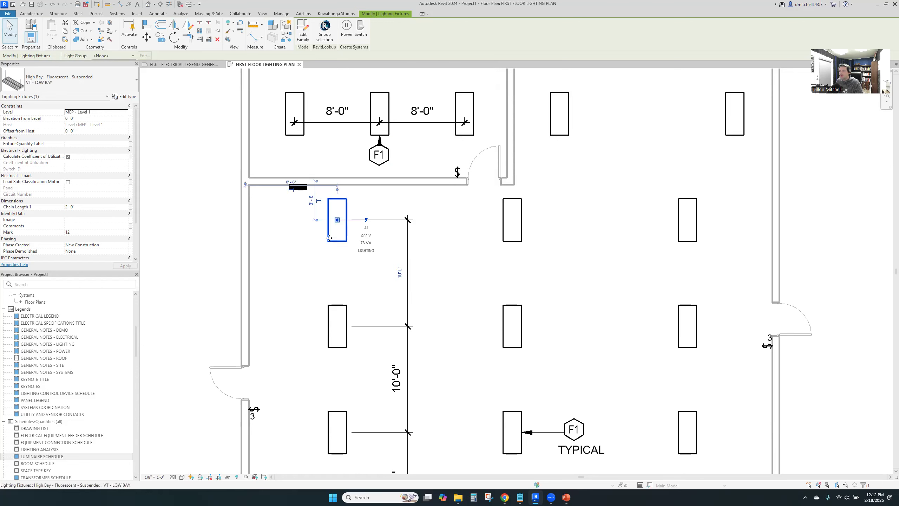
Set both the Mains and the MCB Rating of the wall panelboard to 200 A, and apply the changes
click(298, 187)
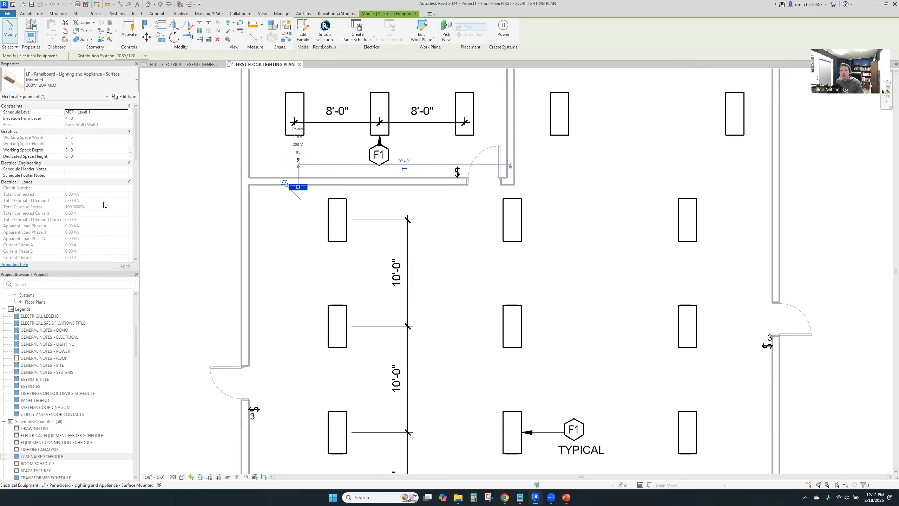
scroll(102, 205, down, 9)
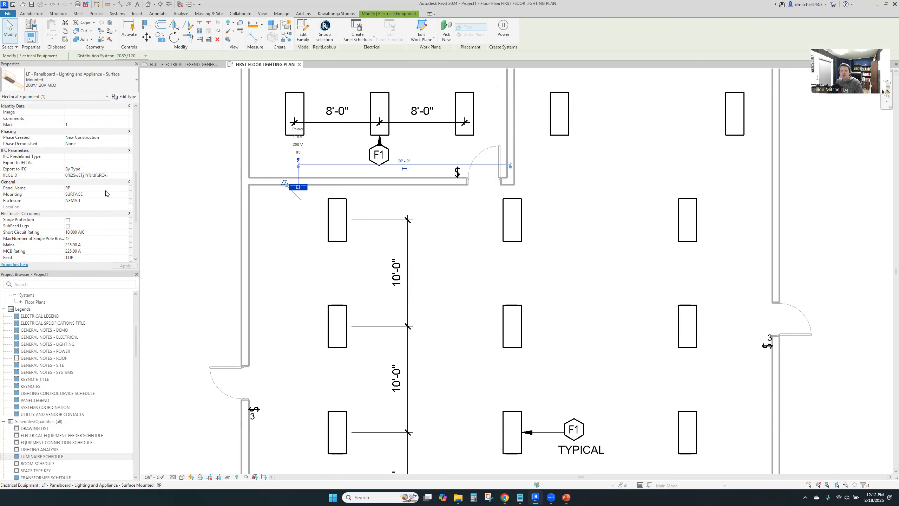
click(99, 245)
text(200)
key(Tab)
text(200)
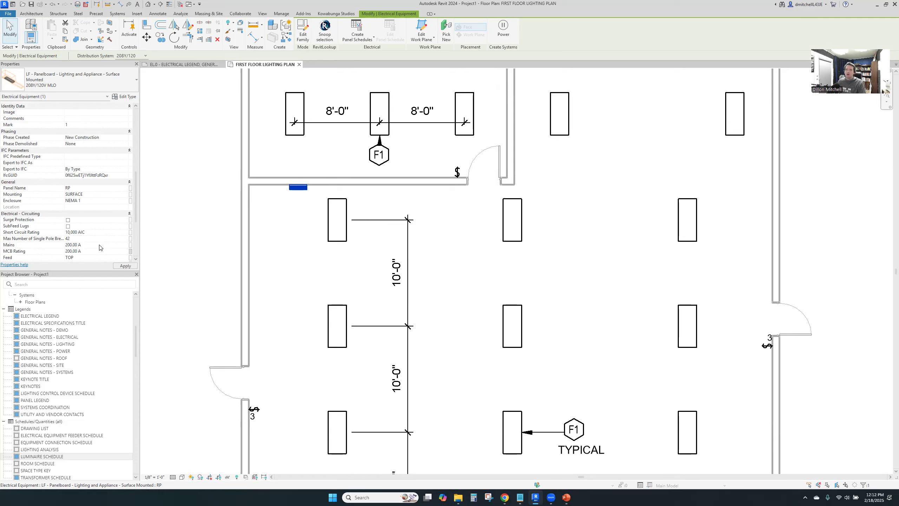
key(Tab)
scroll(85, 230, down, 4)
scroll(85, 230, up, 3)
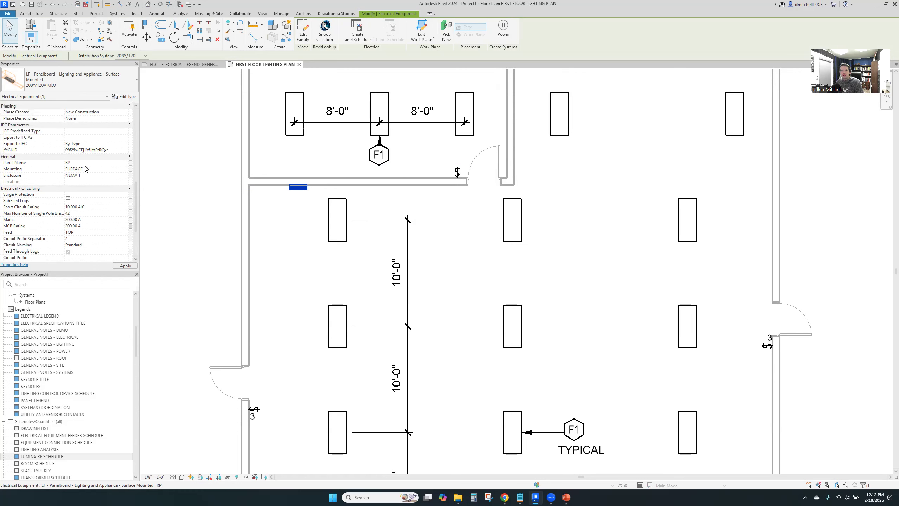
scroll(94, 180, up, 5)
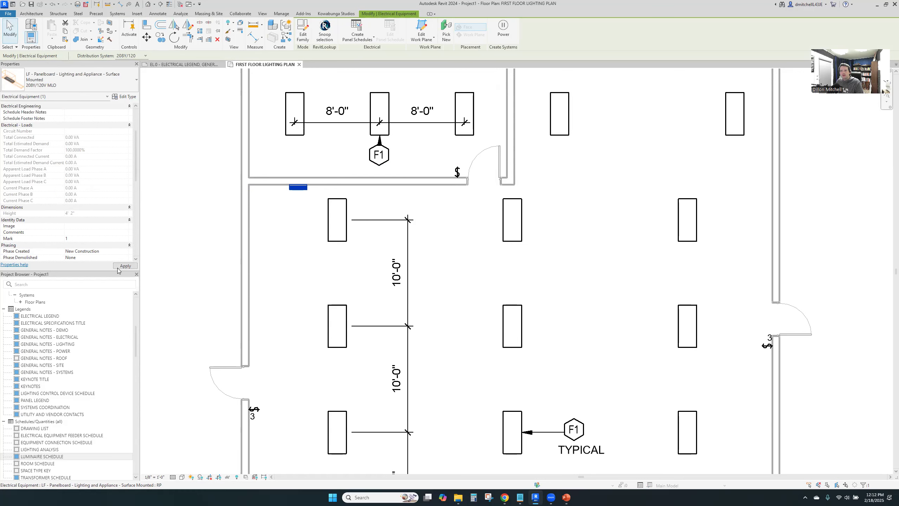
click(303, 260)
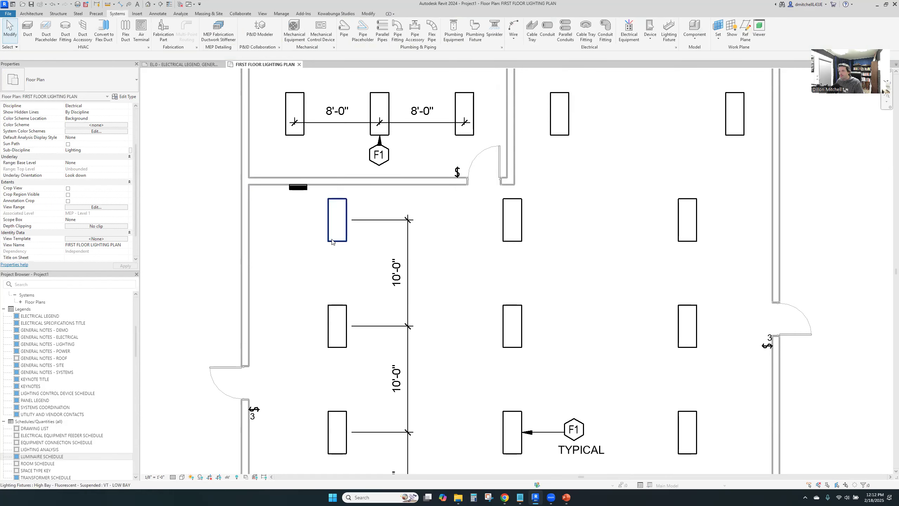
Switch to Calculator and compute the allowable circuit load as 20 × 0.8 × 120
scroll(319, 230, down, 3)
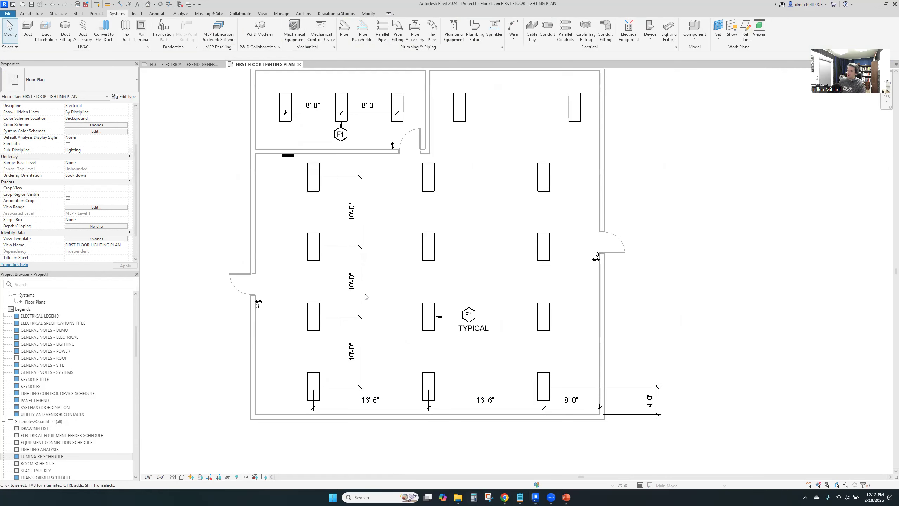
click(474, 497)
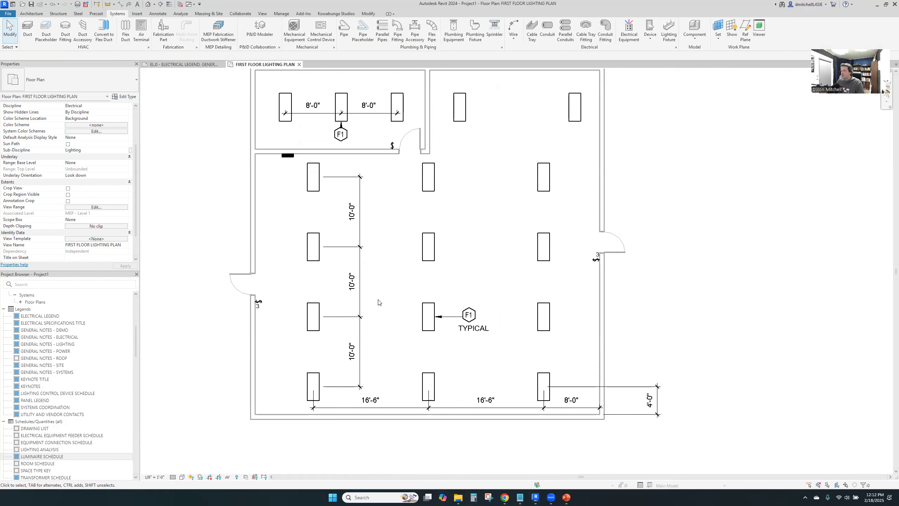
text(20 × 0.8)
key(Return)
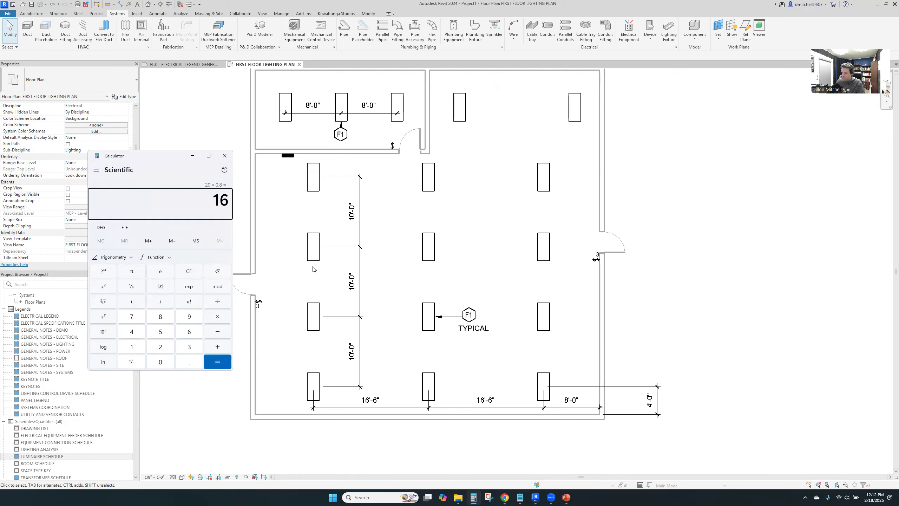
text(120)
key(Return)
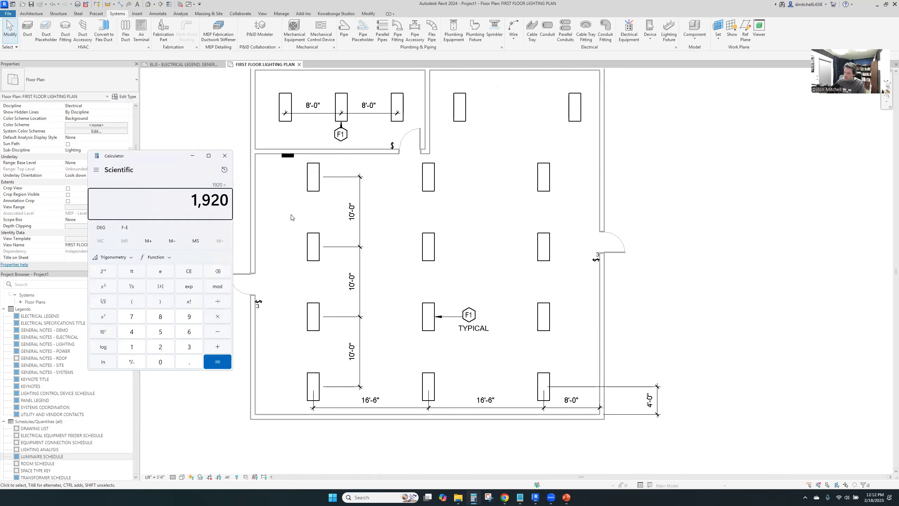
Switch to the browser and check the low-bay fixture's wattage in the Visual Interior Tool
key(alt+Tab)
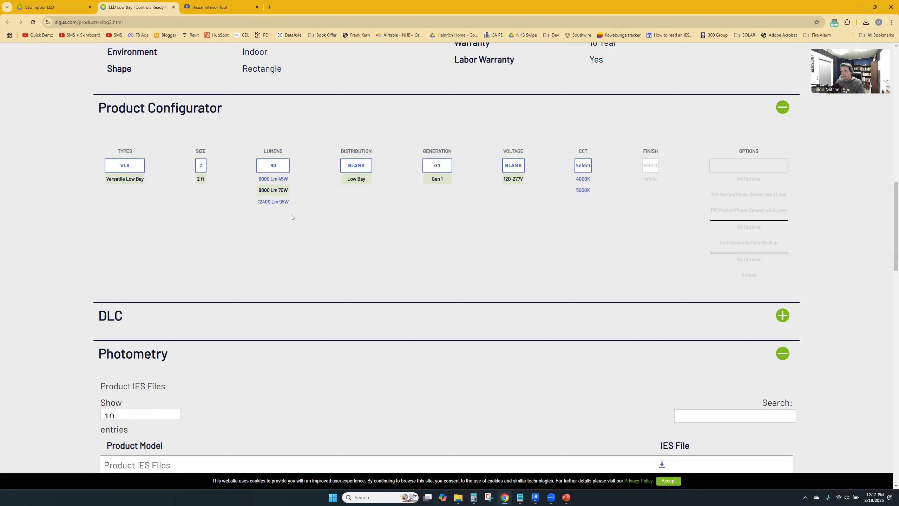
key(alt+Tab)
click(222, 8)
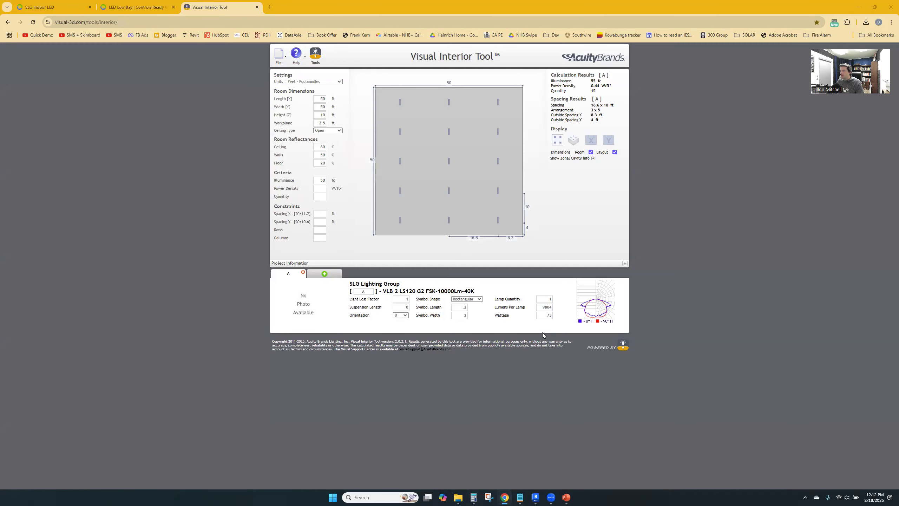
Switch to Calculator, divide the allowable load of 1,920 by 73, and check the product of 26 × 73
key(alt+Tab)
key(alt+Tab)
click(158, 187)
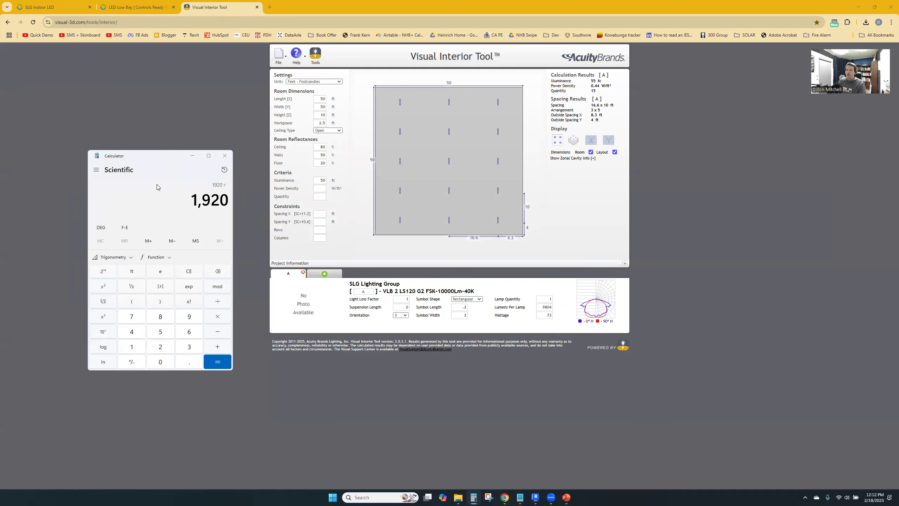
text(73)
key(Return)
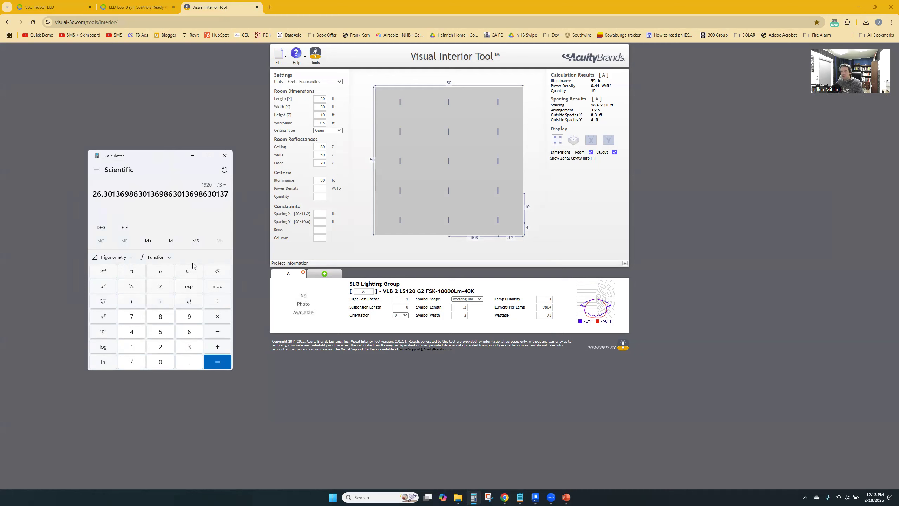
text(26*73)
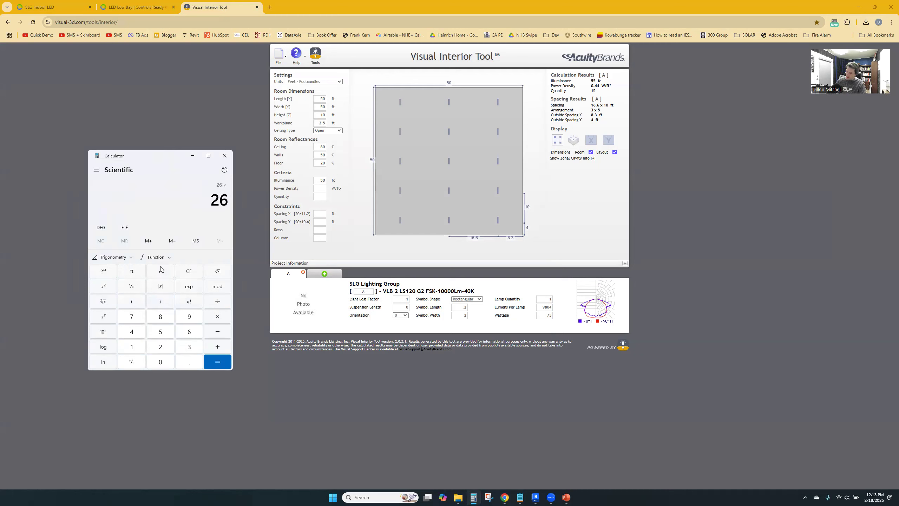
key(Return)
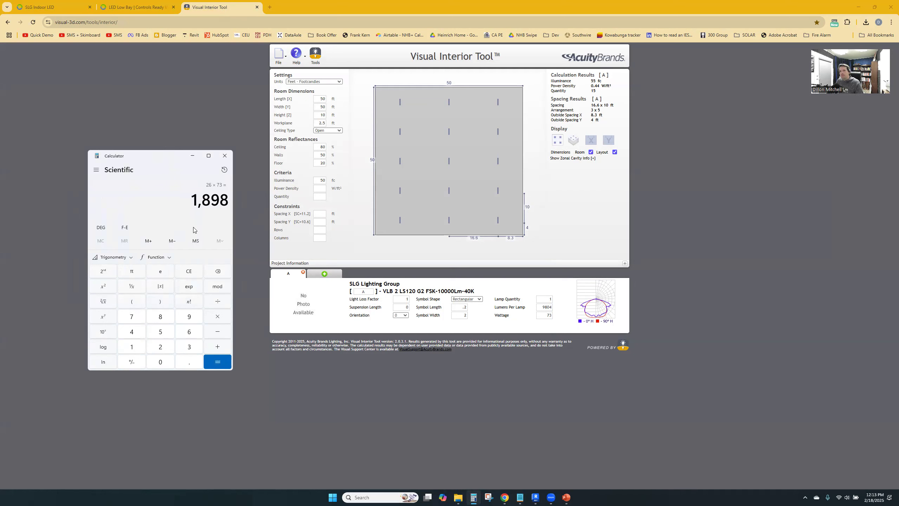
Switch to Revit, select every low-bay fixture visible in the lighting plan, and set their type's voltage to 120
click(535, 497)
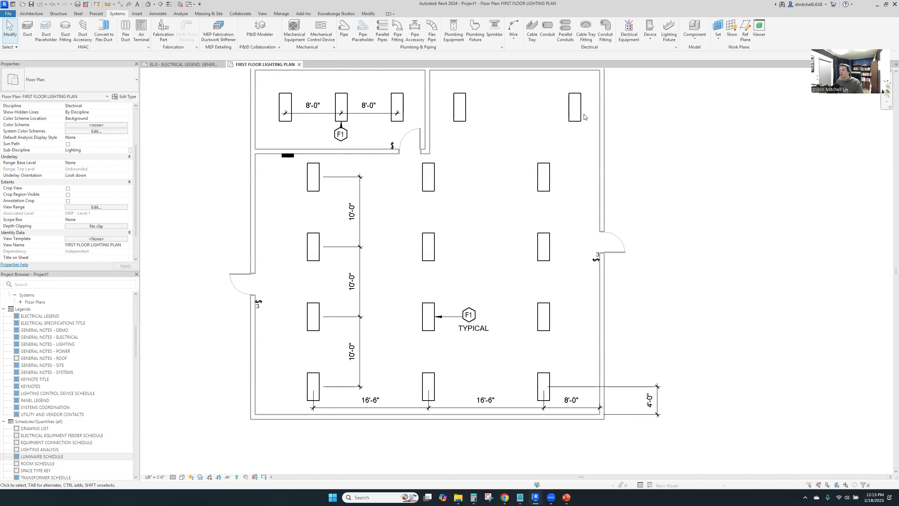
right_click(287, 97)
mouse_move(343, 171)
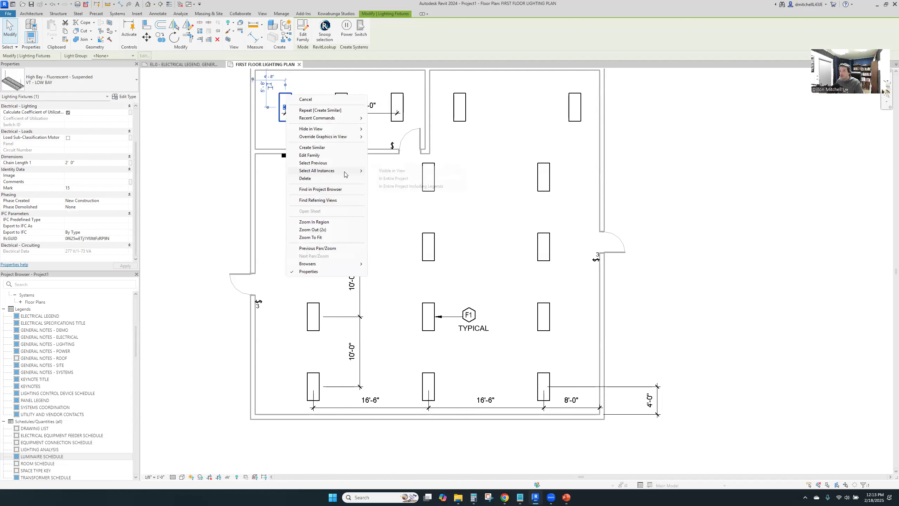
click(397, 171)
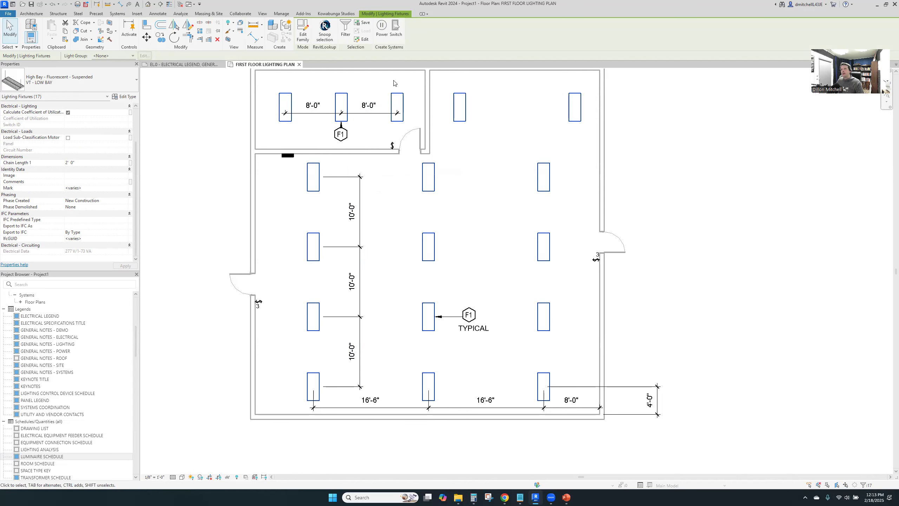
click(125, 97)
click(430, 186)
text(120.00 V)
click(406, 320)
Create a power circuit from the selected low-bay fixtures and convert its wiring to arc wires
click(381, 29)
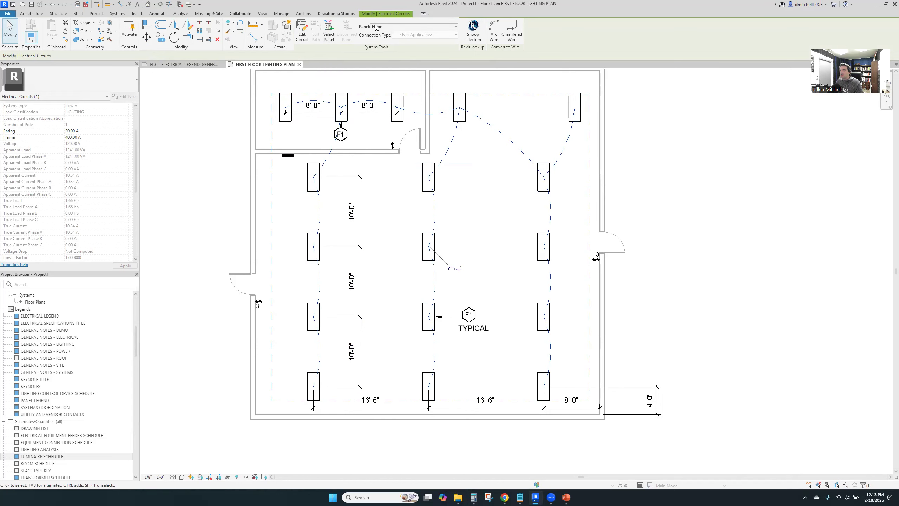
click(488, 32)
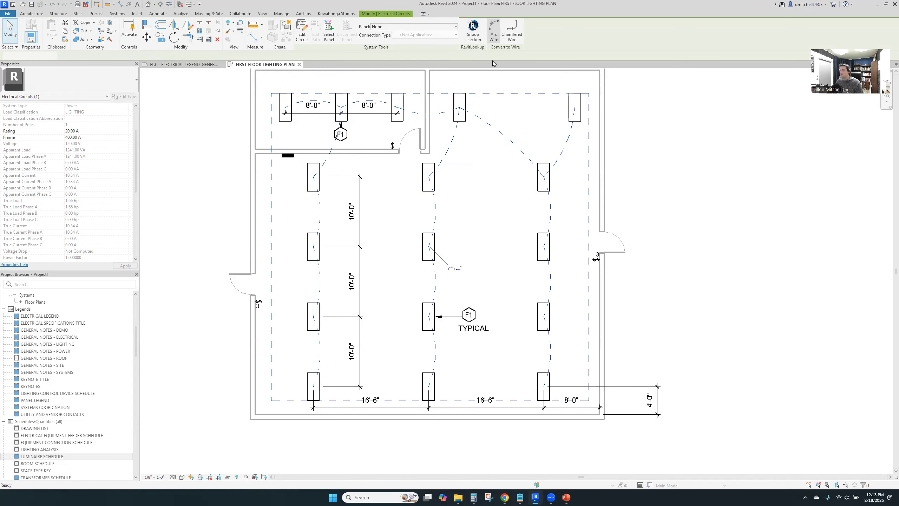
click(492, 137)
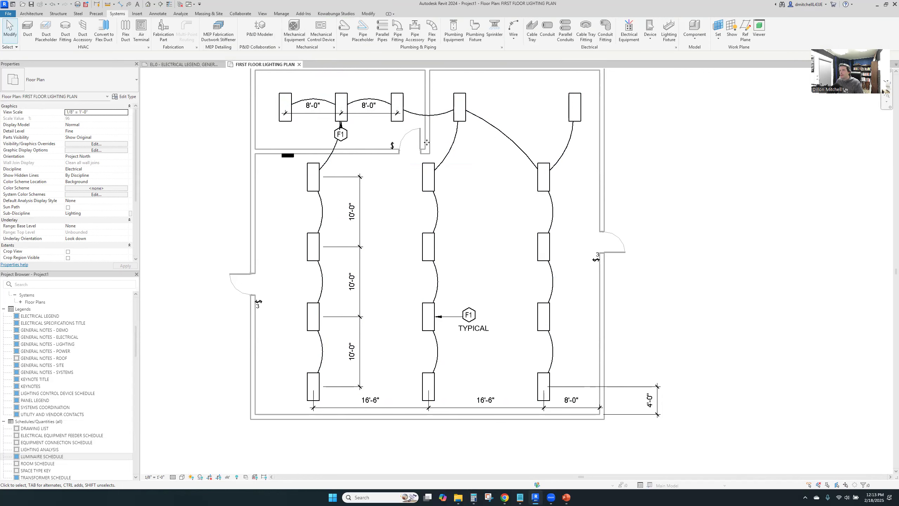
Assign the lighting circuit of the fixtures to panel RP
click(340, 102)
click(234, 28)
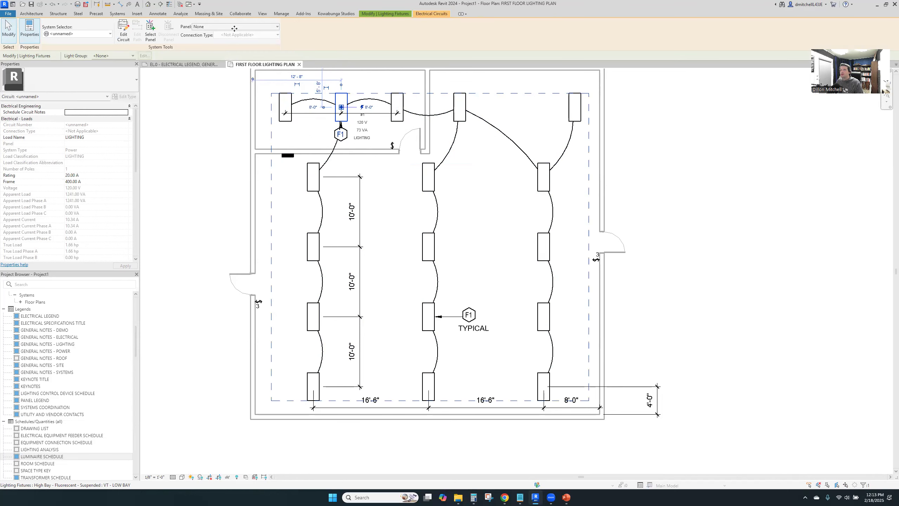
click(234, 28)
click(232, 42)
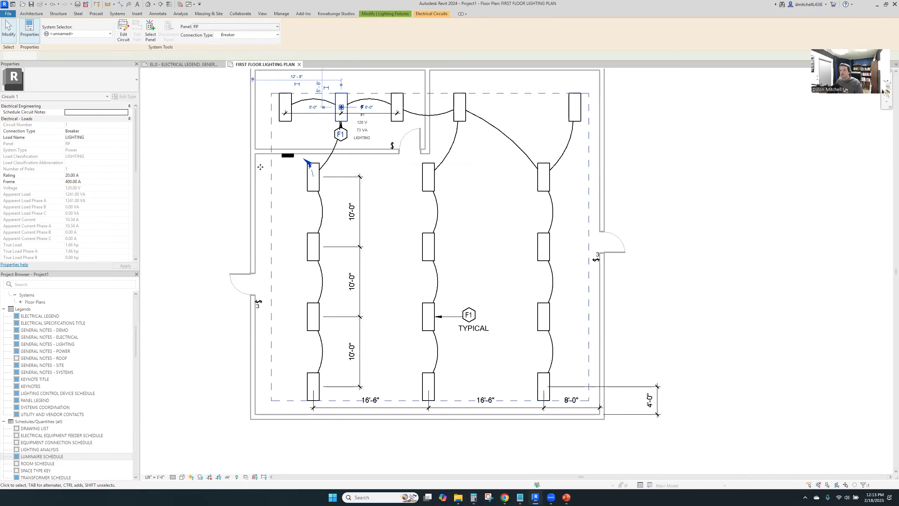
key(Escape)
Tag the fixture nearest the panelboard and change the tag's type to LF - Light Fixture Circuit Tag
key(t)
key(g)
click(310, 181)
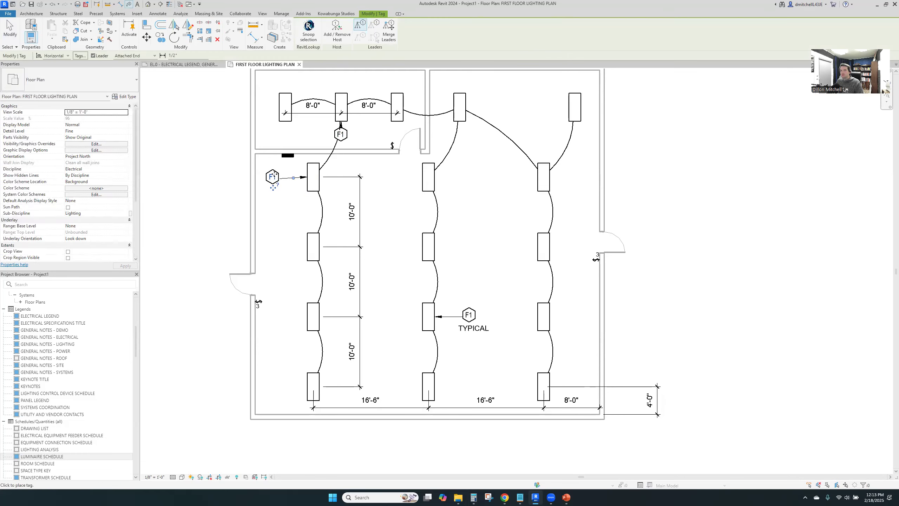
key(Escape)
click(287, 156)
click(272, 176)
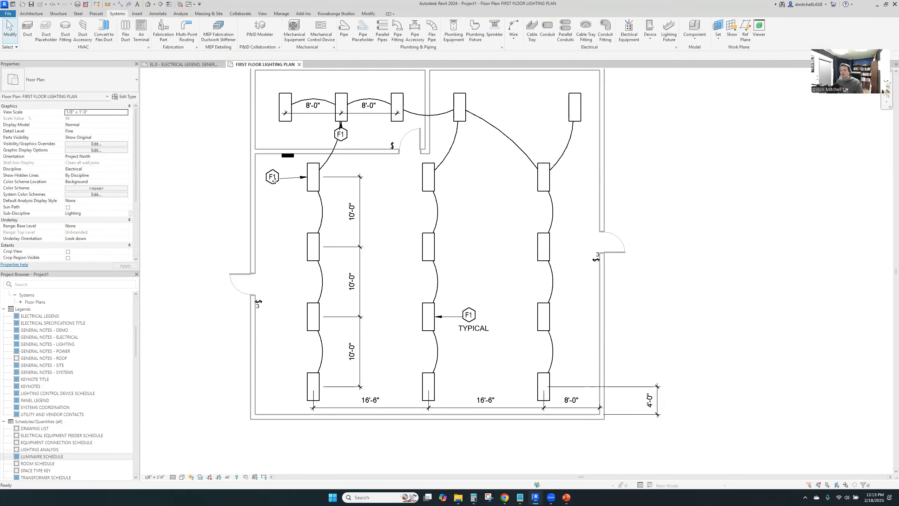
click(71, 79)
click(76, 115)
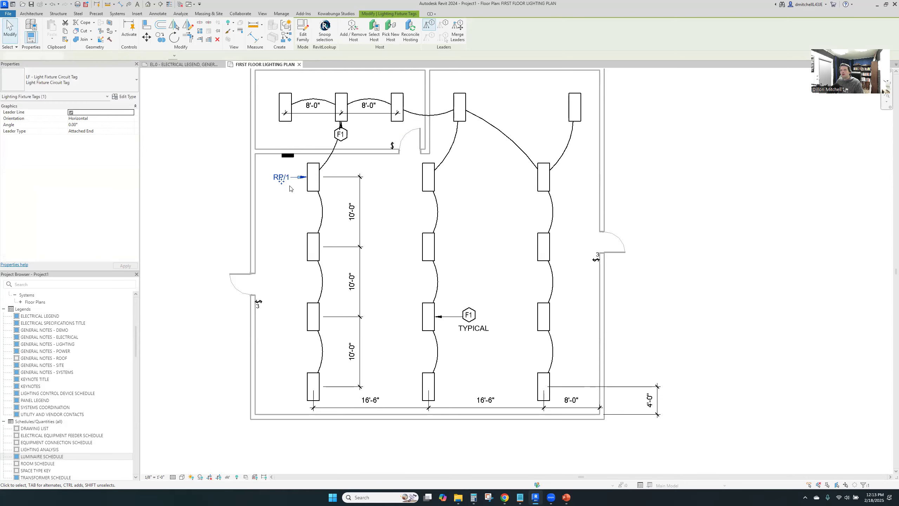
scroll(282, 177, up, 3)
key(Escape)
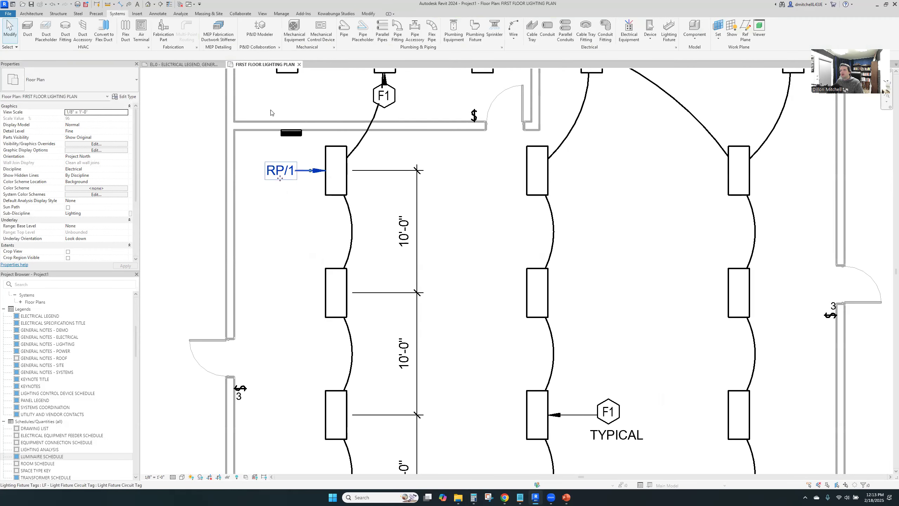
Move the small room's F1 tag clear of the wire, to the lower right of the middle fixture with an adjusted leader
click(278, 169)
scroll(407, 177, down, 3)
click(427, 185)
click(416, 203)
click(430, 192)
drag(431, 197, 458, 194)
click(466, 222)
middle_drag(474, 228, 472, 161)
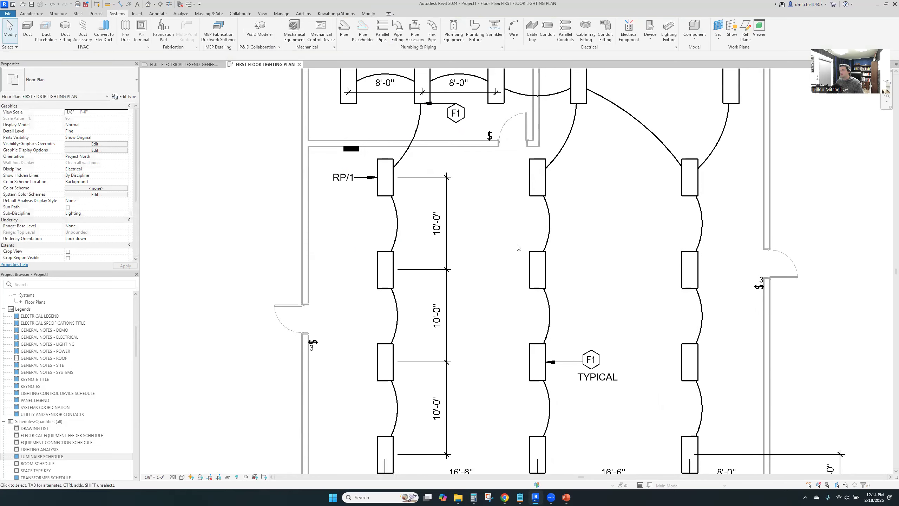
scroll(457, 103, up, 3)
scroll(456, 117, down, 2)
scroll(362, 189, down, 3)
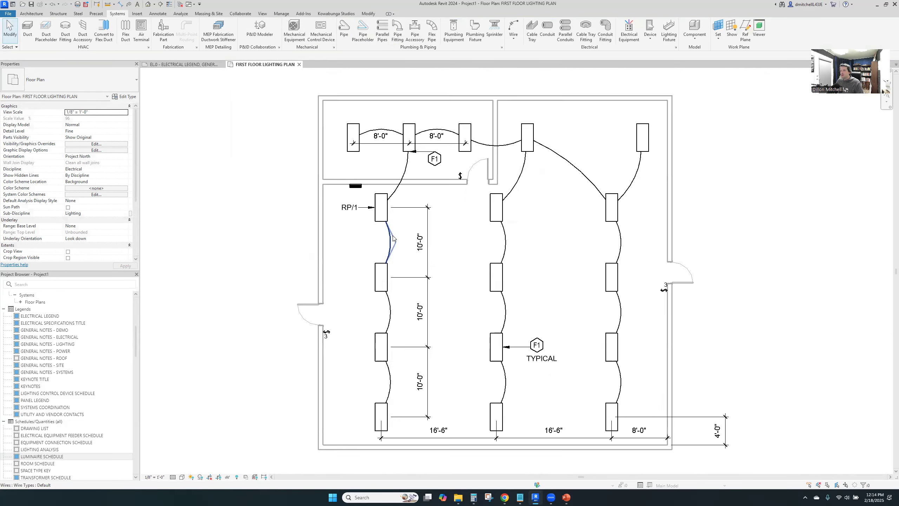
Copy the TYPICAL note from the large room's F1 tag to below the F1 tag in the small room
click(513, 332)
key(c)
key(o)
click(513, 332)
scroll(429, 190, up, 1)
click(428, 189)
key(Escape)
middle_drag(429, 326, 468, 302)
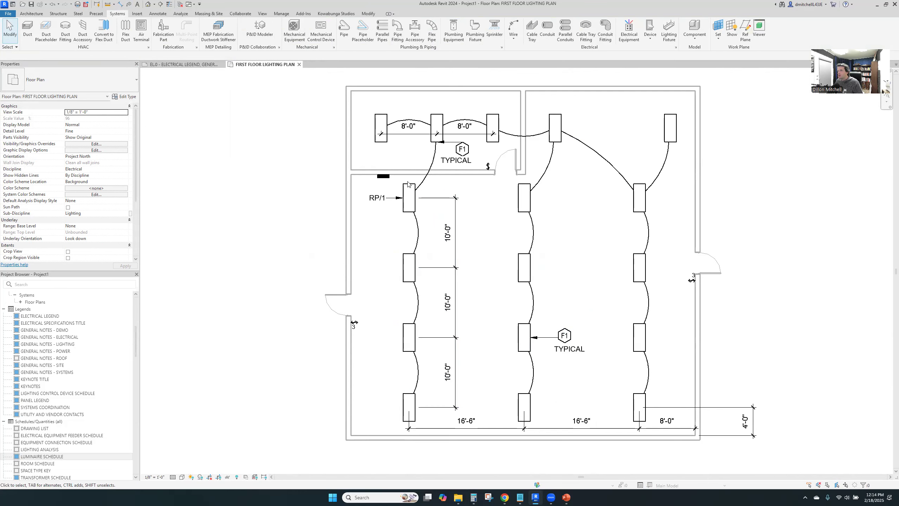
Open the FIRST FLOOR POWER PLAN view
scroll(351, 179, up, 1)
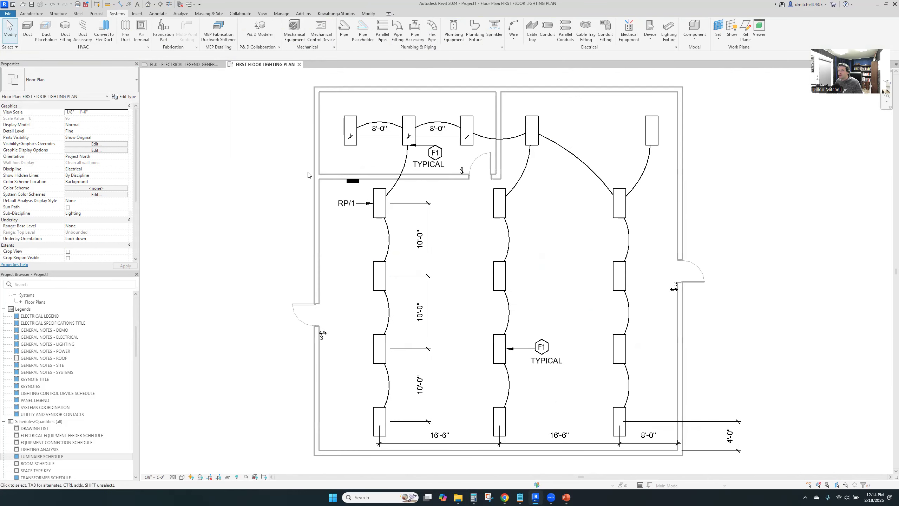
scroll(41, 394, up, 3)
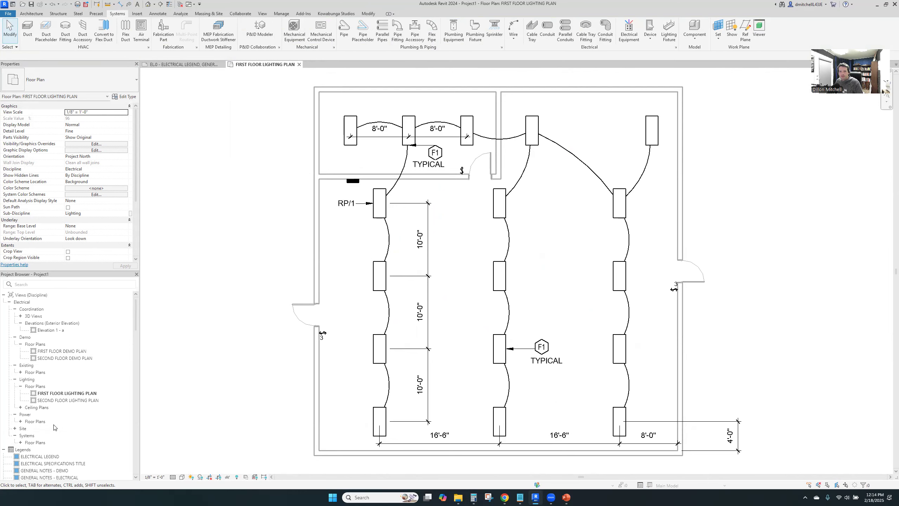
click(21, 351)
double_click(56, 359)
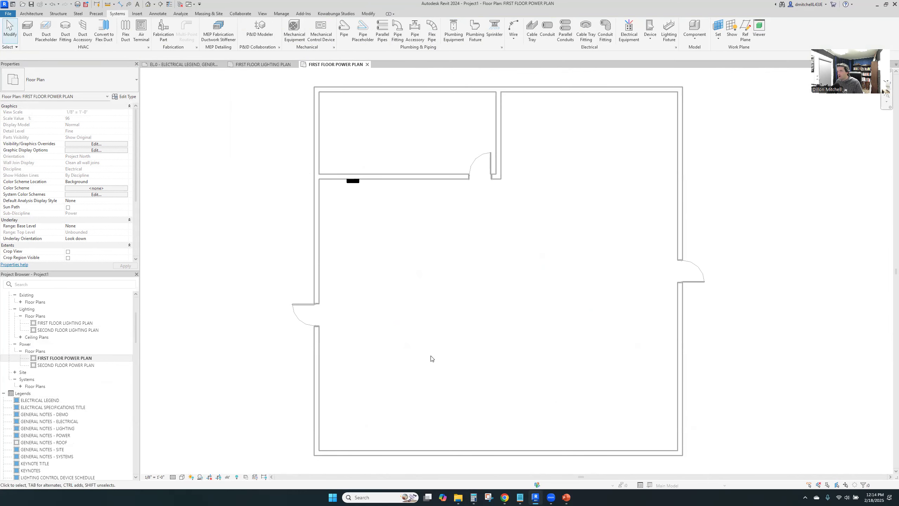
Tag the wall panelboard on the power plan and place the tag directly below it with a straight leader
key(t)
key(g)
click(358, 183)
key(Escape)
drag(396, 188, 355, 207)
click(385, 194)
middle_drag(389, 188, 404, 259)
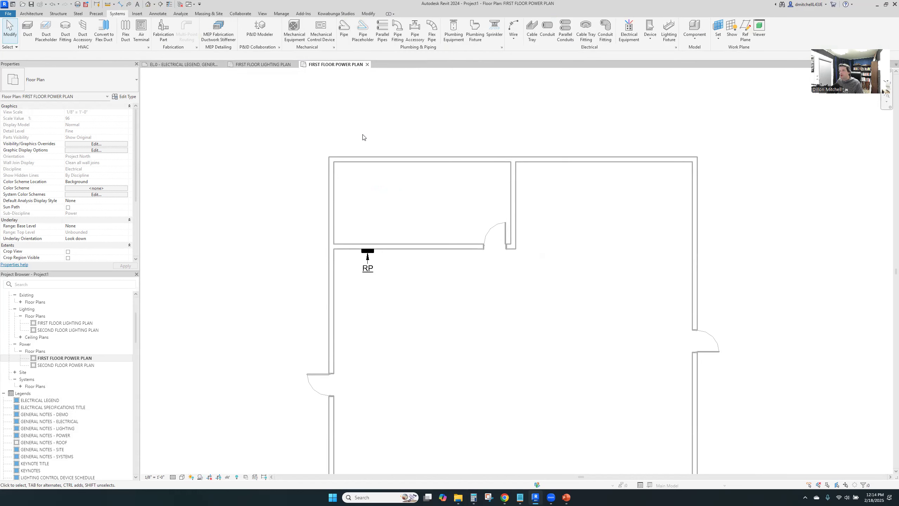
Try to load the LF - Ground Bar and LF - Plywood Backboard families as electrical fixtures for placement
click(653, 43)
click(669, 56)
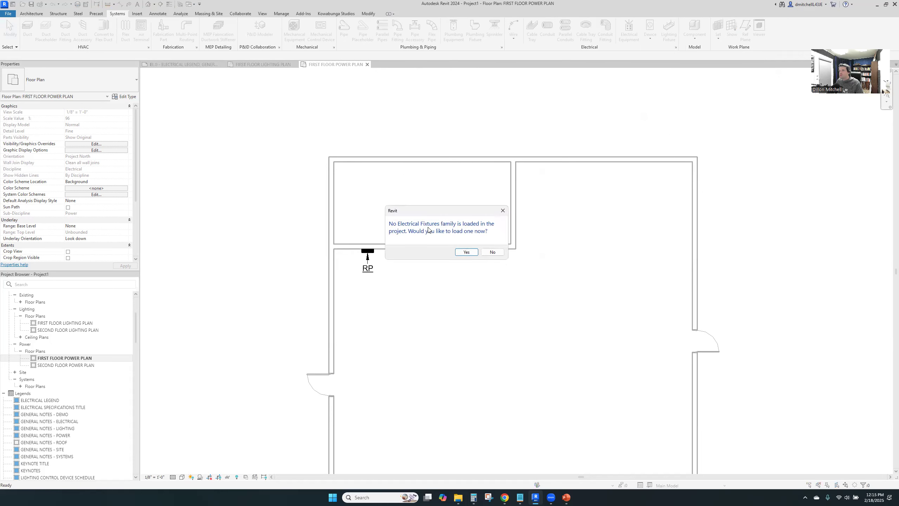
click(466, 252)
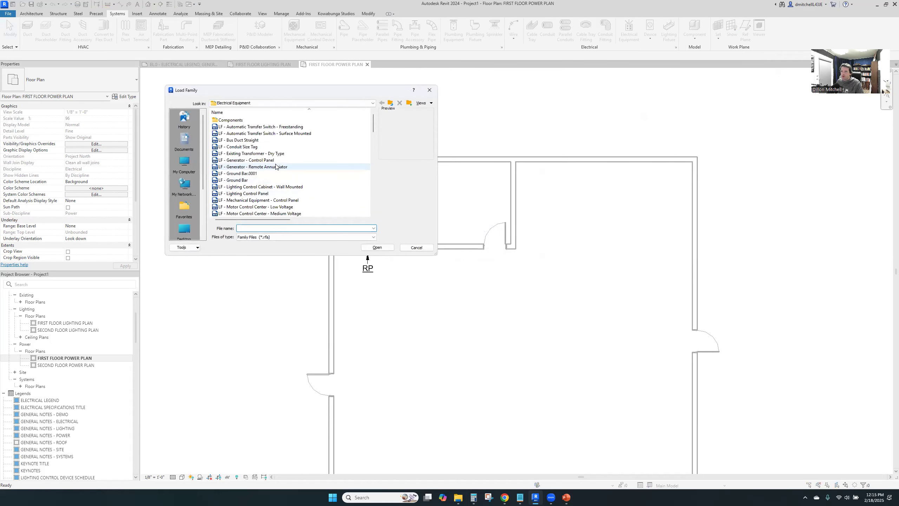
scroll(276, 166, down, 1)
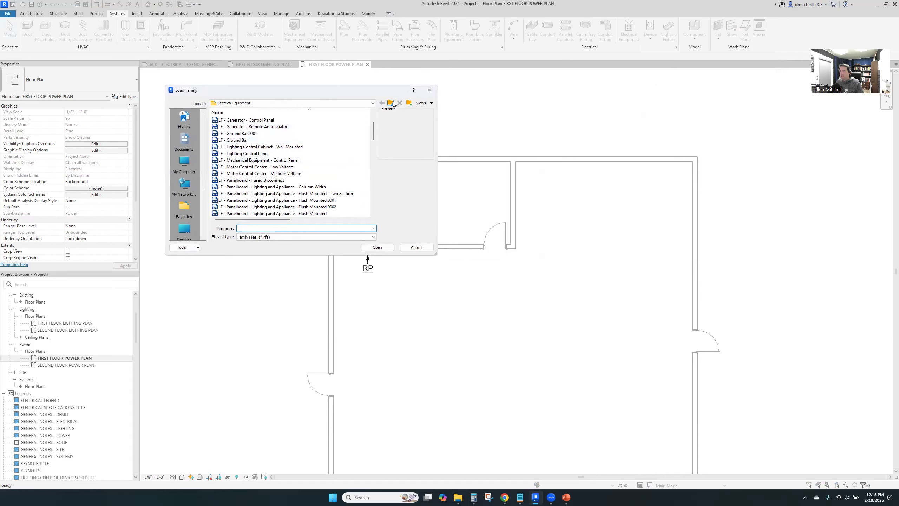
click(242, 140)
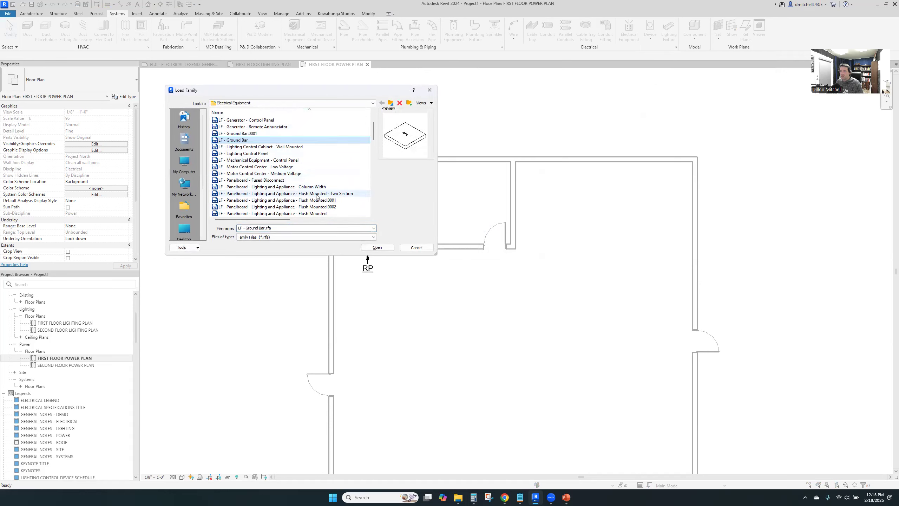
scroll(317, 197, down, 10)
scroll(325, 188, up, 2)
click(283, 146)
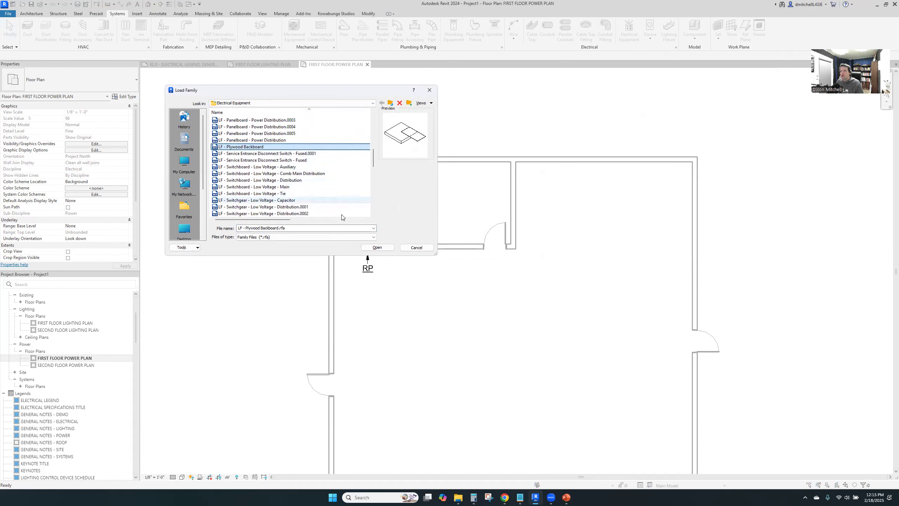
click(379, 248)
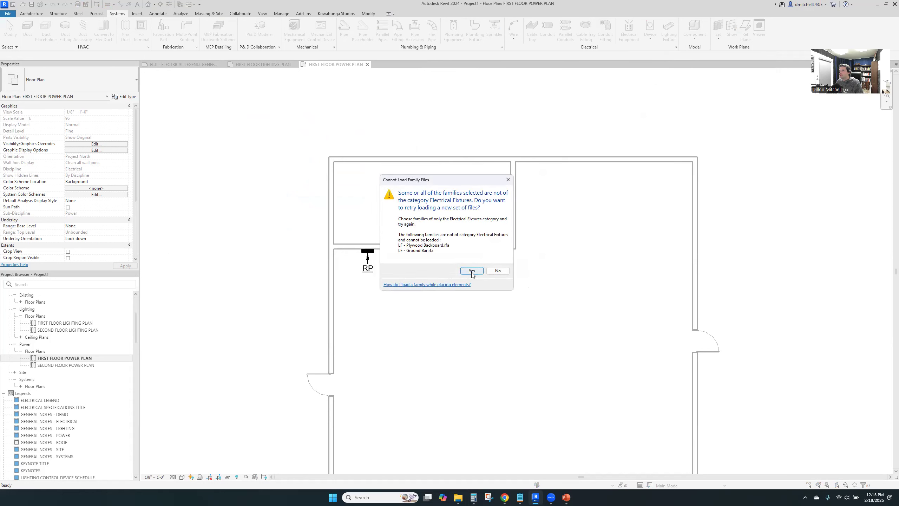
click(472, 271)
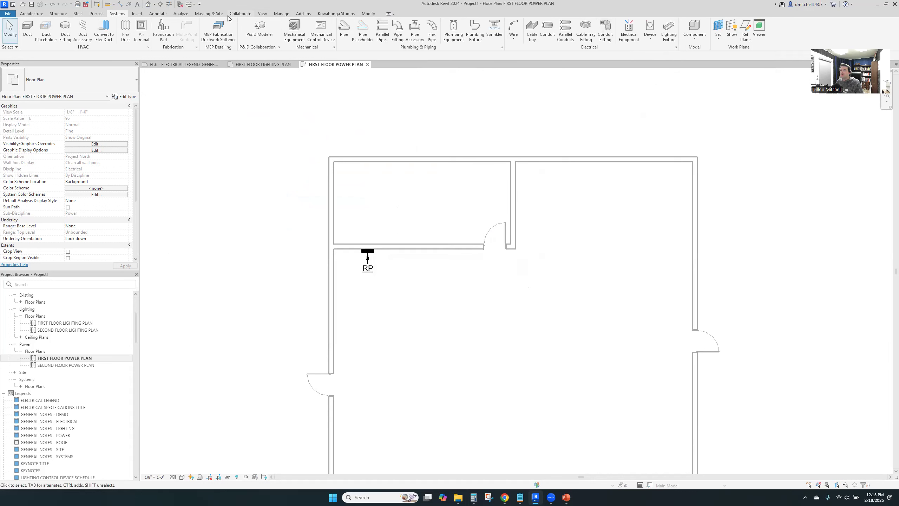
Load the LF - Ground Bar and LF - Plywood Backboard families from the Electrical Equipment folder into the project
click(137, 13)
click(281, 30)
click(242, 181)
scroll(268, 173, down, 3)
scroll(271, 170, down, 4)
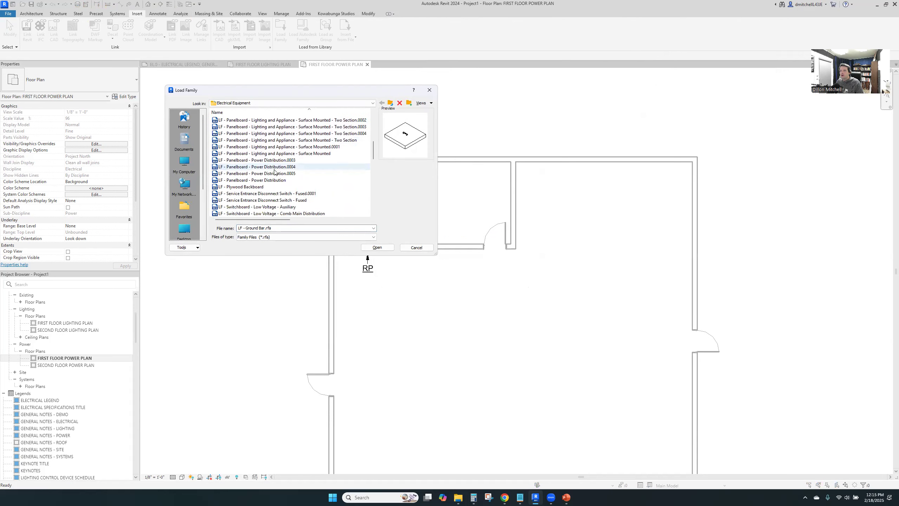
click(244, 186)
click(385, 248)
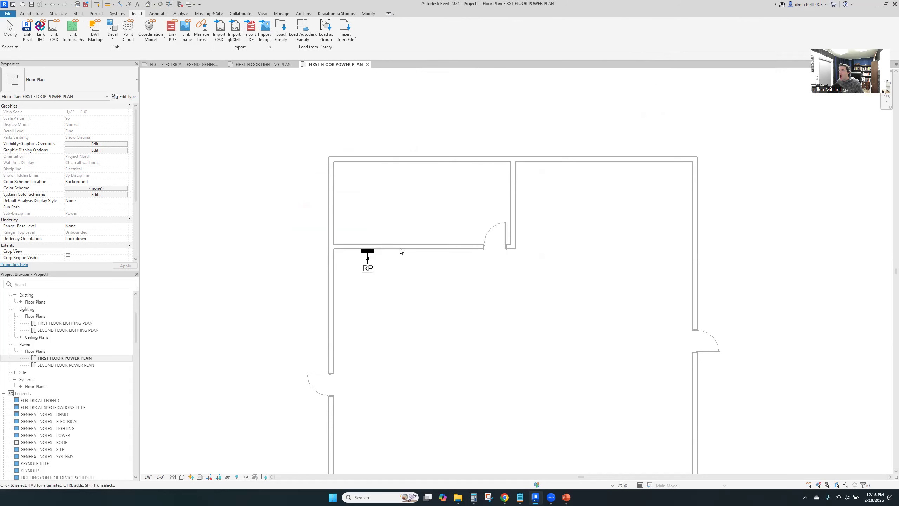
Load the LF - Outlet - Duplex - Wall and LF - Junction Box - Power - Wall - Surface families from the Electrical Fixtures folder
click(283, 34)
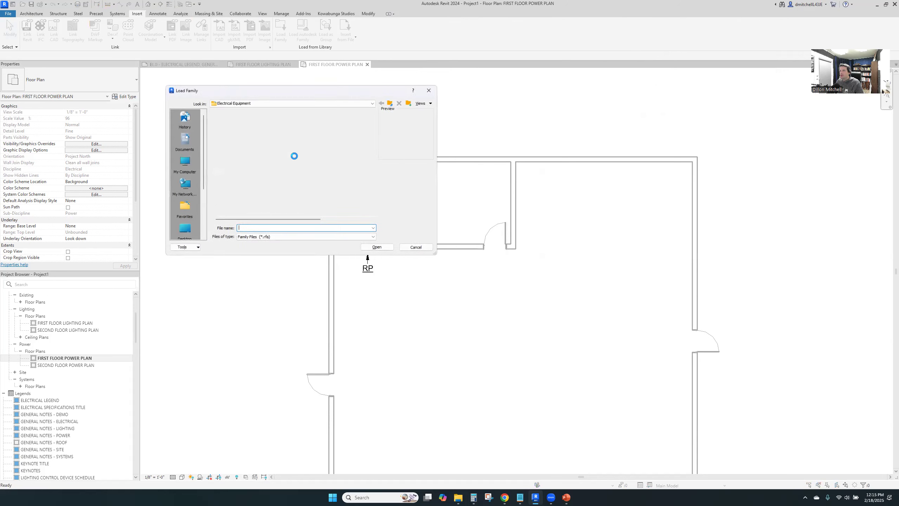
click(390, 103)
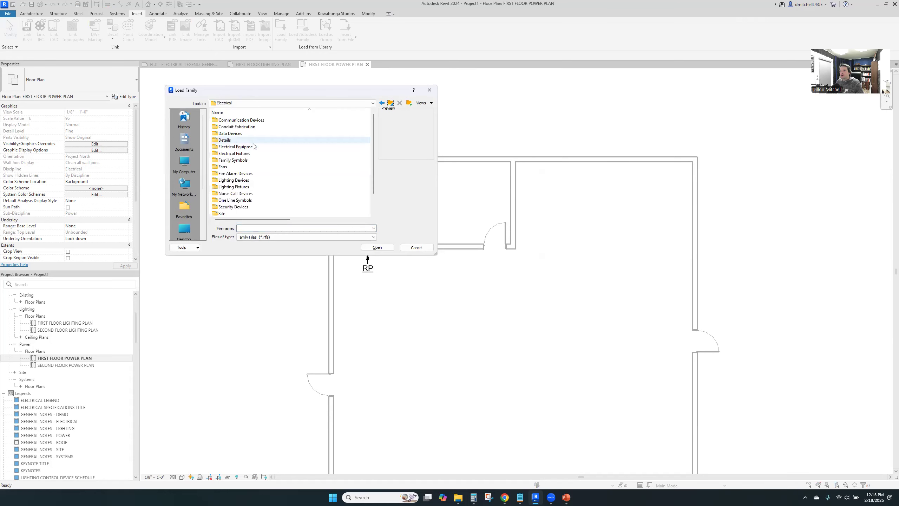
double_click(253, 156)
scroll(255, 170, down, 5)
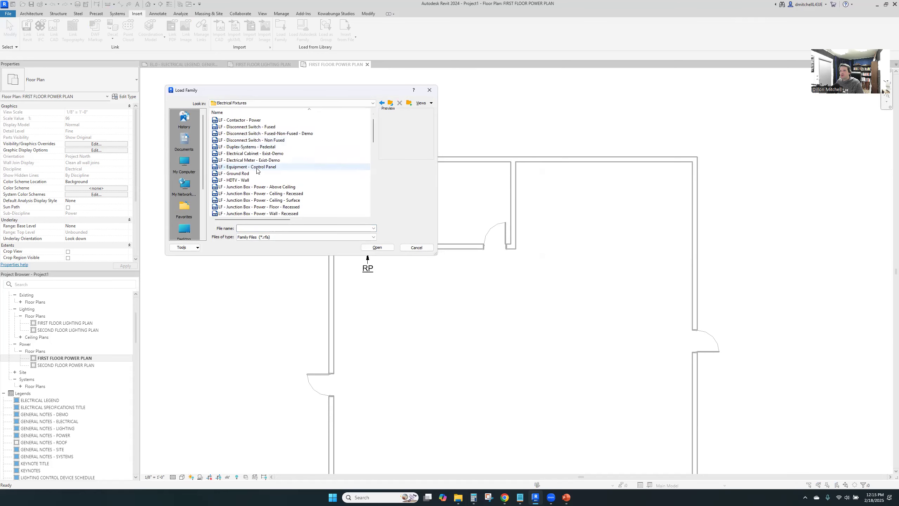
click(262, 201)
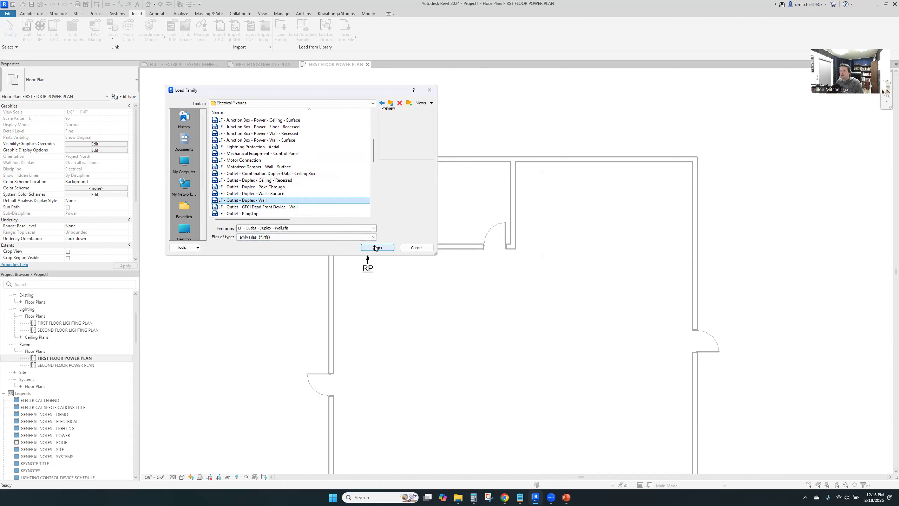
scroll(315, 207, down, 6)
scroll(316, 203, up, 6)
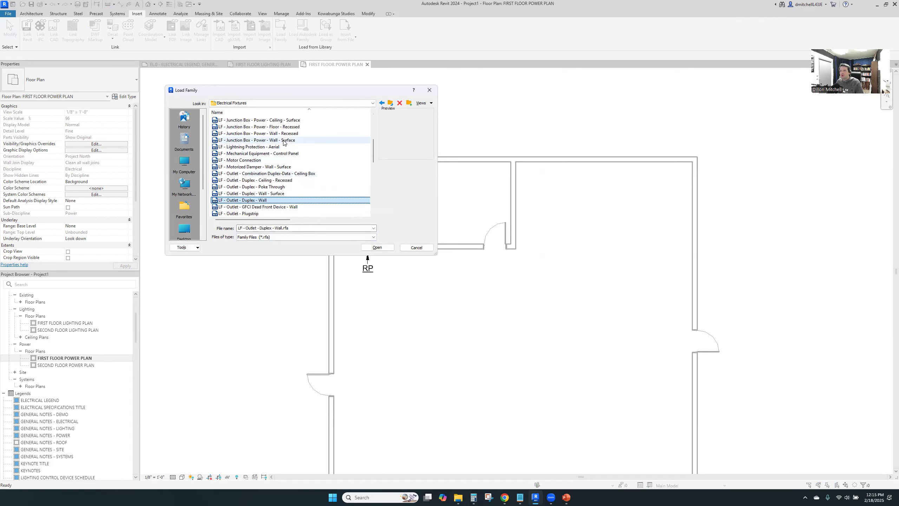
click(284, 140)
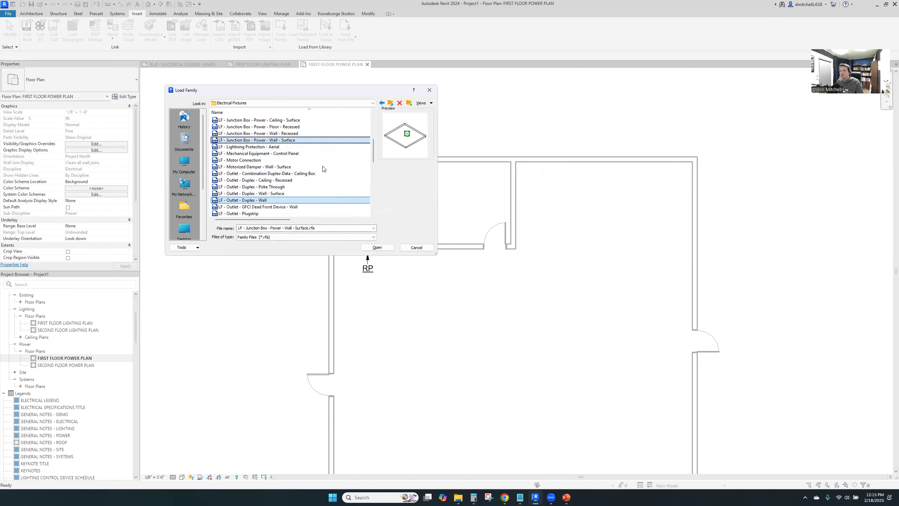
click(377, 247)
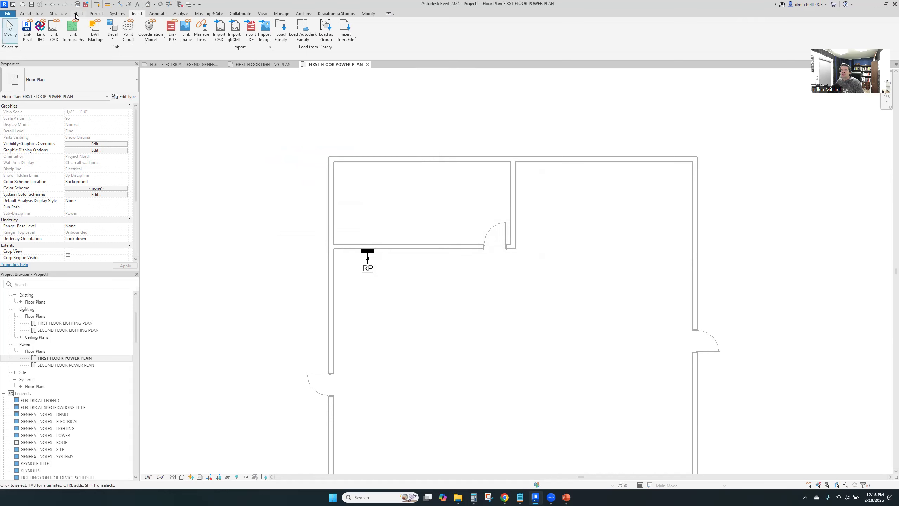
Place an LF - Outlet - Duplex - Wall receptacle on the lower and upper walls inside the small room
click(117, 14)
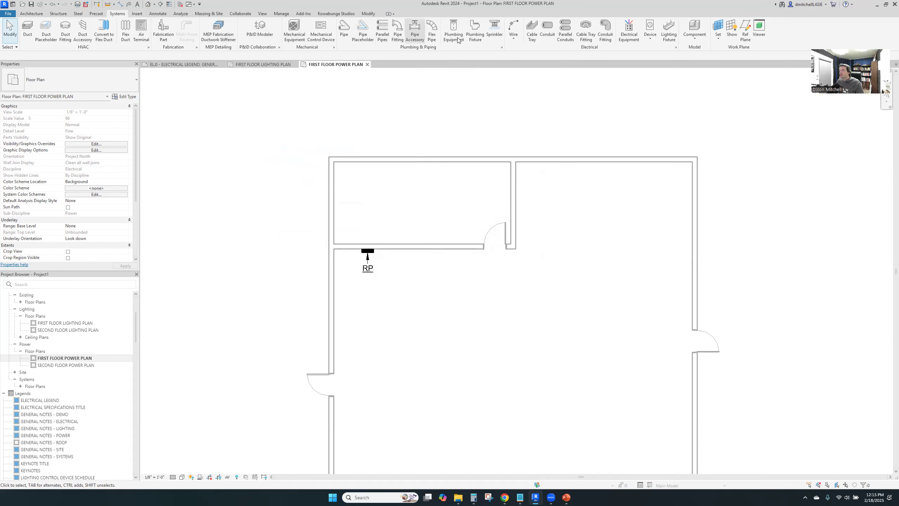
click(650, 39)
click(659, 54)
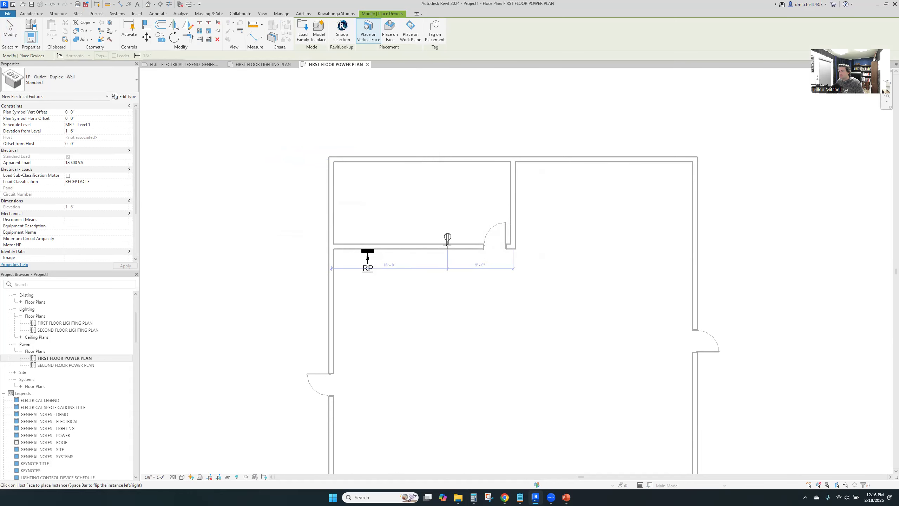
click(425, 242)
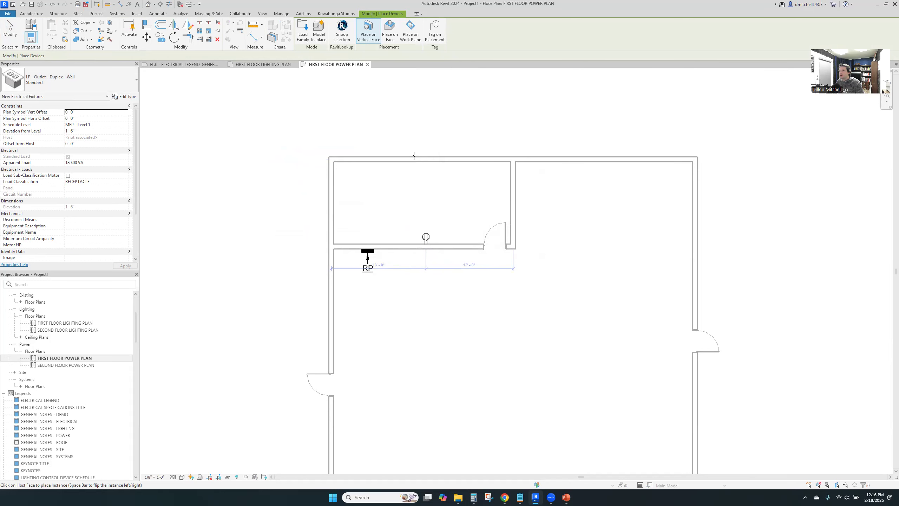
click(420, 163)
key(Escape)
key(Escape)
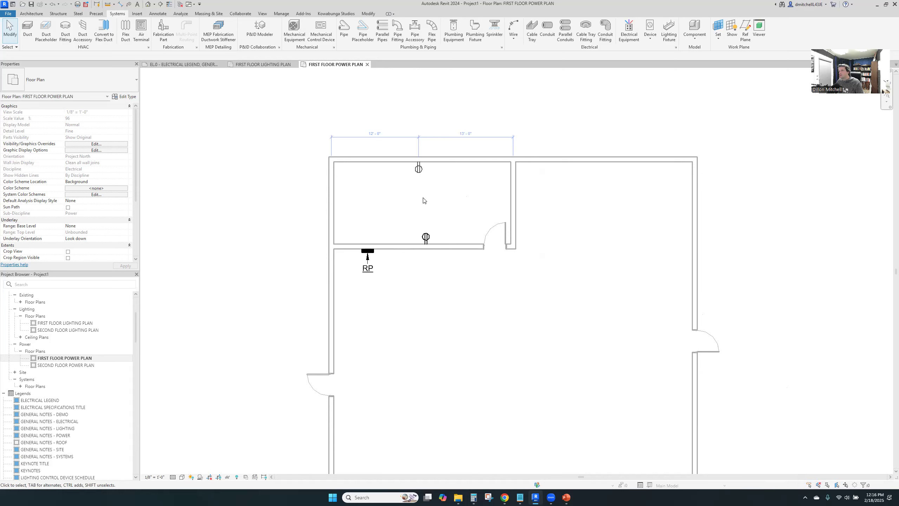
Delete the two duplex wall outlets from the small room
right_click(401, 147)
click(407, 150)
scroll(376, 138, down, 3)
scroll(381, 195, up, 2)
click(380, 200)
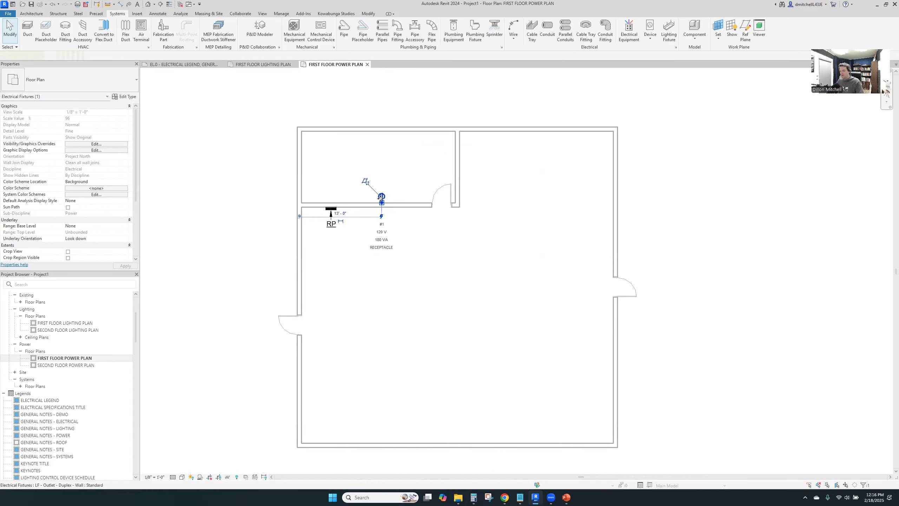
key(Escape)
Check the Surfboard layout settings, hosting to elements in this model and listing rooms by unique room names
click(336, 13)
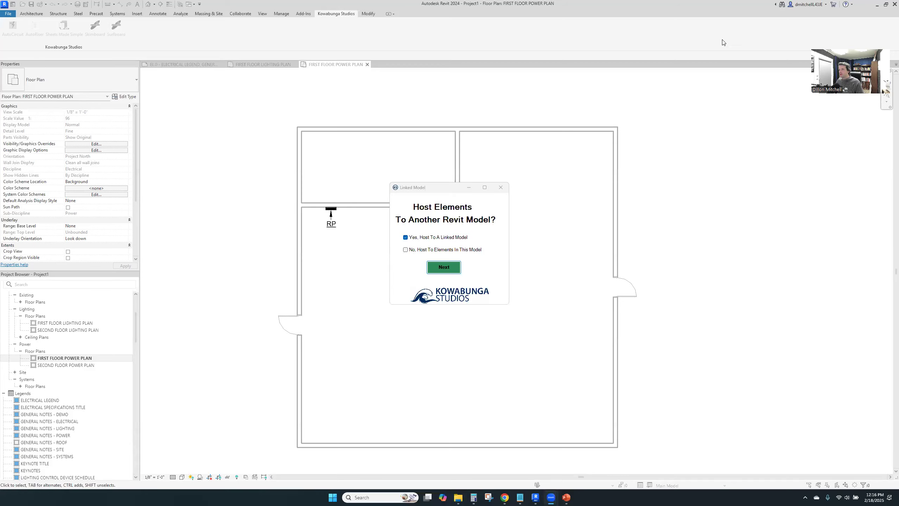
click(441, 248)
click(454, 268)
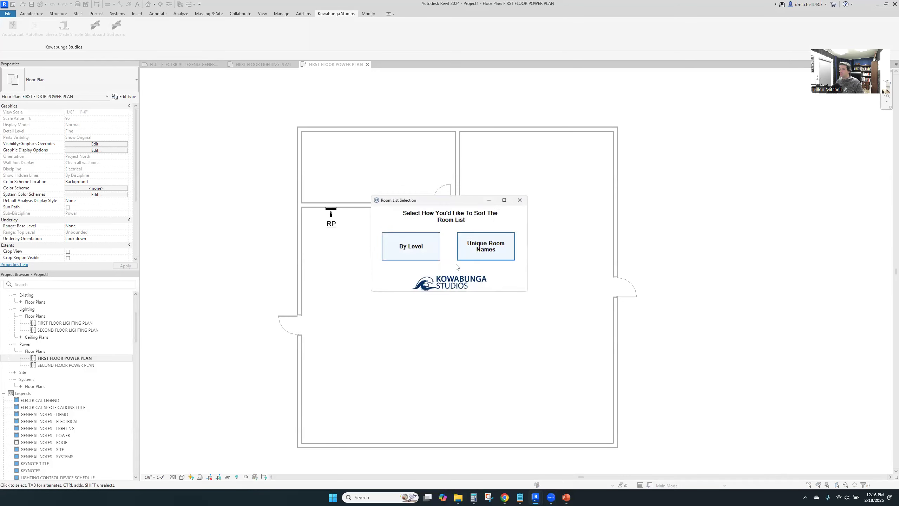
click(486, 249)
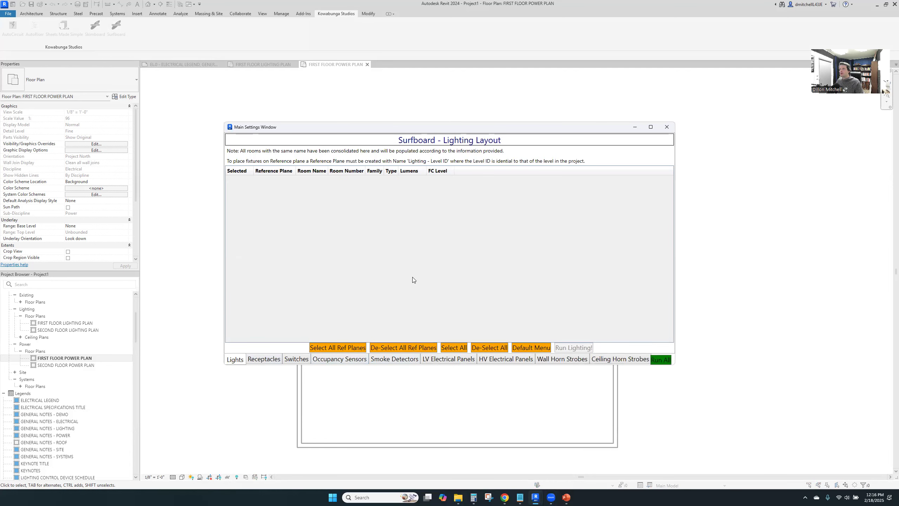
click(667, 126)
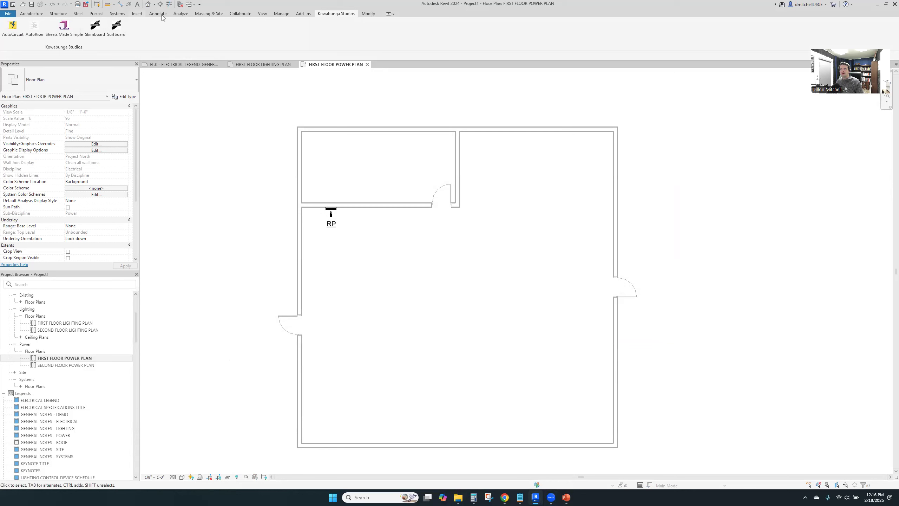
Start placing rooms and load the Room Tag family from the Electrical library's Tags folder
click(35, 15)
click(325, 28)
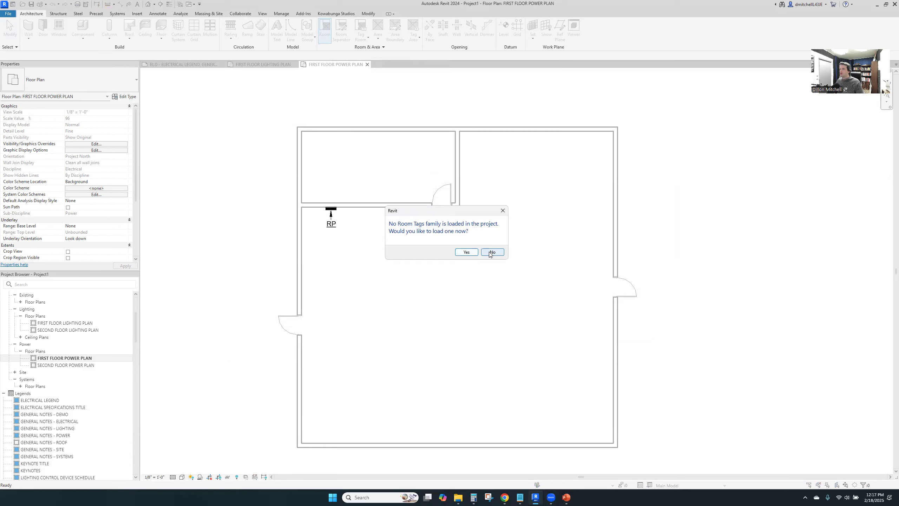
click(466, 251)
scroll(268, 196, down, 5)
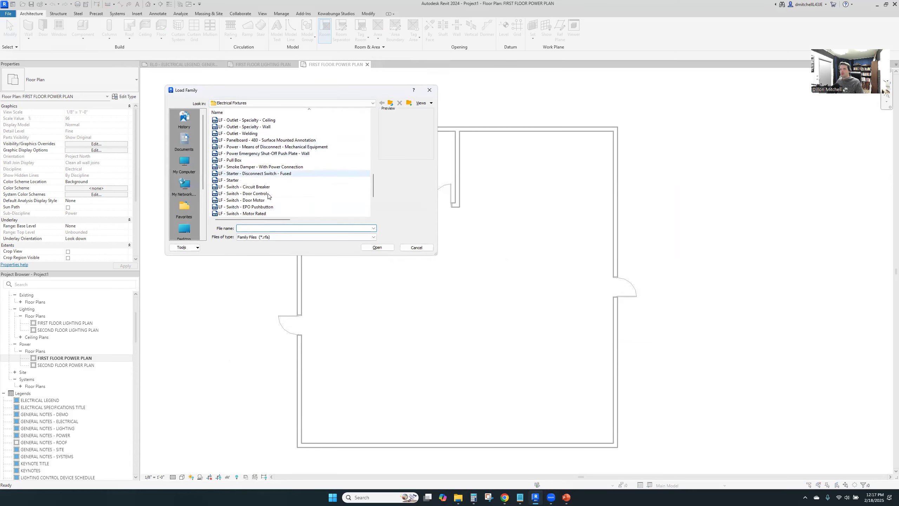
click(391, 103)
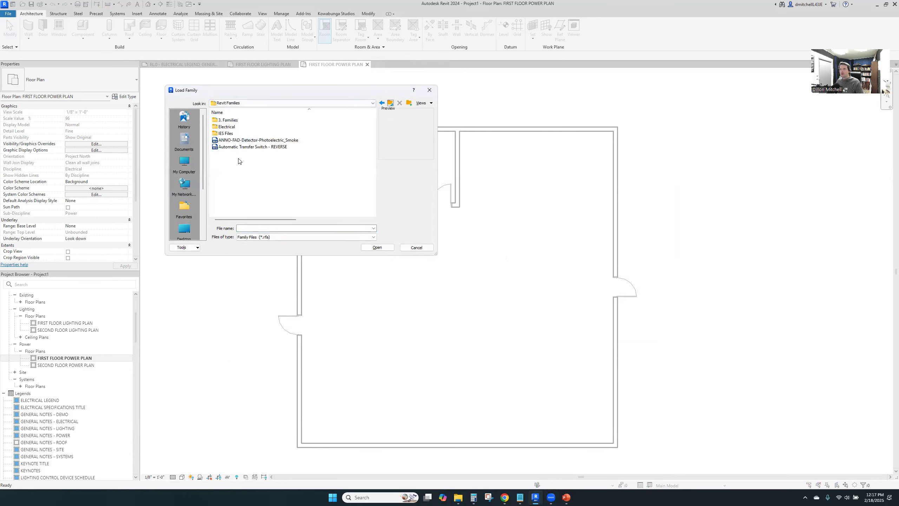
double_click(248, 127)
scroll(234, 206, down, 3)
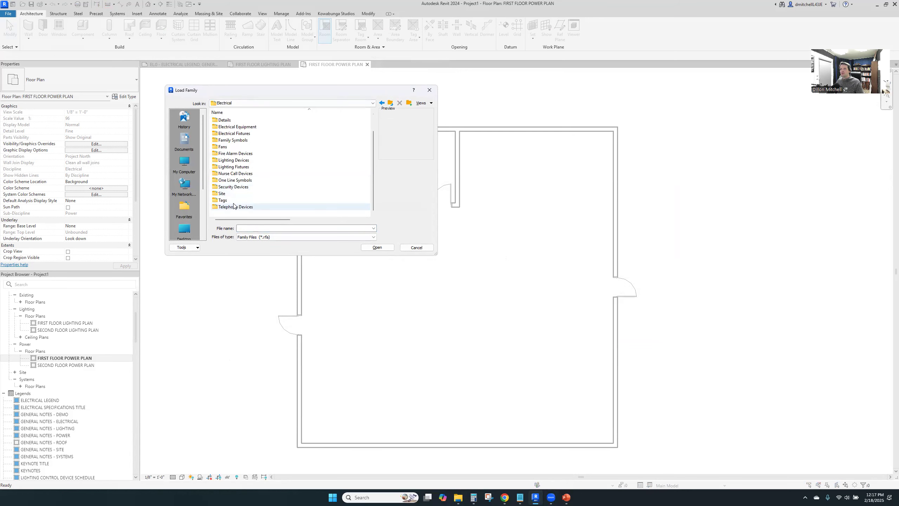
double_click(231, 201)
click(234, 207)
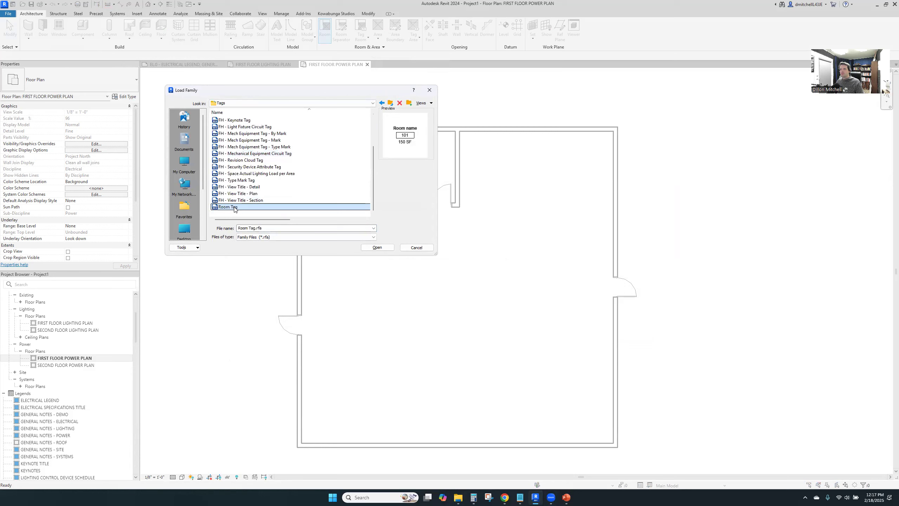
click(375, 248)
Place a tagged room in the large space and another in the small space on the power plan
click(485, 284)
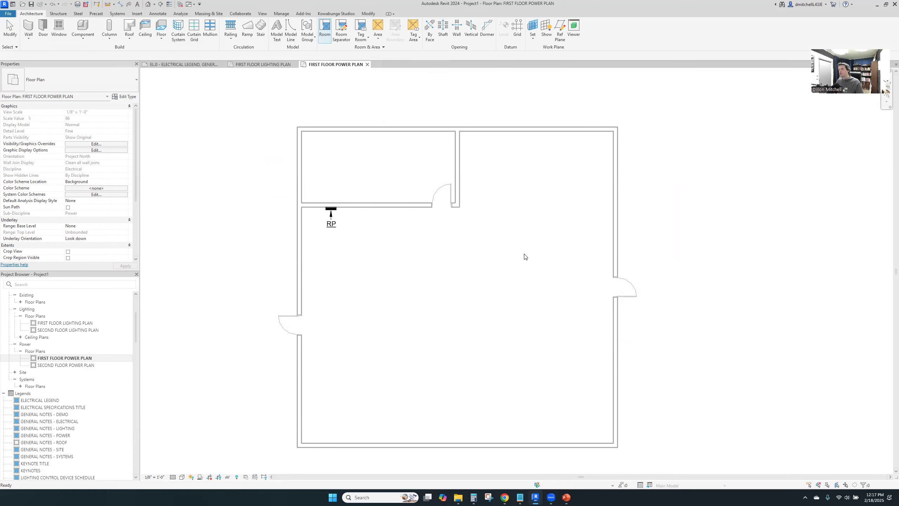
click(464, 310)
click(374, 160)
key(Escape)
Rename the small room as IT ROOM in its room tag
click(464, 305)
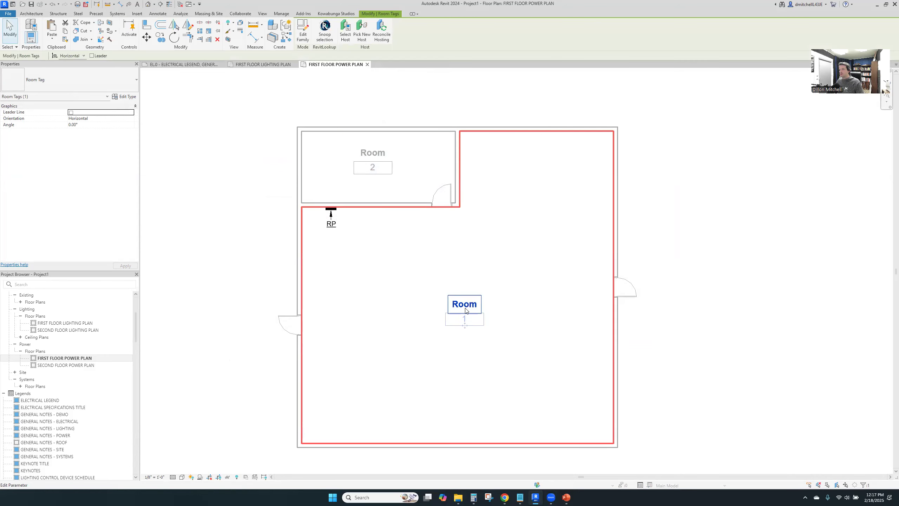
click(374, 153)
click(375, 153)
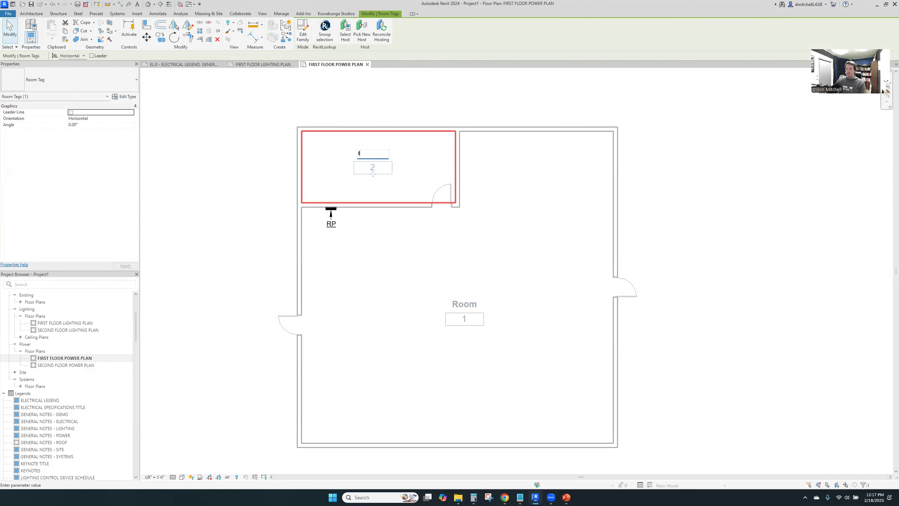
key(Return)
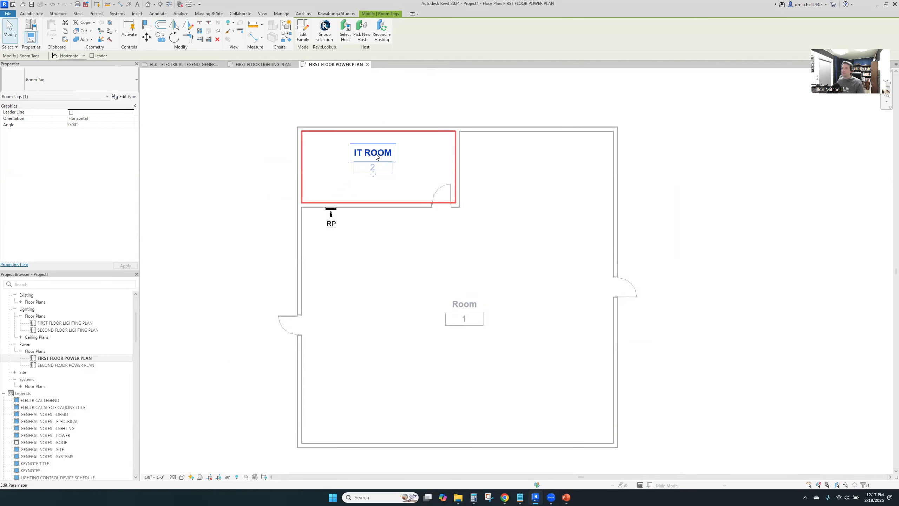
Rename the large room as SHOP in its room tag
click(404, 249)
scroll(405, 249, up, 4)
click(529, 329)
click(511, 345)
click(511, 346)
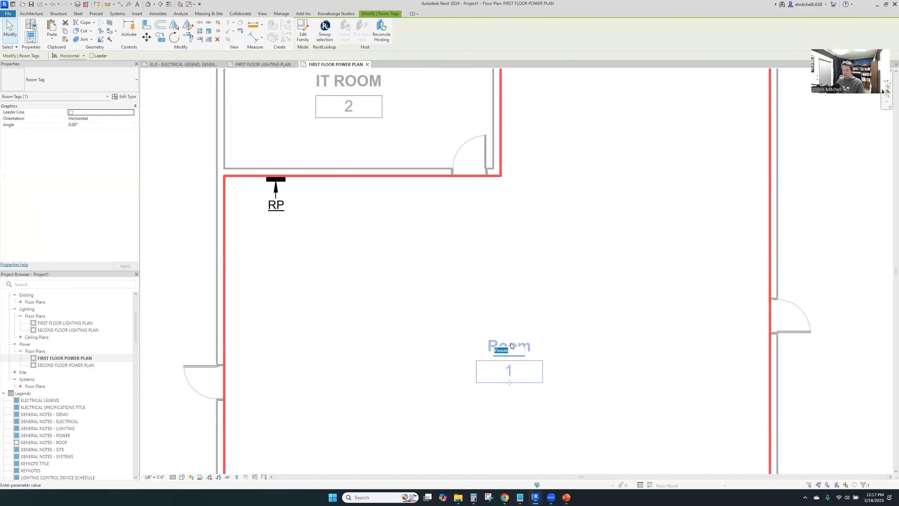
text(SHOP)
key(Return)
key(Escape)
Start the Surfboard layout, hosting to elements in this model, and bring up its room list
click(326, 13)
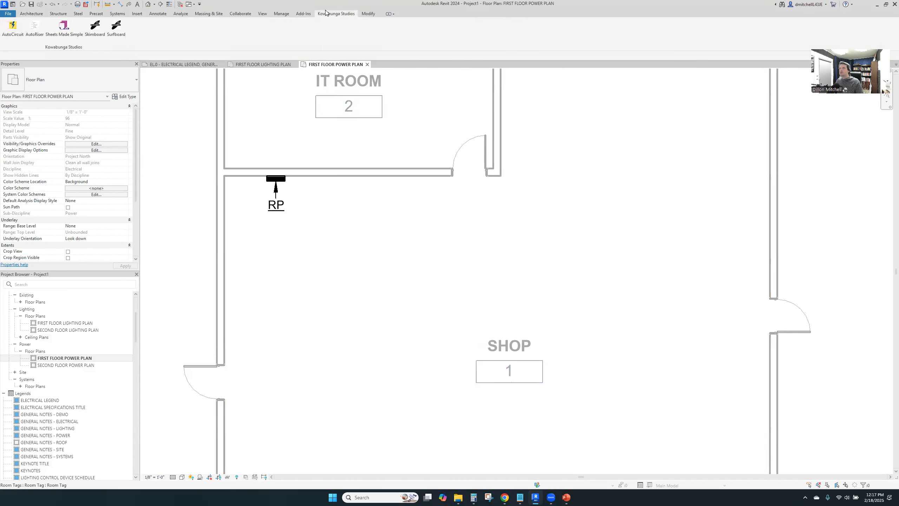
click(119, 30)
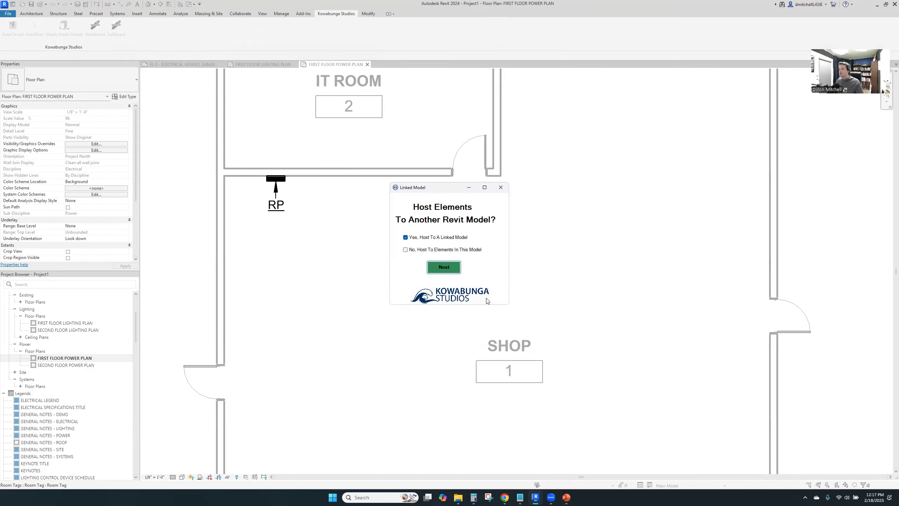
click(405, 249)
click(444, 266)
click(487, 248)
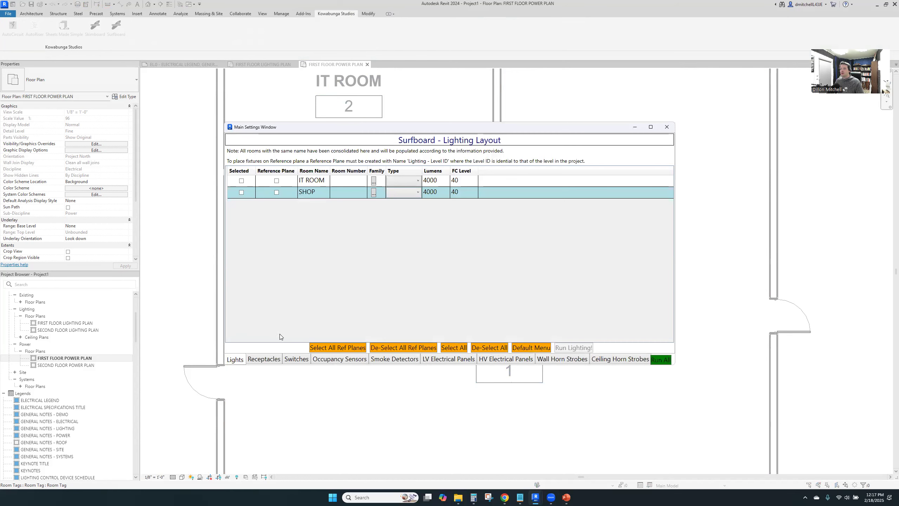
Set the receptacle layout defaults to the Quantity per wall placement strategy with 2 receptacles per wall
click(271, 359)
click(460, 347)
click(490, 281)
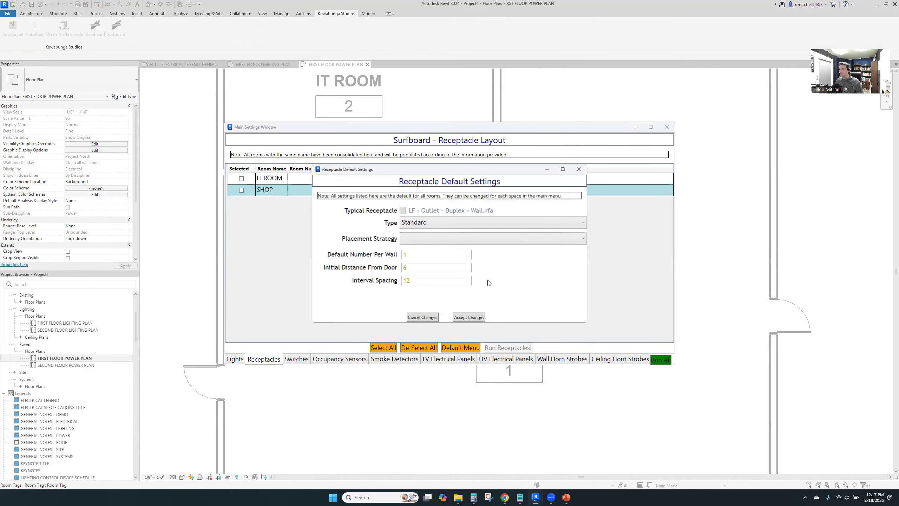
click(461, 239)
click(470, 250)
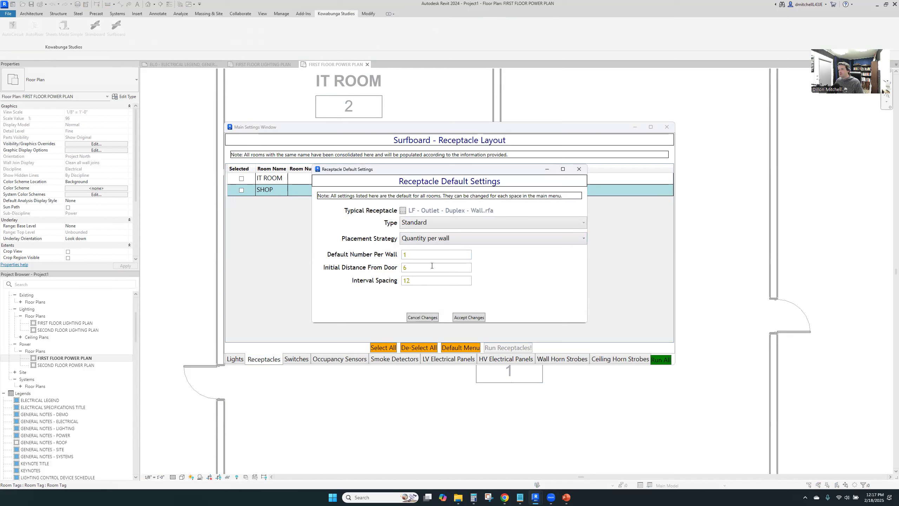
click(469, 318)
Include both IT ROOM and SHOP in the receptacle layout and run the automatic receptacle placement
click(383, 347)
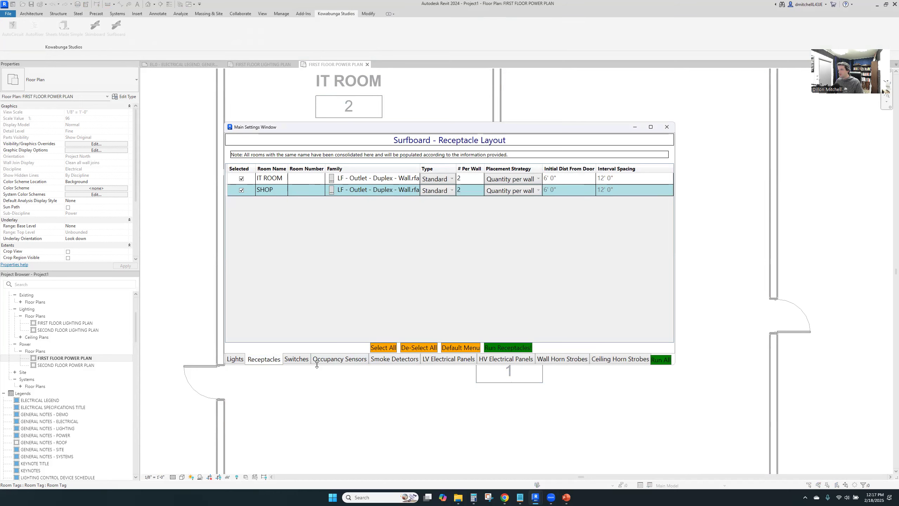
click(503, 348)
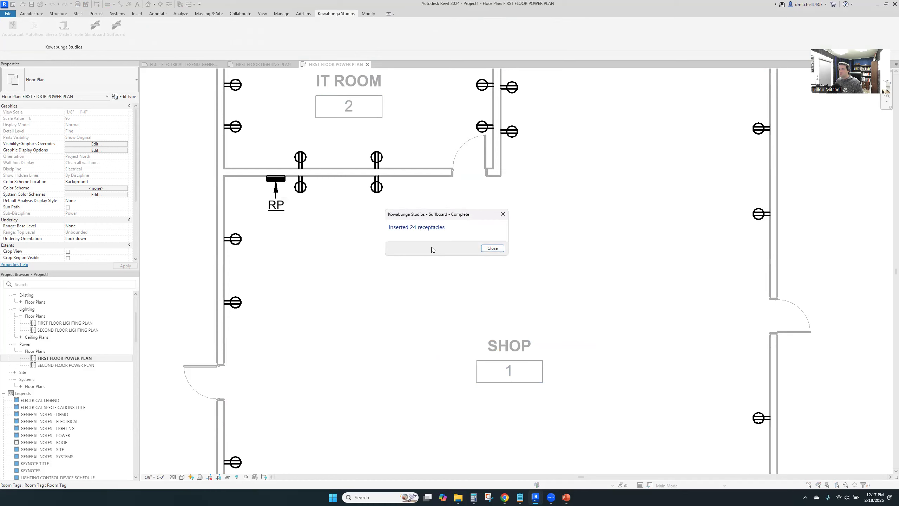
click(492, 248)
Examine the receptacle placement along the walls of the IT ROOM and SHOP
scroll(394, 341, down, 3)
middle_drag(396, 339, 456, 208)
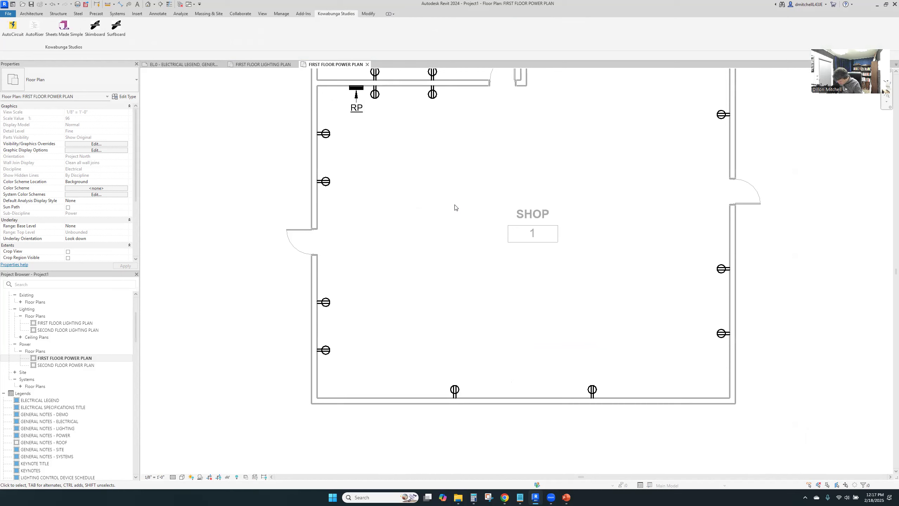
middle_drag(463, 275, 477, 295)
scroll(521, 363, down, 3)
middle_drag(500, 339, 491, 337)
scroll(513, 301, up, 4)
click(501, 256)
click(530, 313)
middle_drag(530, 313, 555, 267)
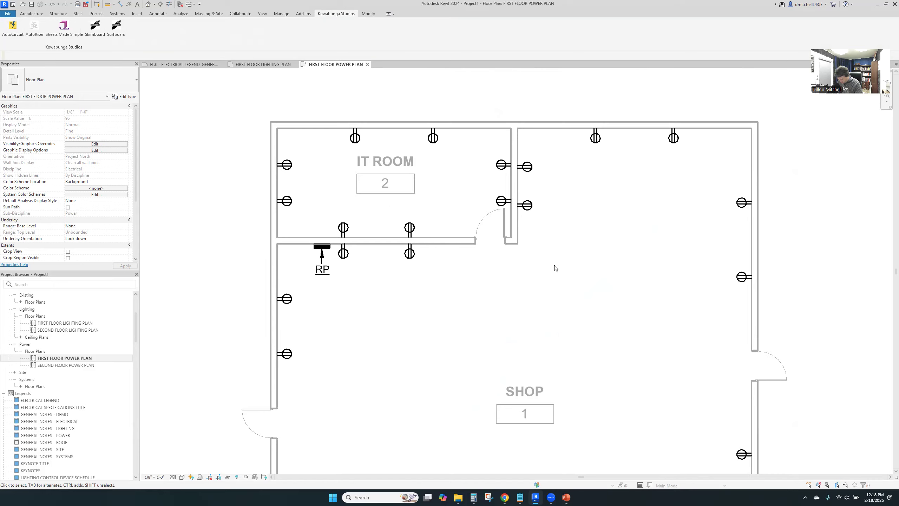
middle_drag(408, 213, 481, 261)
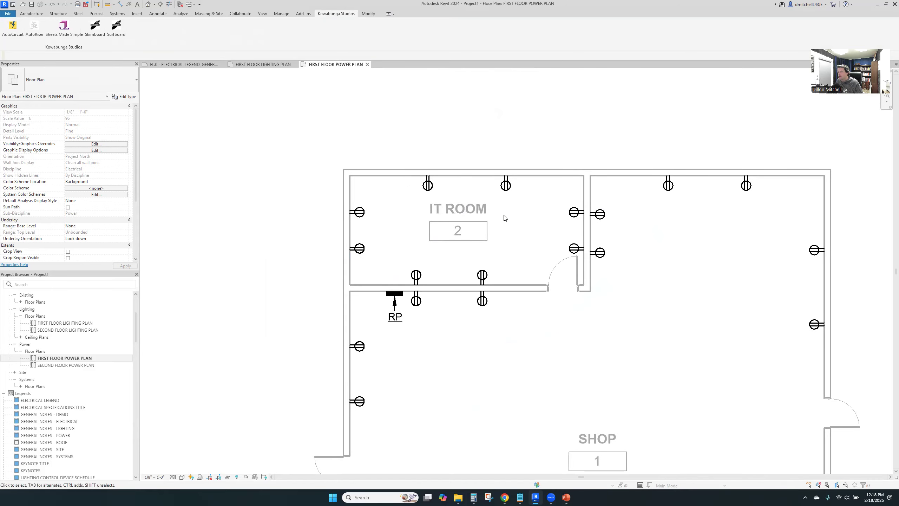
middle_drag(604, 352, 545, 195)
scroll(545, 195, down, 3)
middle_drag(467, 336, 464, 353)
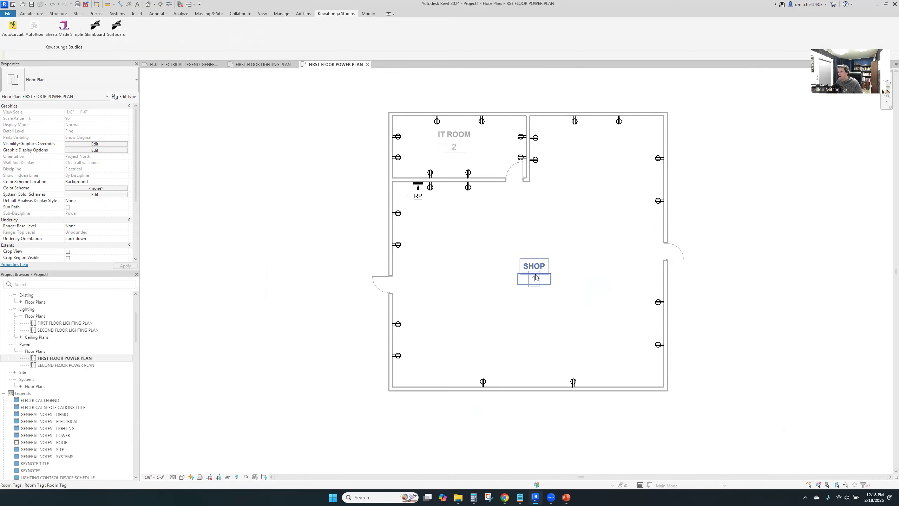
click(465, 353)
key(Escape)
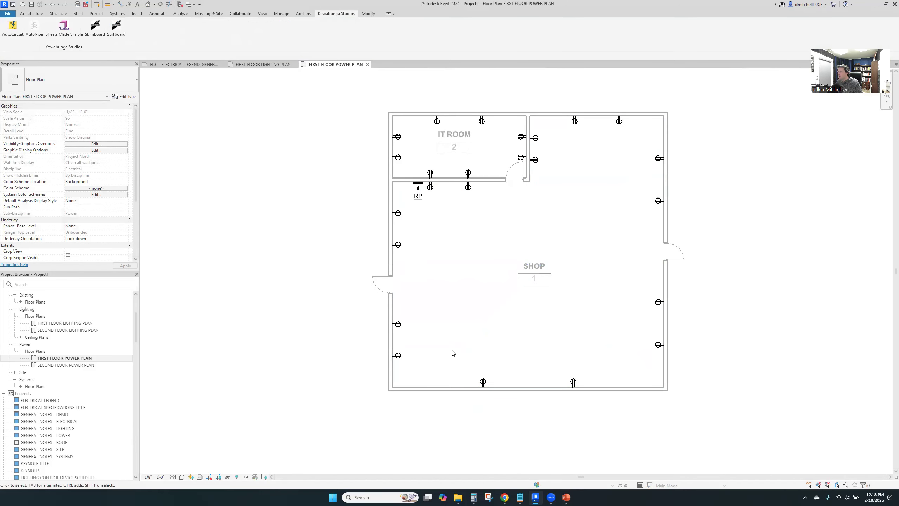
Delete the two receptacles on the SHOP's lower exterior wall
click(467, 357)
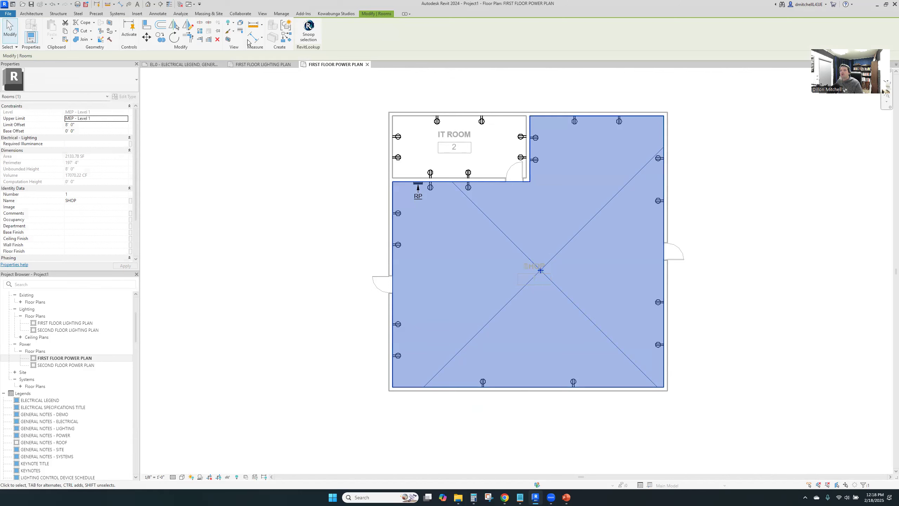
key(Escape)
drag(445, 335, 633, 434)
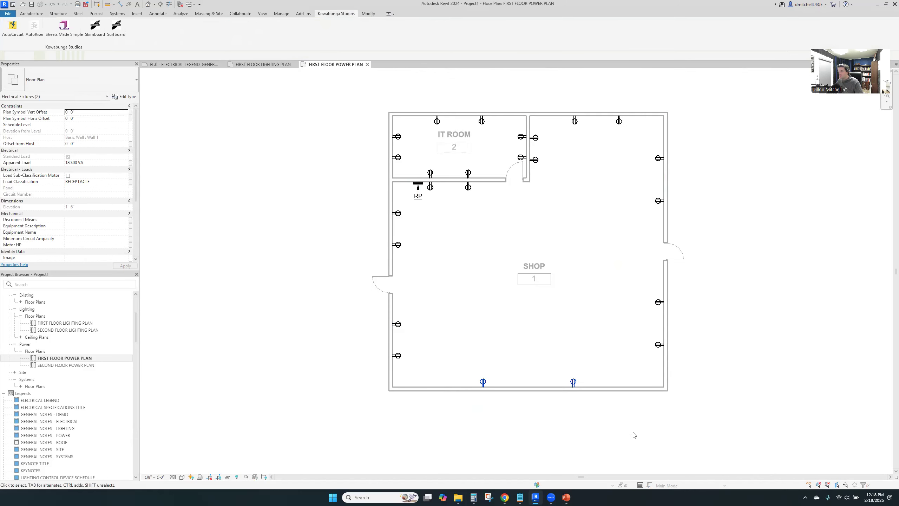
key(Delete)
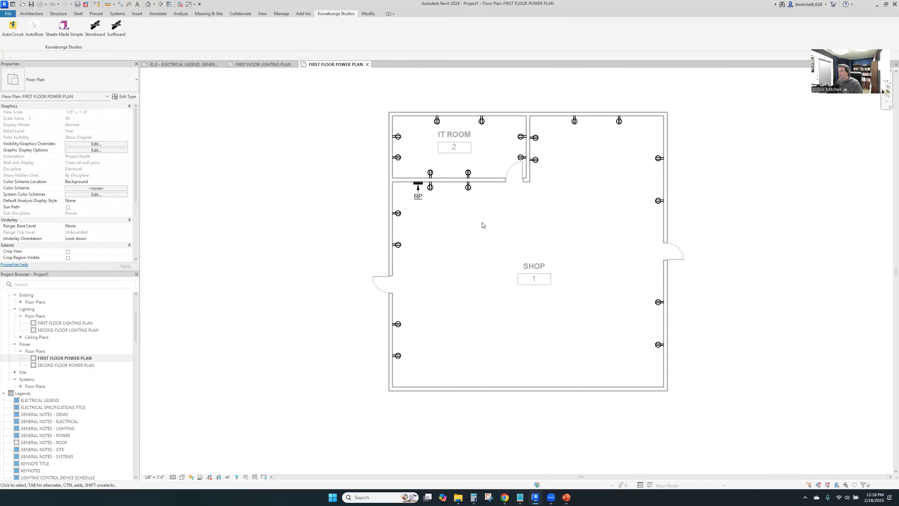
Run AutoCircuit to circuit the LF - Outlet - Duplex - Wall receptacles together as RECEPTACLES to the nearest panel on the same floor
middle_drag(511, 290, 526, 305)
scroll(459, 207, up, 3)
middle_drag(459, 207, 491, 274)
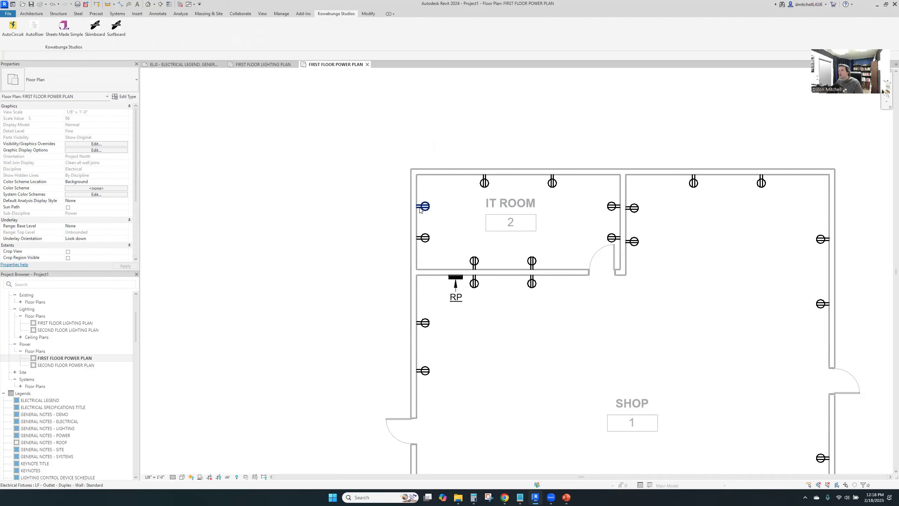
click(13, 33)
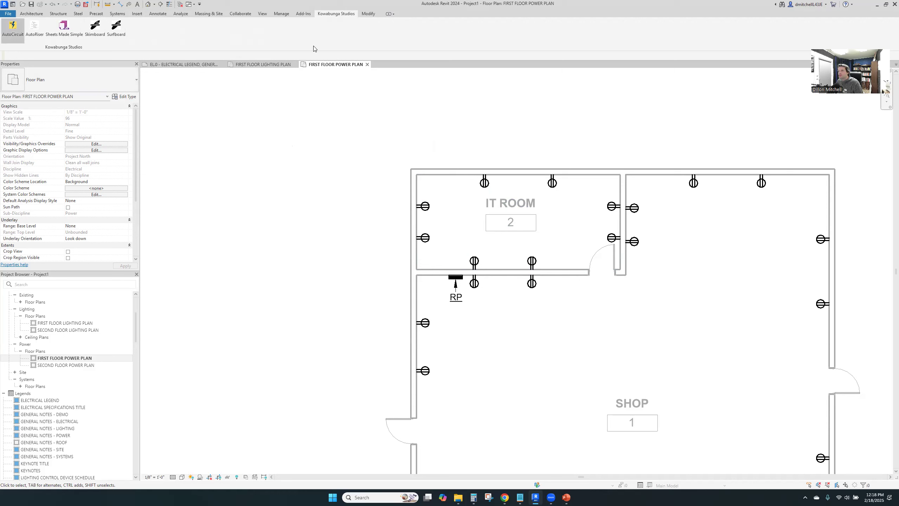
click(431, 242)
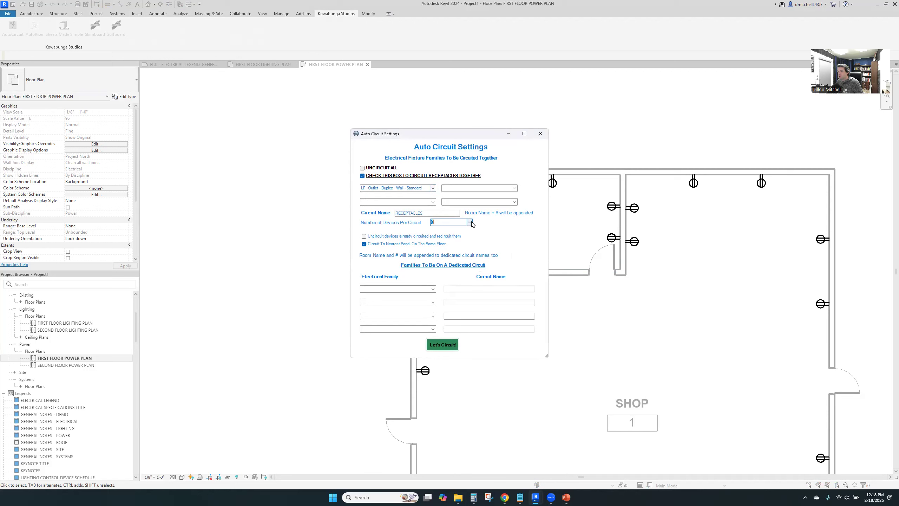
click(460, 236)
click(443, 213)
click(448, 345)
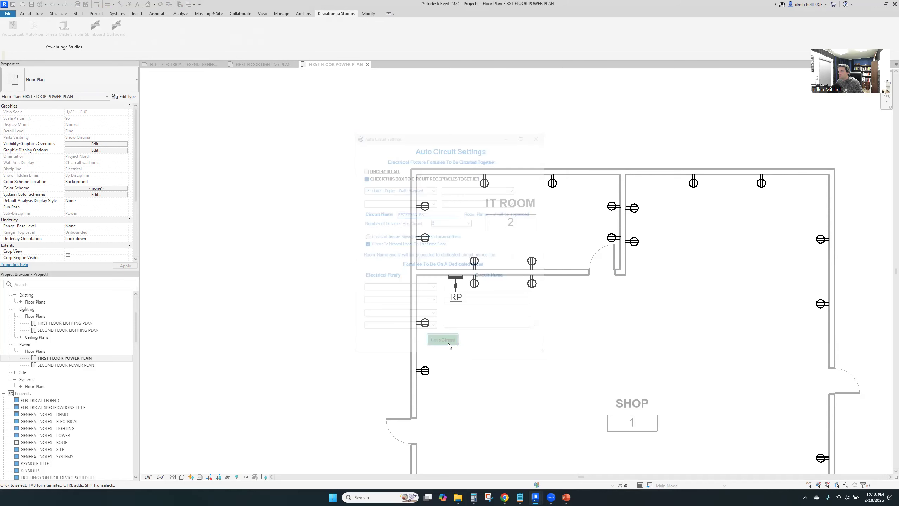
click(492, 249)
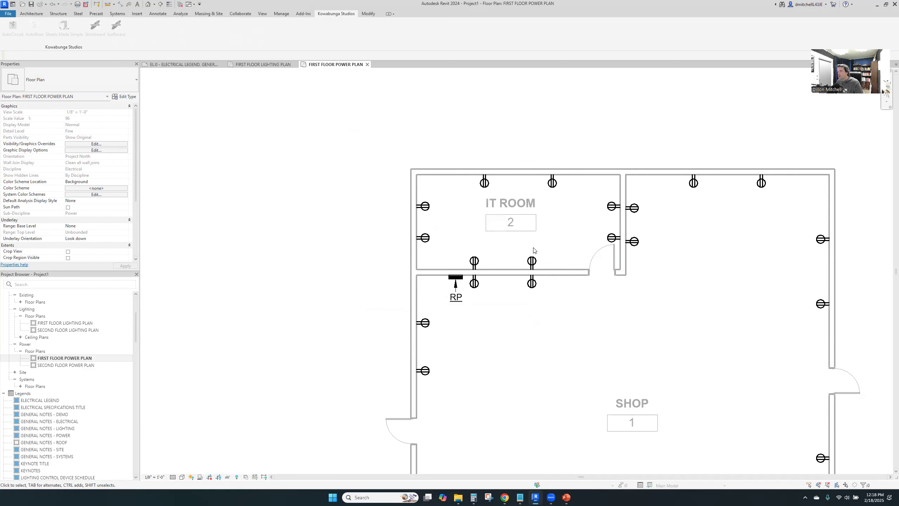
Tag all untagged electrical fixtures in the current view with the LF - Electrical Device Circuit Tag
middle_drag(568, 357, 537, 355)
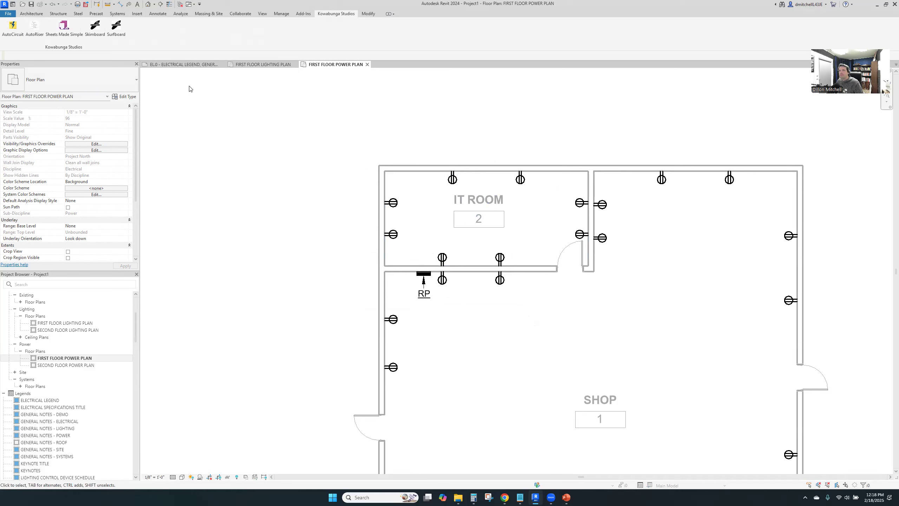
click(158, 14)
click(369, 30)
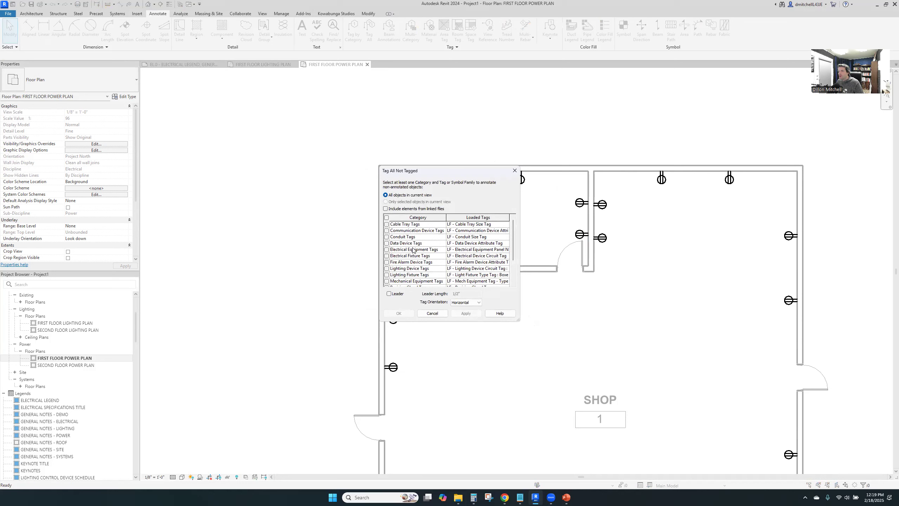
scroll(412, 250, down, 1)
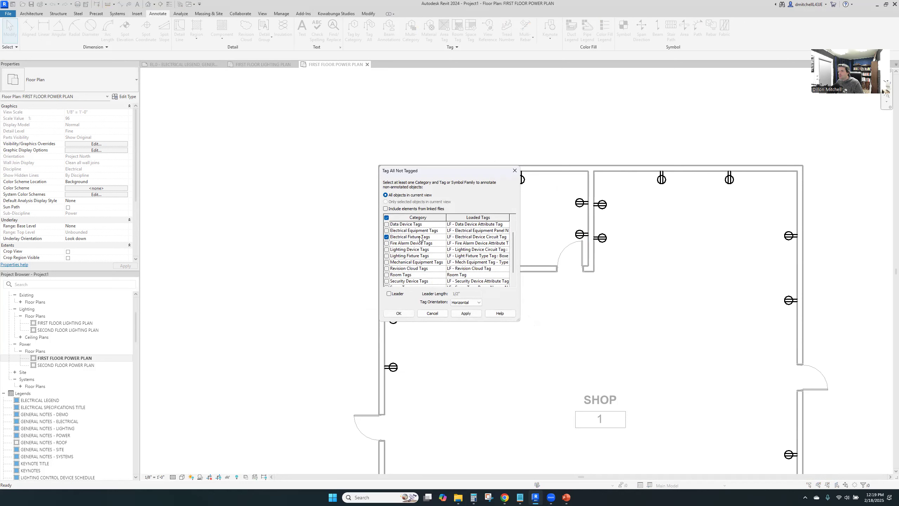
click(505, 237)
click(465, 313)
click(399, 314)
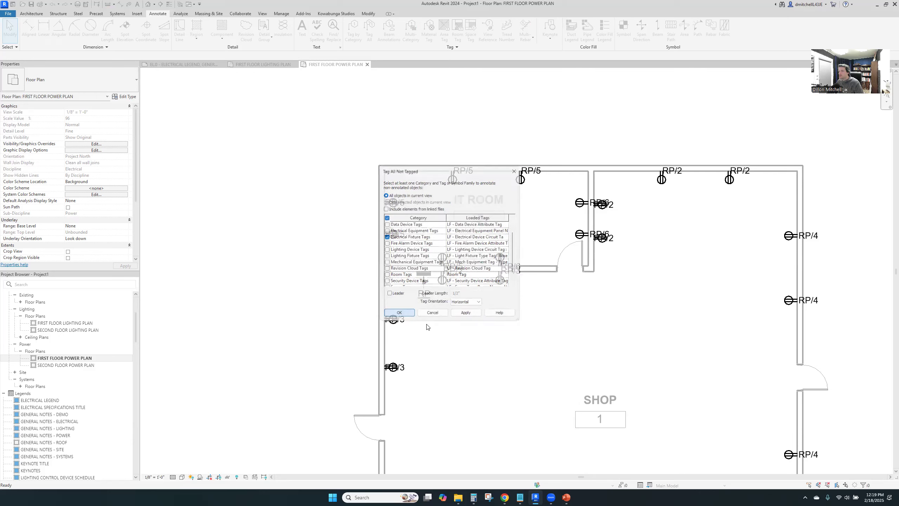
Select all circuit tags of this type in the view, leaving out those on the SHOP's right wall and along both rooms' upper walls
click(404, 321)
right_click(403, 320)
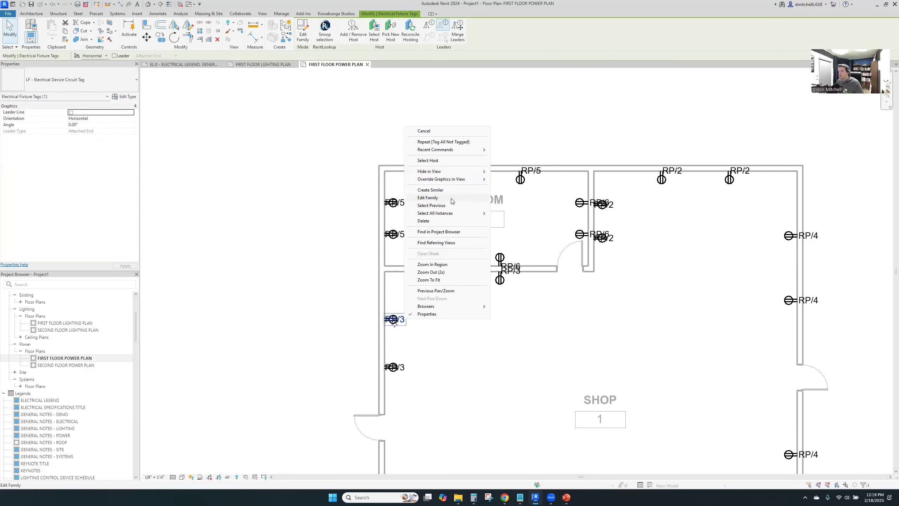
mouse_move(470, 213)
click(523, 213)
scroll(501, 283, down, 3)
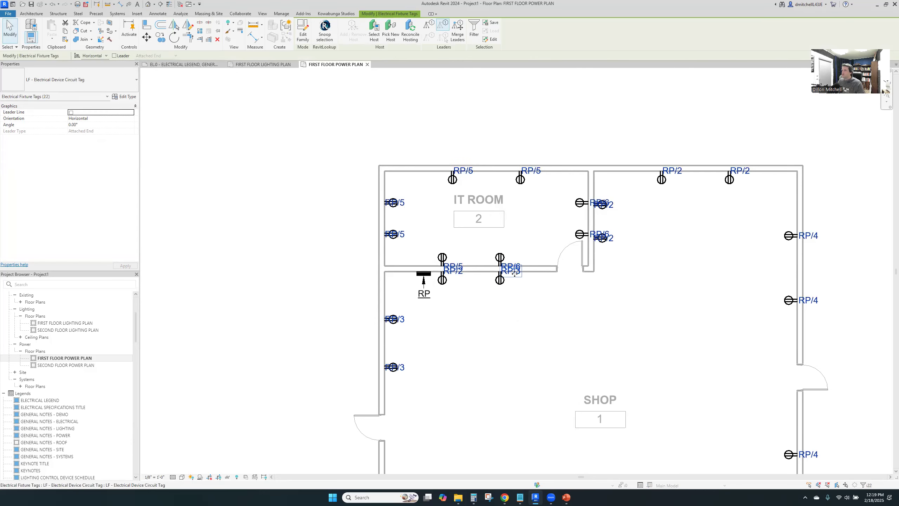
scroll(478, 313, up, 1)
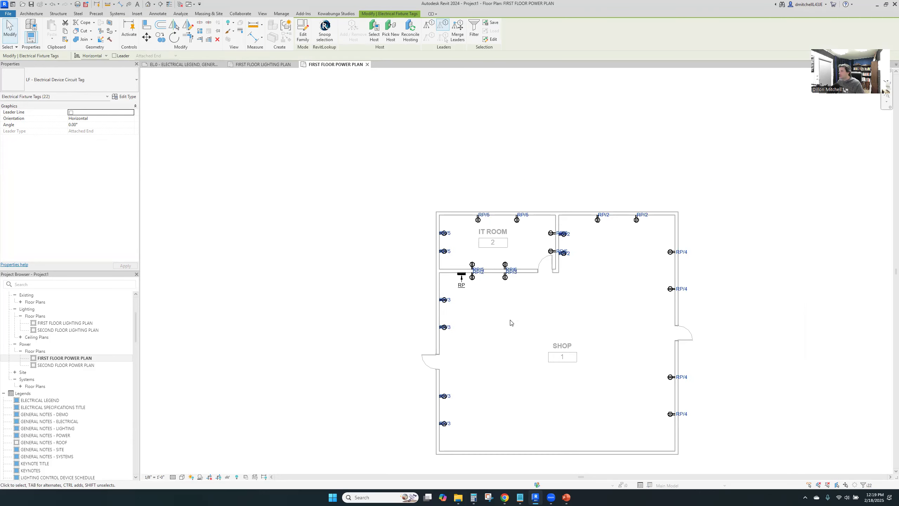
shift+drag(655, 242, 729, 460)
shift+drag(575, 193, 665, 222)
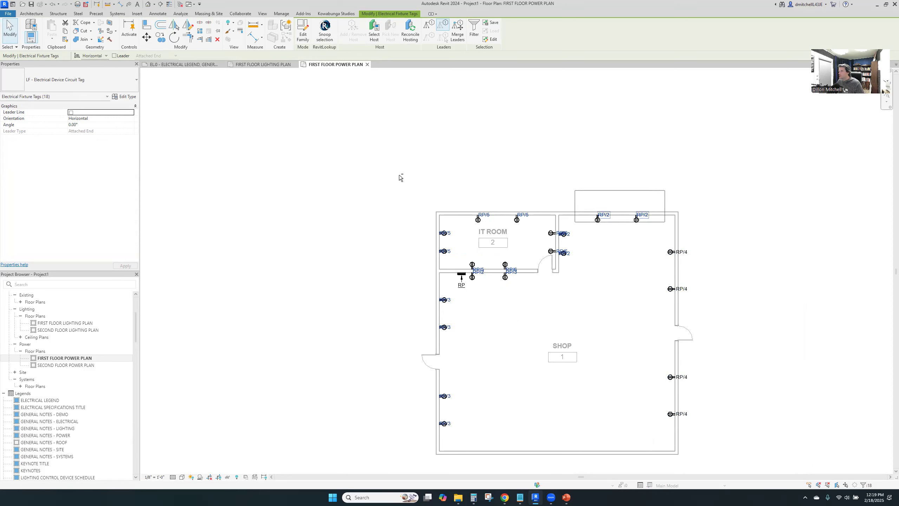
shift+drag(419, 176, 538, 224)
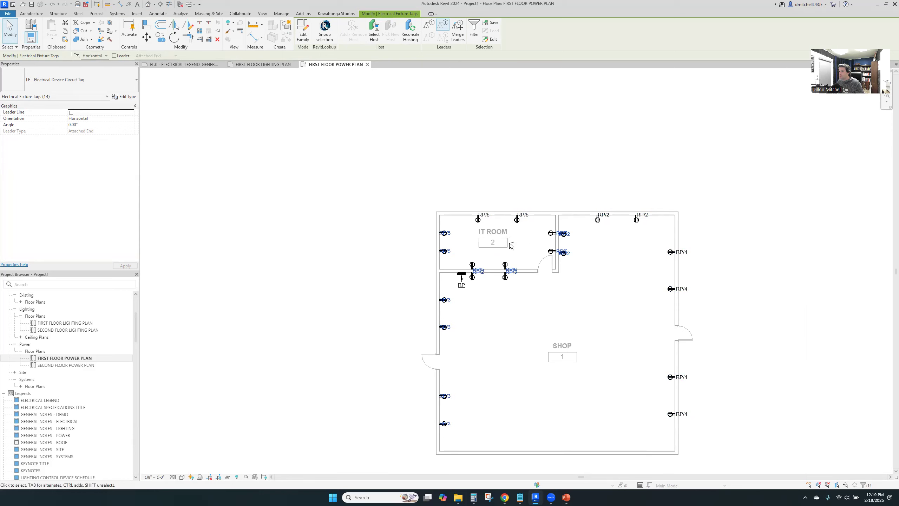
Drop the SHOP-side tags along the IT ROOM partitions from the selection and move the remaining circuit tags down clear of their receptacle symbols
scroll(505, 248, up, 3)
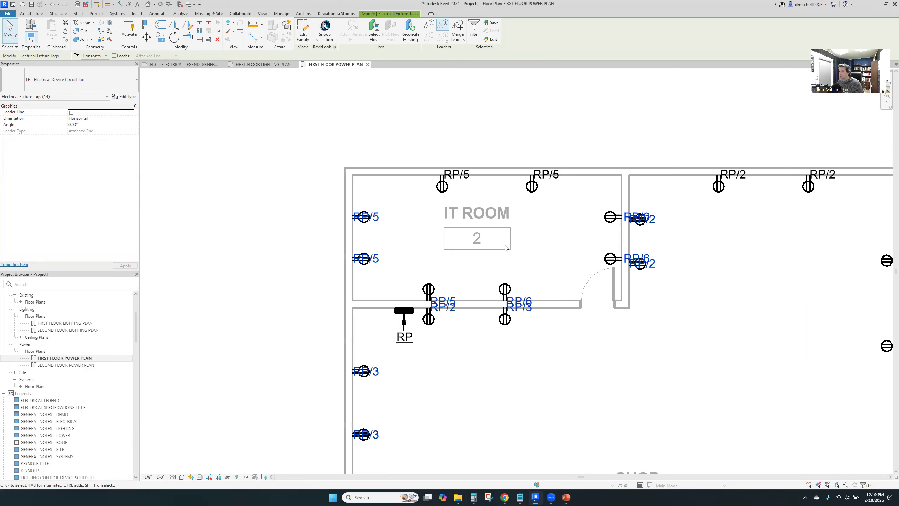
shift+click(455, 316)
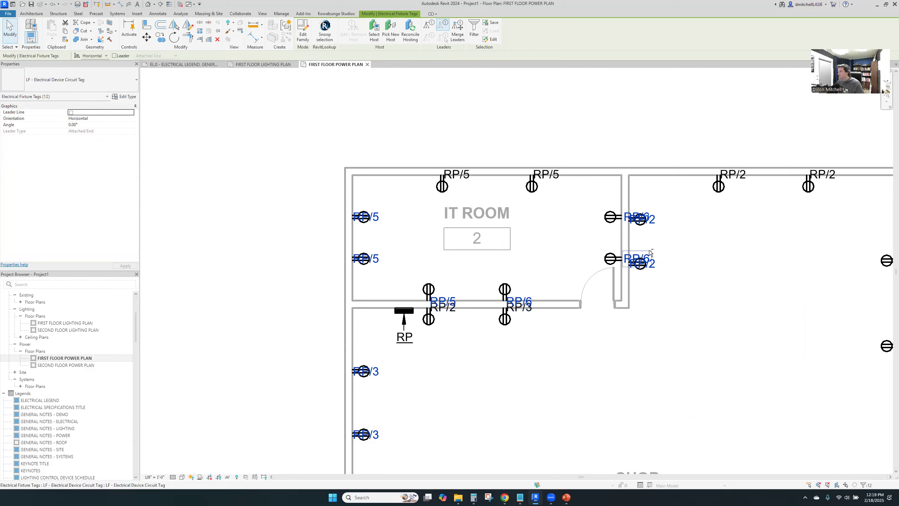
shift+click(655, 263)
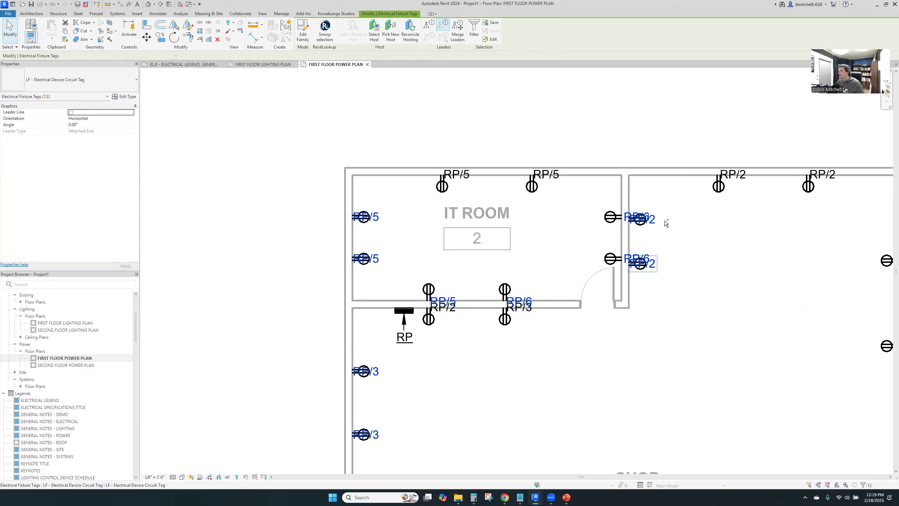
shift+click(656, 220)
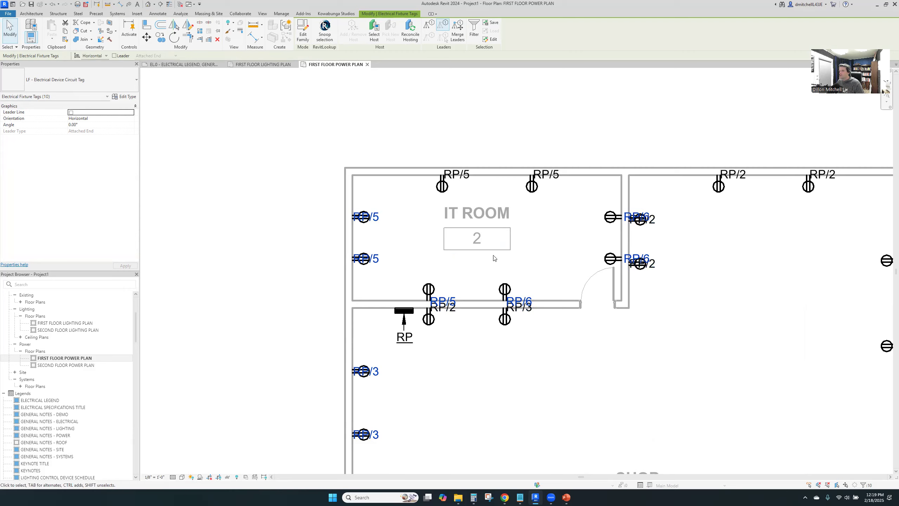
middle_drag(476, 259, 470, 202)
ctrl+drag(375, 317, 385, 337)
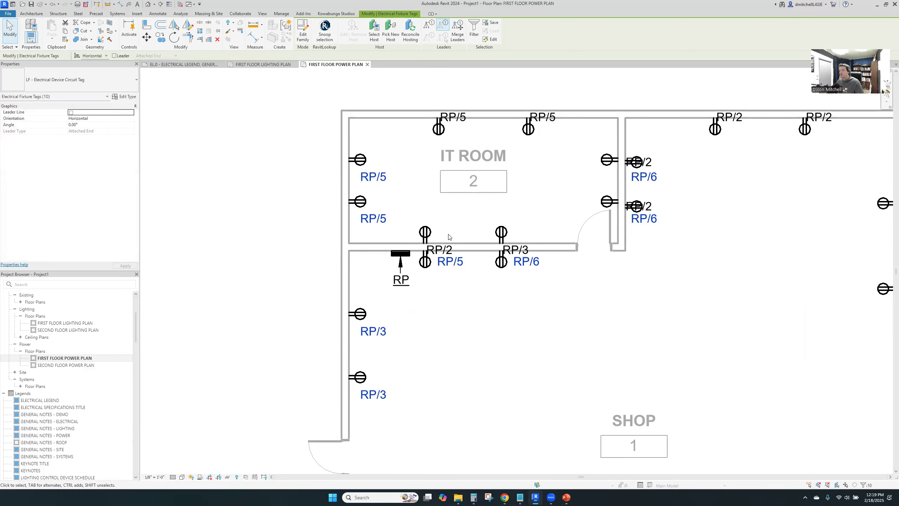
Move the two RP/6 tags from the SHOP side of the right partition to beside their IT ROOM receptacles
middle_drag(607, 178, 610, 215)
key(Escape)
click(646, 214)
ctrl+click(644, 257)
drag(643, 258, 578, 245)
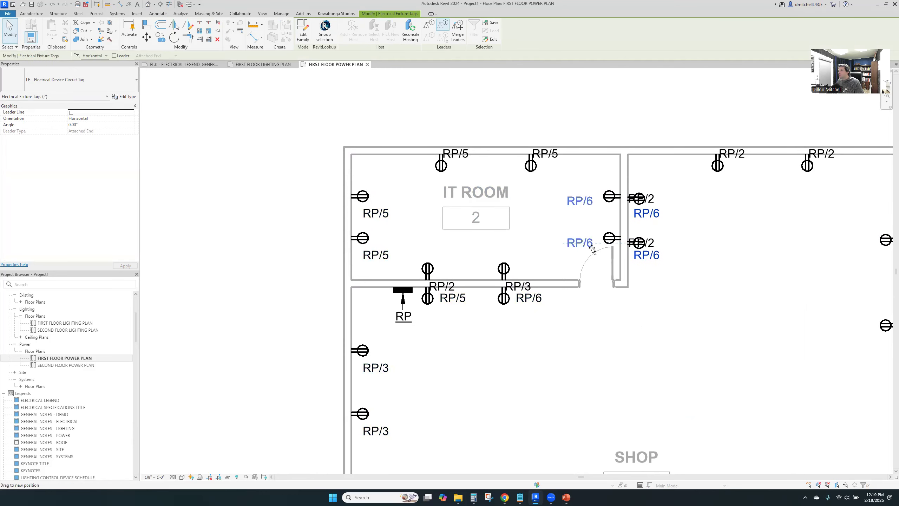
key(Escape)
Move the four circuit tags along the upper walls of the IT ROOM and SHOP down below their receptacle symbols
ctrl+click(455, 152)
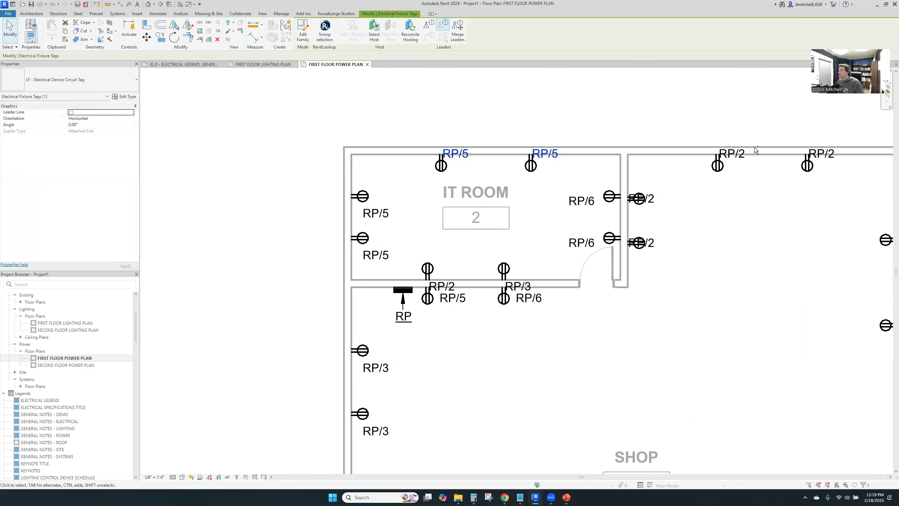
ctrl+click(739, 154)
ctrl+click(830, 157)
drag(831, 158, 830, 180)
click(772, 249)
Rearrange the tags at the IT ROOM's lower partition: RP/5 and RP/6 beside the IT ROOM receptacles, RP/2 and RP/3 below the SHOP ones
middle_drag(734, 189, 719, 99)
click(439, 197)
ctrl+click(513, 194)
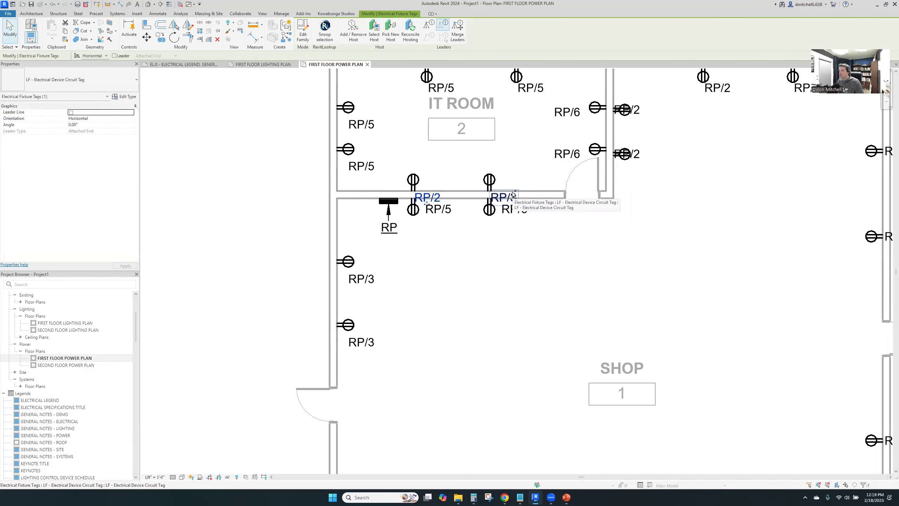
drag(512, 194, 514, 171)
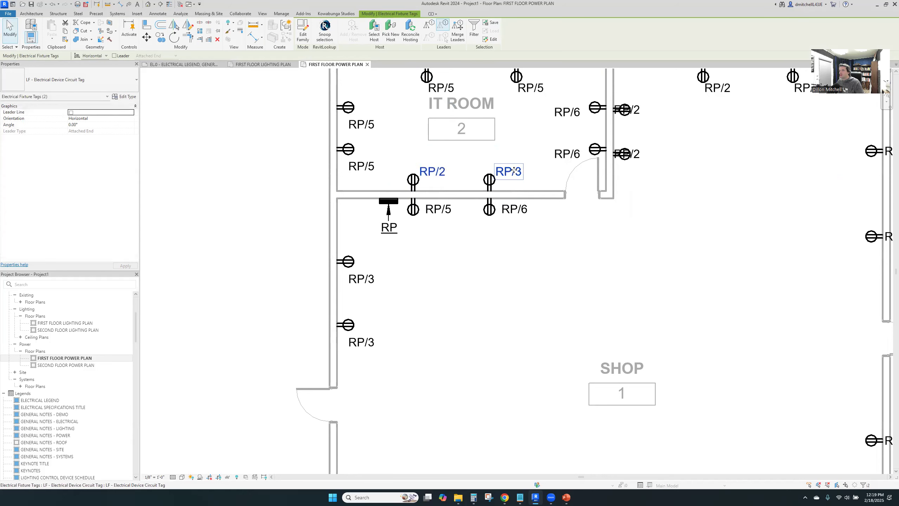
mouse_move(426, 159)
mouse_down()
mouse_move(419, 197)
mouse_move(432, 220)
mouse_move(444, 181)
mouse_up()
click(506, 211)
ctrl+click(445, 211)
click(469, 176)
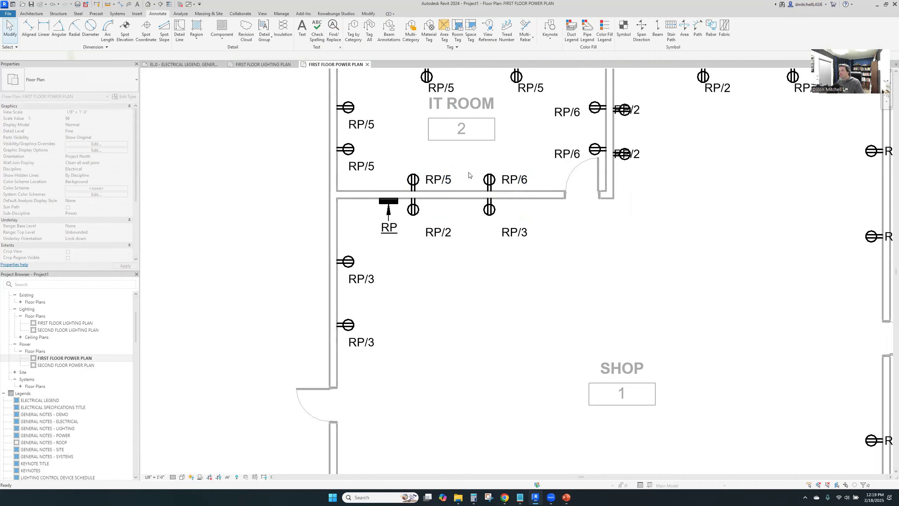
Move the two RP/2 tags on the SHOP side of the right partition clear of their receptacle symbols
middle_drag(578, 274, 447, 319)
click(511, 205)
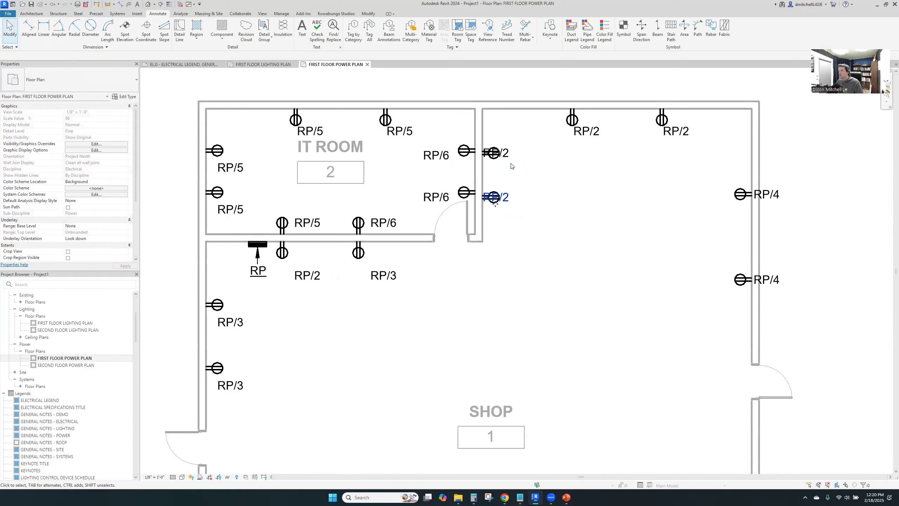
ctrl+click(507, 157)
drag(507, 148, 538, 148)
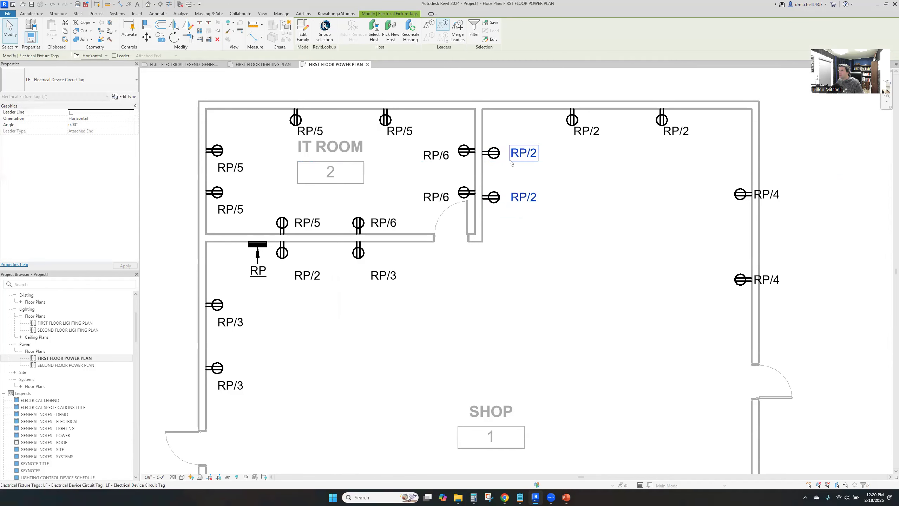
click(592, 291)
Edit circuit 3 of panel RP to include the SHOP partition receptacle nearest the panel
mouse_move(591, 291)
middle_down()
mouse_move(582, 243)
mouse_move(558, 261)
middle_up()
scroll(575, 240, down, 1)
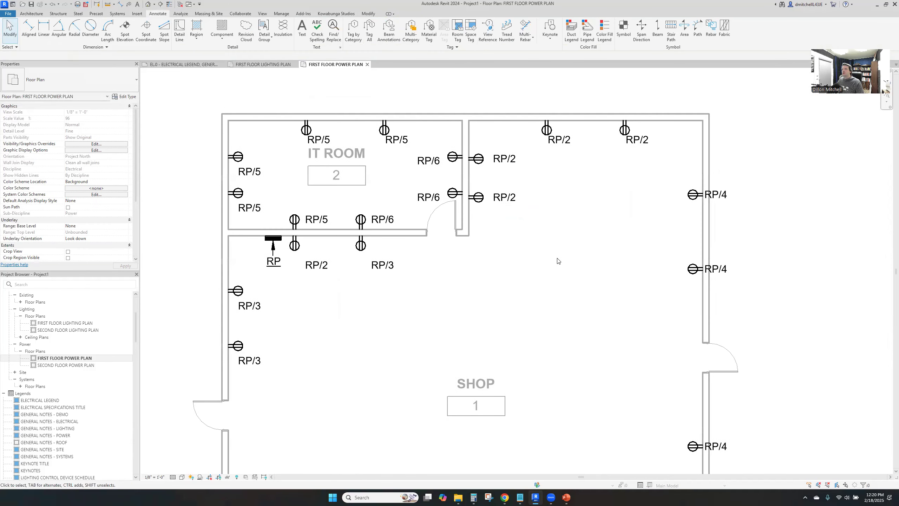
middle_drag(355, 262, 501, 233)
scroll(503, 216, down, 3)
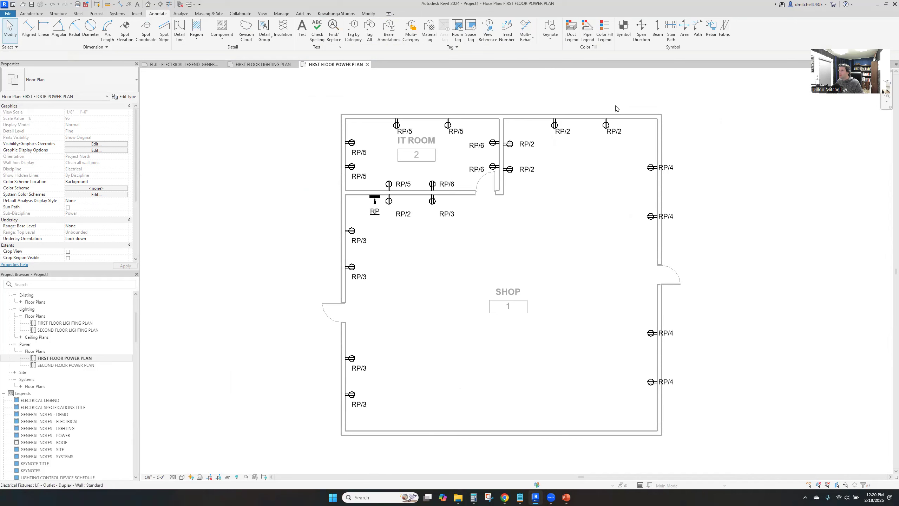
middle_drag(410, 244, 448, 235)
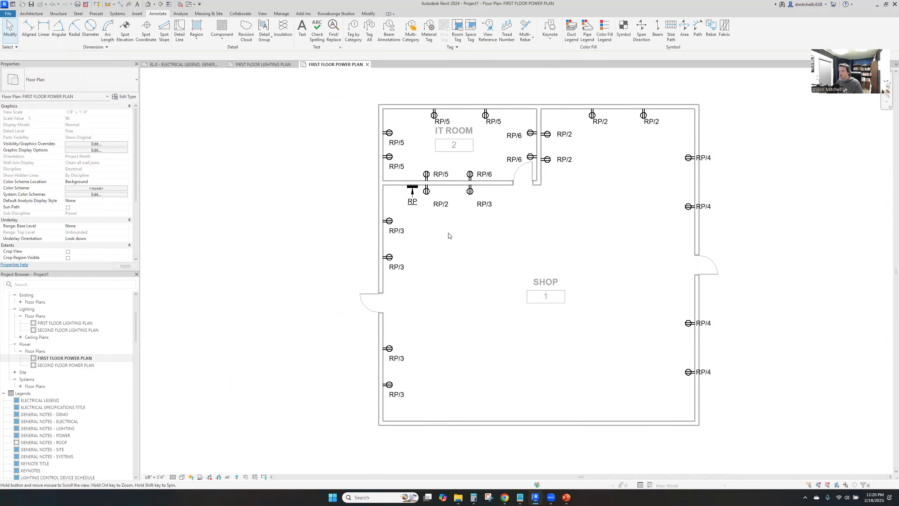
click(470, 191)
click(433, 14)
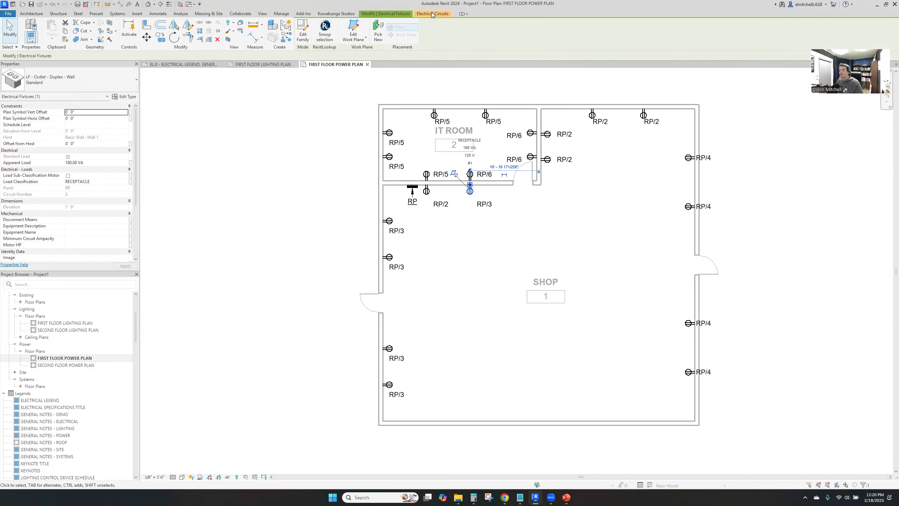
click(426, 192)
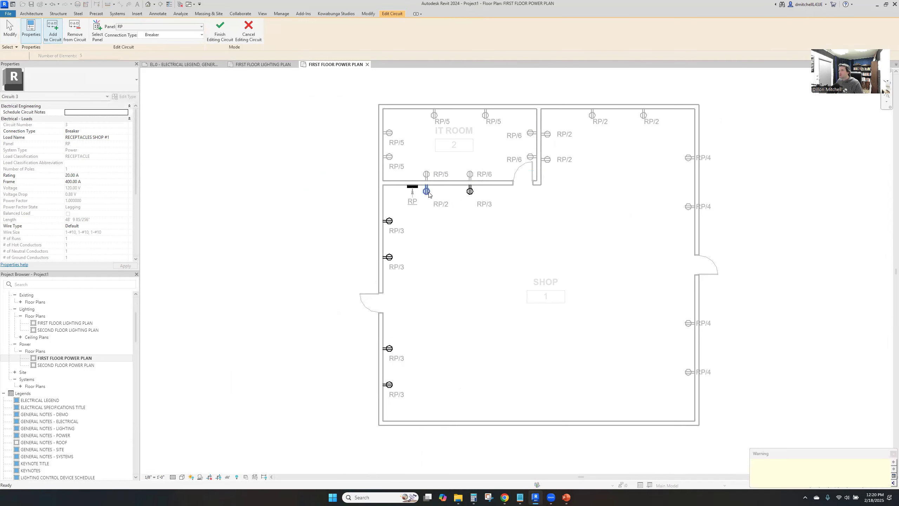
click(220, 30)
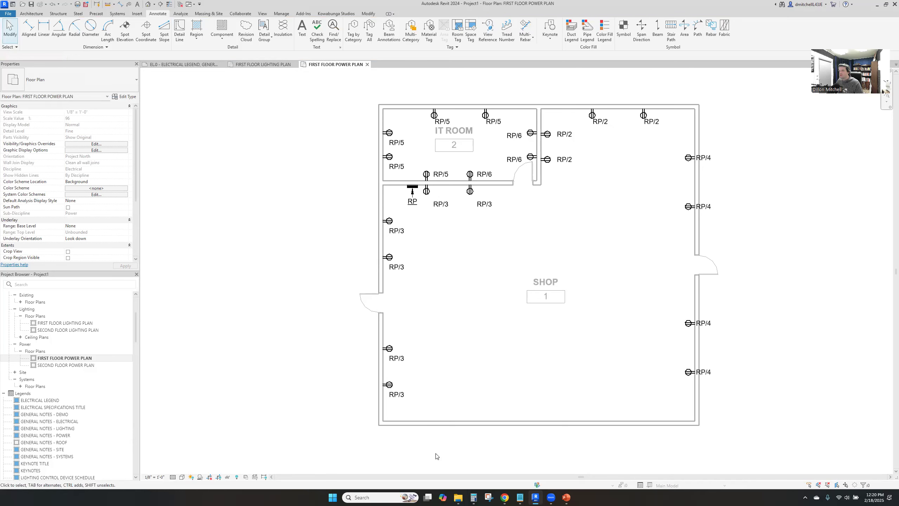
Edit circuit 6 of panel RP to include the left receptacle on the IT ROOM's lower wall
scroll(447, 120, up, 2)
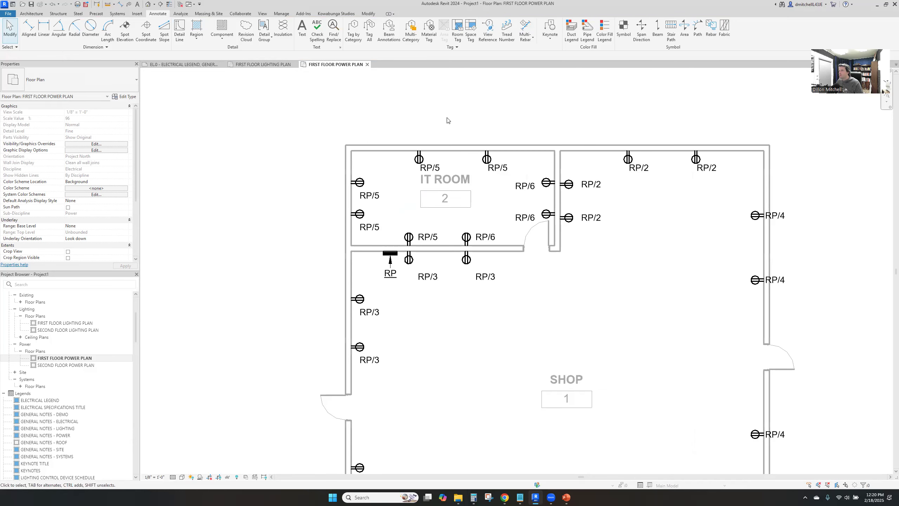
scroll(414, 159, up, 2)
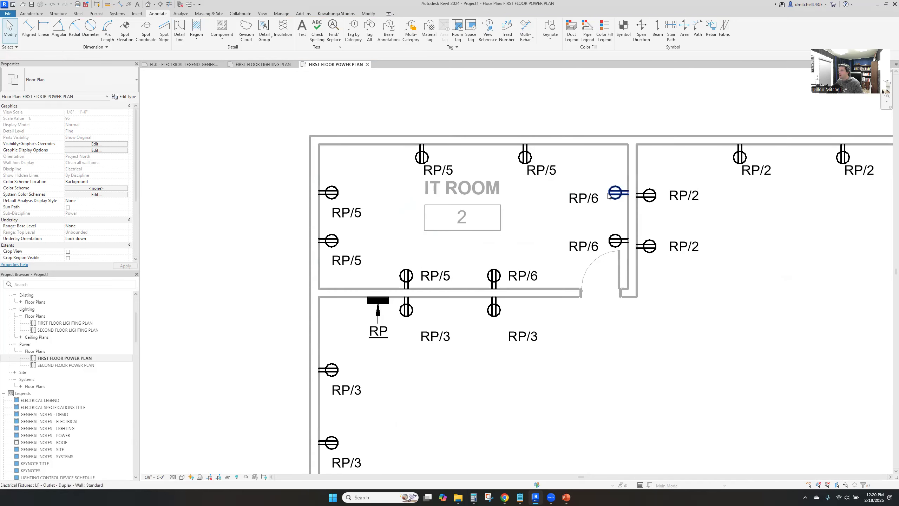
click(616, 192)
click(433, 13)
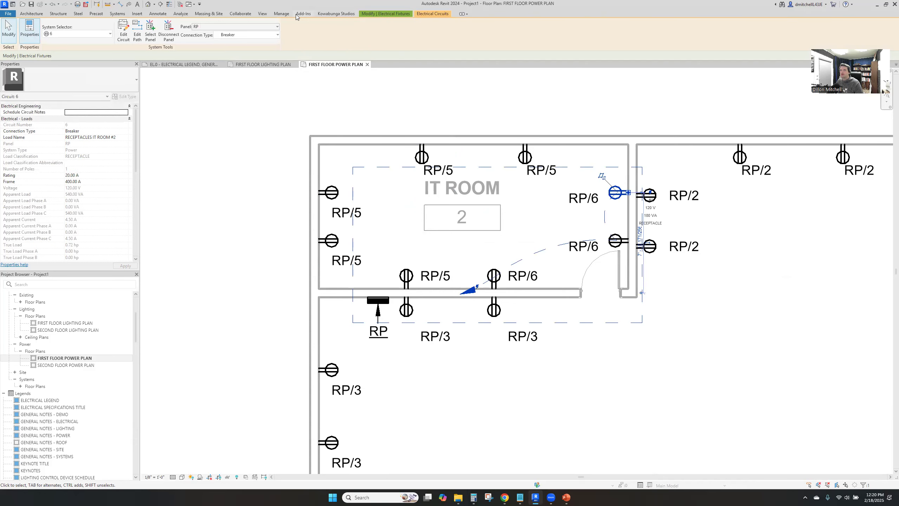
click(123, 31)
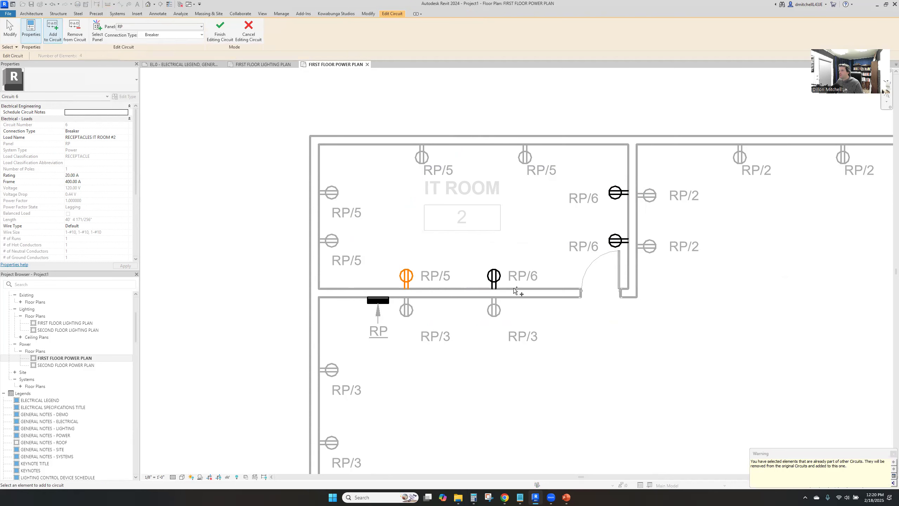
click(220, 31)
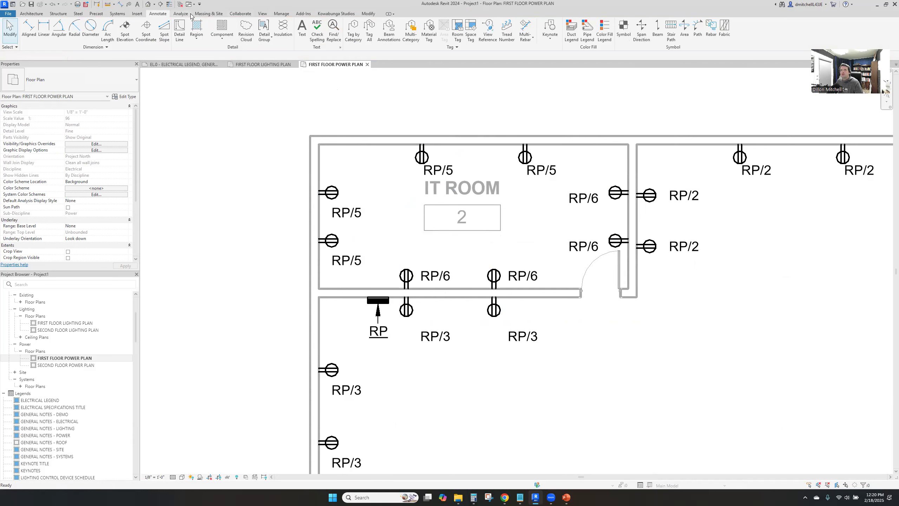
Place a Two Gang LF - Junction Box - Power - Wall - Surface on the IT ROOM's upper wall near its left corner
click(118, 14)
click(650, 38)
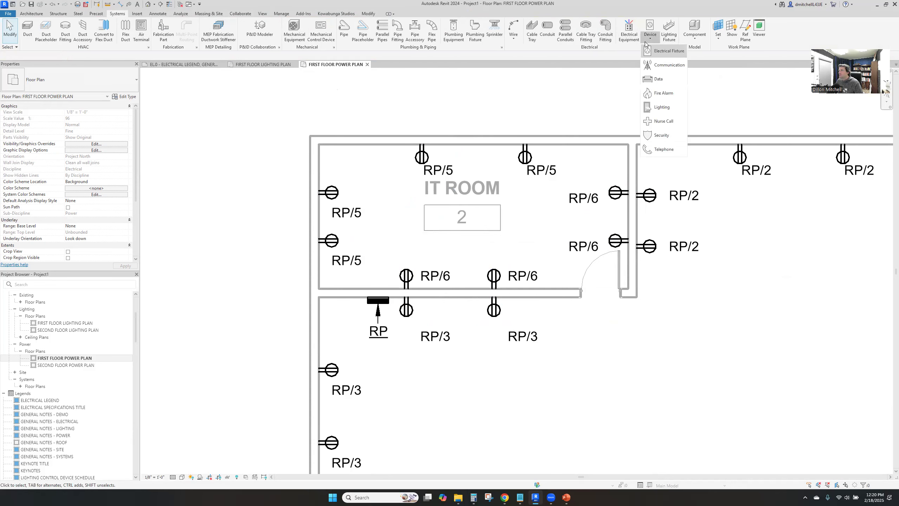
click(659, 52)
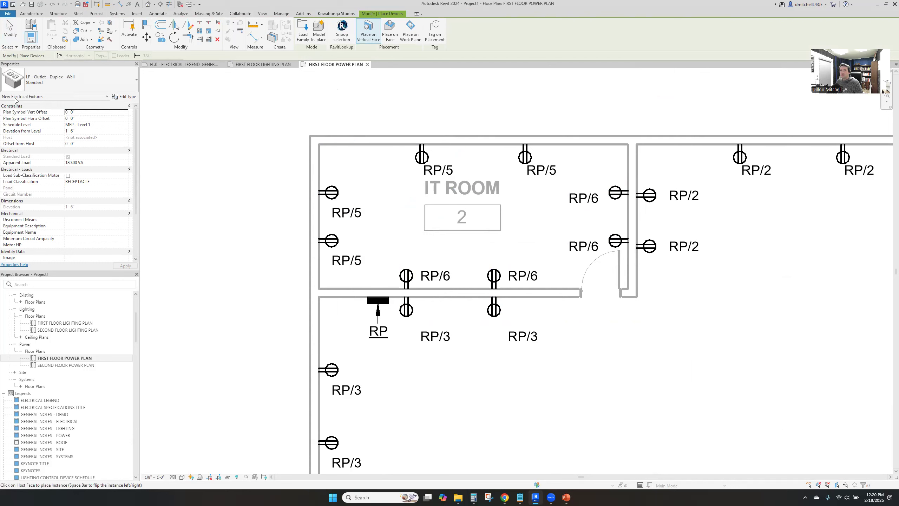
click(53, 80)
click(51, 122)
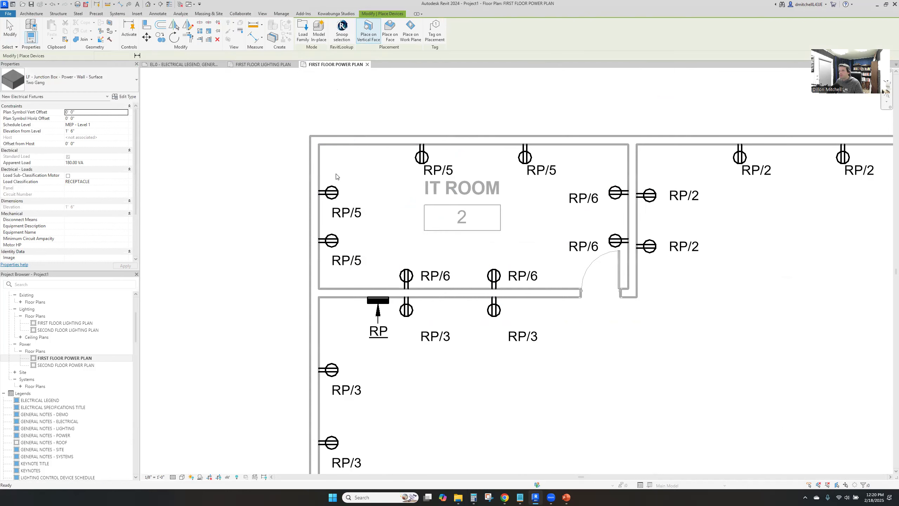
click(367, 144)
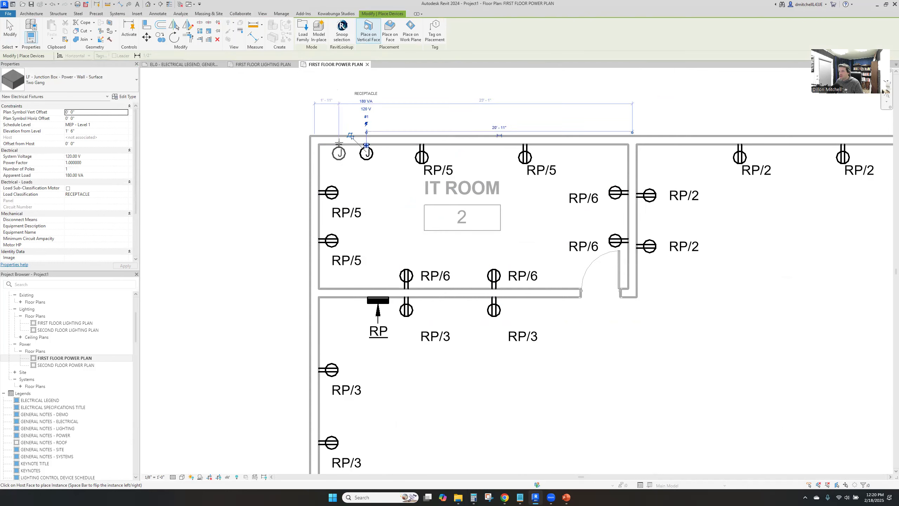
key(Escape)
key(Escape)
Duplicate the new junction box's type as SPLIT SYSTEM and apply it
click(361, 153)
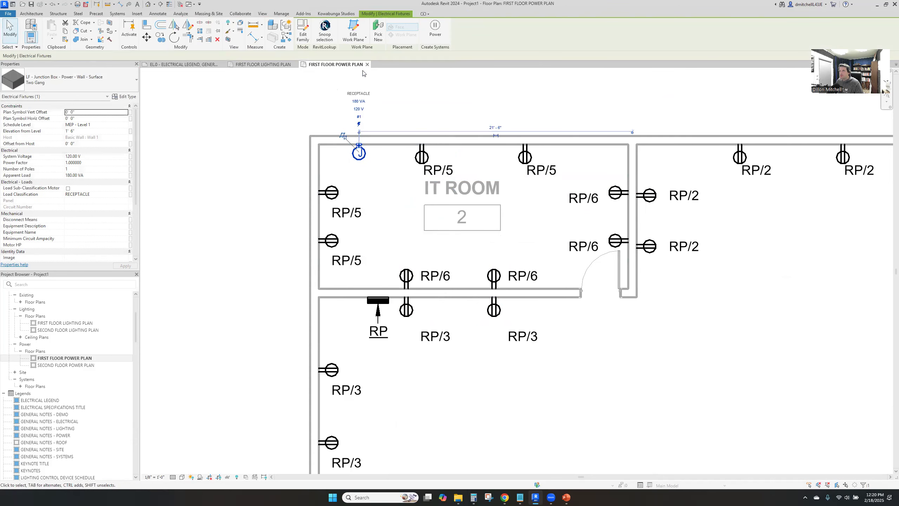
click(131, 97)
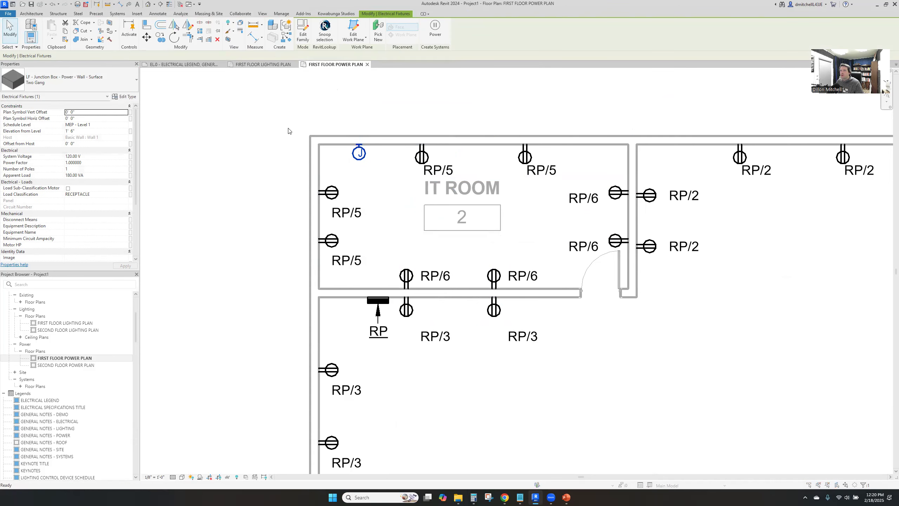
click(468, 94)
text(SPLIT SYSTEM)
key(Return)
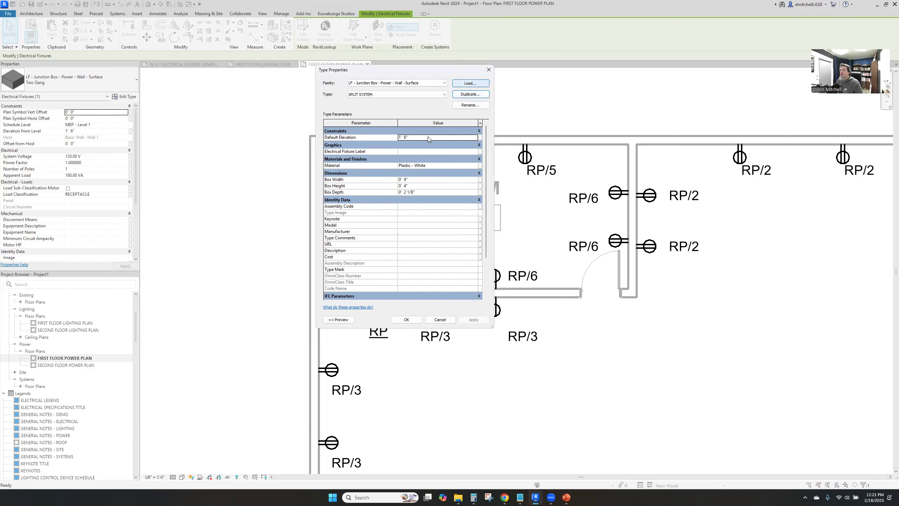
scroll(407, 230, down, 2)
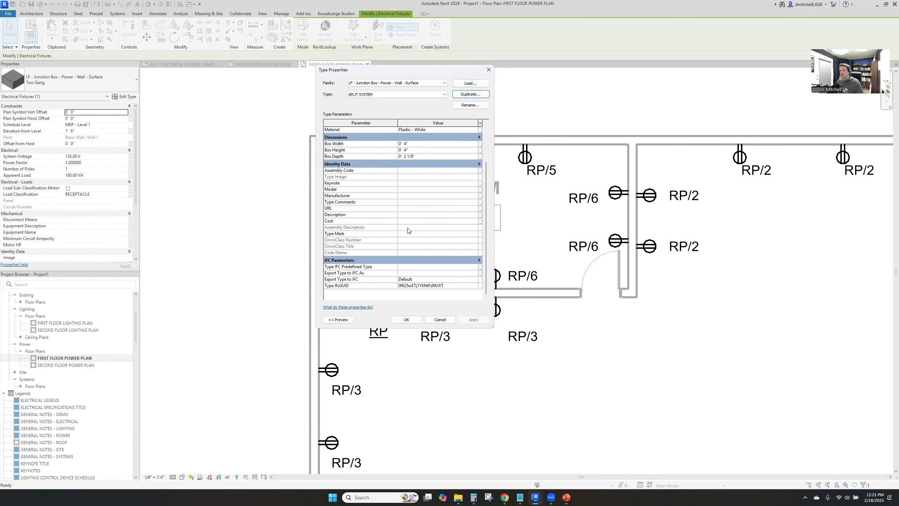
click(406, 319)
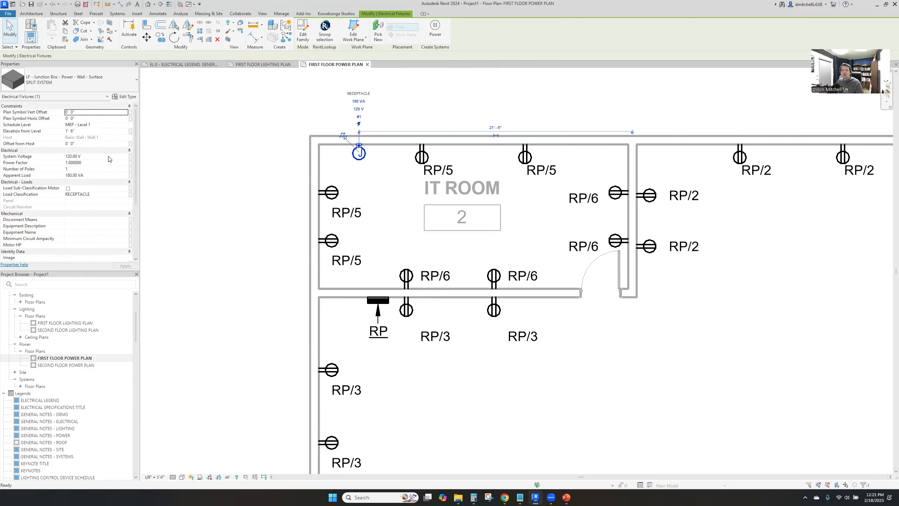
Create a 2-pole, 208 V power circuit for the SPLIT SYSTEM junction box on panel RP
click(435, 29)
click(479, 228)
click(423, 267)
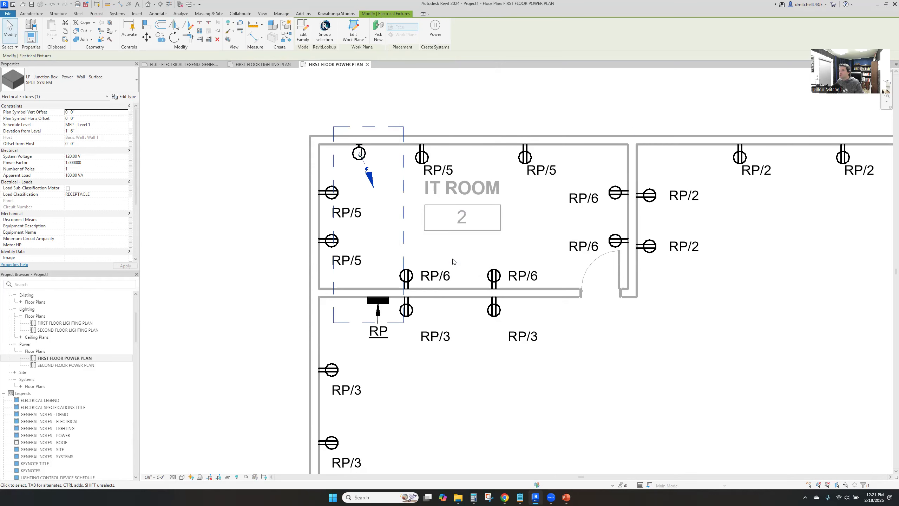
Set both the rating and the frame of the junction box's circuit to 30 A
click(108, 175)
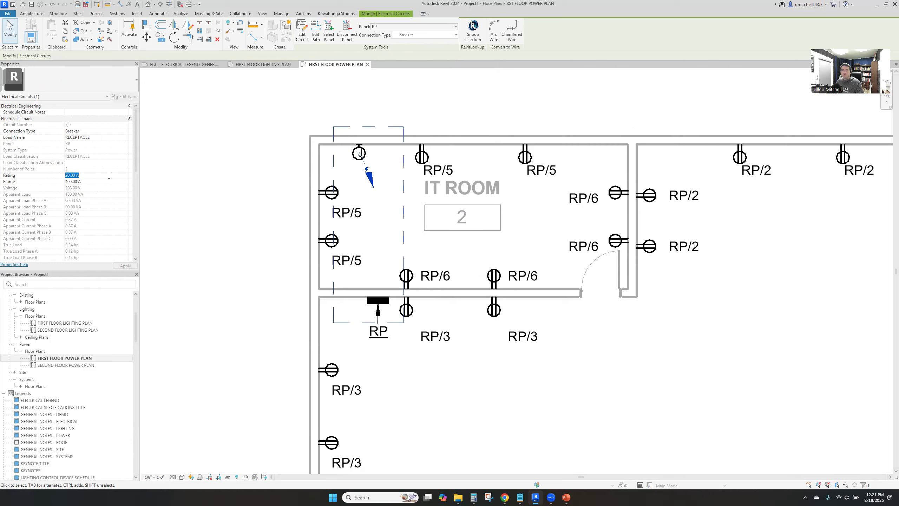
text(30.00 A)
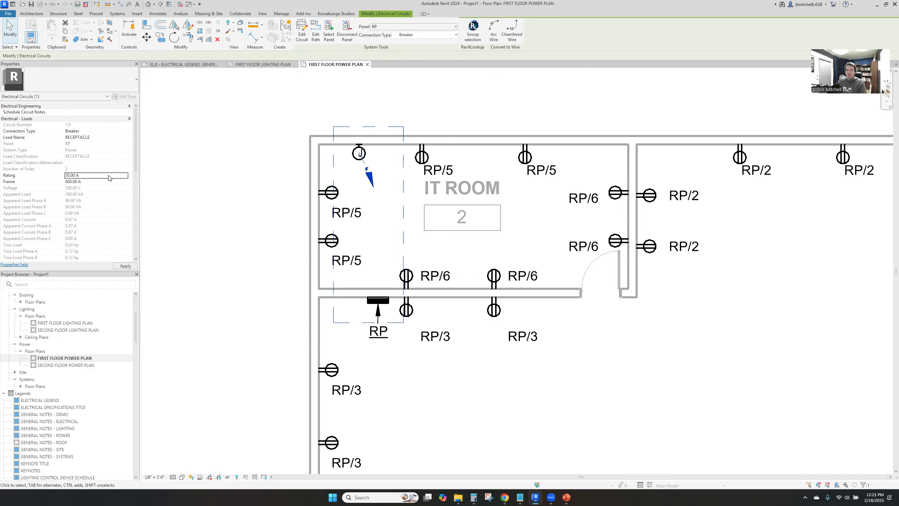
click(110, 180)
text(30)
key(Return)
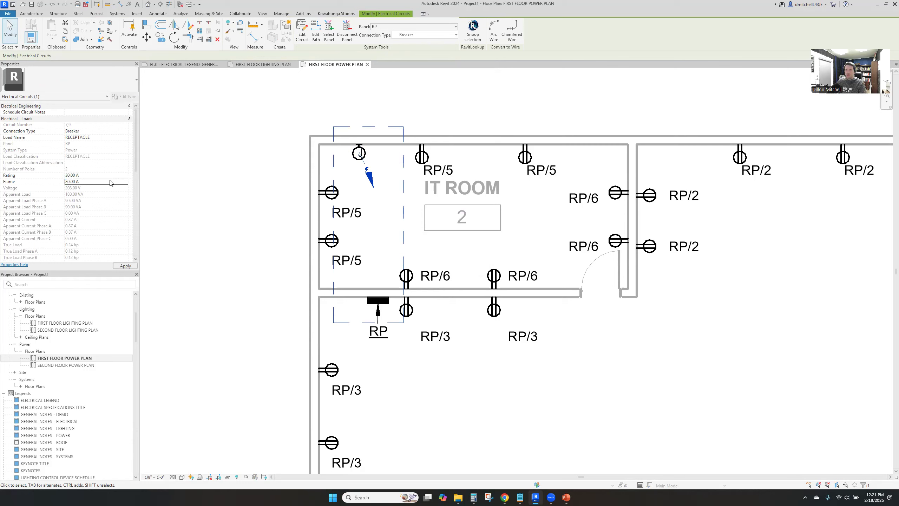
Set the junction box circuit's load name to SPLIT SYSTEM
click(102, 137)
text(S)
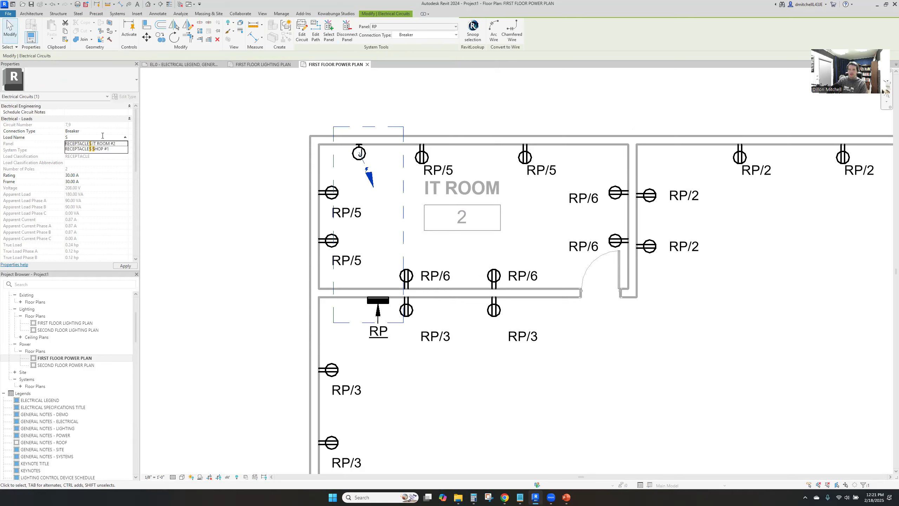
text(PLIT SYSTEM)
key(Return)
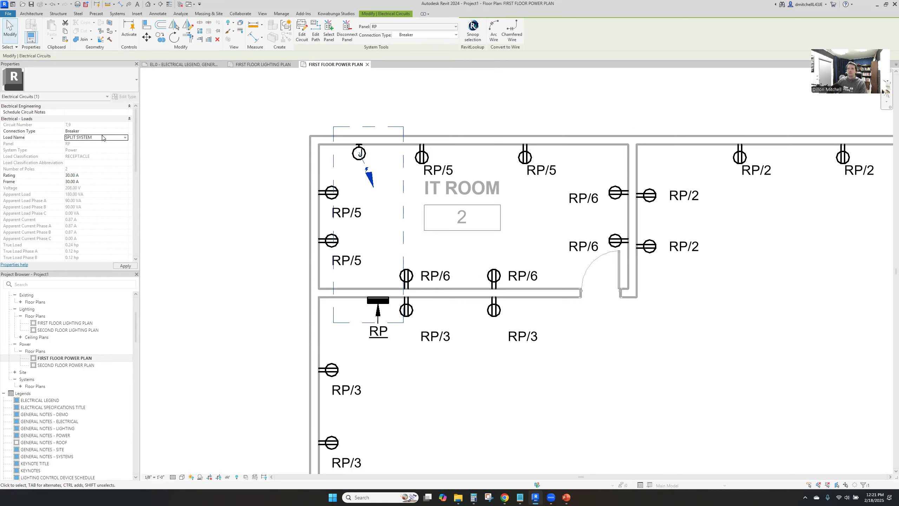
click(400, 235)
Calculate 20 × 208 and set the SPLIT SYSTEM junction box's apparent load to 4160 VA
click(359, 153)
click(105, 177)
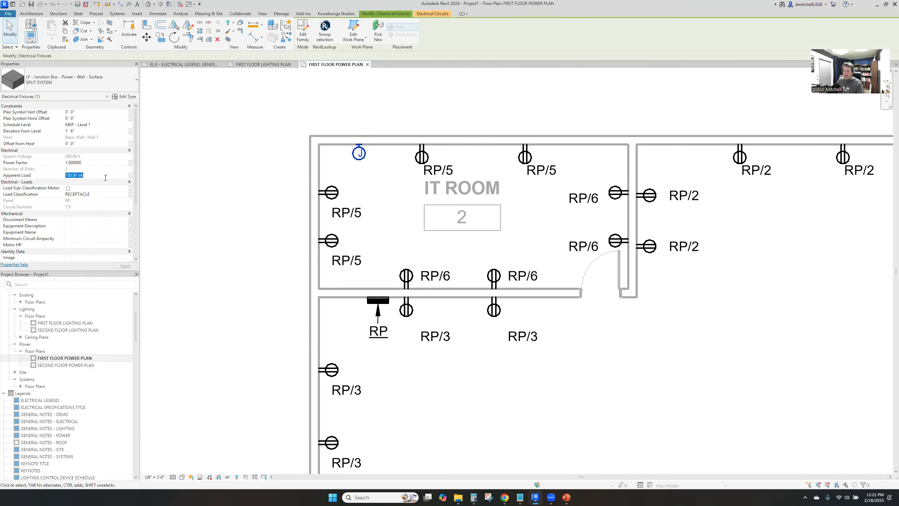
click(473, 497)
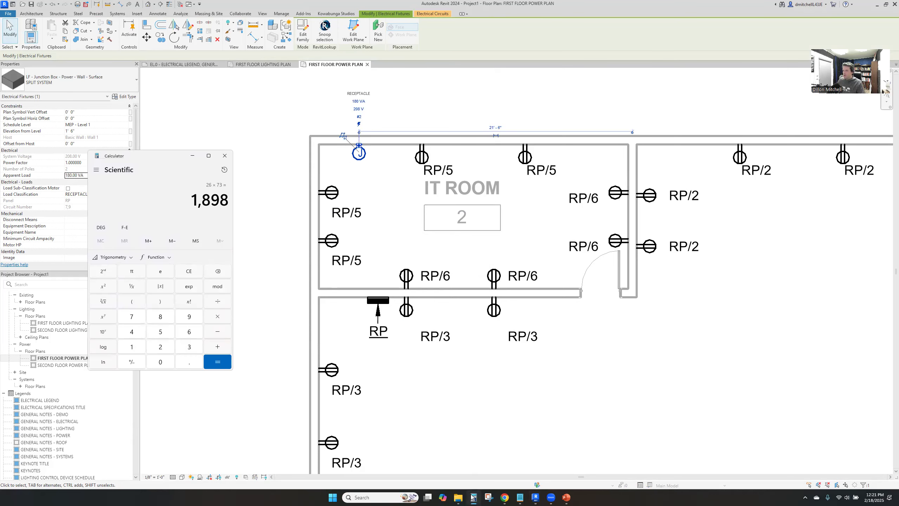
text(20 × 208)
key(Return)
click(83, 178)
click(35, 172)
text(416)
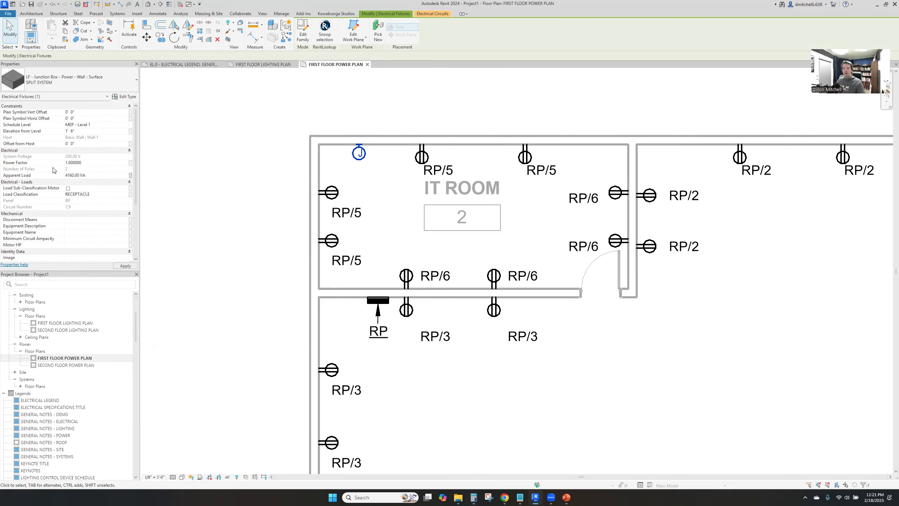
Set the junction box's load classification to HVAC
click(127, 194)
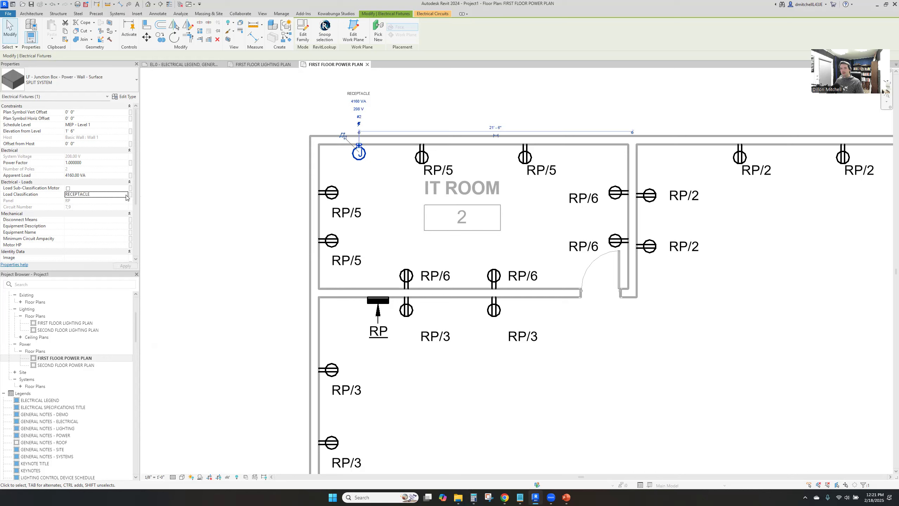
click(379, 222)
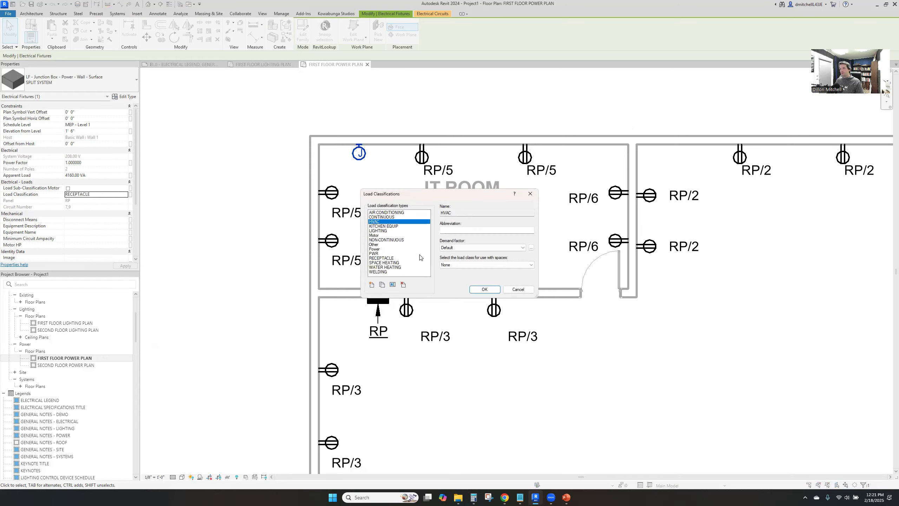
click(485, 290)
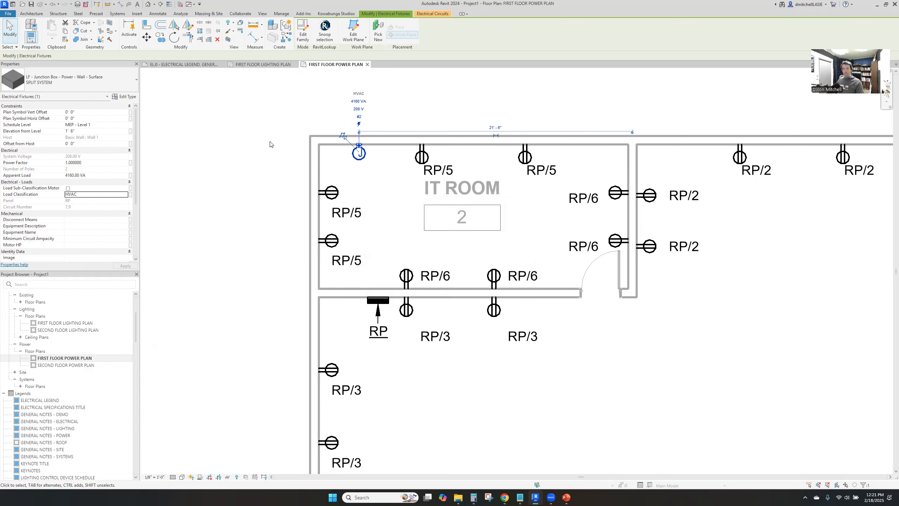
Tag the SPLIT SYSTEM junction box with its circuit and position the leadered tag just below the box in the IT ROOM
click(368, 184)
key(t)
key(g)
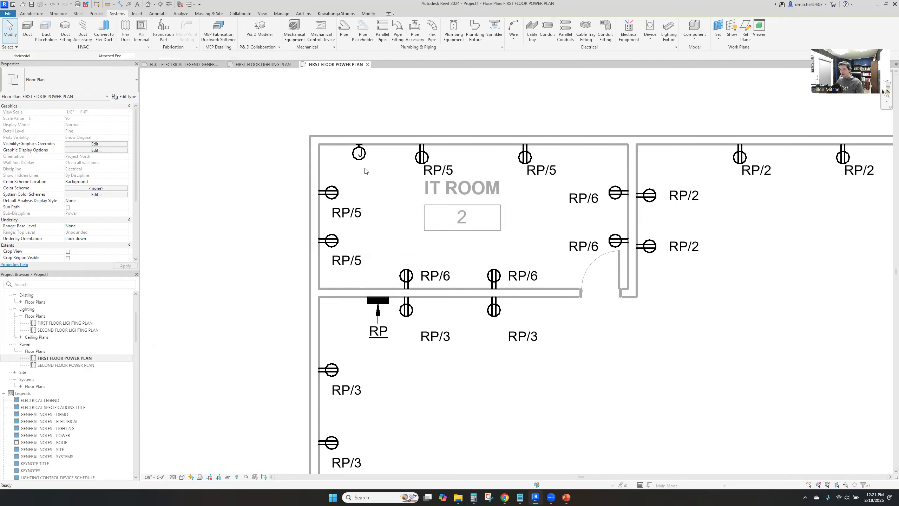
click(358, 153)
key(Escape)
click(379, 203)
drag(379, 203, 378, 191)
click(379, 216)
click(380, 299)
click(343, 97)
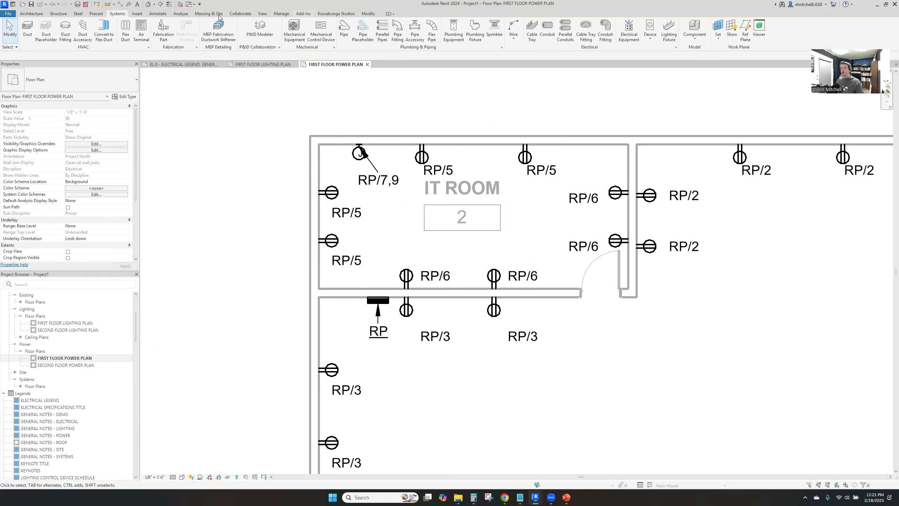
Create the panel schedules with AutoCircuit, placing them on sheets numbered from 700
click(346, 13)
click(13, 28)
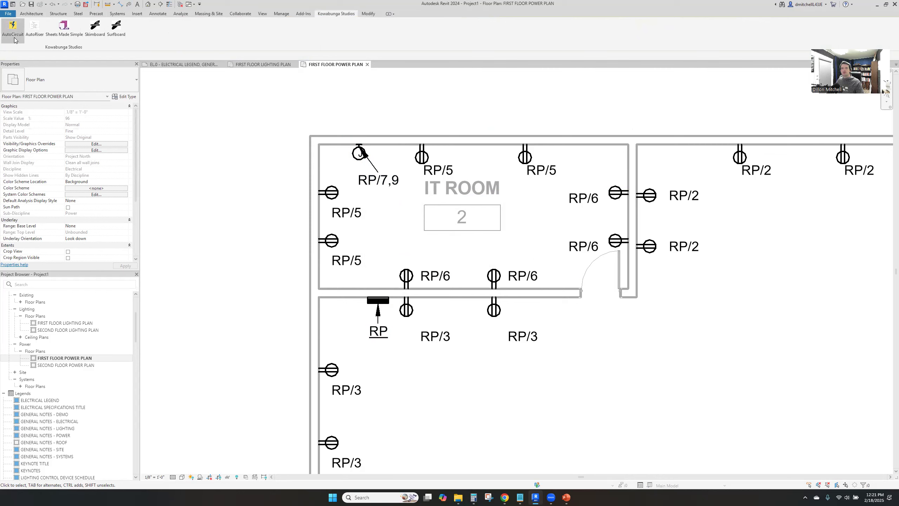
click(456, 230)
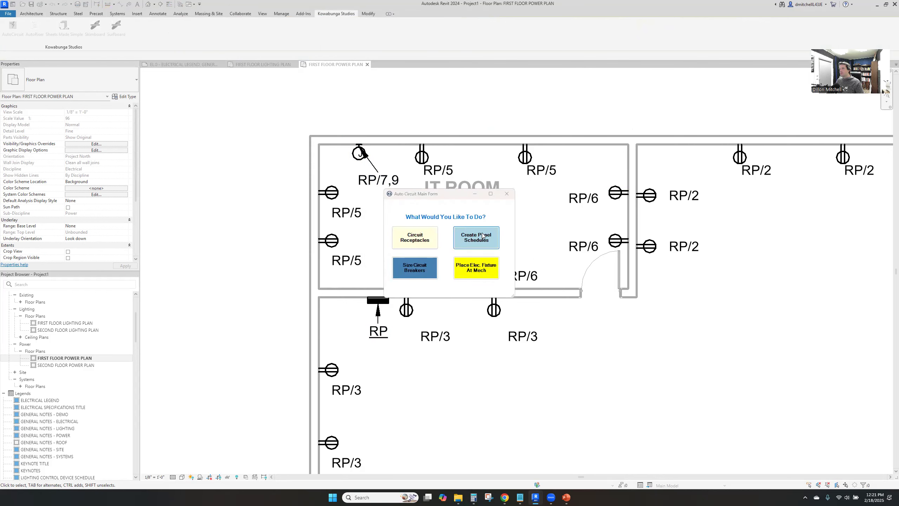
click(494, 249)
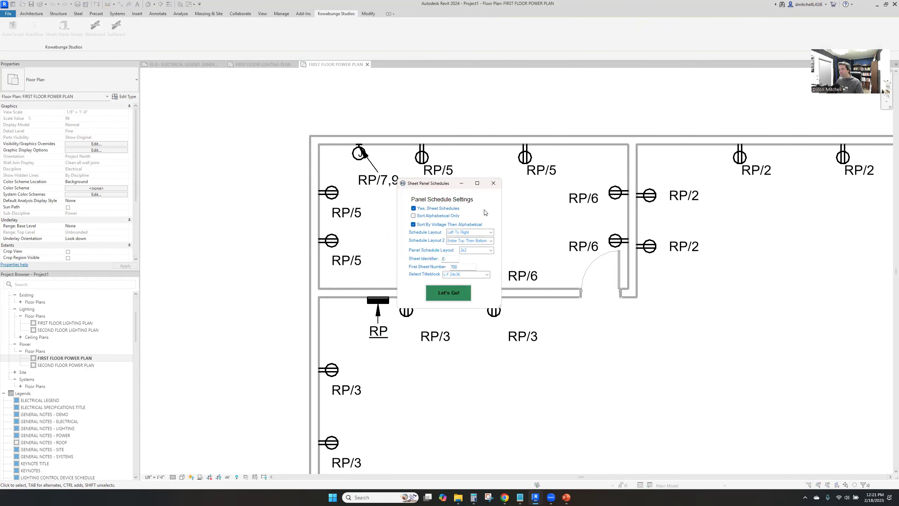
click(490, 232)
click(490, 243)
click(451, 293)
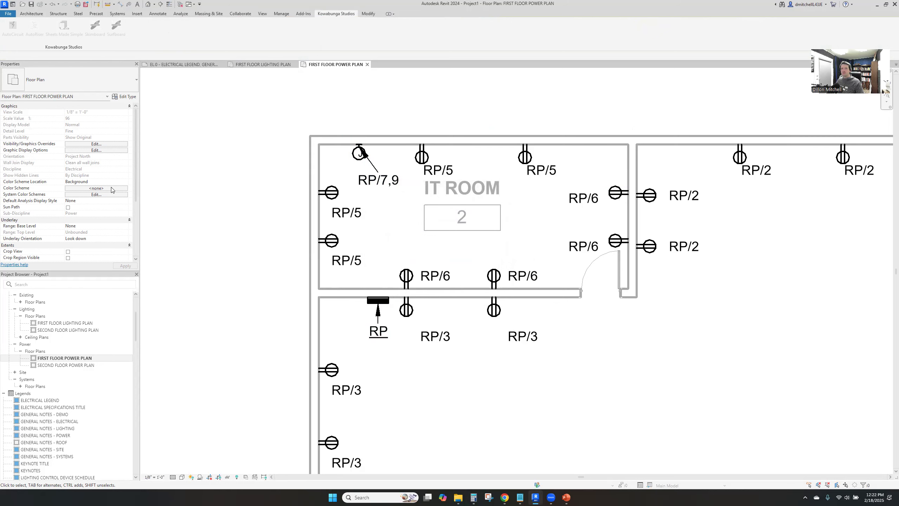
Open sheet E-700 - PANEL SCHEDULES and change its title block to VDS TITLEBLOCK 30X42
scroll(24, 444, down, 10)
scroll(24, 445, down, 5)
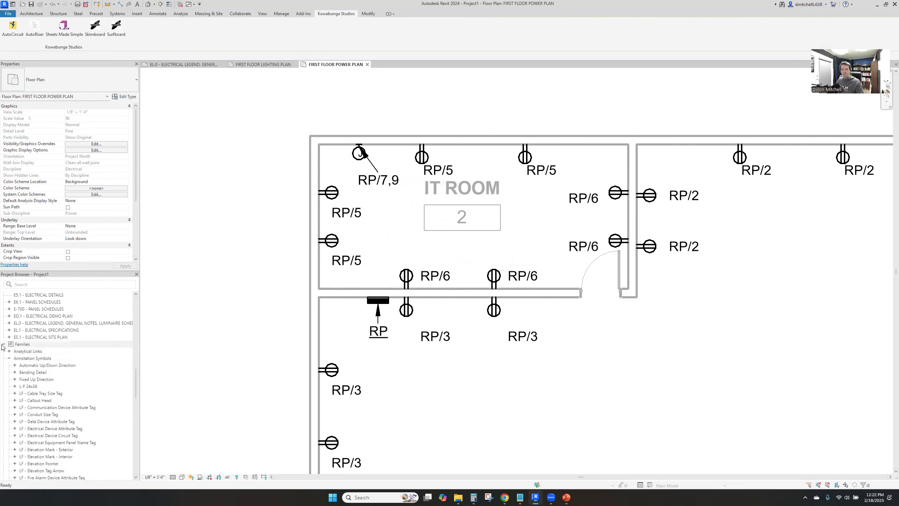
click(4, 344)
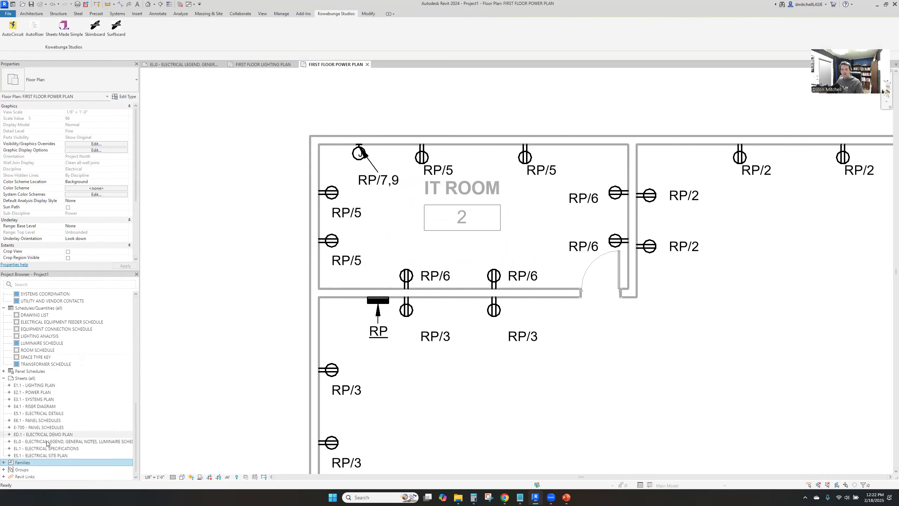
double_click(37, 427)
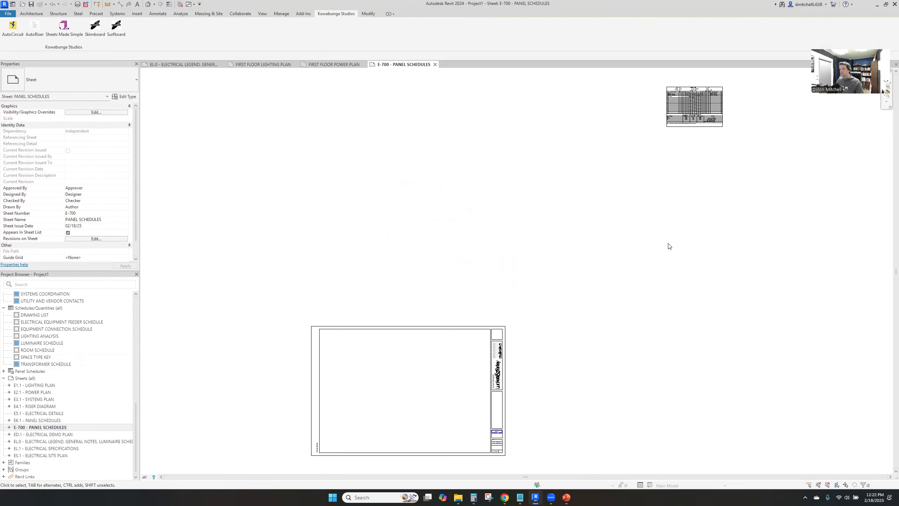
click(505, 370)
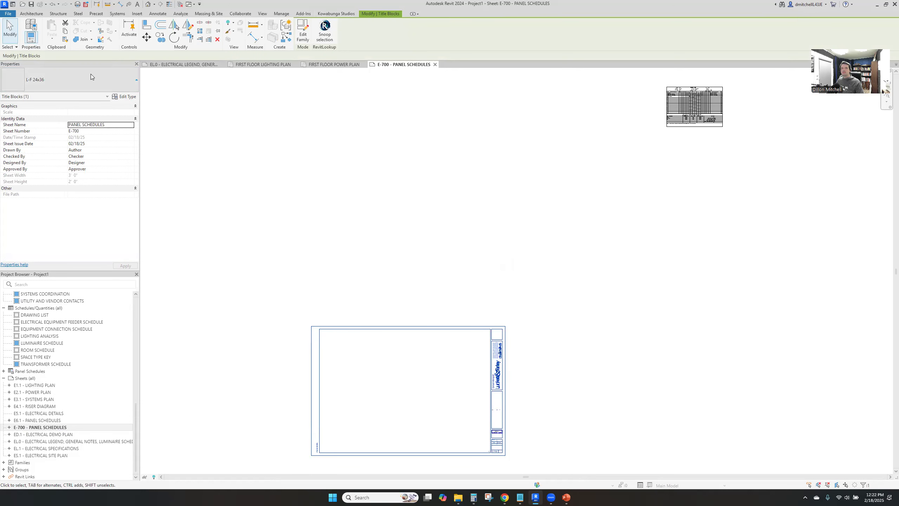
click(91, 74)
click(77, 132)
click(525, 213)
Move the RP panel schedule inside the upper-right corner of the E-700 sheet border and review its circuits and loads
drag(712, 106, 502, 321)
click(611, 261)
key(z)
key(e)
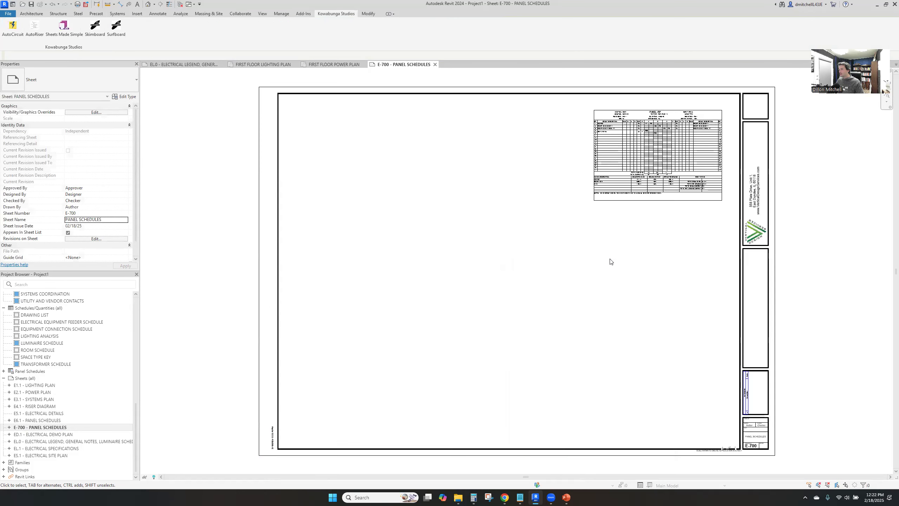
scroll(795, 279, down, 2)
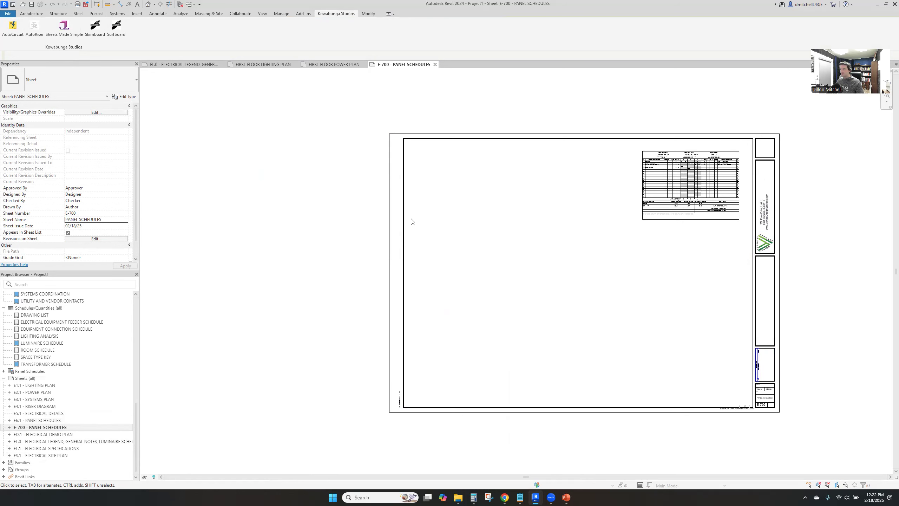
scroll(564, 184, up, 1)
scroll(686, 137, up, 2)
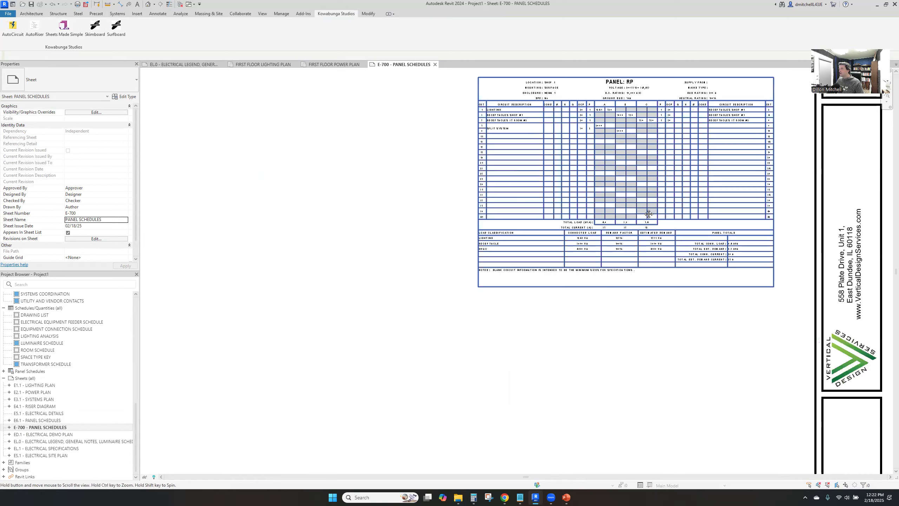
scroll(647, 167, up, 1)
scroll(647, 166, up, 2)
scroll(646, 168, down, 3)
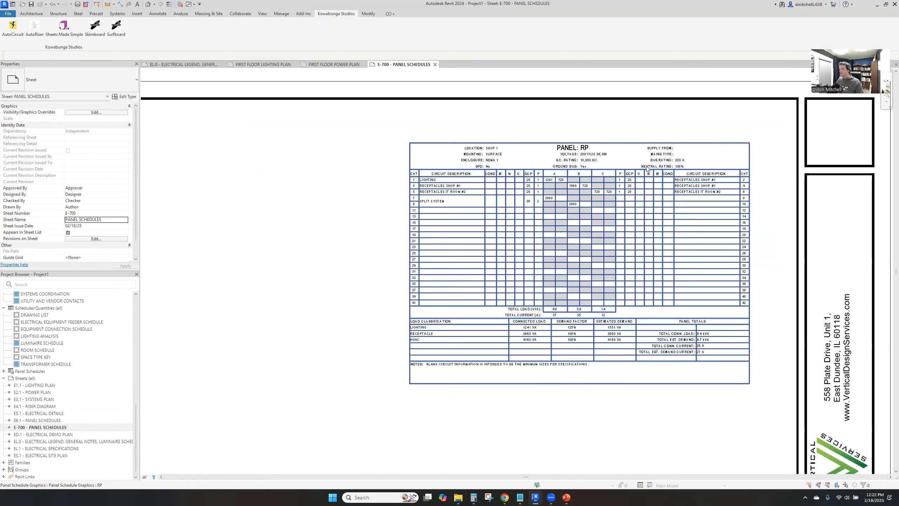
Remove the RP panel schedule from sheet E-700 and delete both panel schedule sheets, E6.1 and E-700, from the project
click(646, 168)
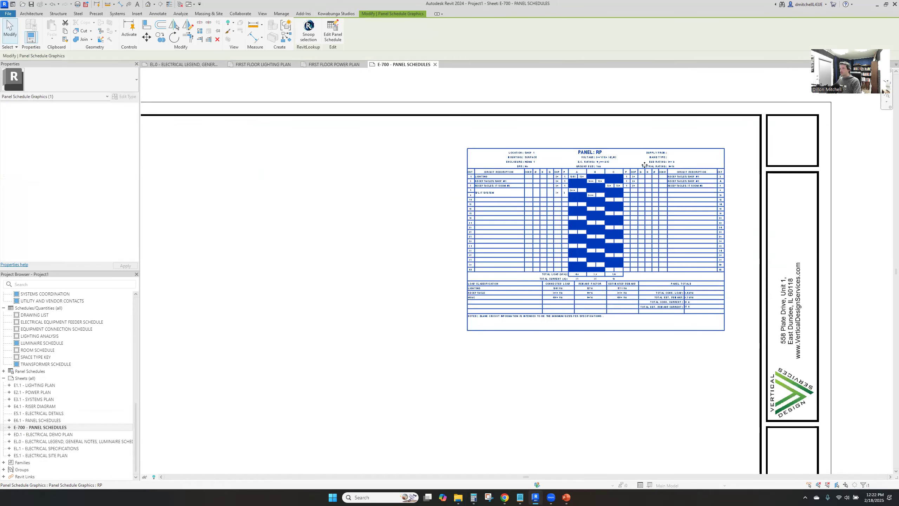
key(Delete)
click(633, 115)
click(52, 421)
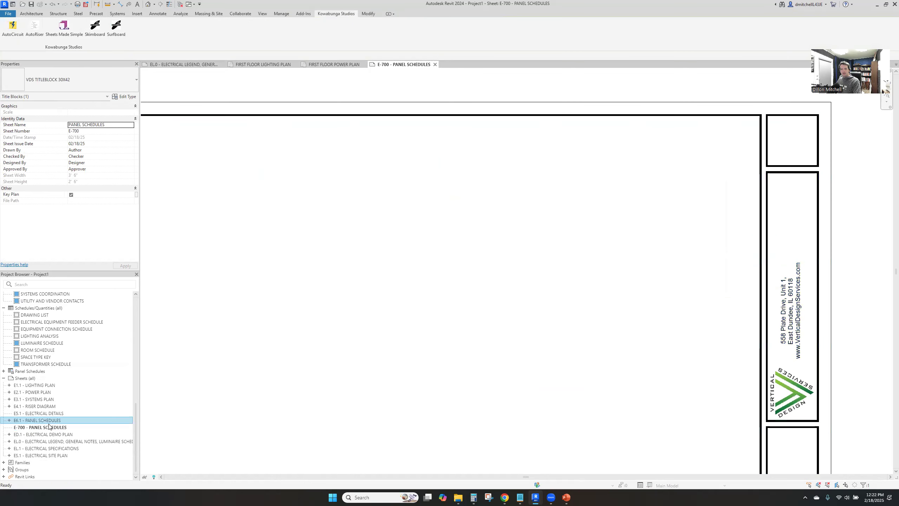
key(Delete)
click(52, 426)
key(Delete)
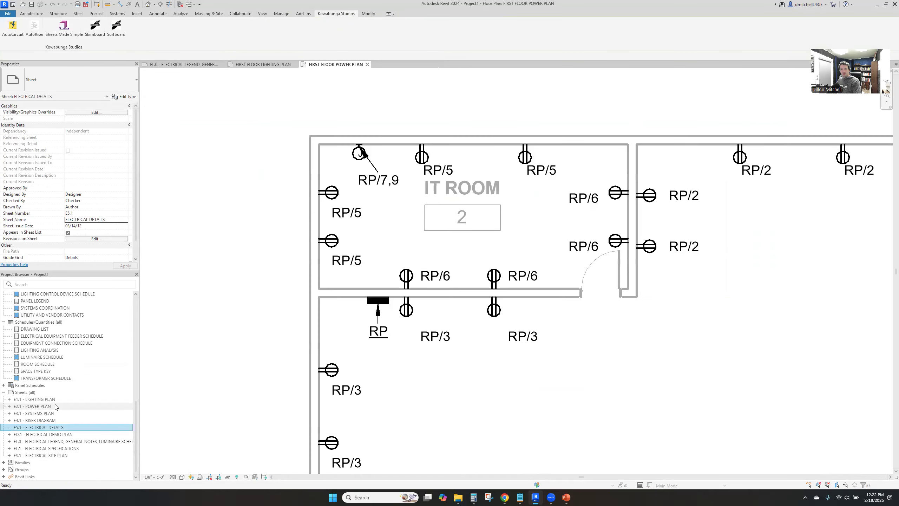
Open sheet EL.0 and place the RP panel schedule on it, between the luminaire schedule and the lighting control device schedule
double_click(44, 442)
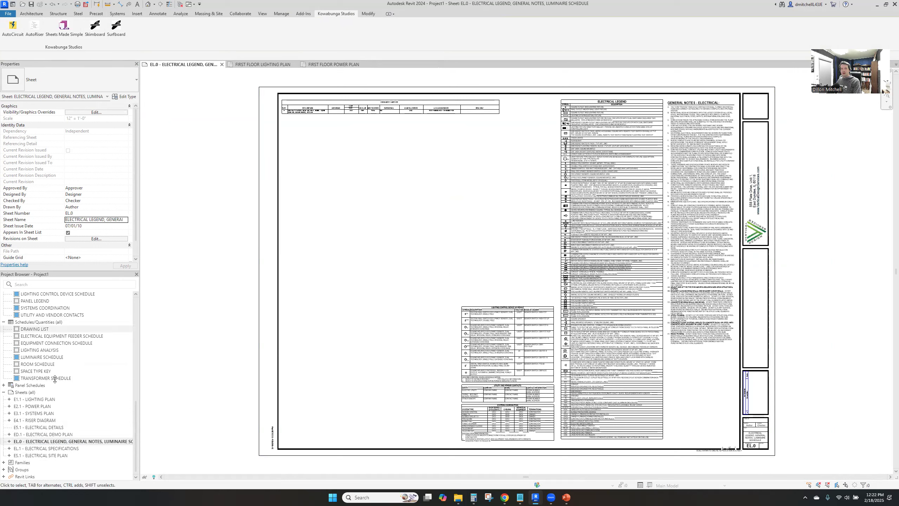
double_click(27, 385)
click(23, 391)
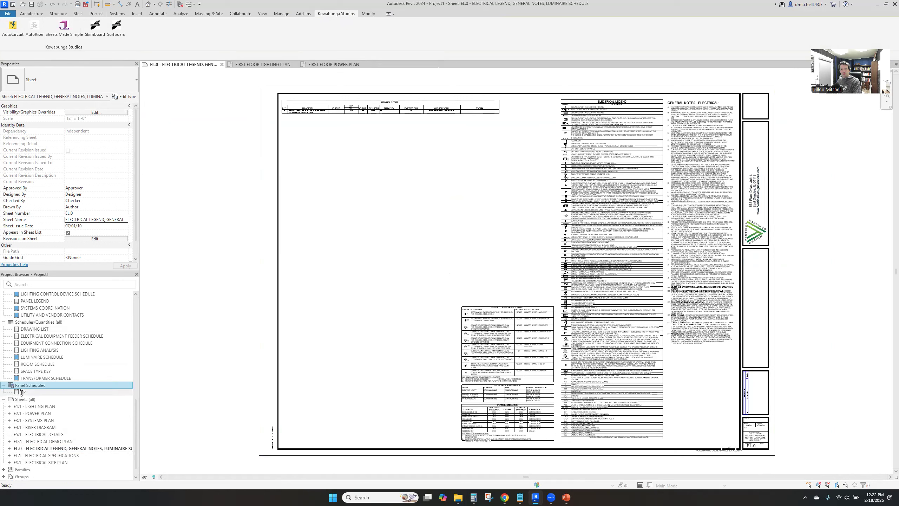
drag(23, 392, 357, 340)
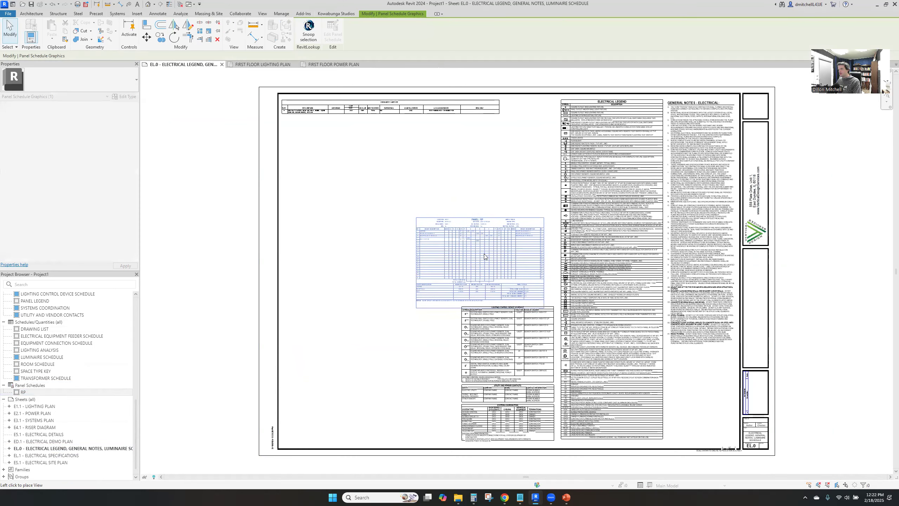
click(484, 254)
Delete the lighting control device schedule, utility and vendor contacts, and systems coordination legends from sheet EL.0
scroll(487, 331, up, 2)
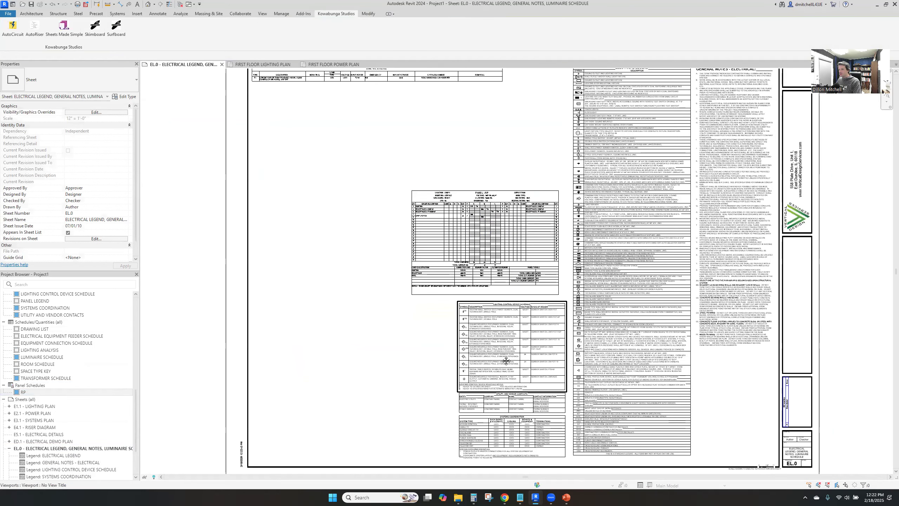
scroll(470, 263, up, 3)
click(451, 343)
key(Delete)
scroll(467, 262, up, 1)
middle_drag(467, 262, 472, 183)
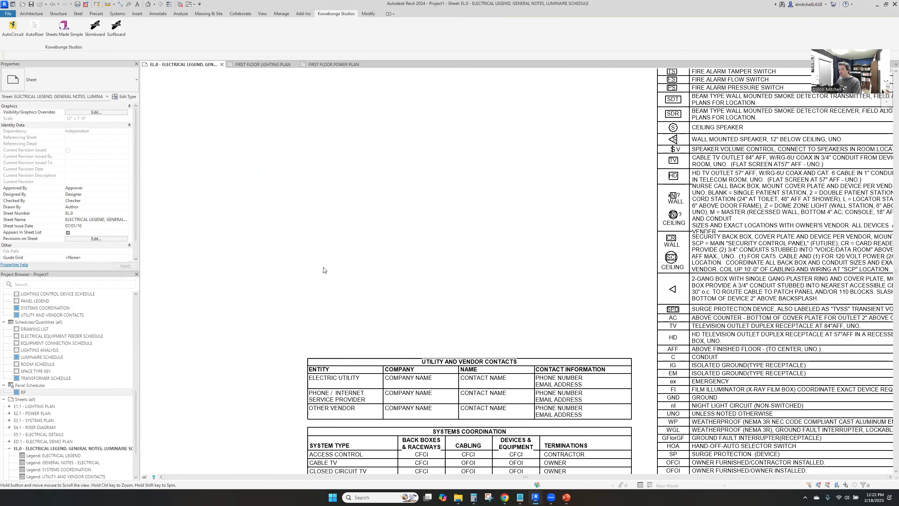
scroll(323, 270, down, 1)
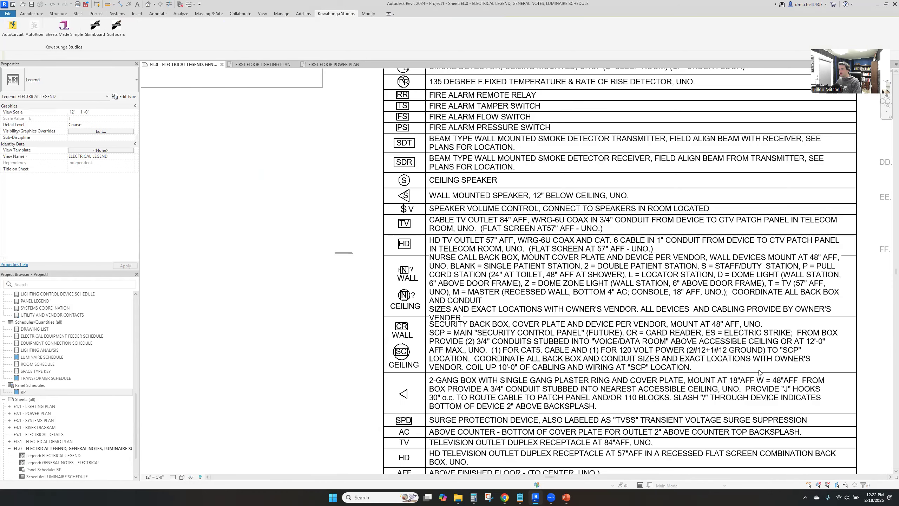
In the ELECTRICAL LEGEND view, delete the symbols and descriptions of the nurse call and security back box entries
drag(370, 261, 761, 374)
key(Escape)
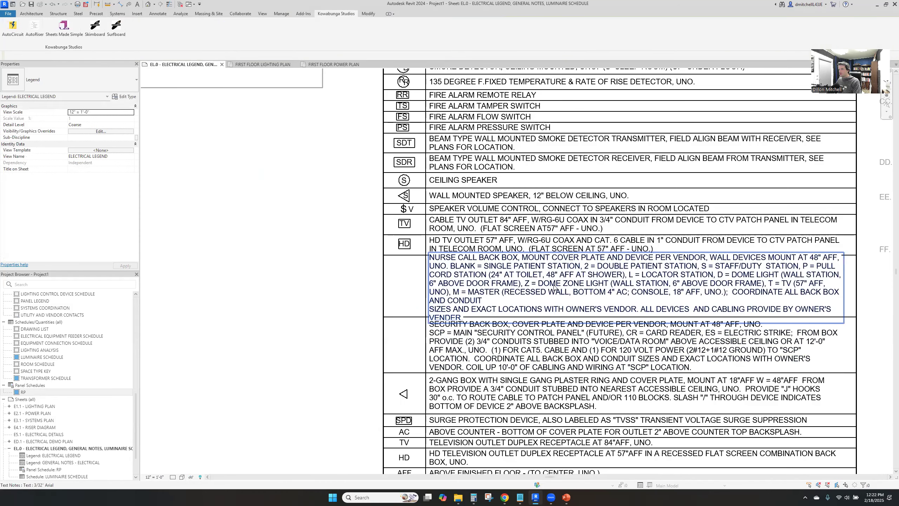
key(Delete)
click(557, 341)
key(Delete)
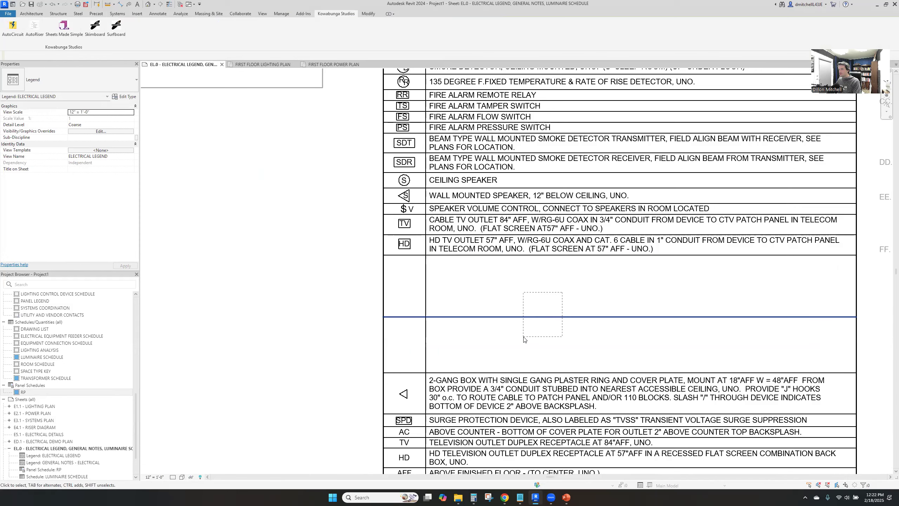
Delete the legend's ceiling speaker, wall speaker, volume control, cable TV and HD TV outlet entries along with their row lines
scroll(324, 335, down, 1)
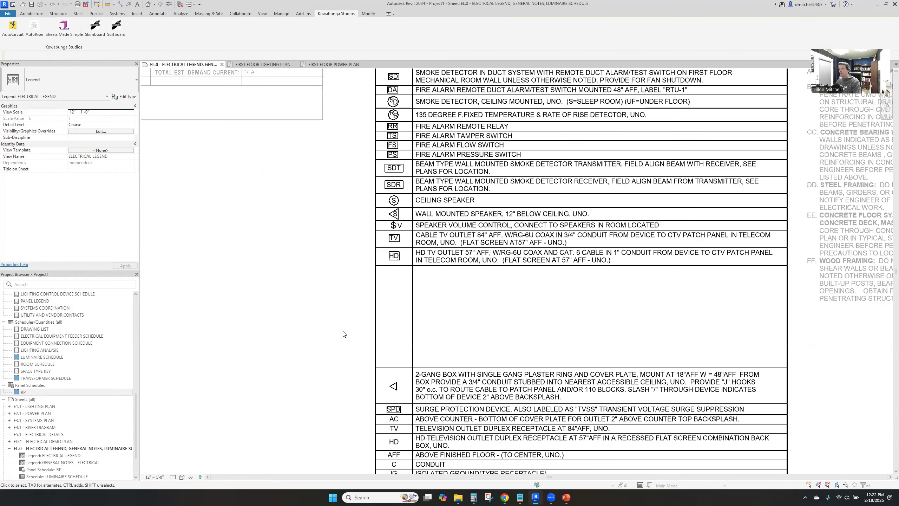
drag(319, 235, 544, 285)
drag(318, 234, 680, 342)
key(Delete)
drag(493, 289, 428, 220)
key(Delete)
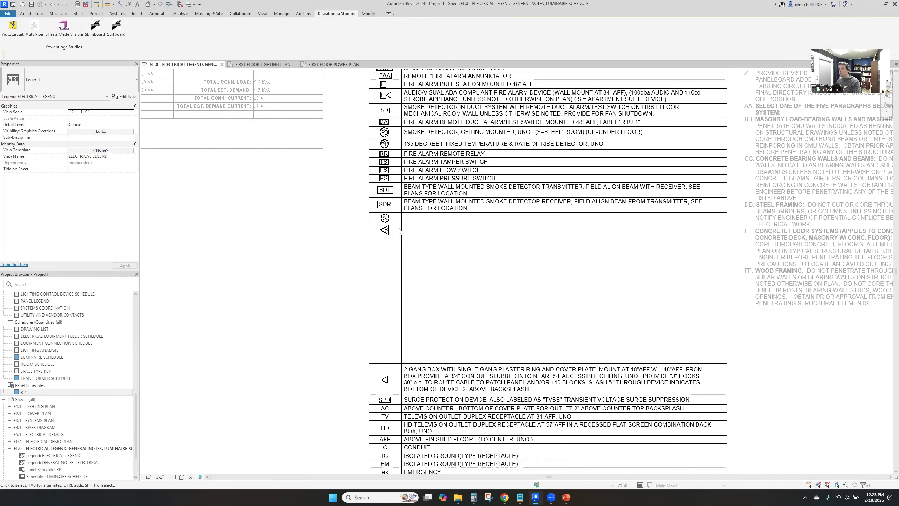
scroll(386, 225, up, 3)
key(Delete)
scroll(433, 349, down, 3)
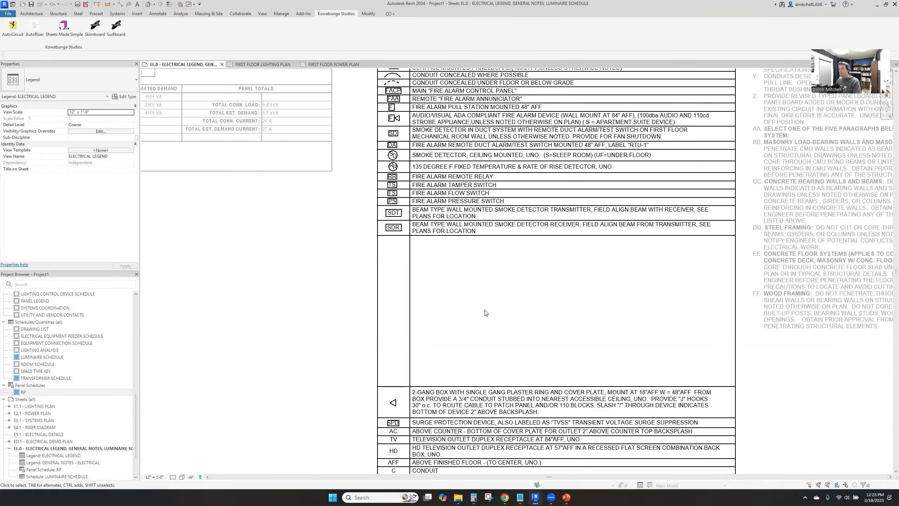
scroll(483, 308, down, 2)
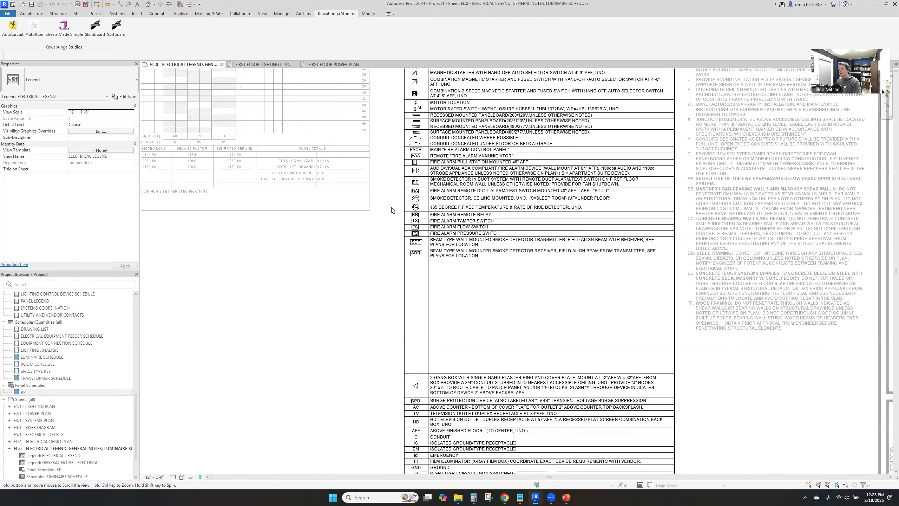
Move the legend's remaining rows, from the 2-gang box entry down, up against the SDR smoke detector receiver row to close the gap
middle_drag(391, 211, 391, 214)
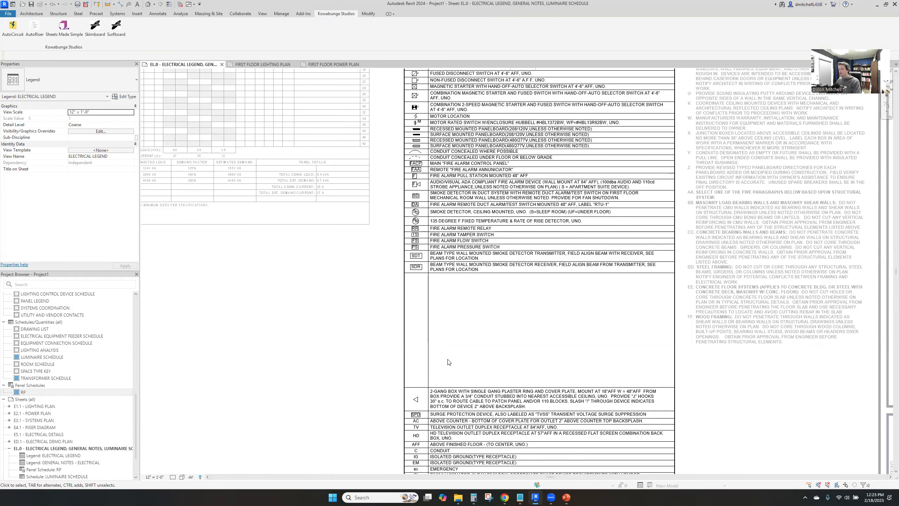
scroll(414, 262, down, 3)
drag(361, 195, 571, 353)
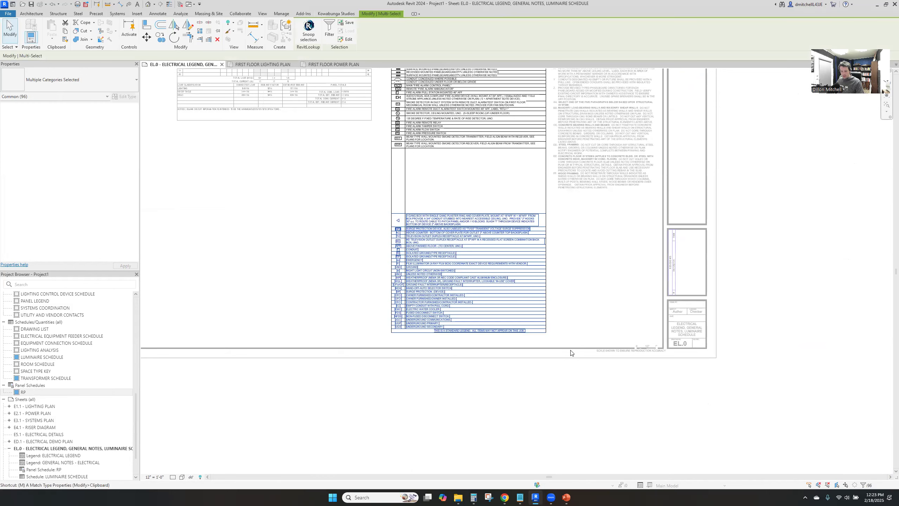
click(402, 205)
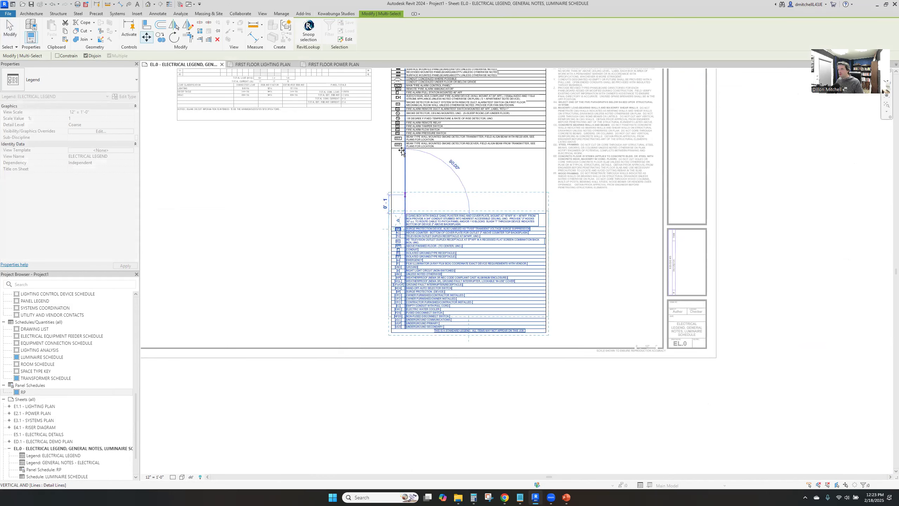
click(440, 168)
key(Escape)
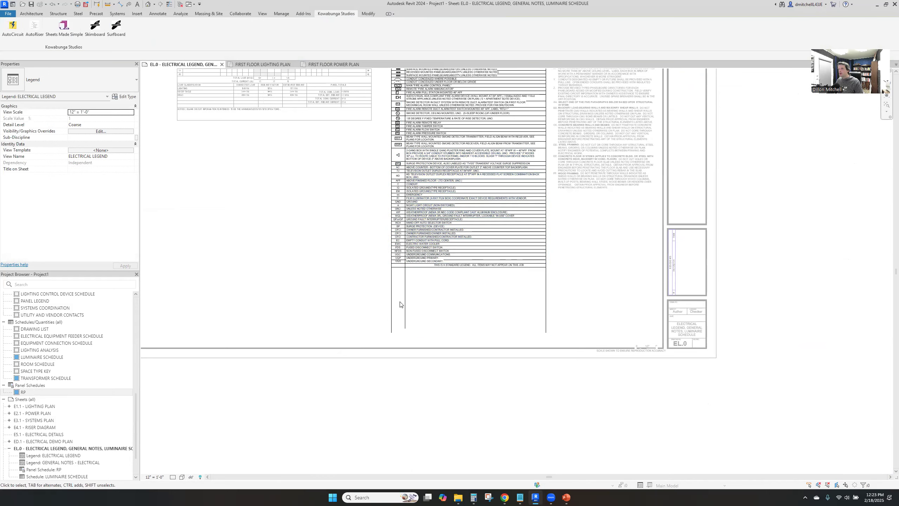
Shorten the electrical legend's column divider and both vertical border lines to end at the table's bottom edge
drag(406, 329, 405, 266)
click(391, 314)
drag(391, 332, 391, 266)
scroll(392, 267, up, 1)
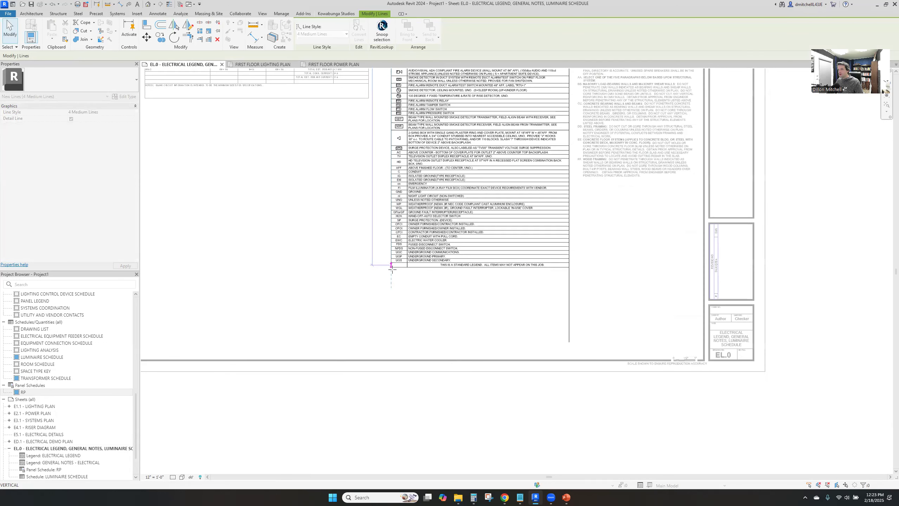
scroll(392, 268, up, 2)
key(Escape)
click(801, 438)
drag(802, 440, 802, 266)
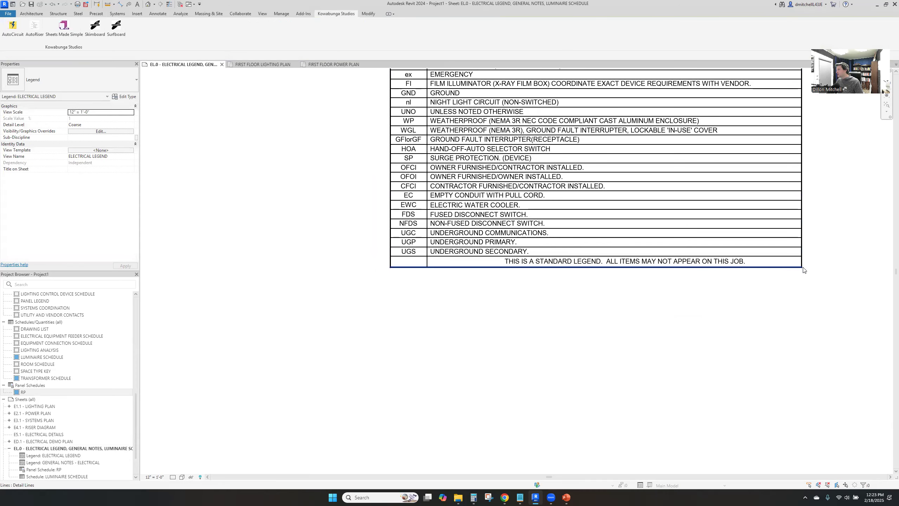
Snap the border line ends together at the legend's two bottom corners and return to sheet EL.0
click(801, 267)
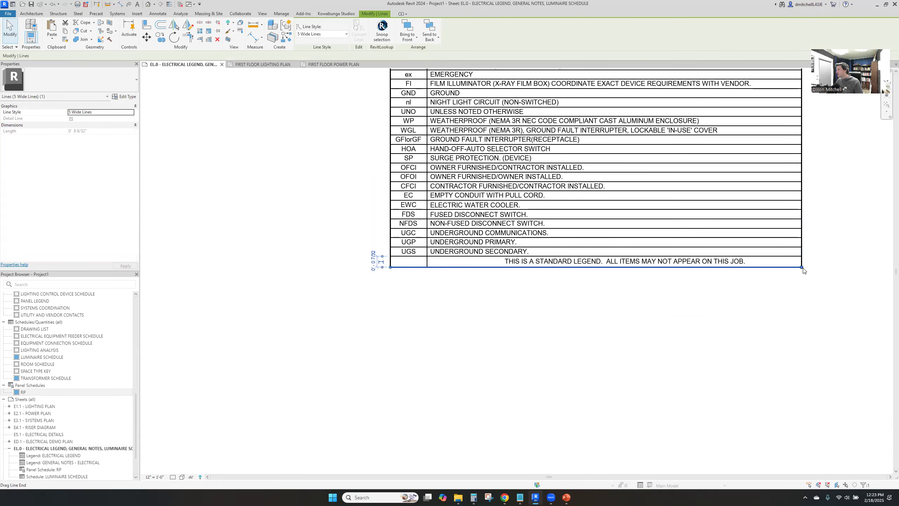
drag(801, 268, 801, 266)
click(578, 281)
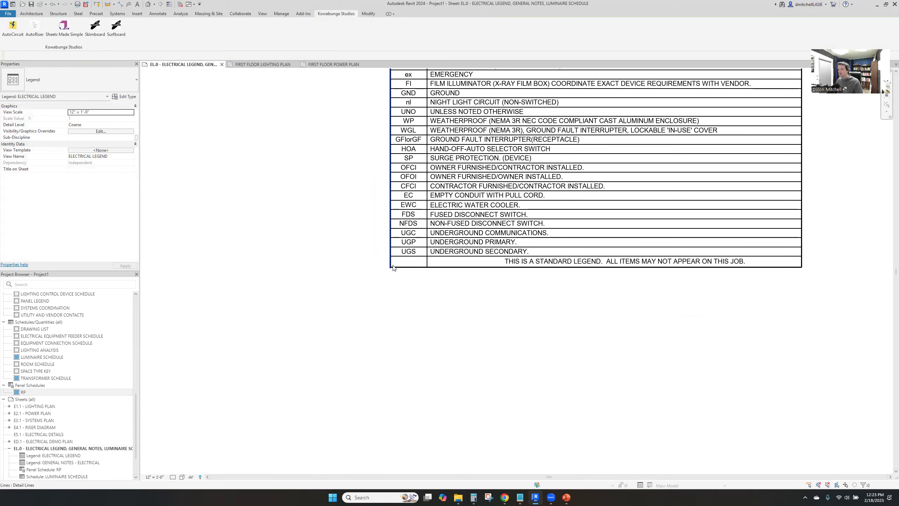
click(392, 268)
drag(391, 266, 390, 268)
click(375, 300)
scroll(374, 300, down, 3)
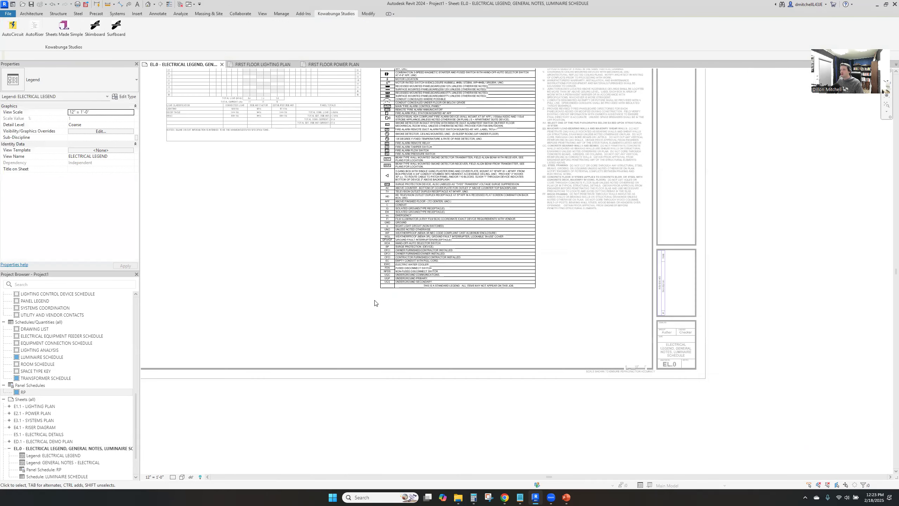
middle_click(375, 300)
middle_click(376, 301)
double_click(416, 196)
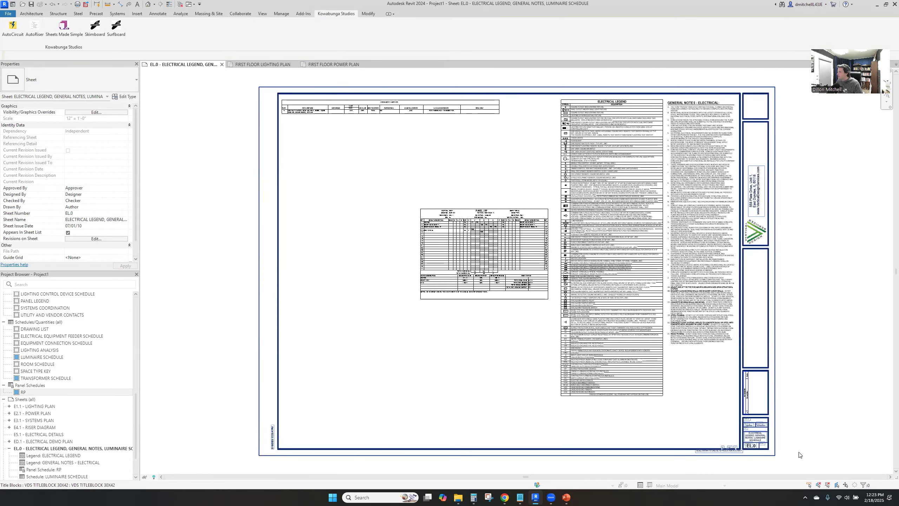
Review sheet EL.0, examining the luminaire schedule, the shortened electrical legend and the RP panel schedule's circuits and loads
scroll(767, 445, up, 1)
scroll(726, 404, up, 1)
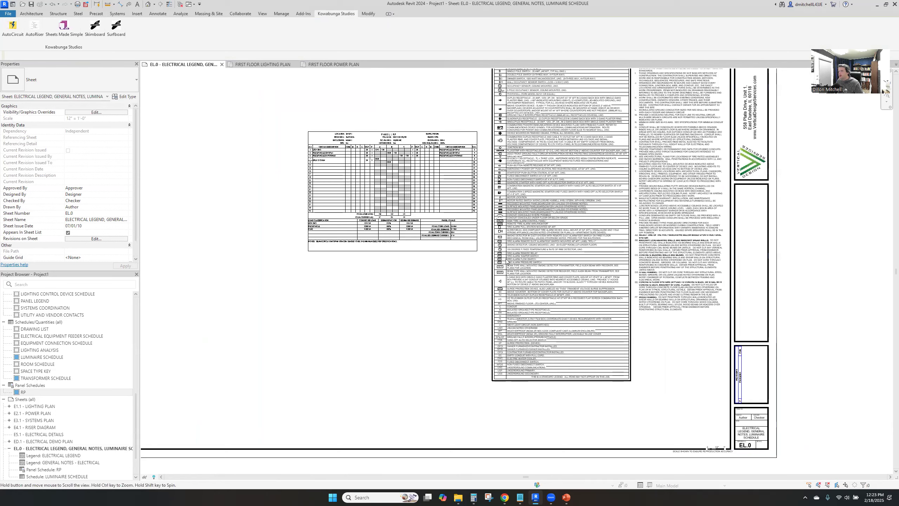
middle_click(354, 126)
middle_click(354, 126)
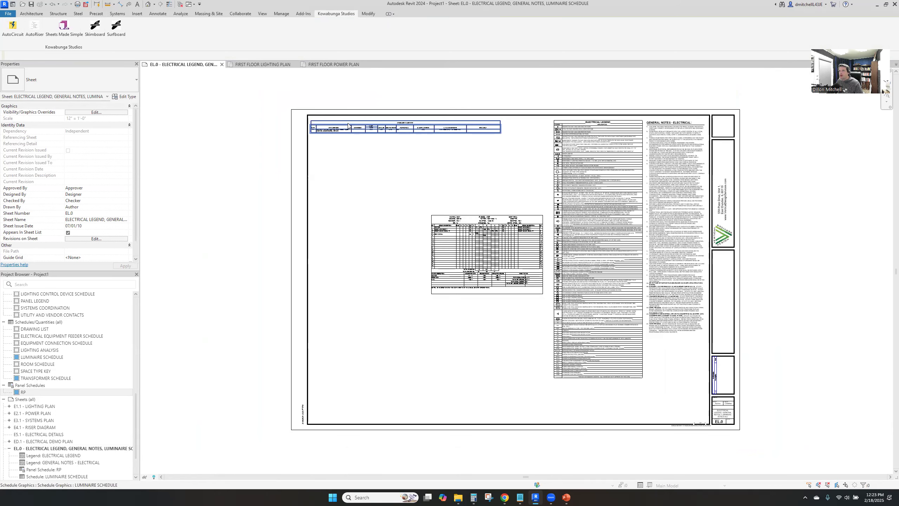
scroll(349, 125, up, 10)
scroll(528, 301, down, 1)
scroll(528, 300, down, 1)
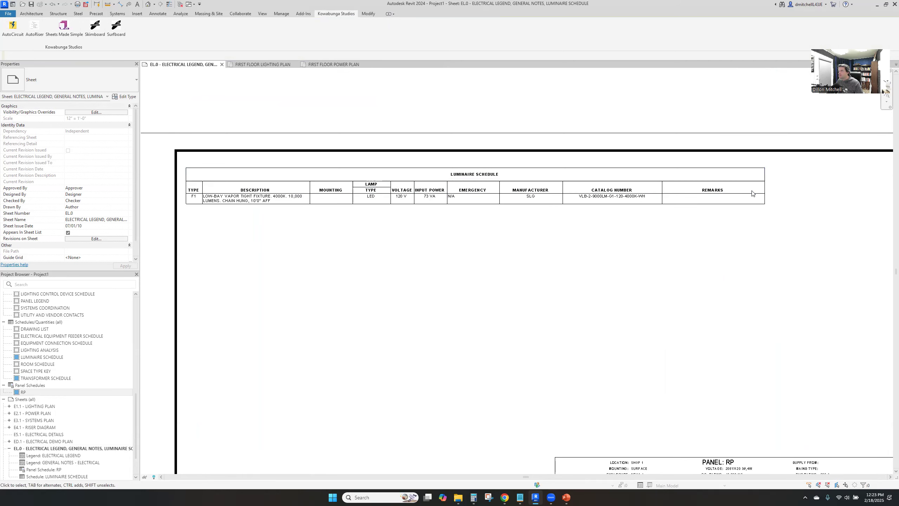
middle_click(700, 243)
middle_click(700, 244)
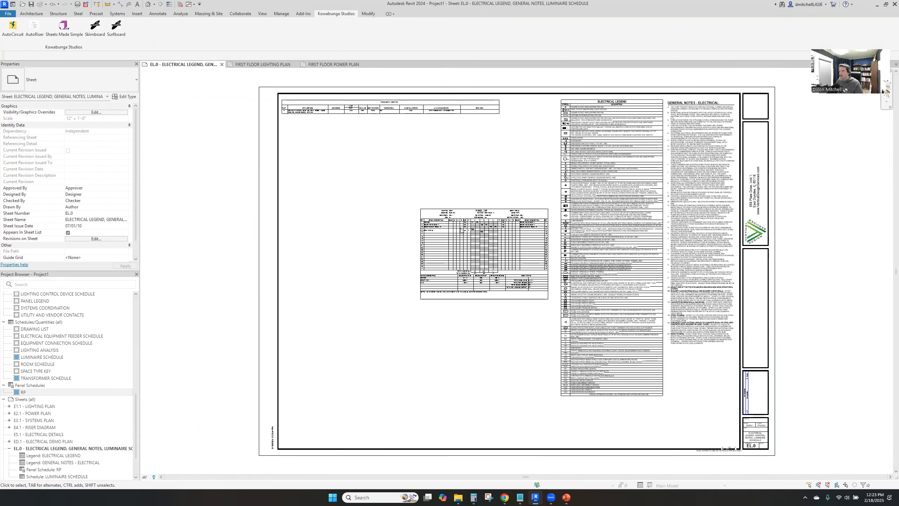
scroll(488, 220, up, 3)
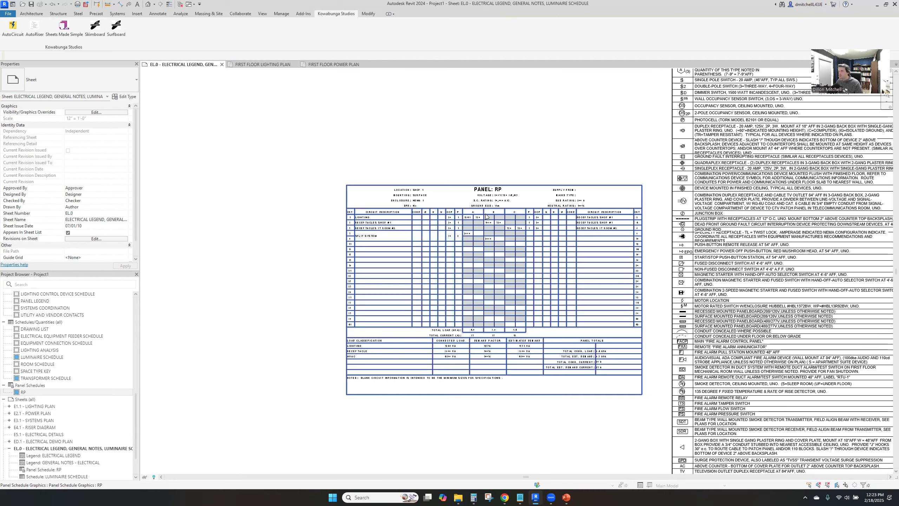
scroll(499, 215, up, 2)
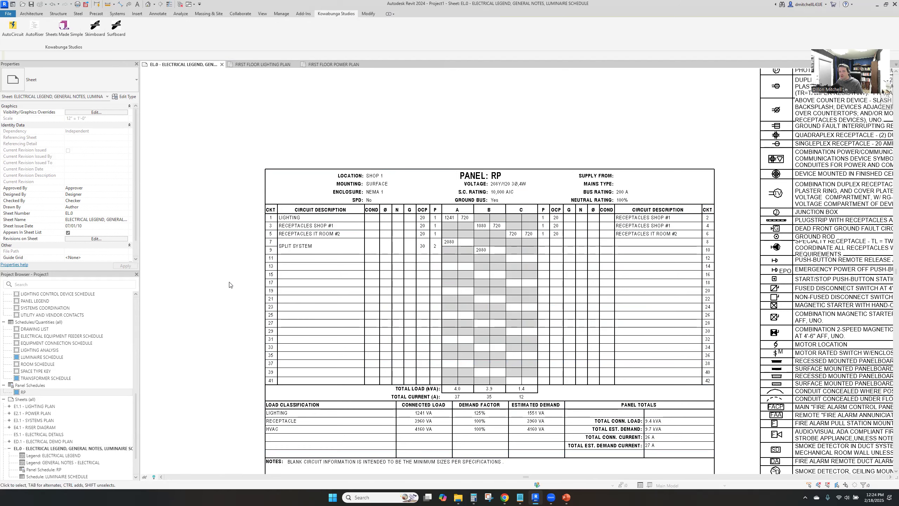
middle_click(229, 282)
middle_click(229, 281)
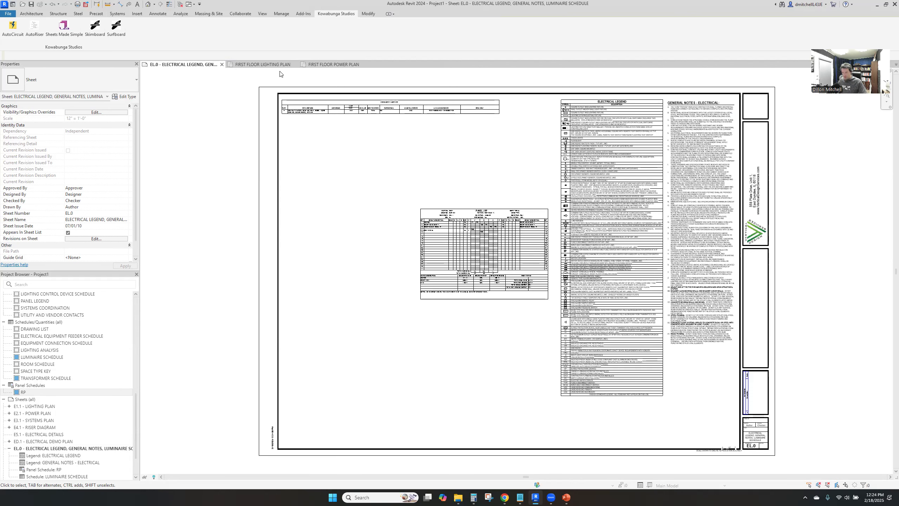
In the first floor power plan, place two more SPLIT SYSTEM junction boxes on the shop's right-hand wall, near the RP/4 receptacles
click(332, 64)
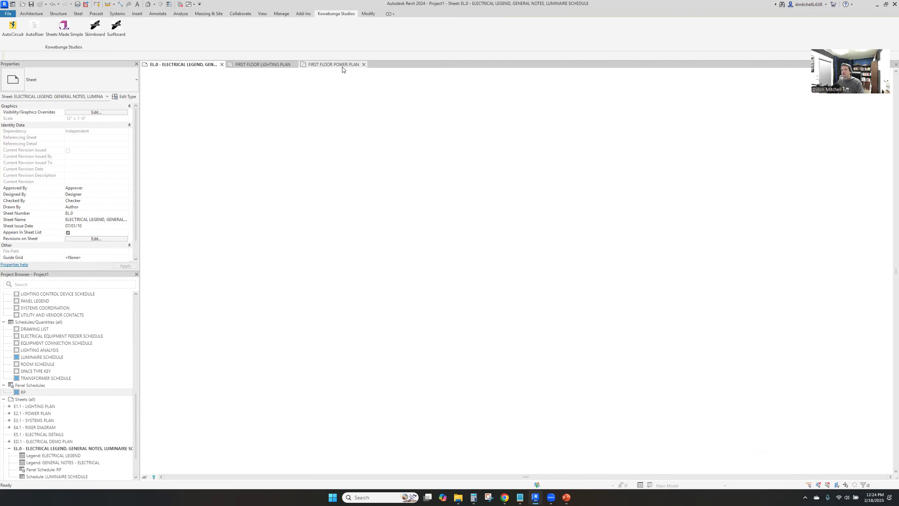
click(359, 153)
key(c)
key(s)
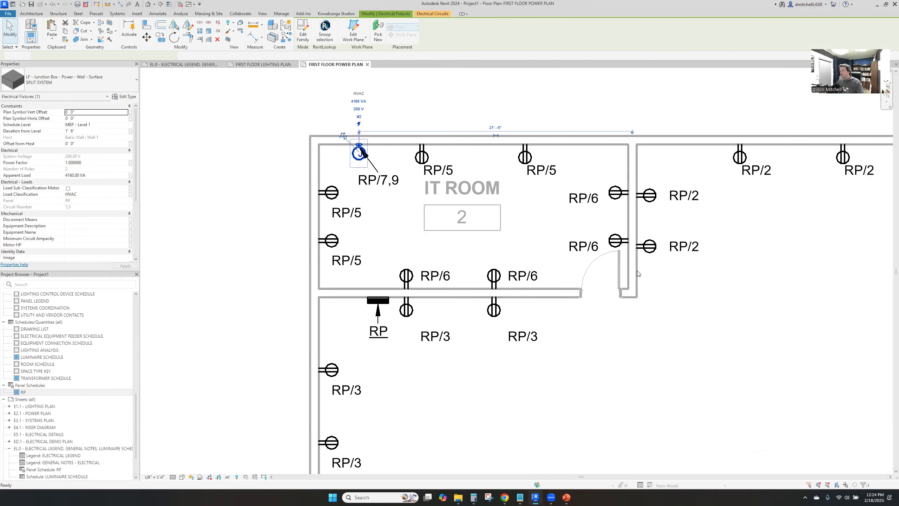
middle_drag(718, 263, 367, 271)
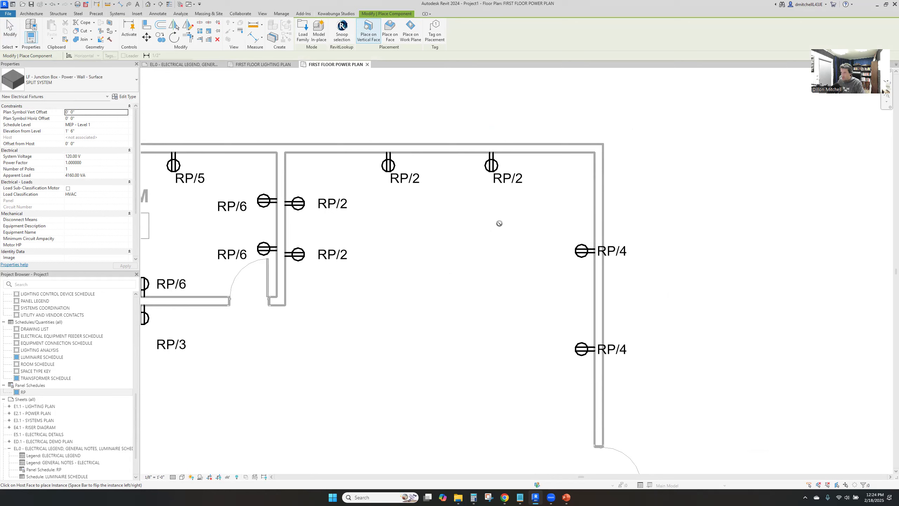
click(595, 220)
mouse_move(572, 302)
middle_down()
mouse_move(557, 140)
mouse_move(575, 295)
middle_up()
scroll(519, 346, down, 3)
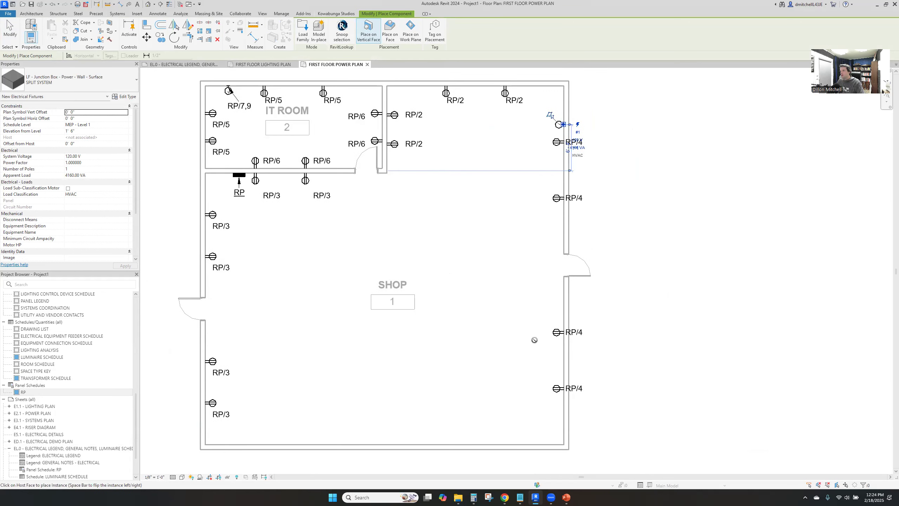
key(Escape)
key(Escape)
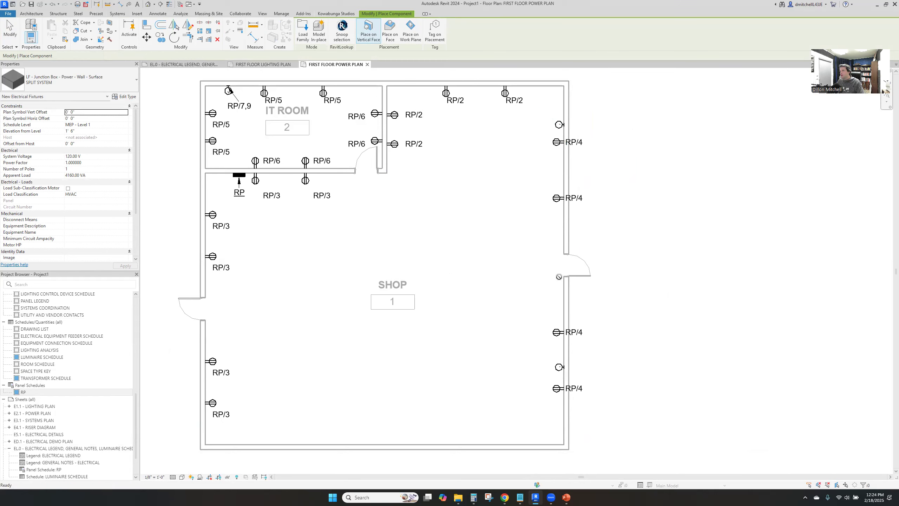
Tag both new SPLIT SYSTEM junction boxes with leaders, placing the tags to the left of each box
click(563, 124)
click(559, 366)
key(t)
key(g)
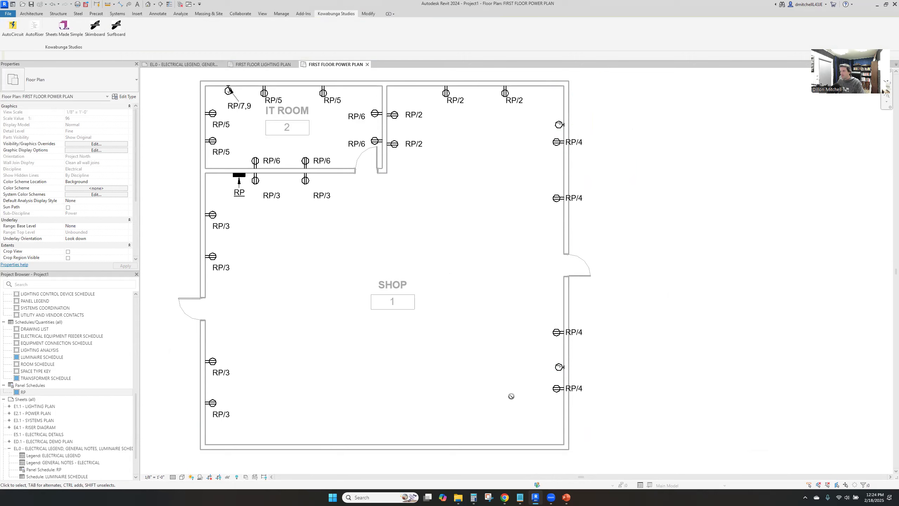
click(559, 366)
click(560, 124)
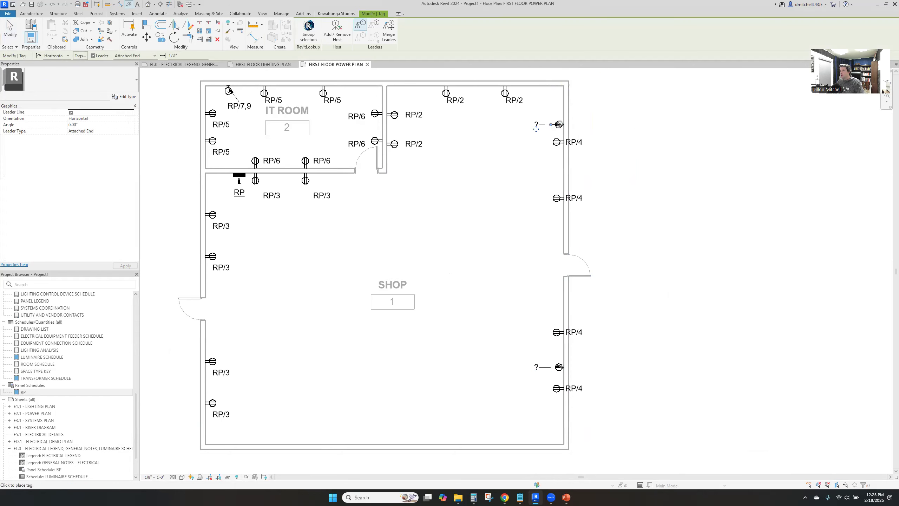
key(Escape)
Create a two-pole power circuit on panel RP for the upper new SPLIT SYSTEM junction box
click(560, 124)
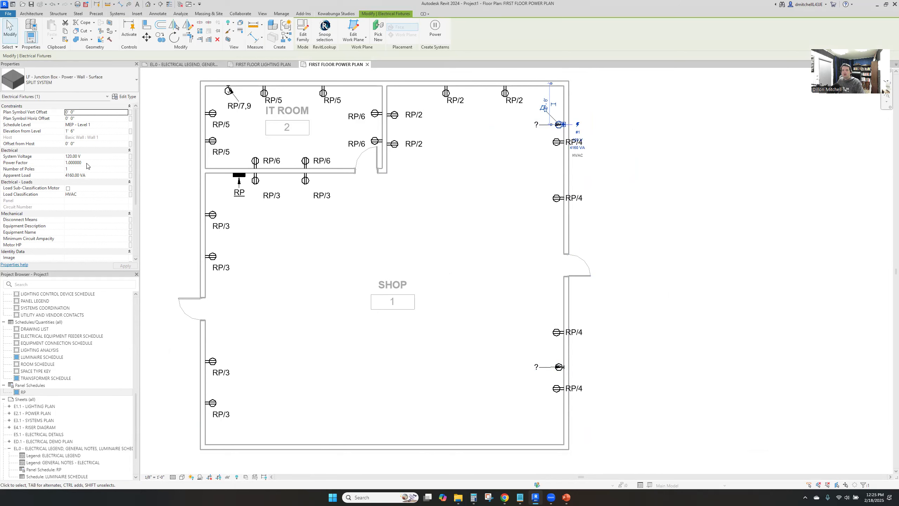
click(435, 33)
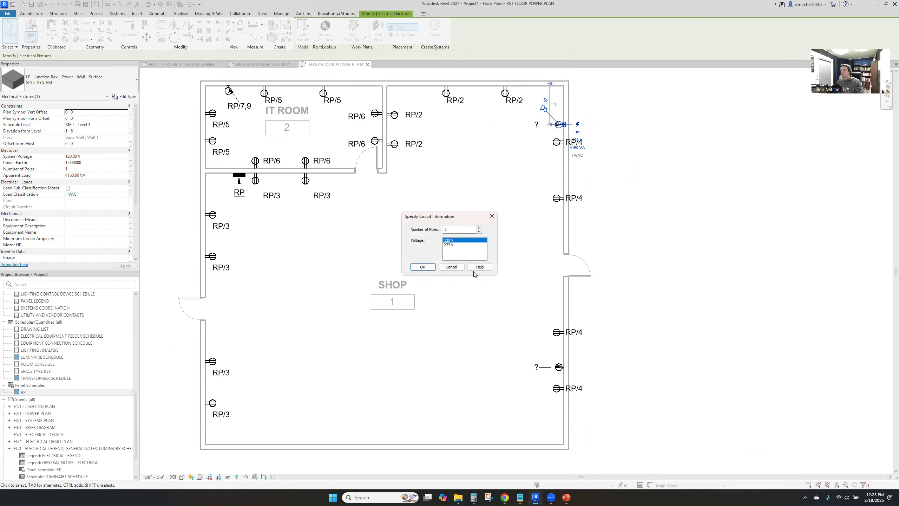
click(479, 229)
click(422, 266)
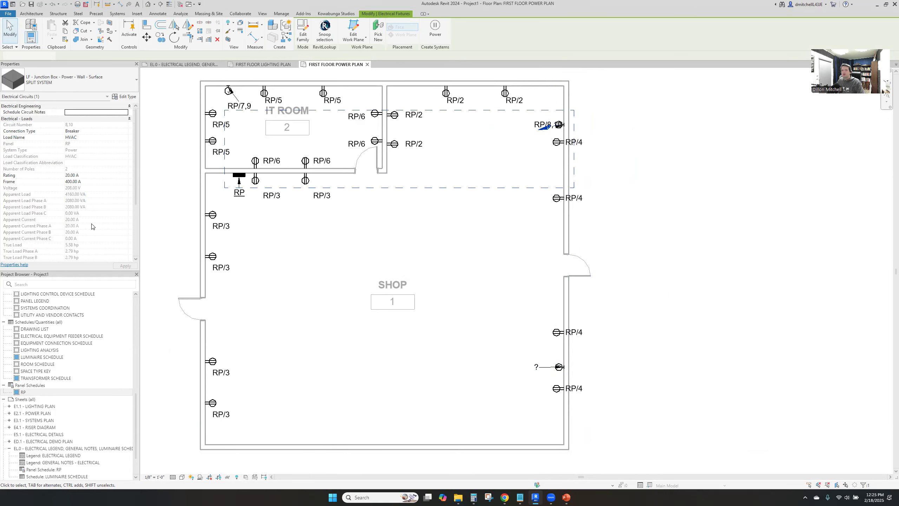
Name the new circuit's load HVAC TESTING and set both its rating and frame to 30 A
click(91, 137)
text(TEST)
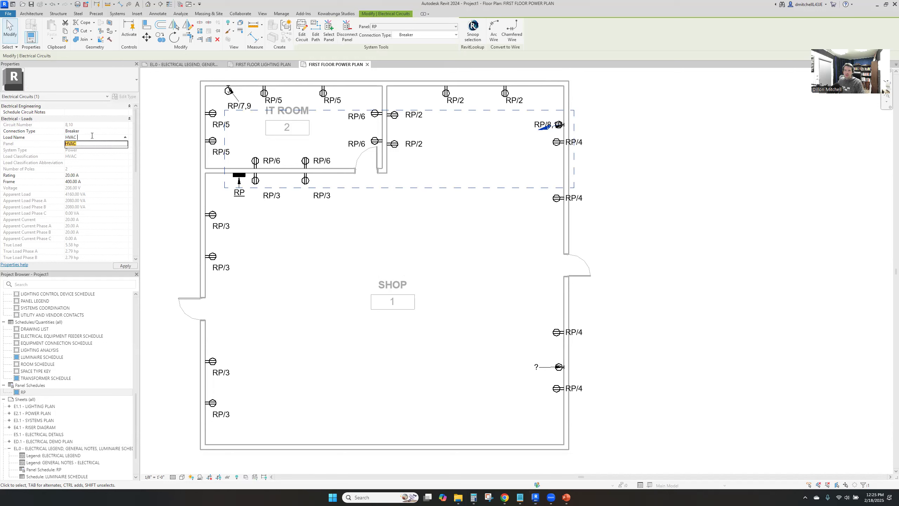
text(ING)
key(Return)
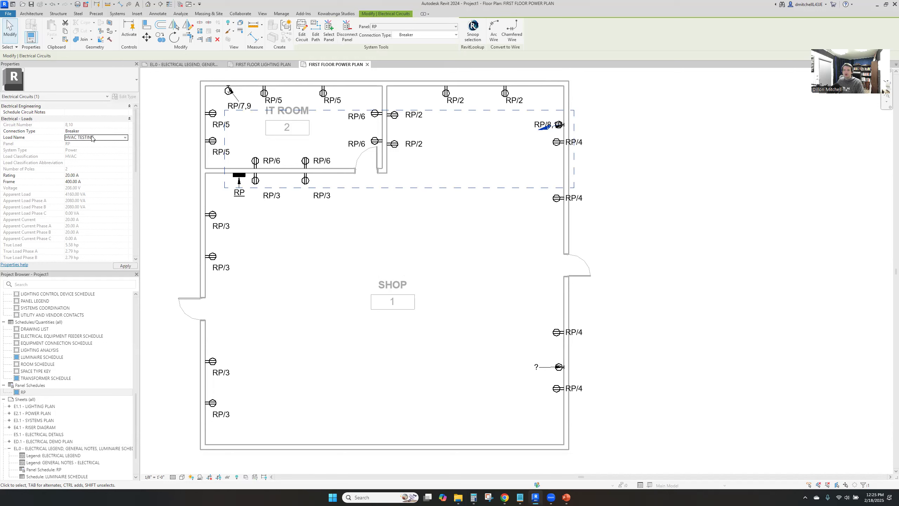
click(100, 176)
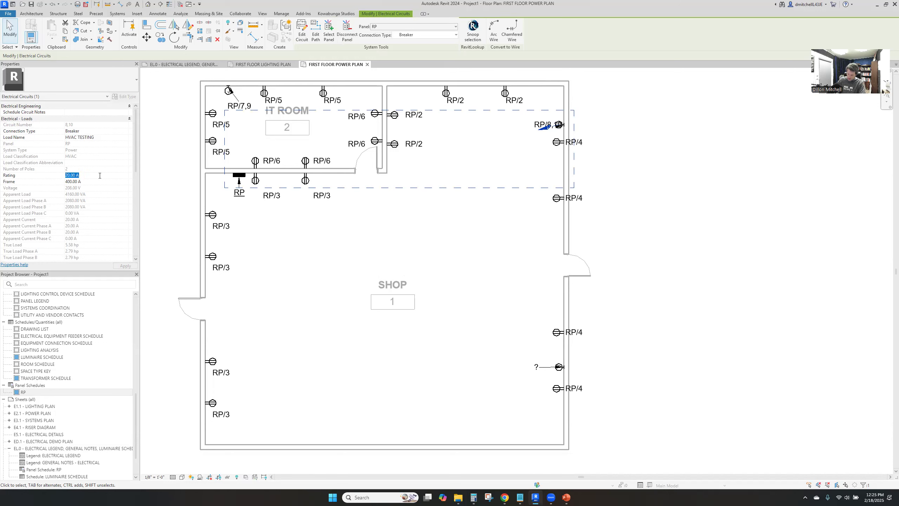
text(30.00 A)
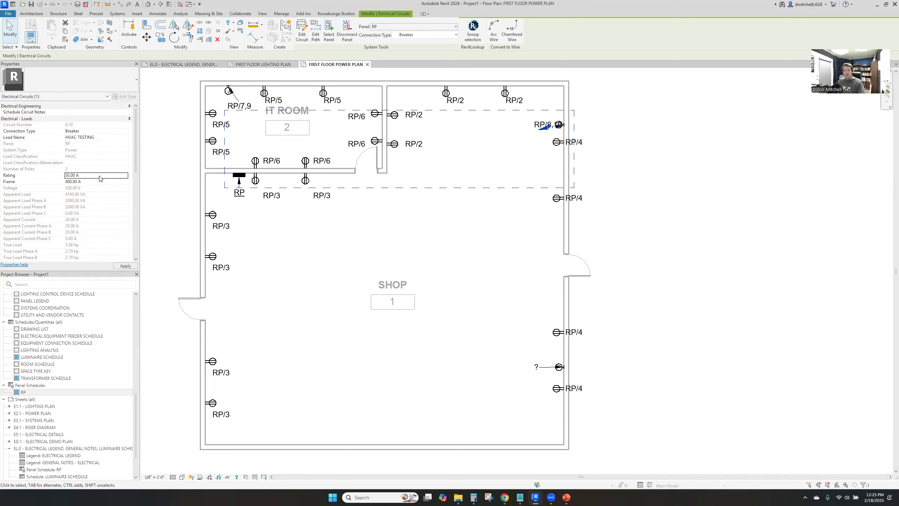
click(98, 182)
text(30.00 A)
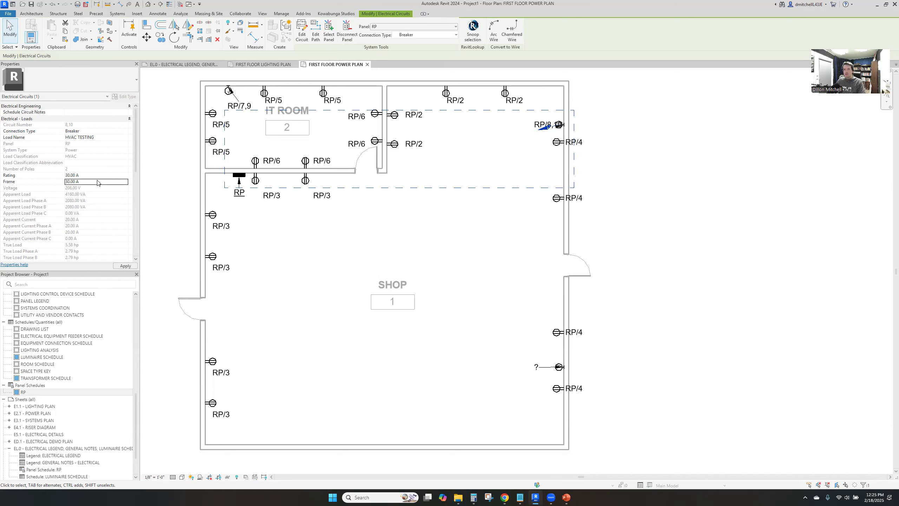
click(396, 277)
Create a power circuit for the lower new SPLIT SYSTEM junction box on the shop's right-hand wall
click(558, 367)
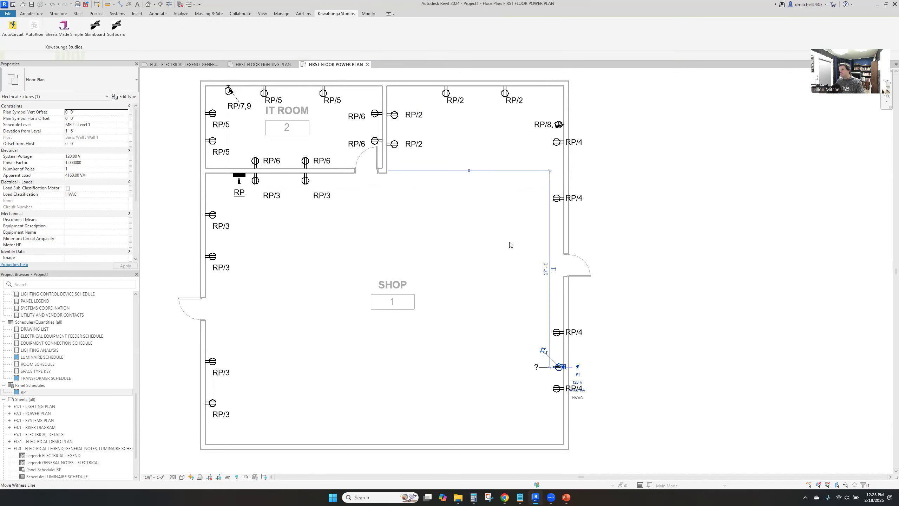
click(435, 29)
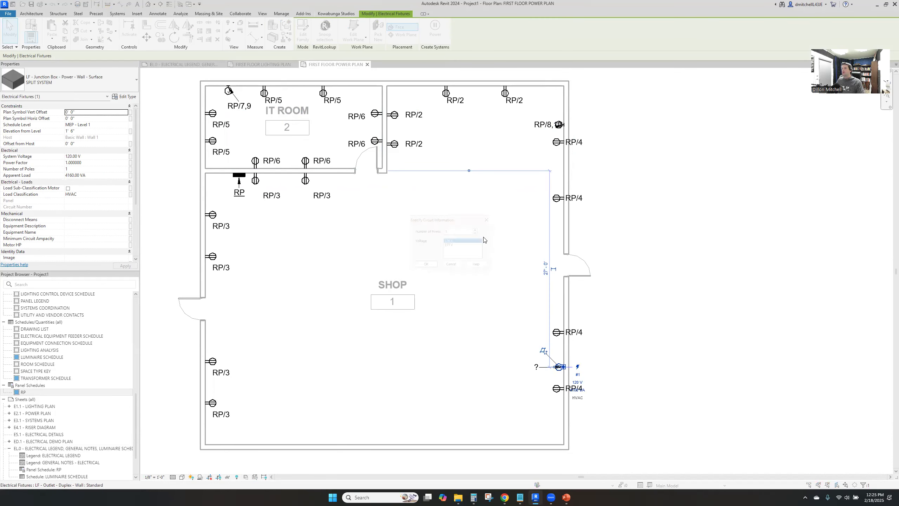
click(422, 266)
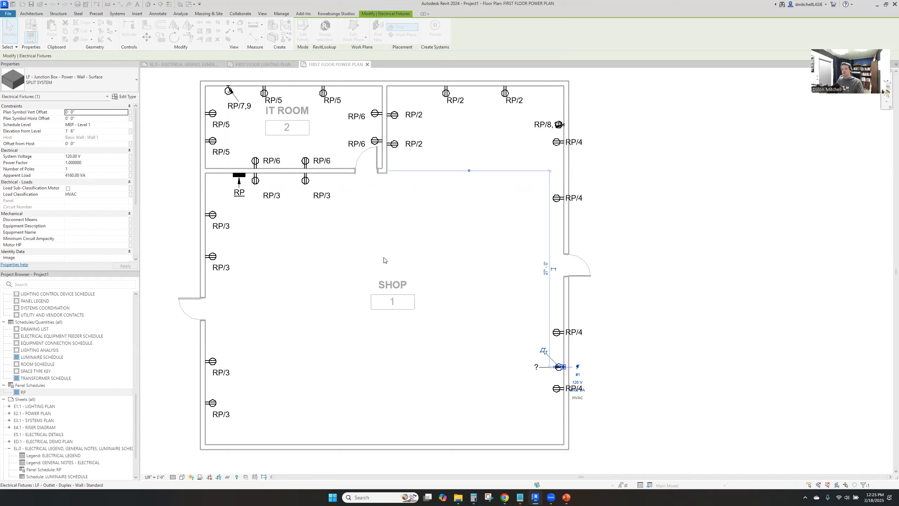
Set the lower right-wall split system circuit's rating to 30 A and name its load HVAC TESTING
click(99, 175)
text(30.00 A)
key(Tab)
click(102, 138)
text(TESTING)
click(331, 291)
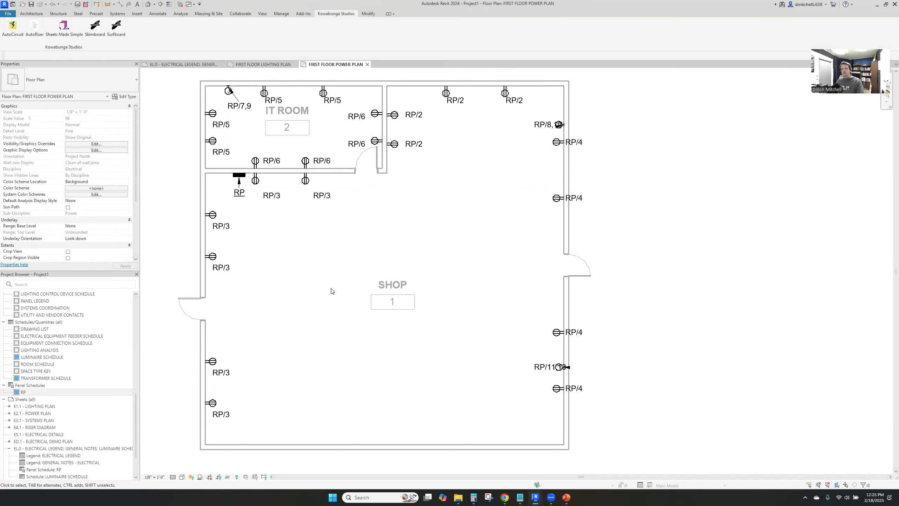
Shift the circuit tags of both right-wall junction boxes further left so they clear the symbols
drag(537, 367, 511, 367)
click(528, 125)
drag(528, 124, 508, 124)
click(516, 160)
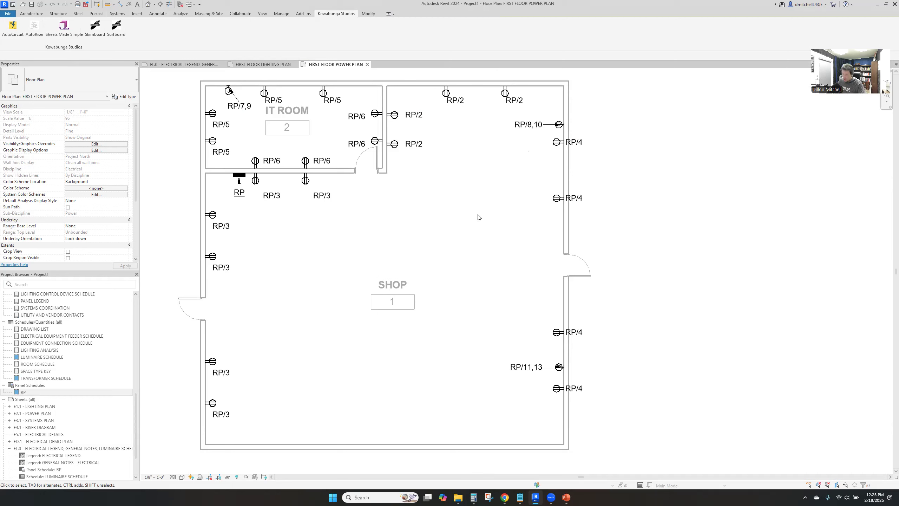
Place two more SPLIT SYSTEM junction boxes: one on the upper wall near the right corner, one on the left wall near the lower corner
click(558, 125)
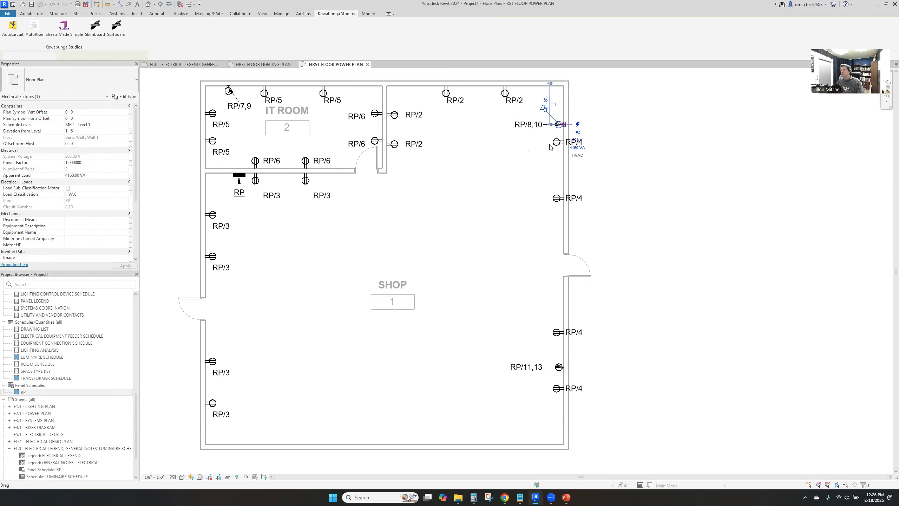
key(c)
key(s)
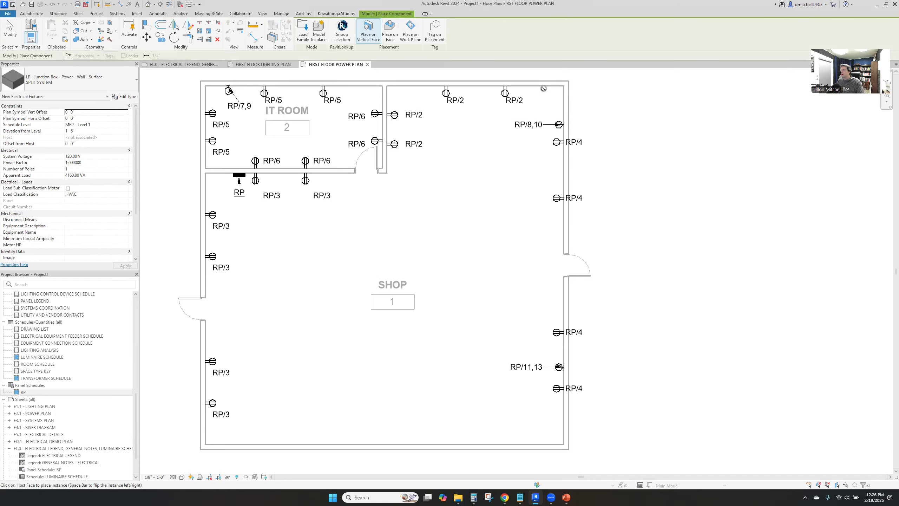
click(544, 89)
click(209, 428)
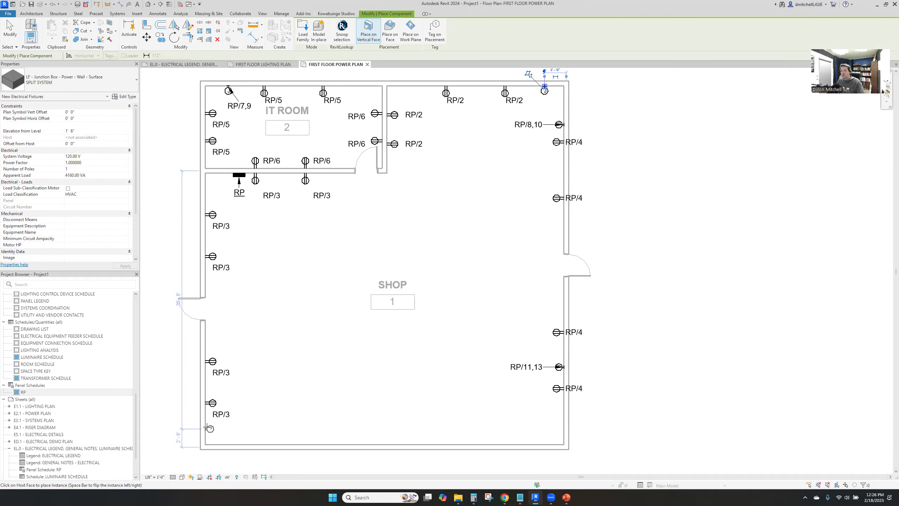
key(Escape)
key(Escape)
Create a two-pole 208 V power circuit on panel RP for the new junction box on the shop's left wall
click(211, 430)
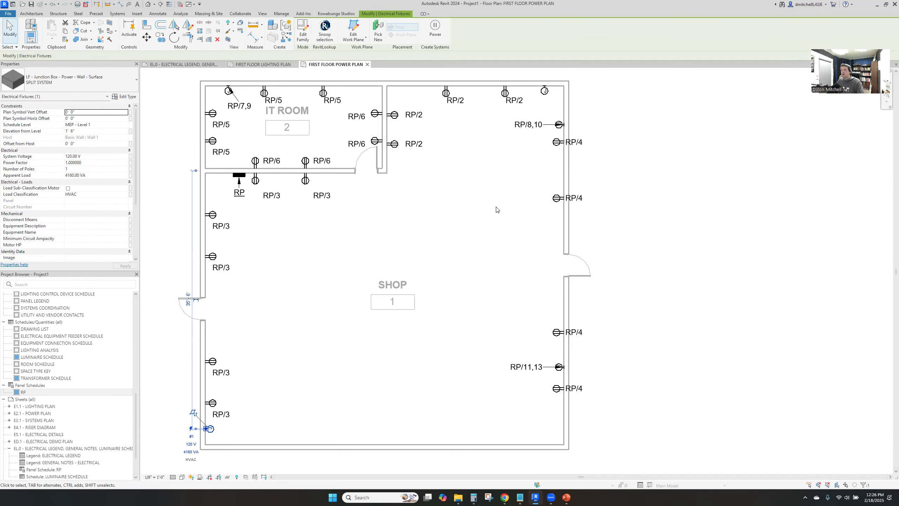
click(434, 36)
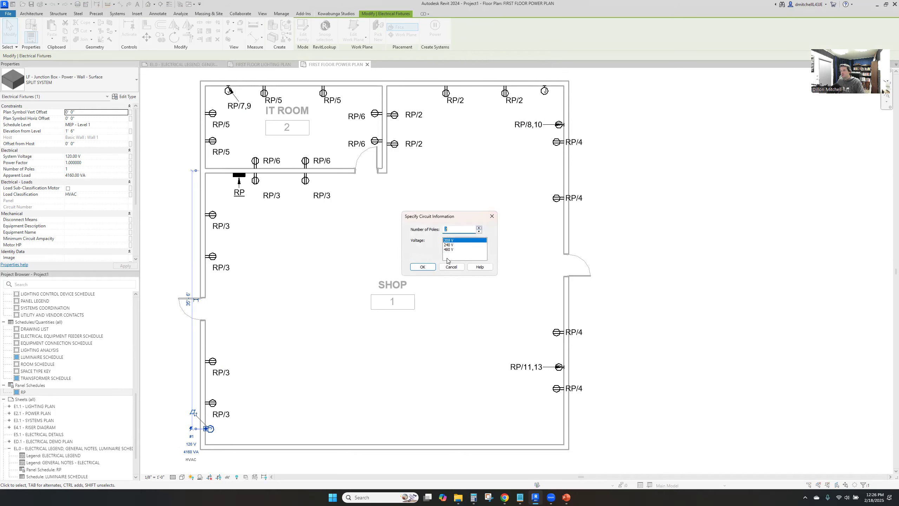
click(422, 267)
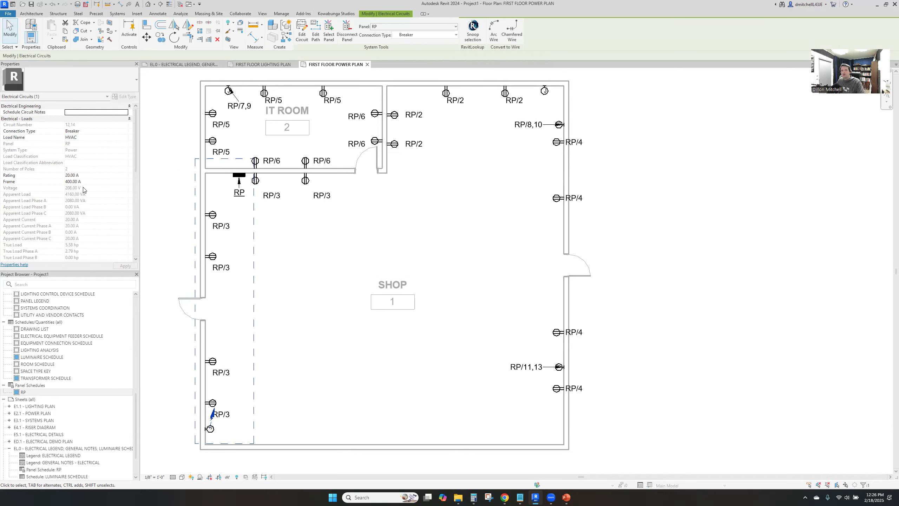
Set the left-wall box circuit's rating and frame to 30 A and name its load HEATERS
click(99, 175)
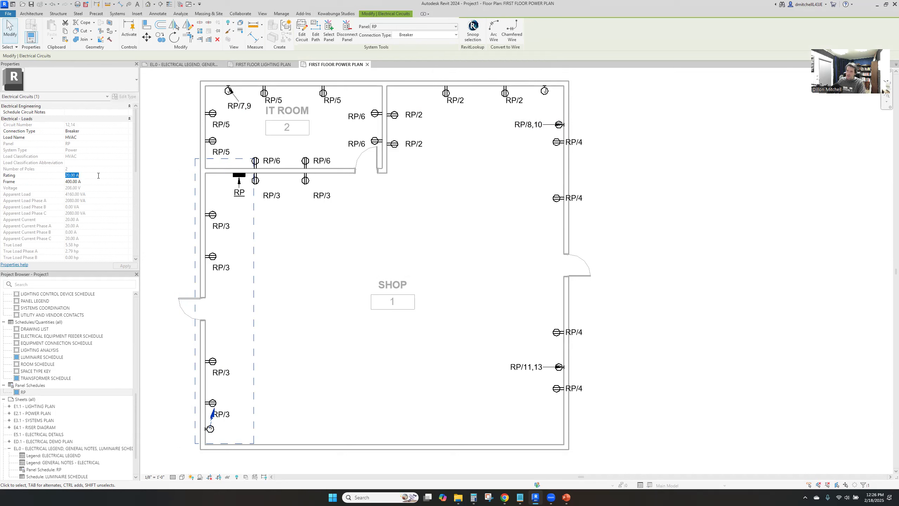
text(30)
key(Tab)
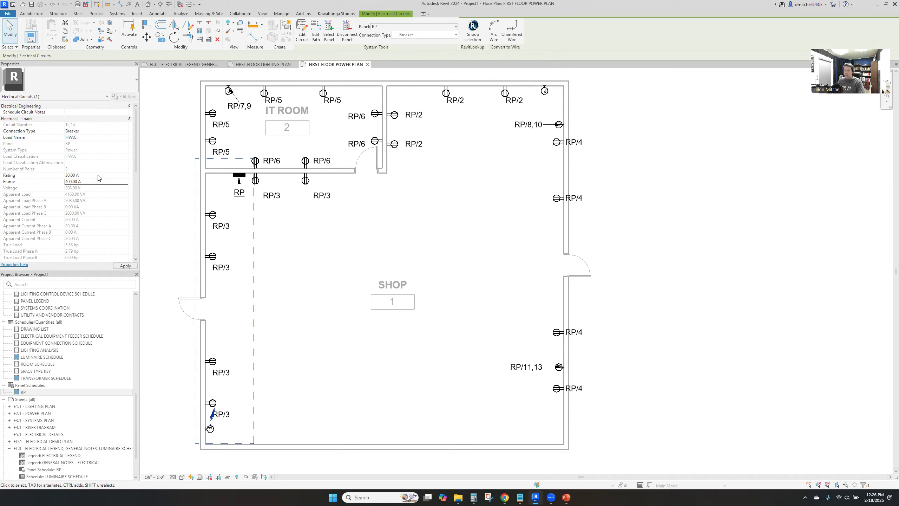
text(30)
key(Return)
click(101, 138)
text(H)
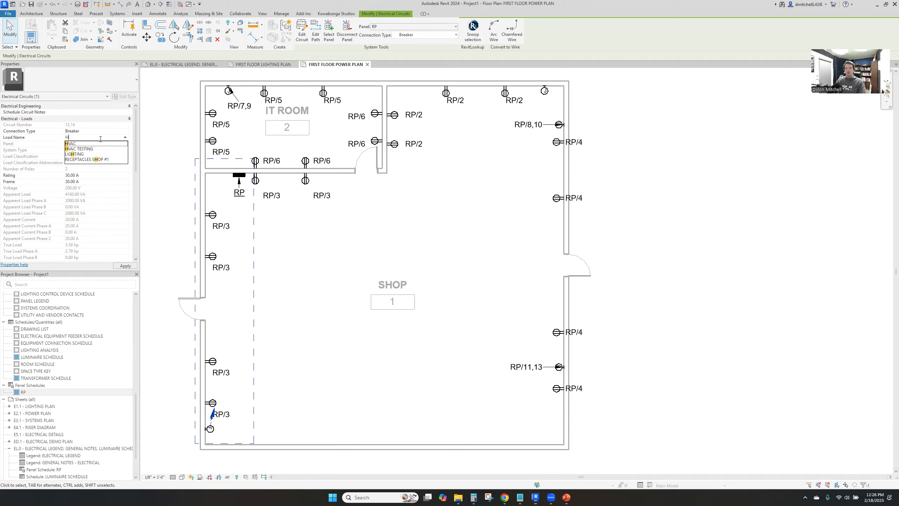
text(EATERS)
key(Return)
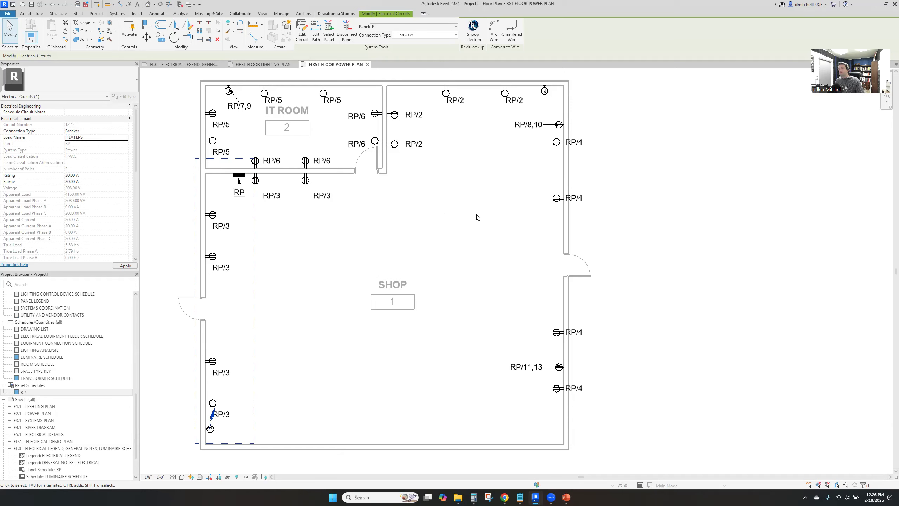
click(478, 218)
Create a two-pole 208 V power circuit on panel RP for the new junction box on the upper wall
click(544, 90)
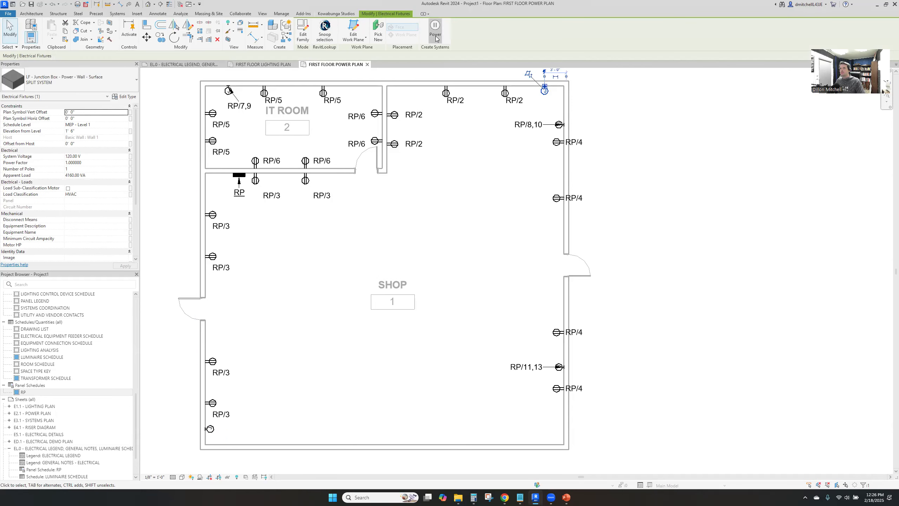
click(436, 32)
click(479, 228)
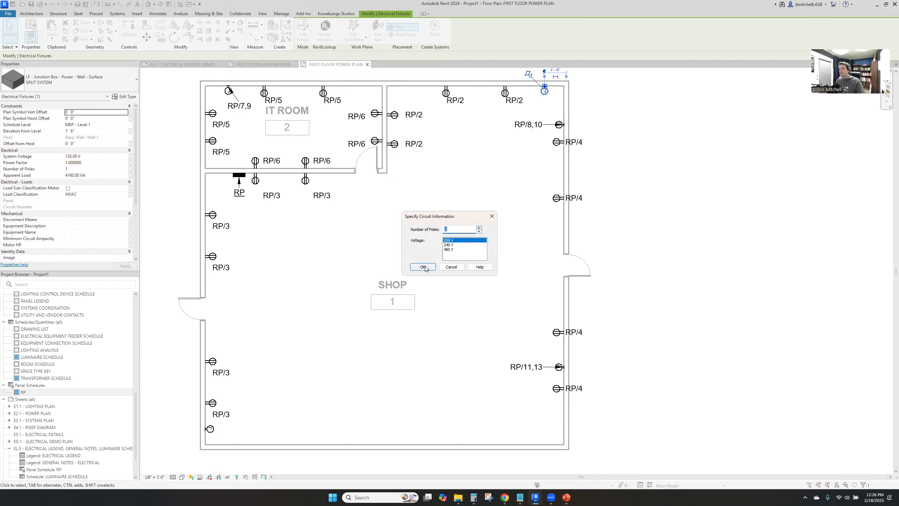
click(422, 267)
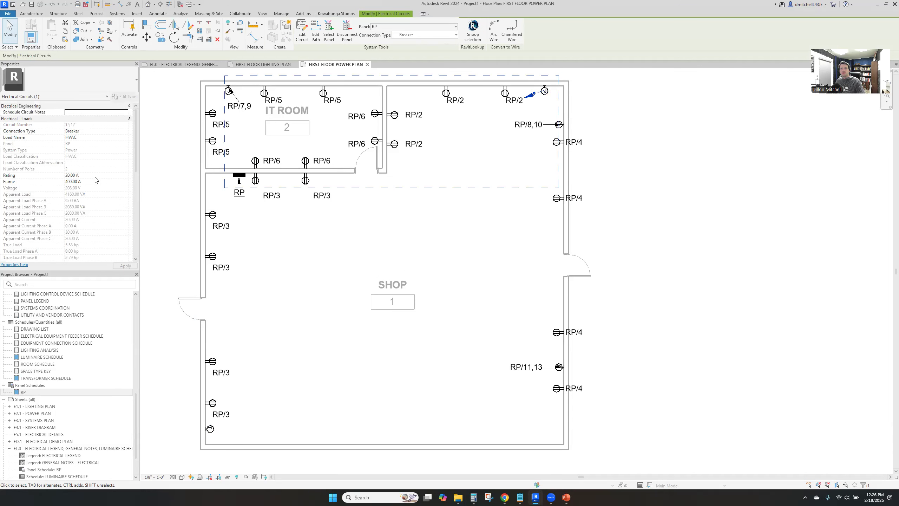
Name the upper-wall box circuit's load HEATER and set its rating and frame to 30 A
click(91, 137)
text(HEATER)
click(106, 175)
text(30)
key(Tab)
text(30)
key(Return)
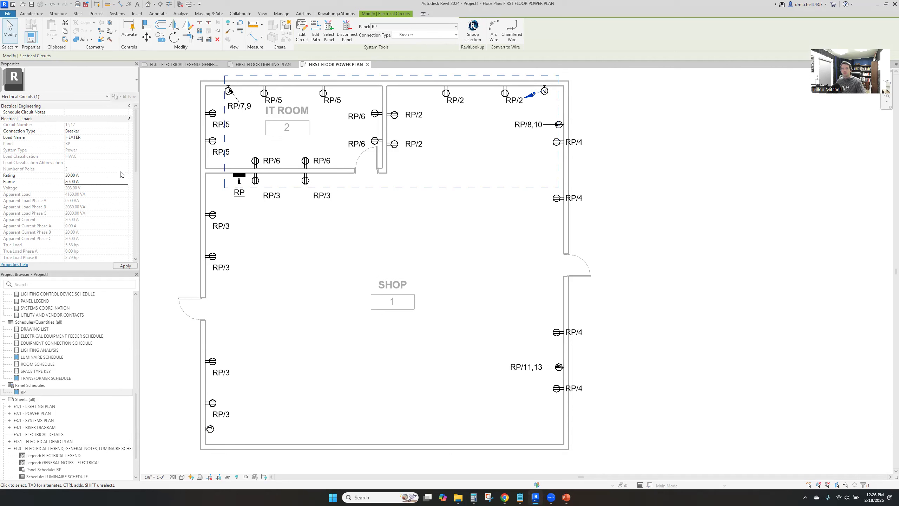
click(361, 310)
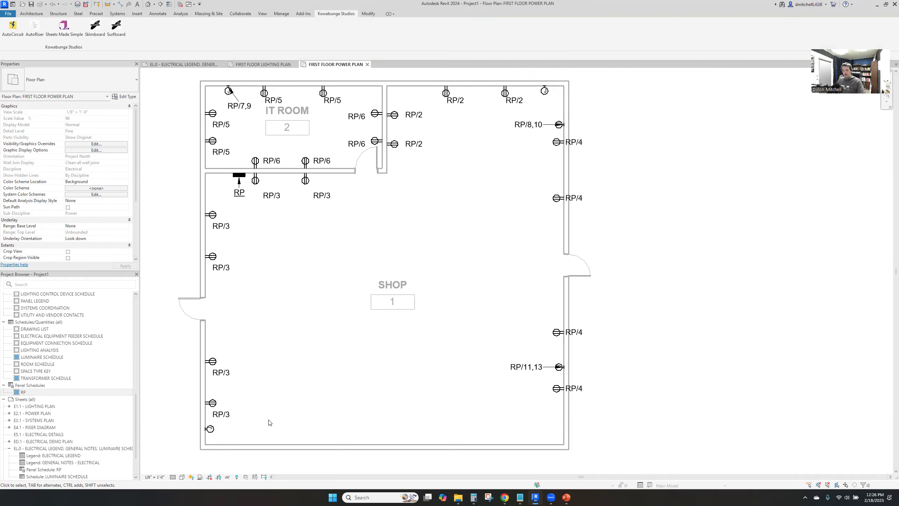
Tag the new left-wall and upper-wall junction boxes with their circuit numbers
key(t)
key(g)
click(210, 428)
click(545, 90)
key(Escape)
key(Escape)
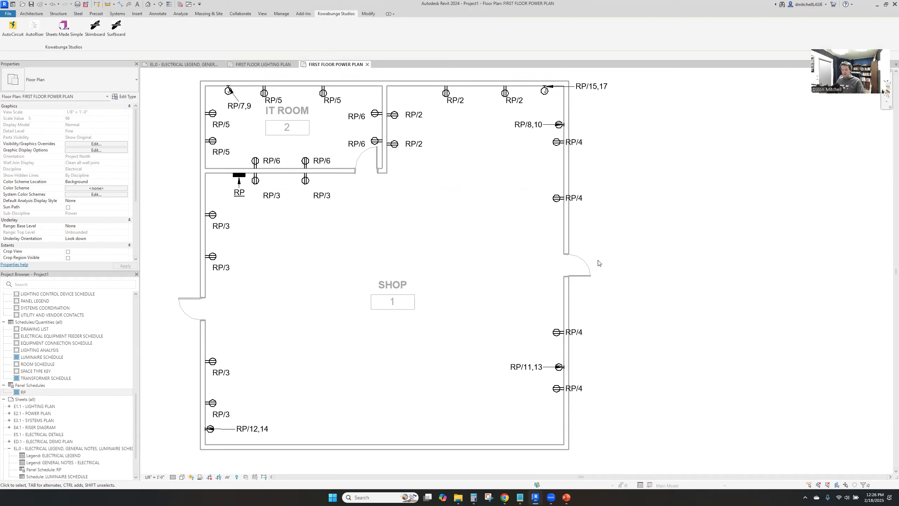
Add the text note HVAC TESTING outside the right wall, next to the RP/8,10 junction box
key(t)
key(x)
click(582, 121)
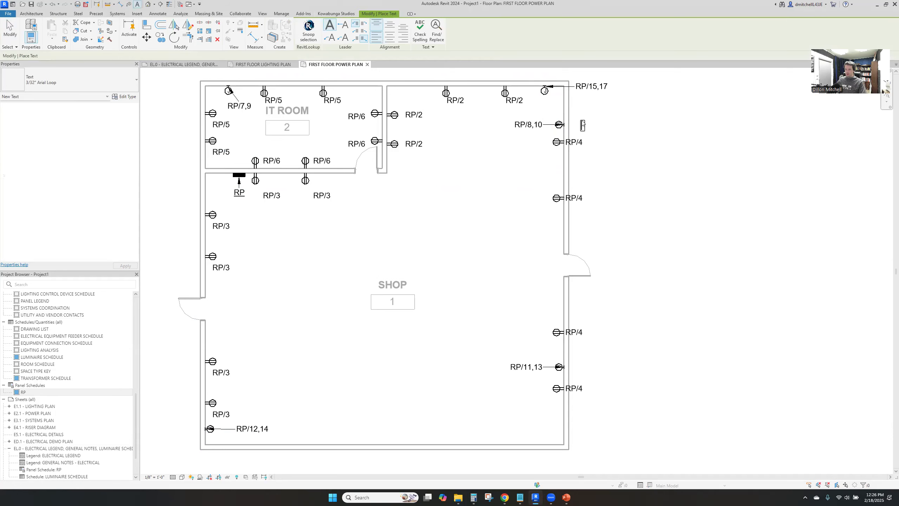
text(HVAC TESTING)
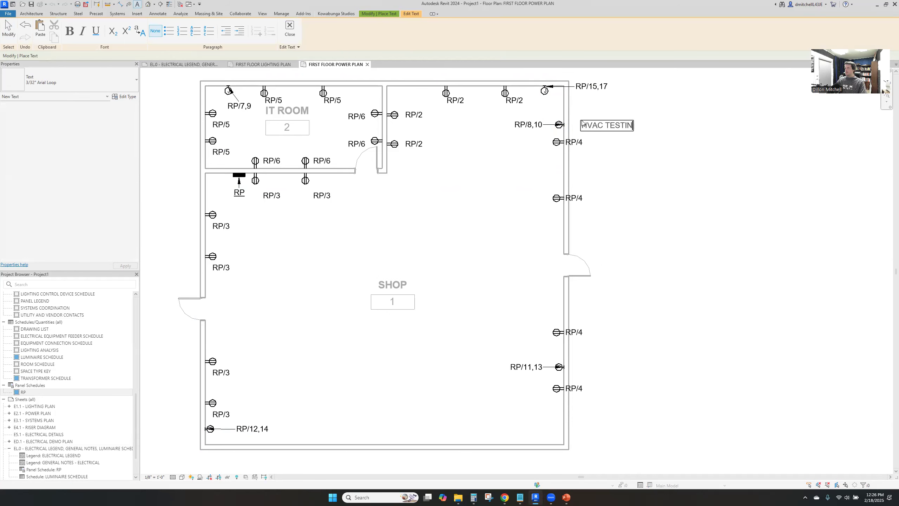
click(587, 103)
key(Escape)
click(598, 126)
drag(598, 126, 588, 125)
Copy the HVAC TESTING note beside the RP/11,13 junction box and again beneath the RP/15,17 tag
key(c)
key(o)
click(587, 125)
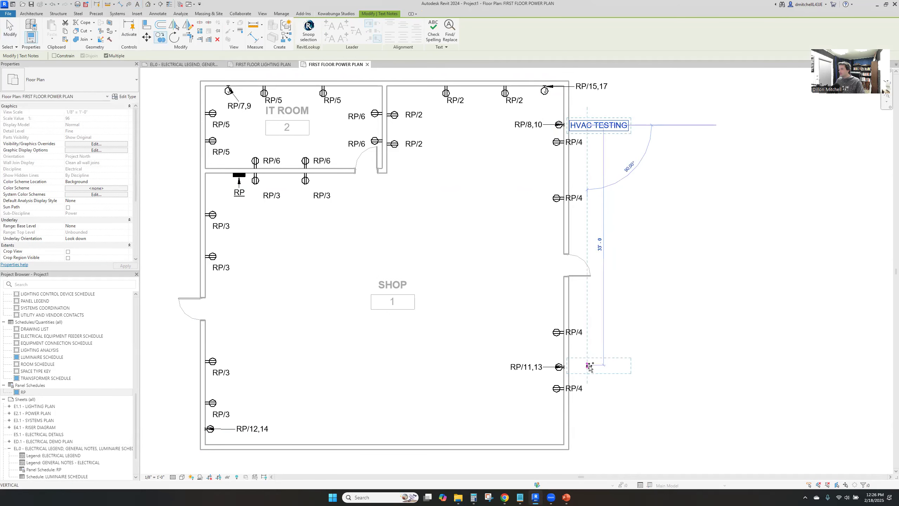
click(588, 366)
key(Escape)
key(c)
key(o)
click(596, 365)
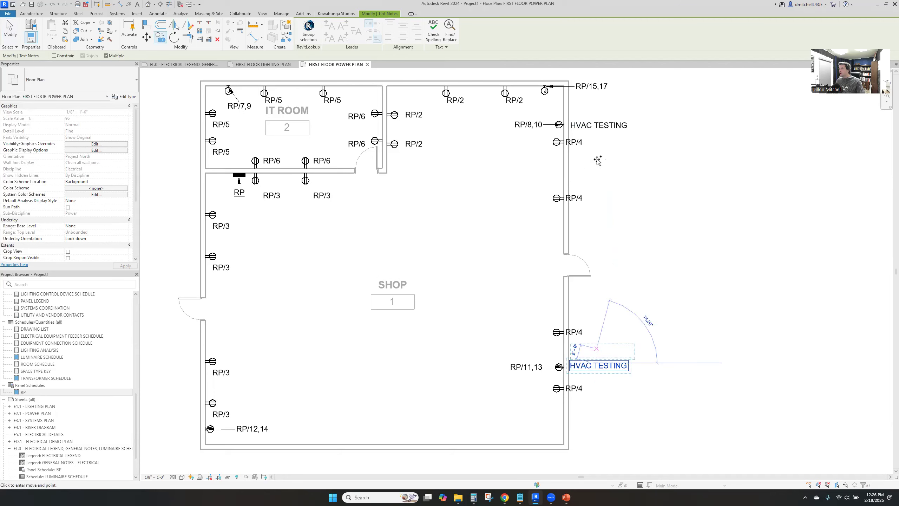
click(596, 99)
Change the note beneath the RP/15,17 tag to WALL HEATER
double_click(596, 100)
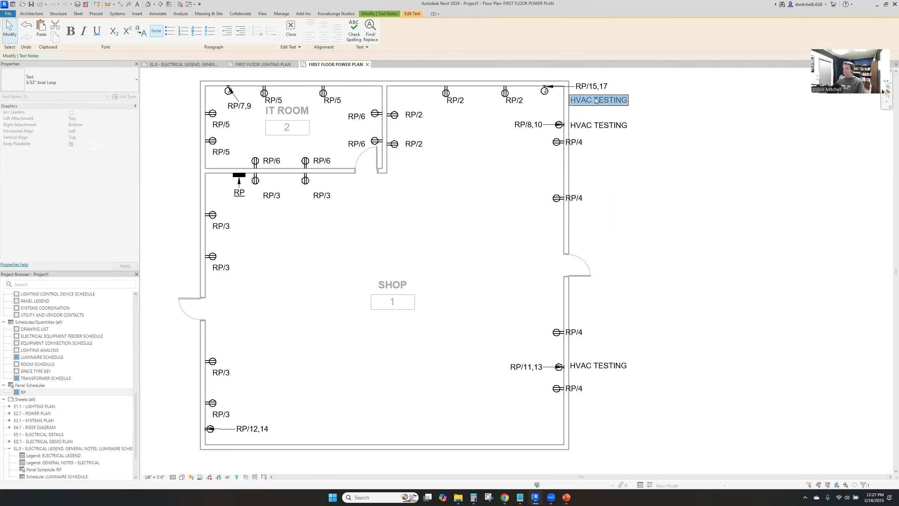
text(H)
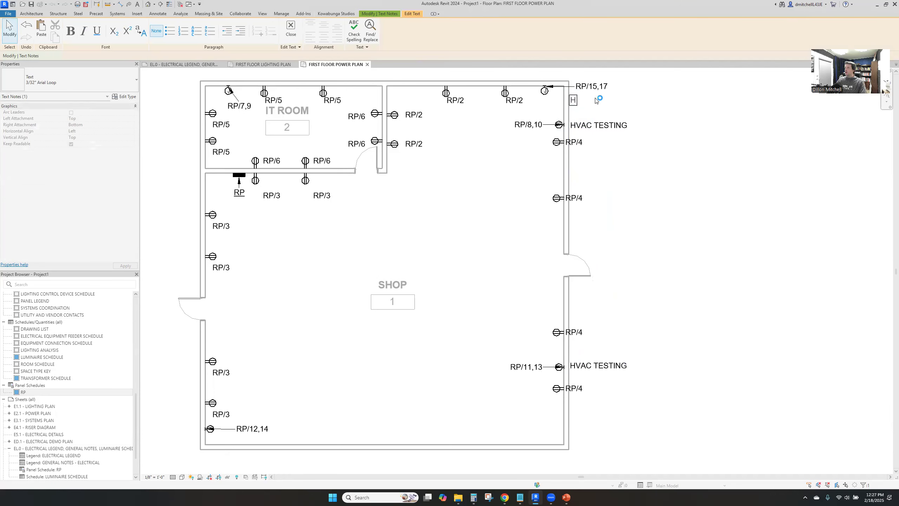
double_click(574, 102)
text(WALL HEATER)
click(608, 115)
Copy the WALL HEATER note beneath the RP/12,14 tag in the shop's lower left corner
key(m)
key(v)
click(618, 111)
click(255, 436)
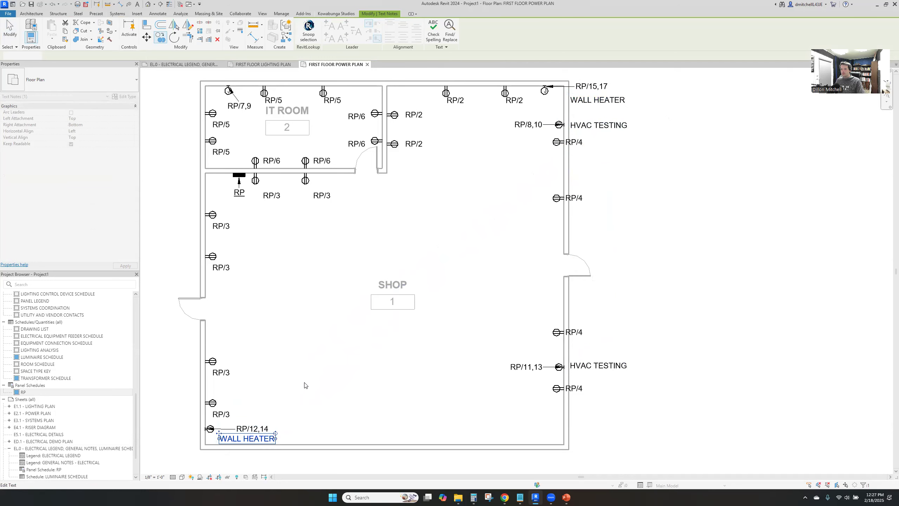
click(305, 385)
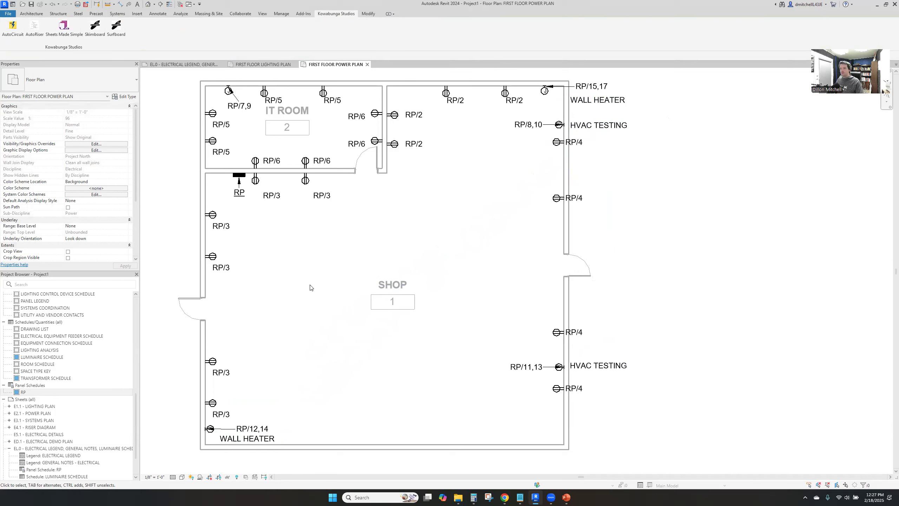
click(547, 93)
key(c)
key(s)
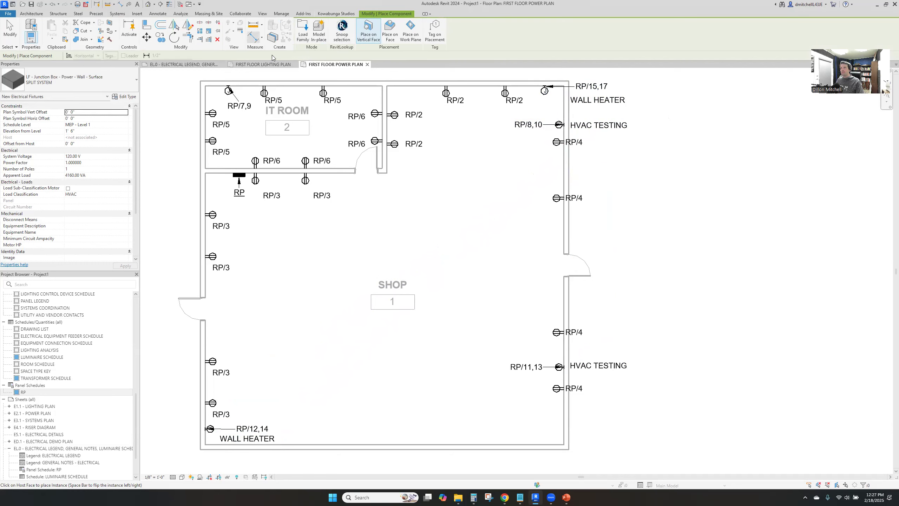
click(390, 32)
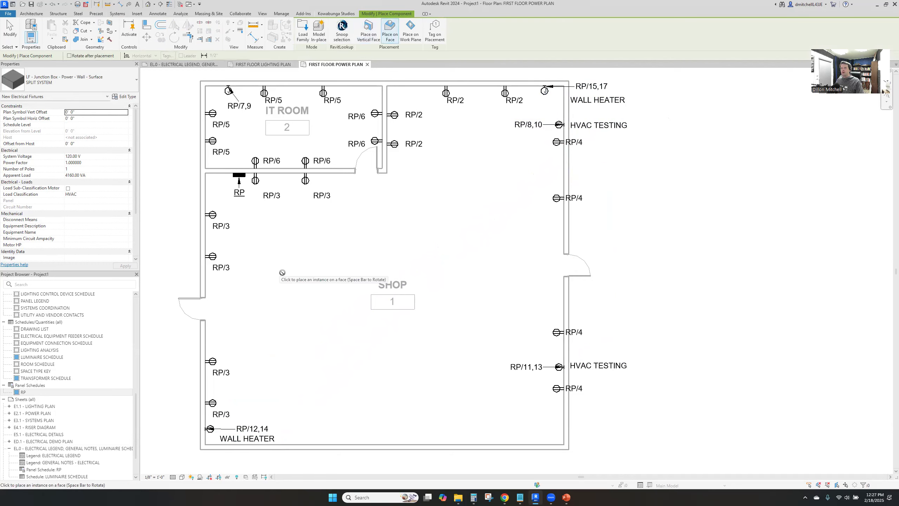
key(Escape)
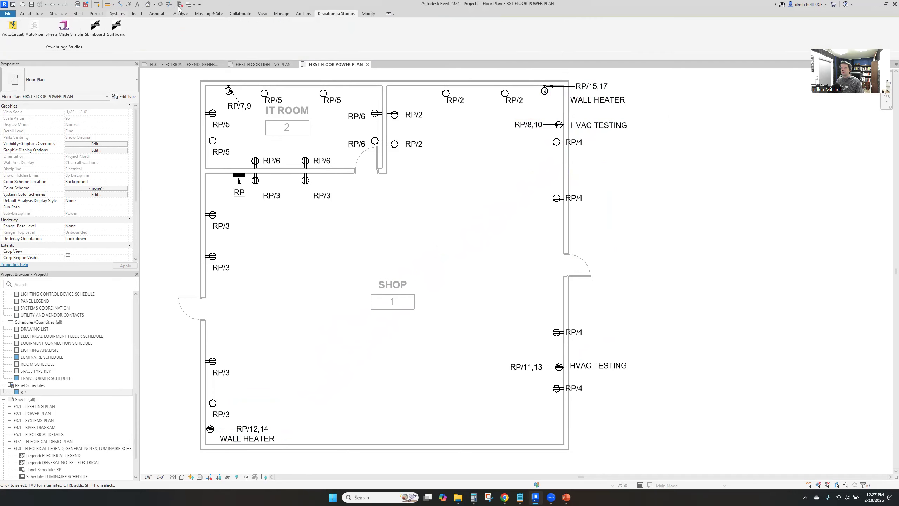
Load the LF - Powerfoil X2.0 family from the Fans folder of the electrical library
click(138, 14)
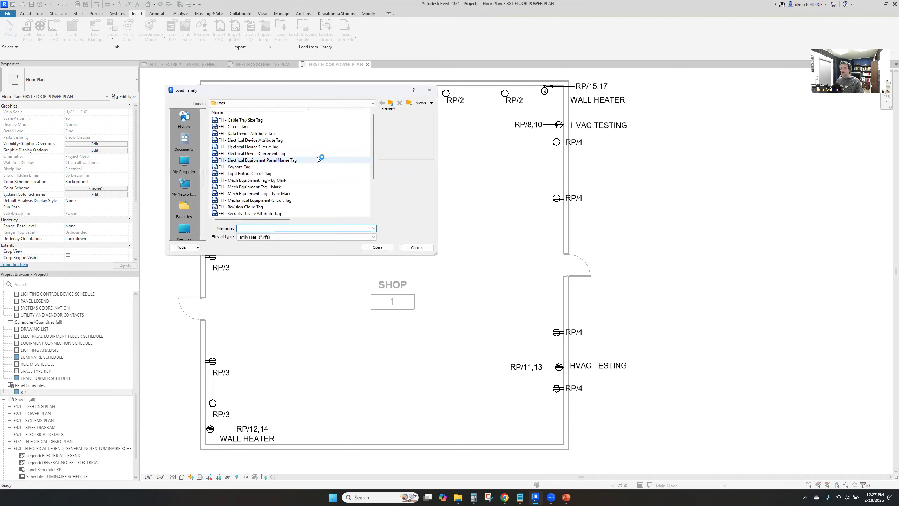
click(391, 103)
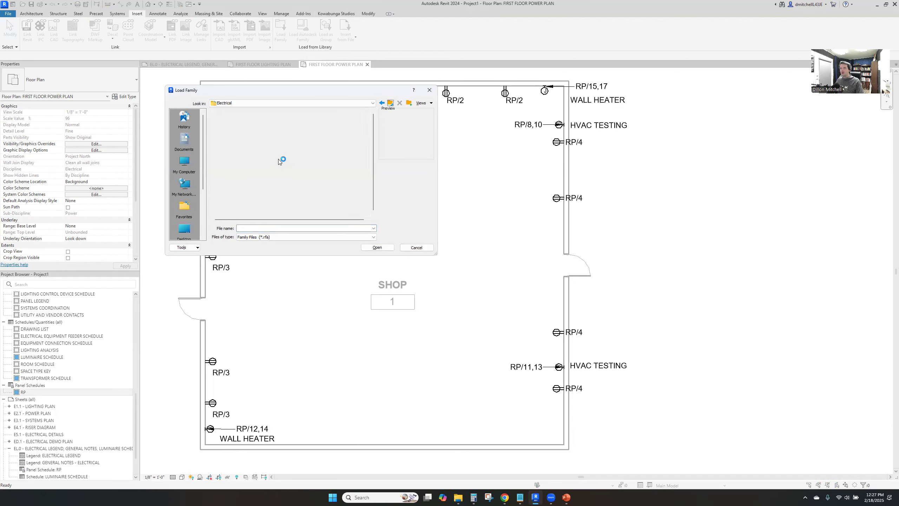
double_click(285, 166)
click(256, 146)
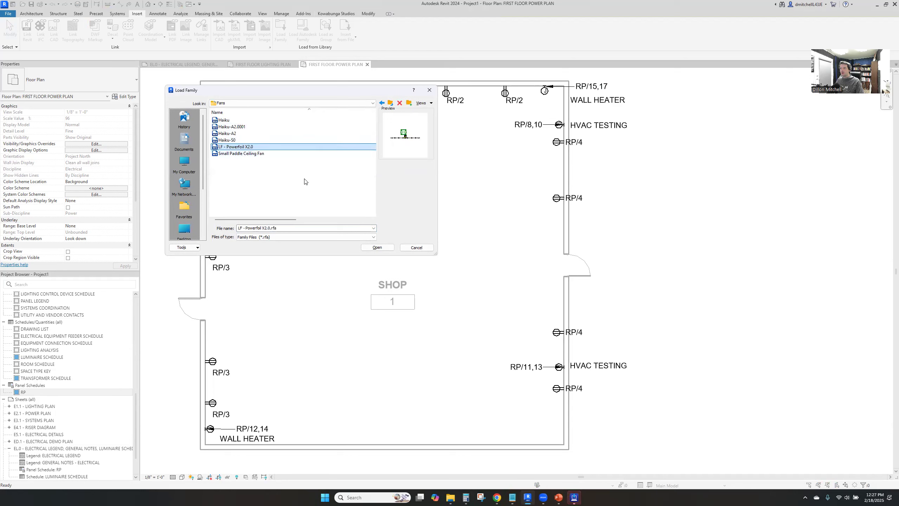
click(377, 247)
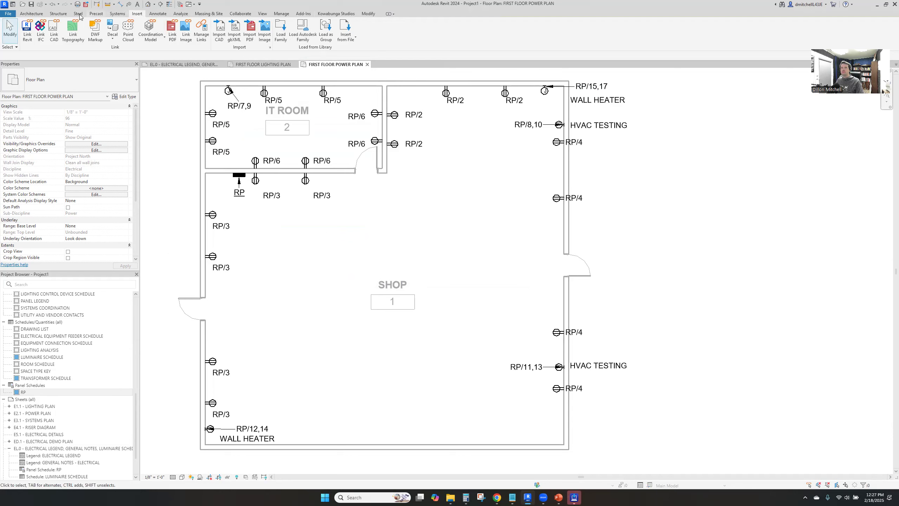
click(31, 13)
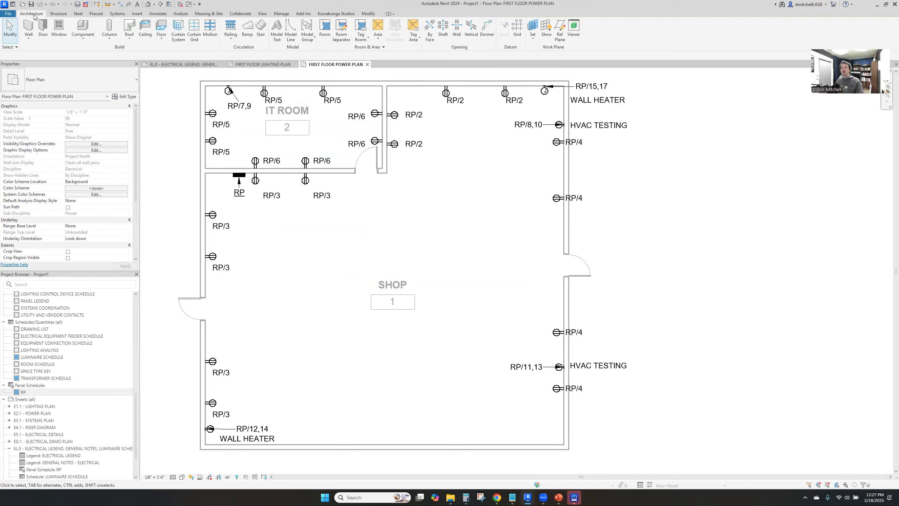
click(138, 15)
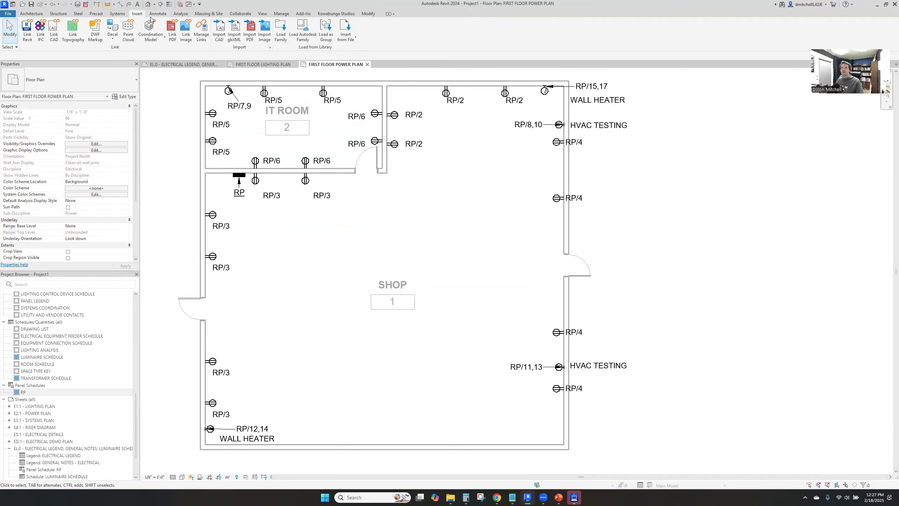
click(118, 14)
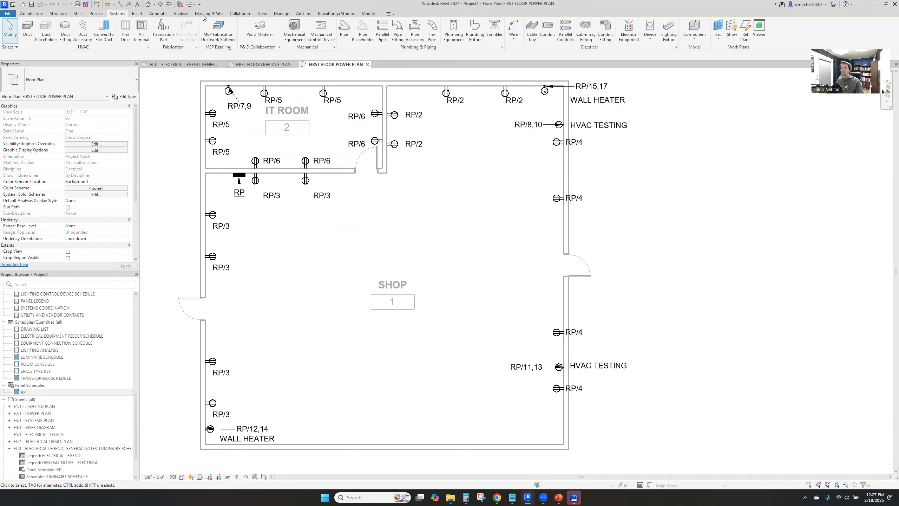
click(694, 37)
click(697, 51)
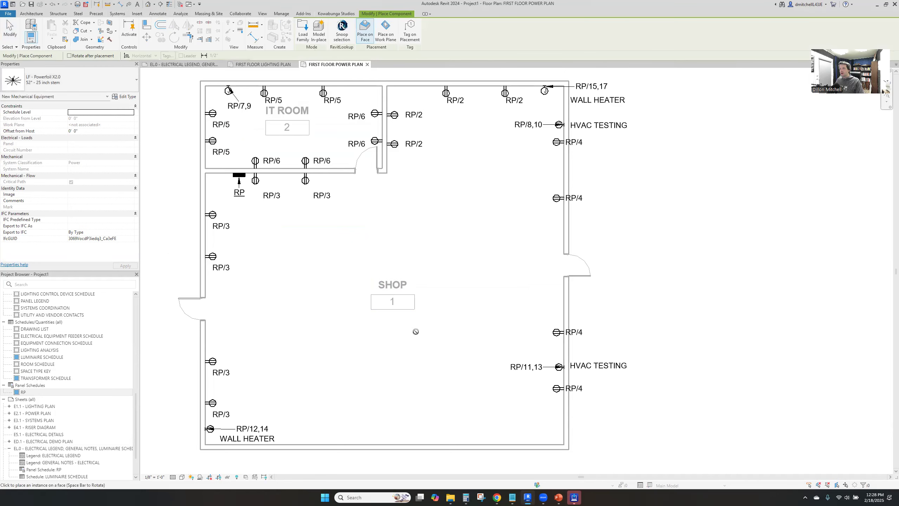
click(385, 31)
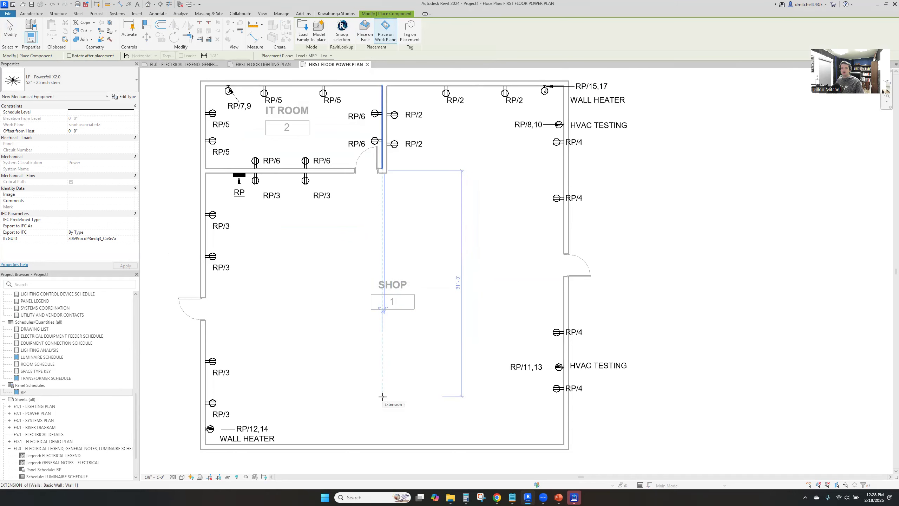
key(Escape)
key(Escape)
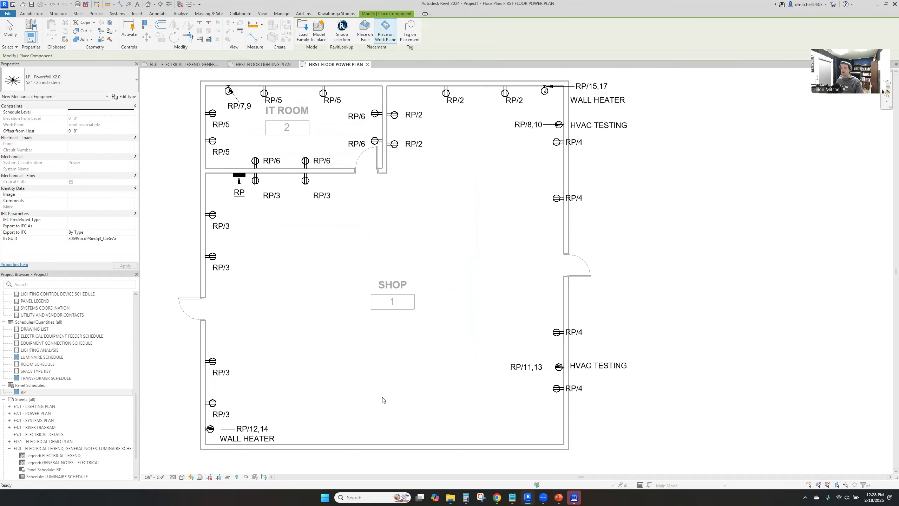
Cut a horizontal section across the middle of the shop above the room tag, set its view depth to about 25 feet, and open its view
click(34, 13)
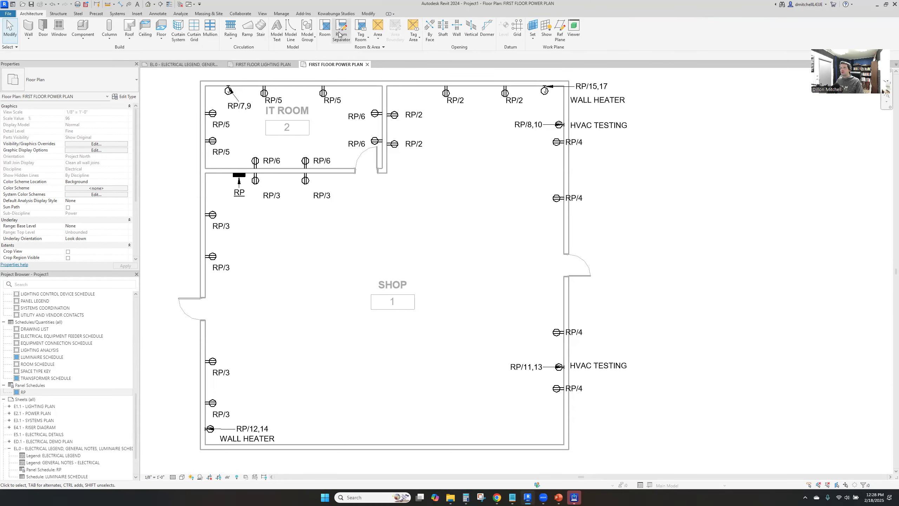
click(160, 3)
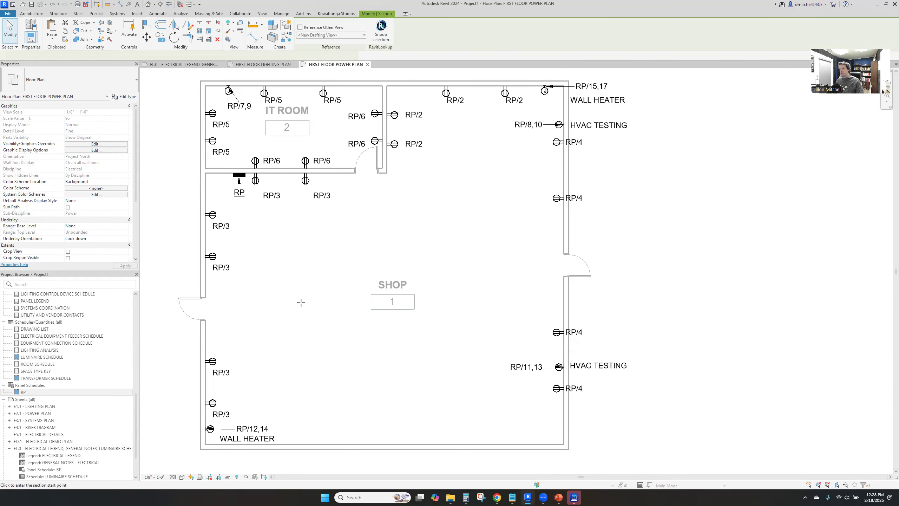
click(310, 236)
click(518, 235)
drag(441, 233, 438, 384)
right_click(438, 386)
click(461, 218)
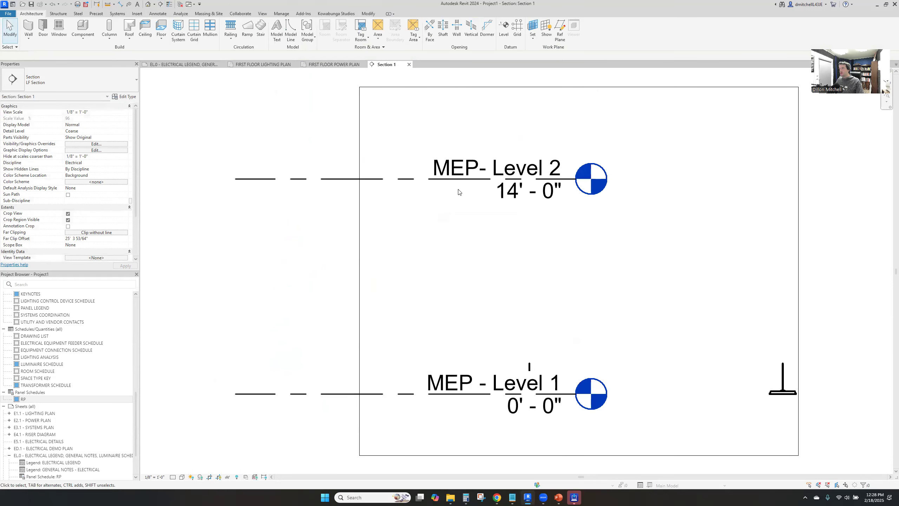
Select the suspended low bay light fixture in the section view and bring up its available commands
right_click(783, 389)
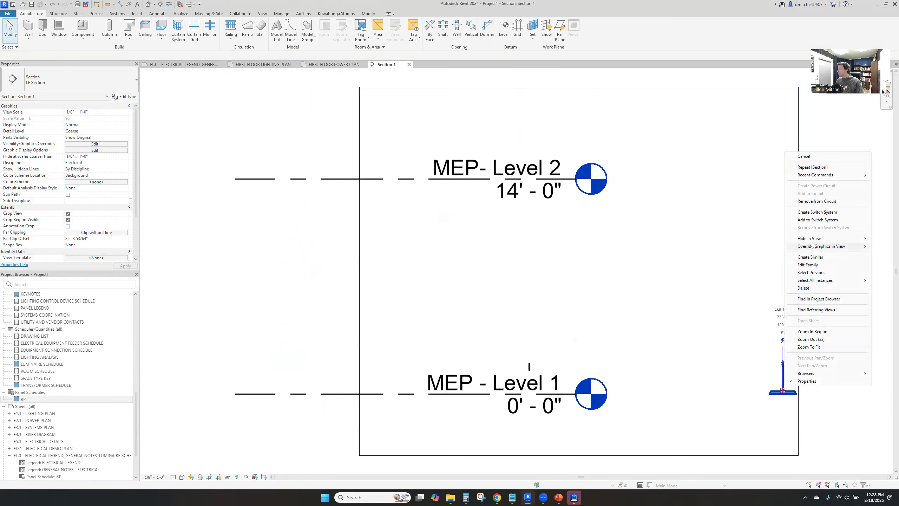
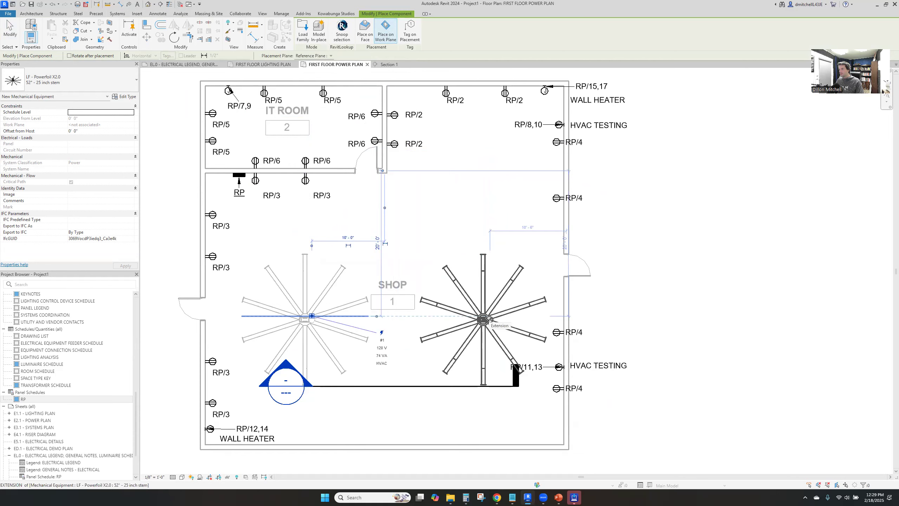
Place a second Powerfoil X2.0 fan in the shop, then move it toward the upper right and the first fan toward the lower left
click(490, 318)
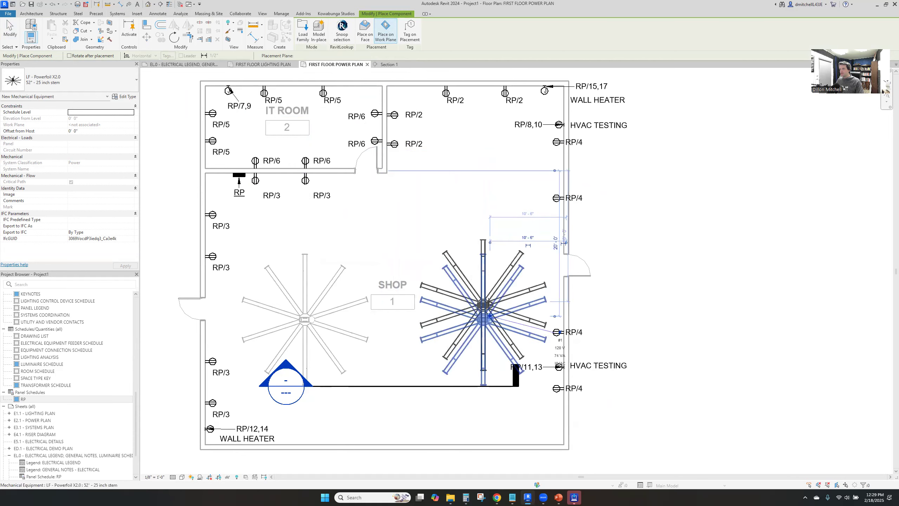
key(Escape)
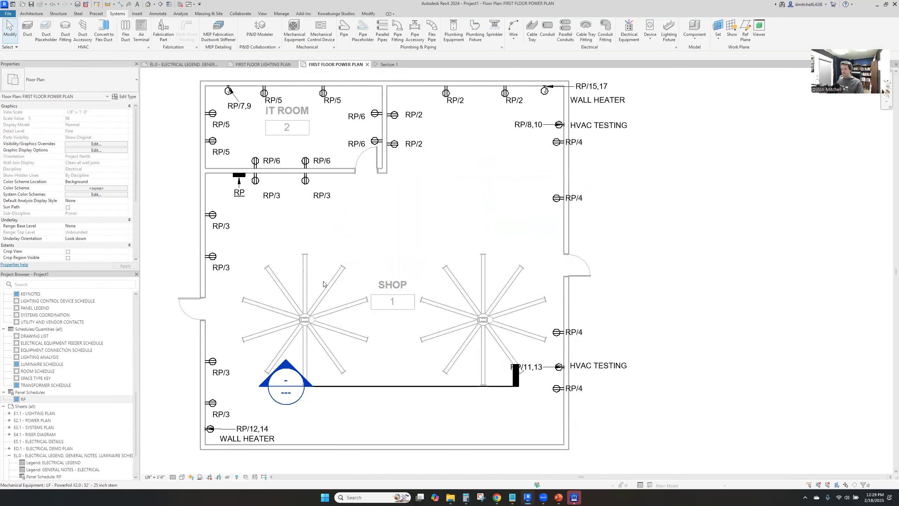
drag(489, 317, 468, 178)
drag(395, 345, 328, 339)
click(293, 275)
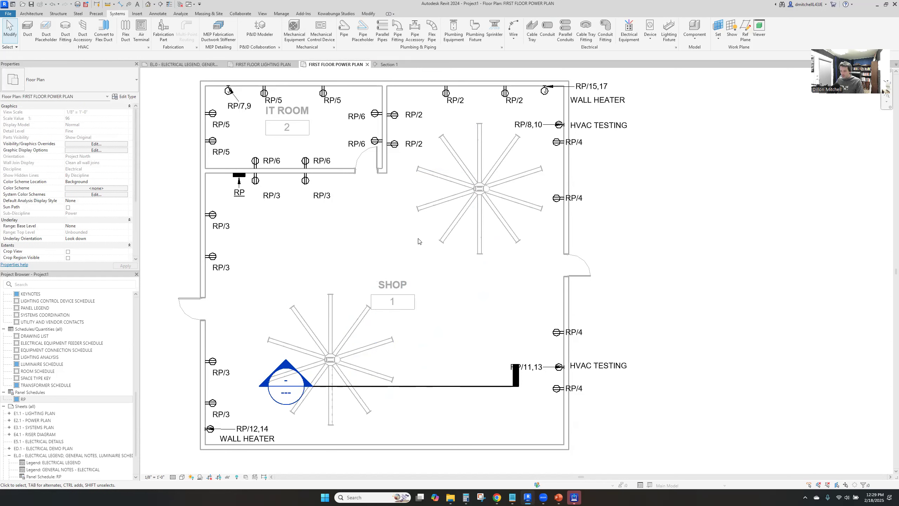
Examine the type properties of the lower-left shop fan, including its electrical data and dimensions
click(339, 347)
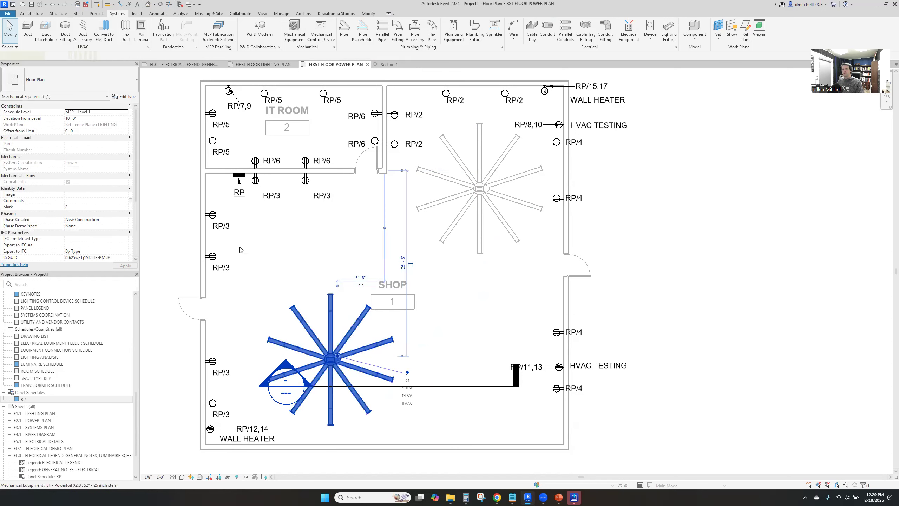
click(128, 98)
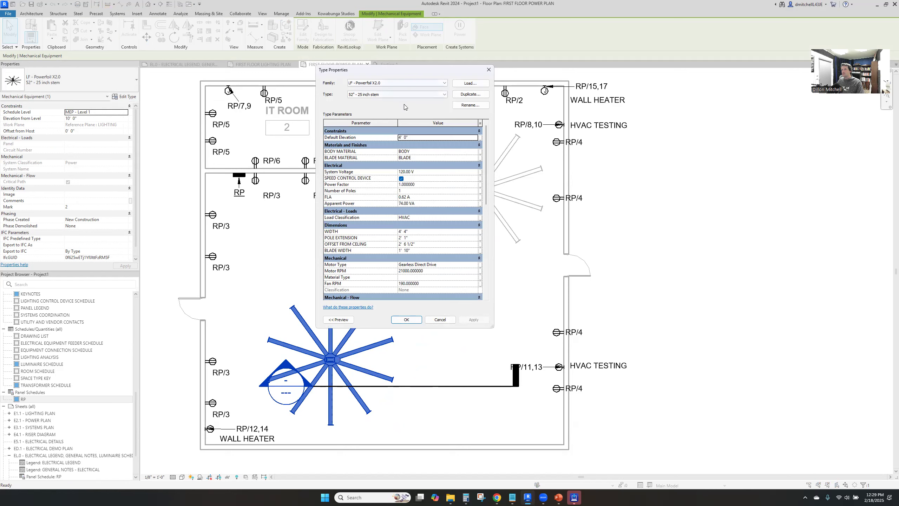
key(Escape)
Switch to Chrome, search the web for BIGASSFANS, and open the fan manufacturer's website
click(496, 497)
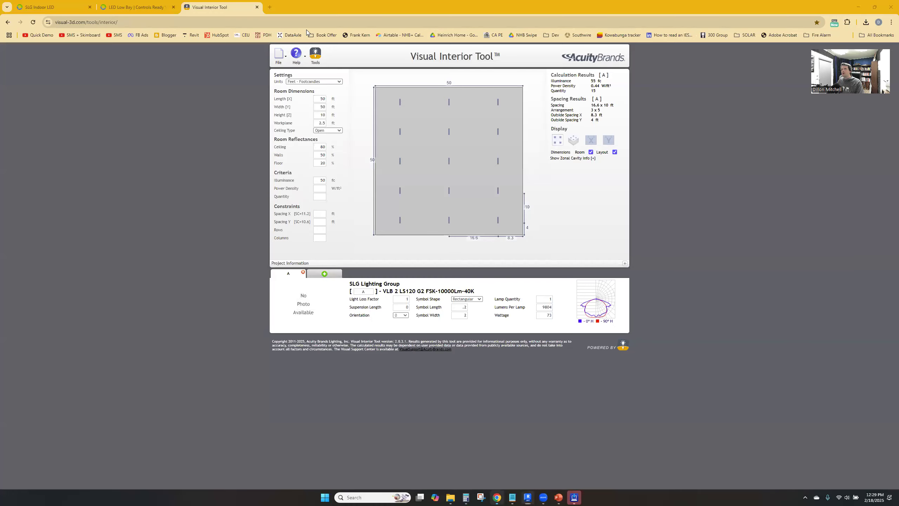
click(270, 8)
text(BIGA)
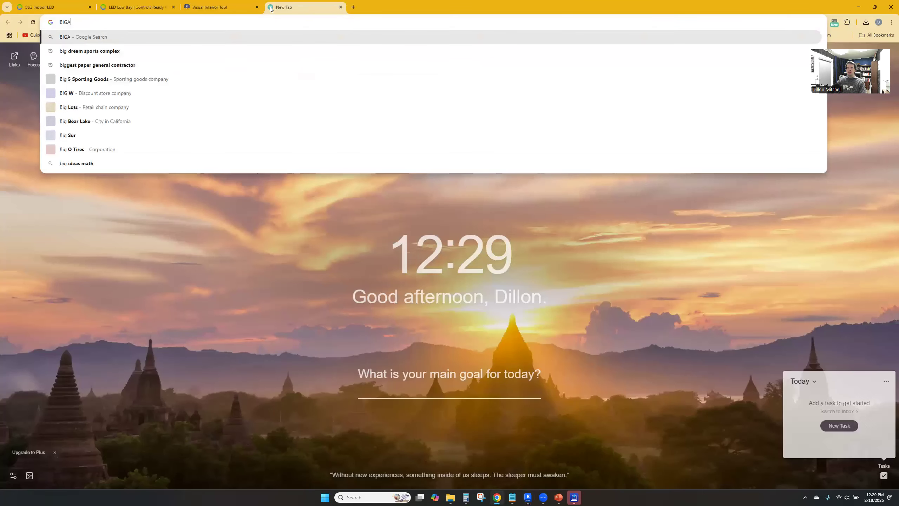
text(SSFANS)
key(Return)
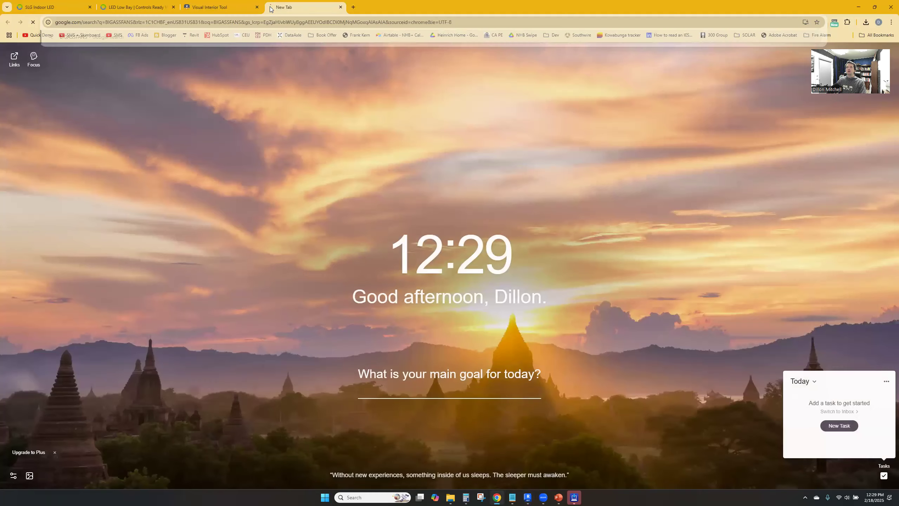
click(113, 137)
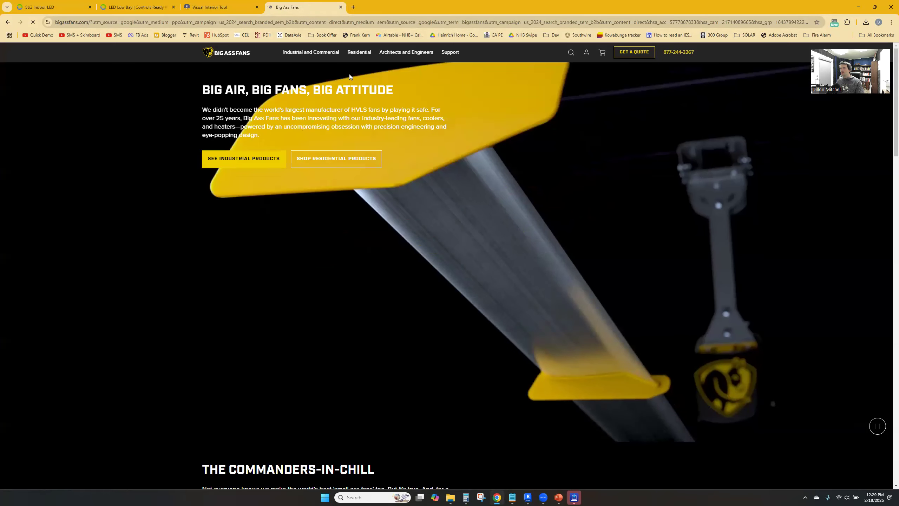
Look through the manufacturer's Commercial & Public Spaces solutions for an application that matches the shop
mouse_move(316, 53)
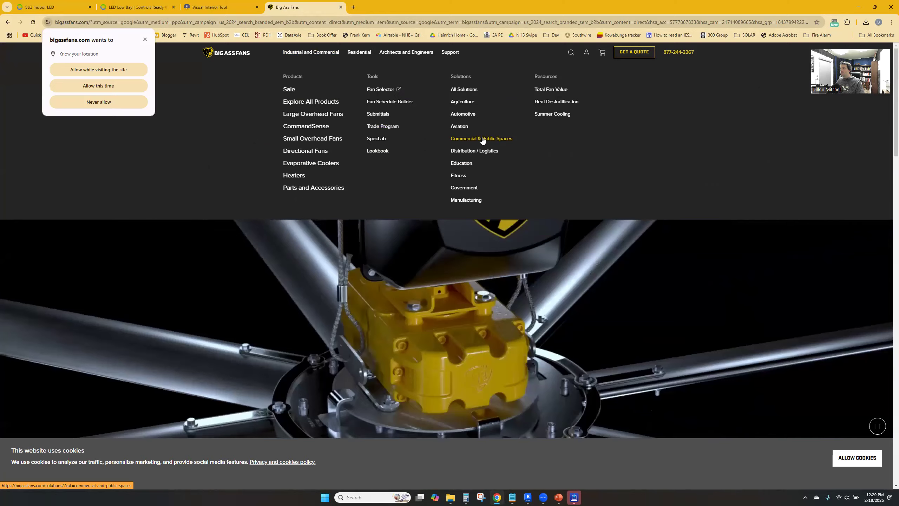
click(482, 139)
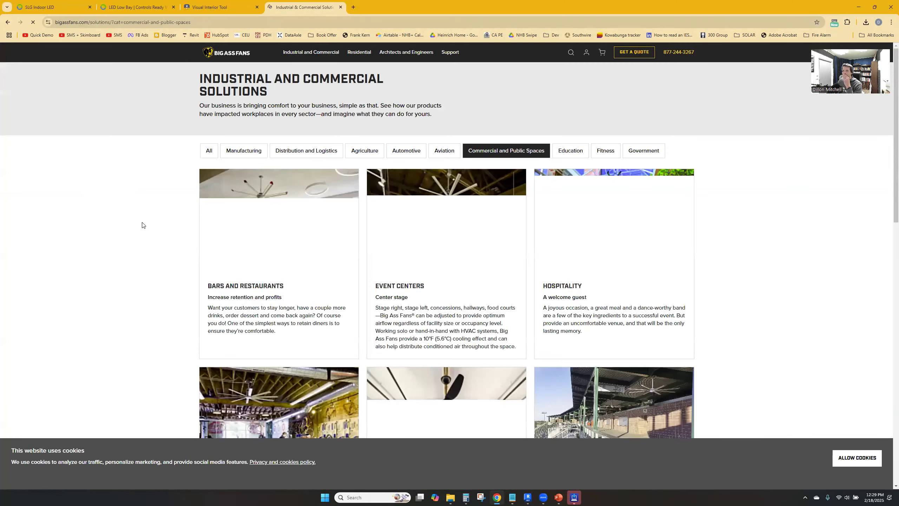
scroll(115, 189, down, 1)
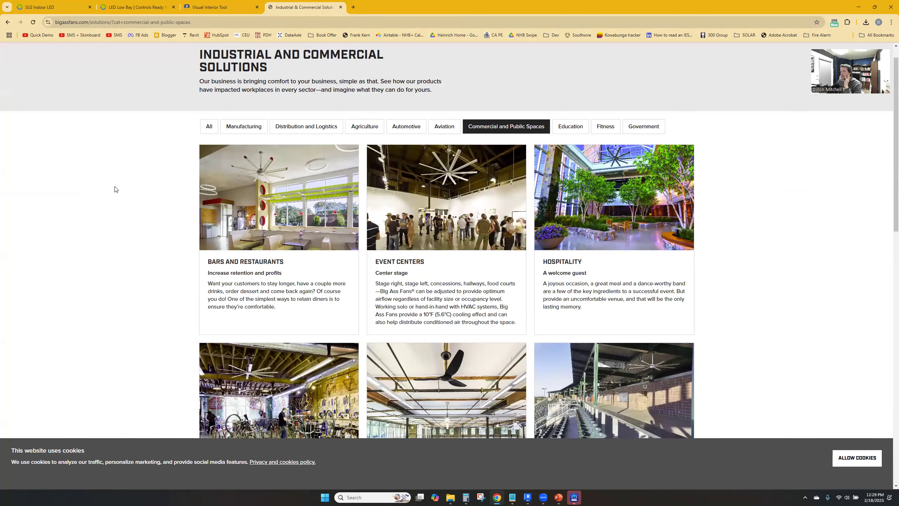
scroll(115, 189, down, 2)
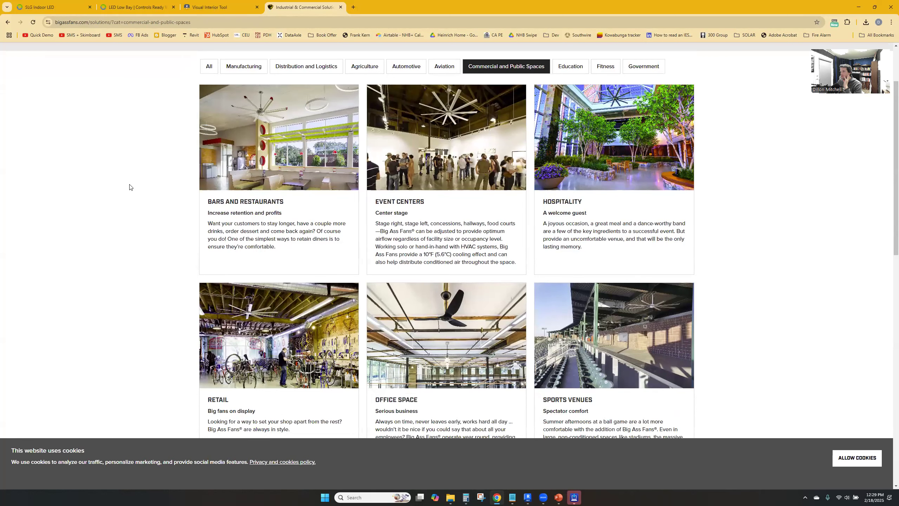
scroll(129, 187, down, 5)
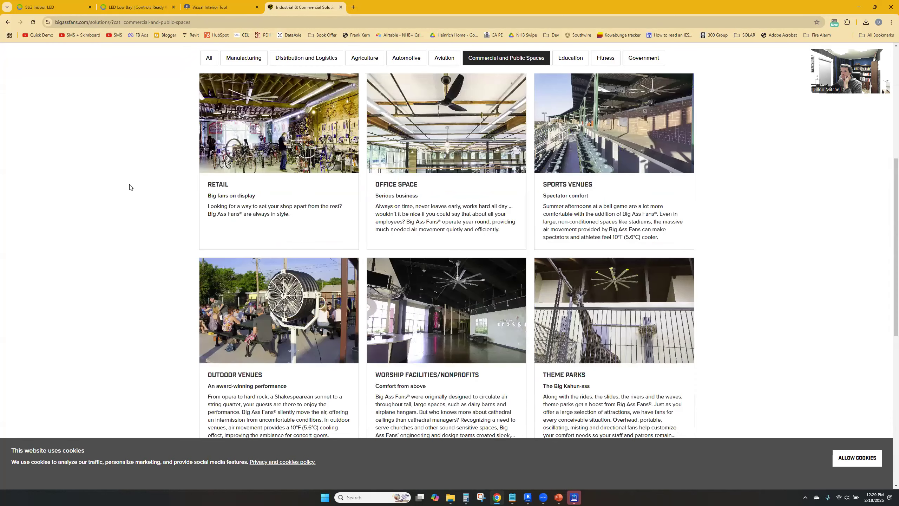
scroll(186, 197, down, 3)
scroll(187, 197, up, 4)
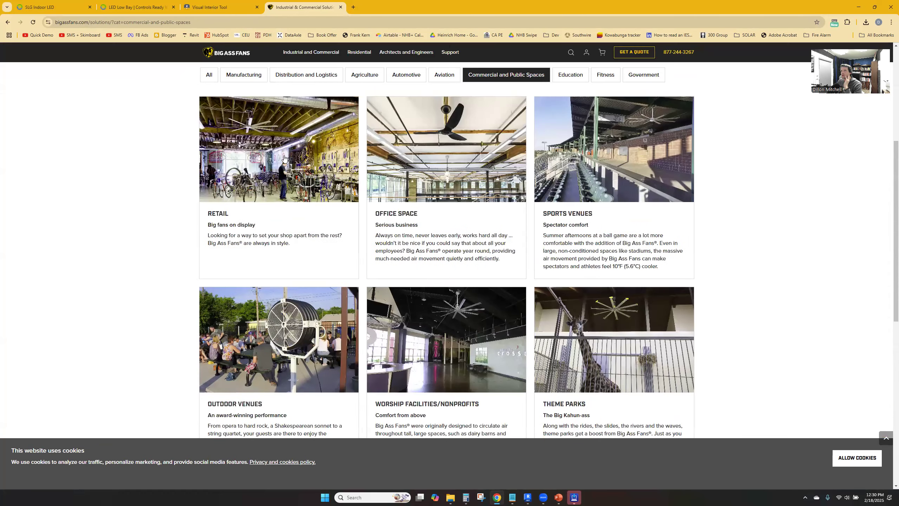
scroll(246, 99, up, 6)
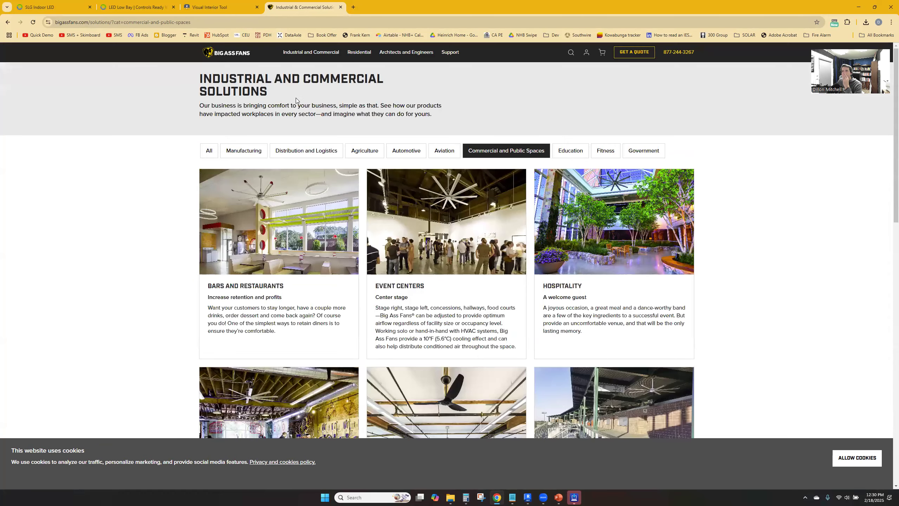
Open the Manufacturing solution and look over its recommended manufacturing fans
click(244, 150)
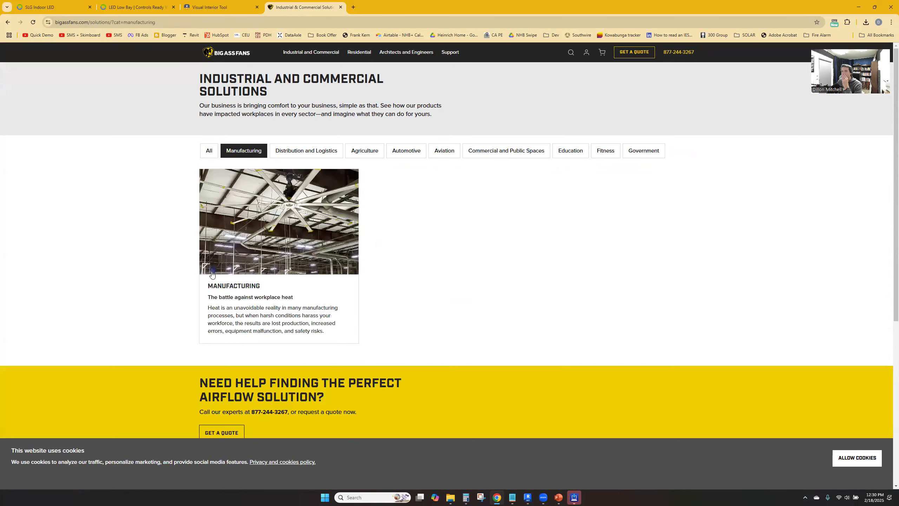
click(234, 287)
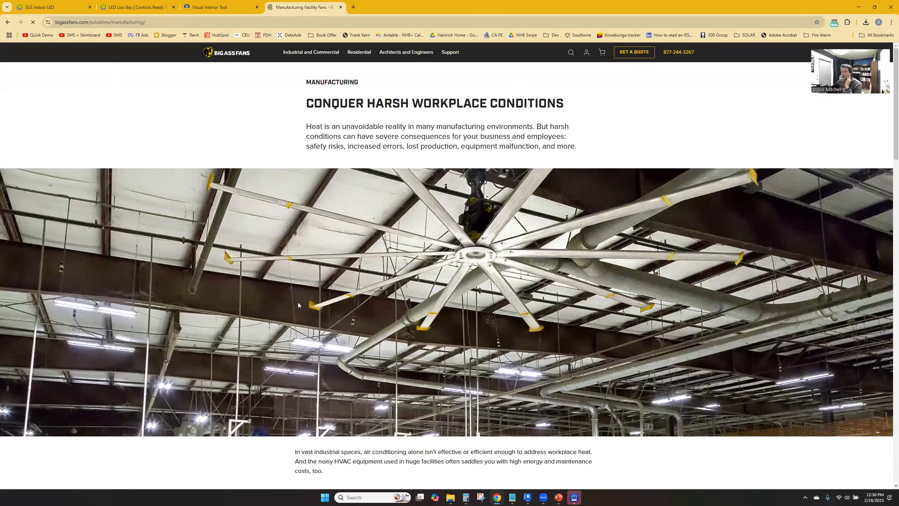
scroll(255, 290, down, 8)
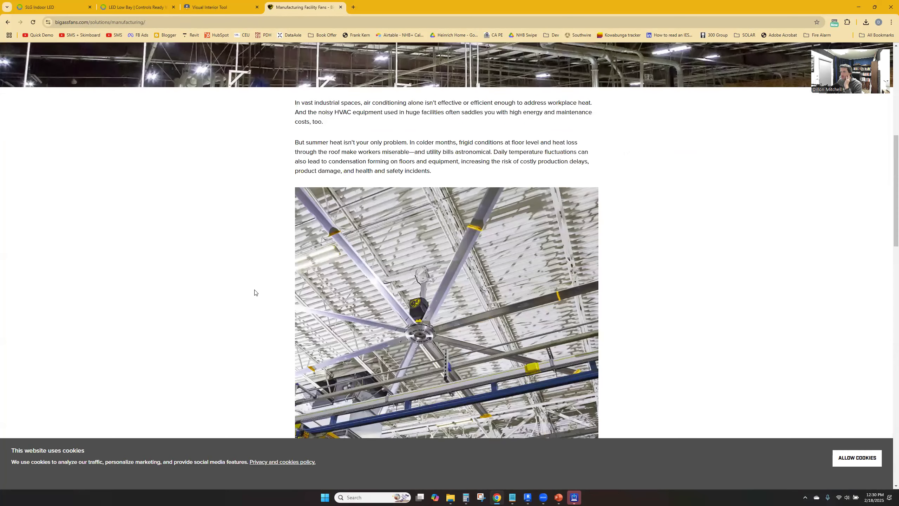
scroll(255, 289, down, 10)
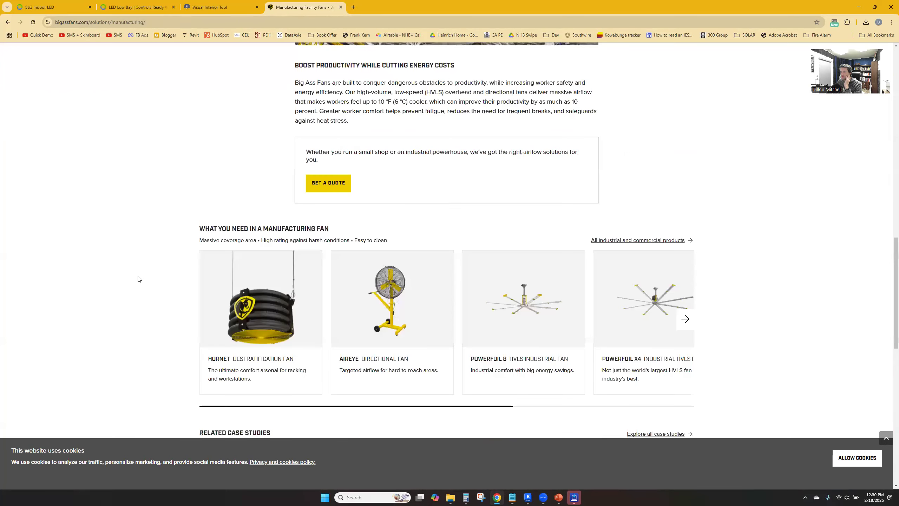
scroll(775, 325, down, 1)
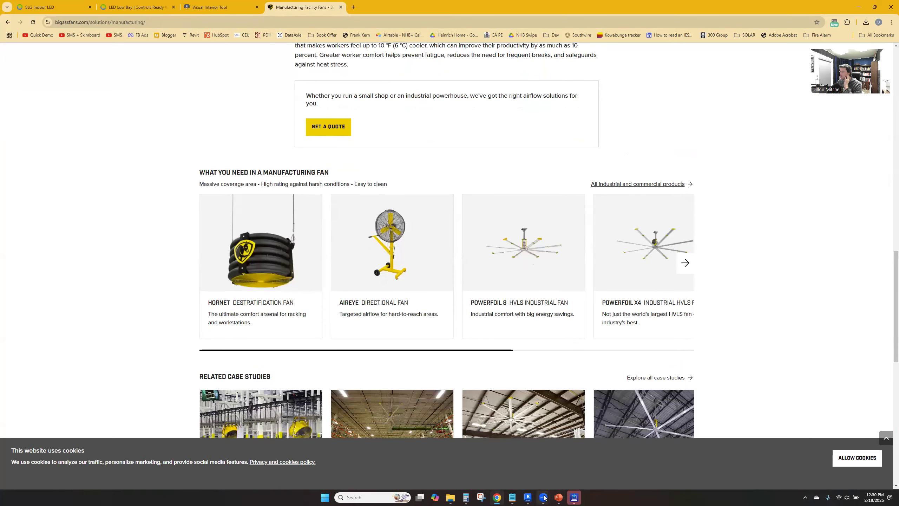
Glance back at the Revit power plan, and check the available diameters on the Powerfoil D fan's product page in Chrome
click(527, 497)
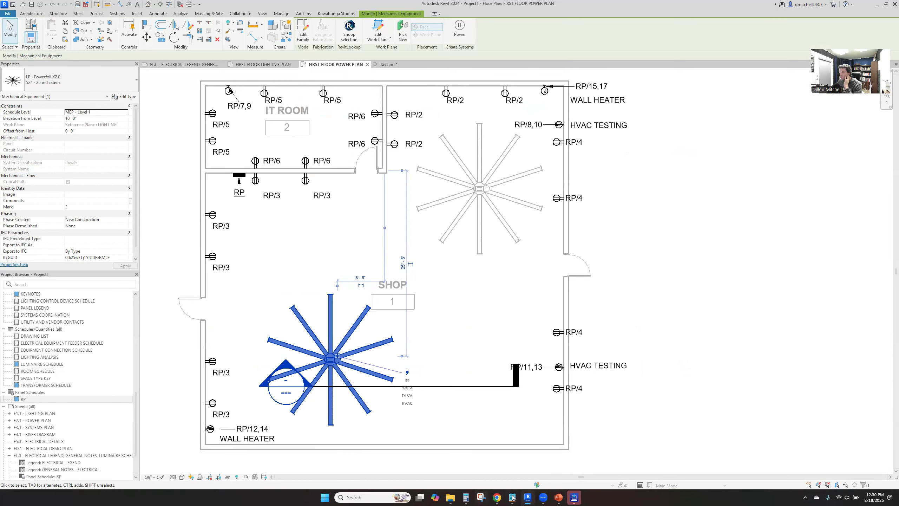
click(497, 498)
click(685, 263)
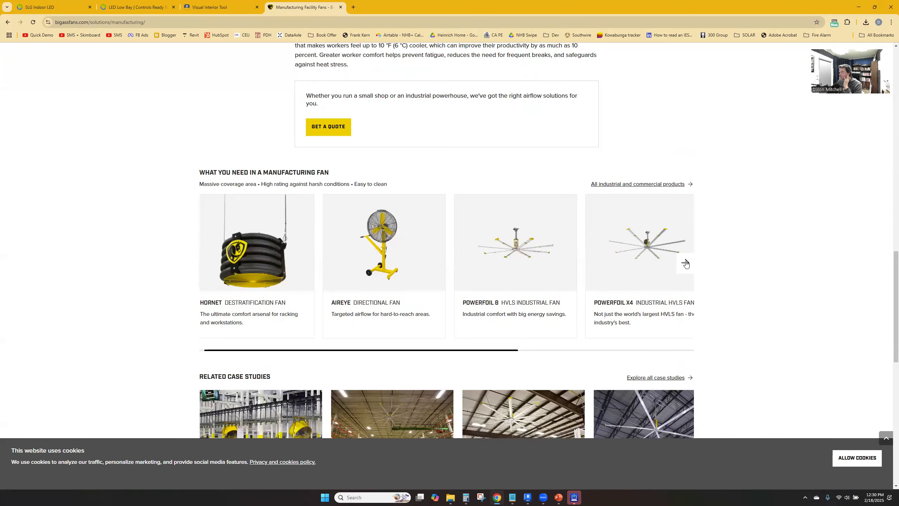
click(685, 264)
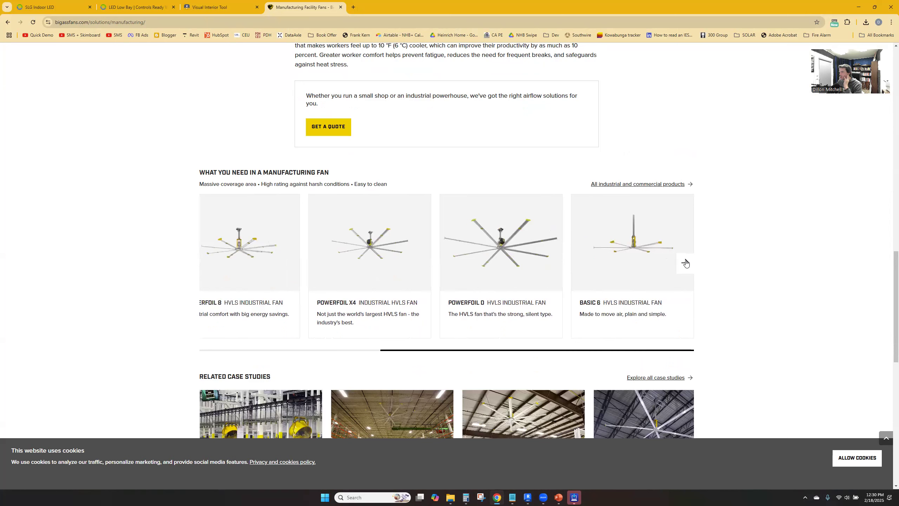
click(507, 234)
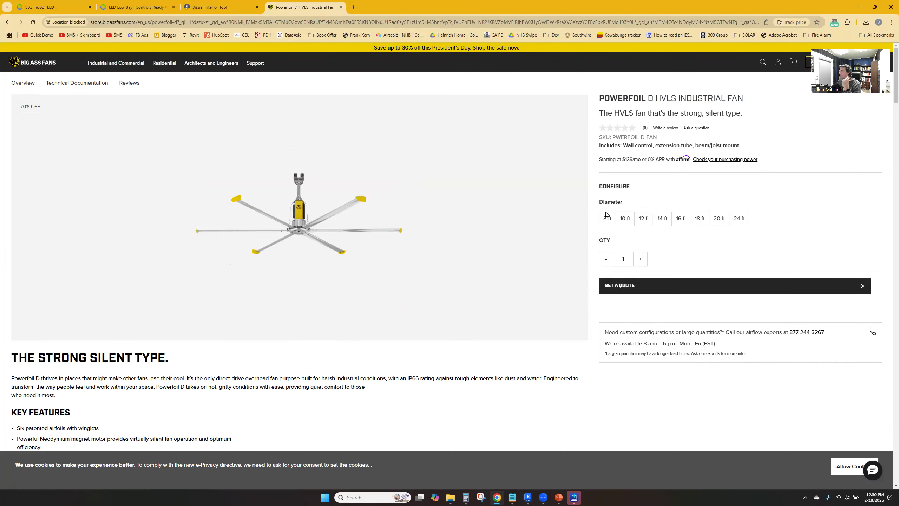
key(alt+Left)
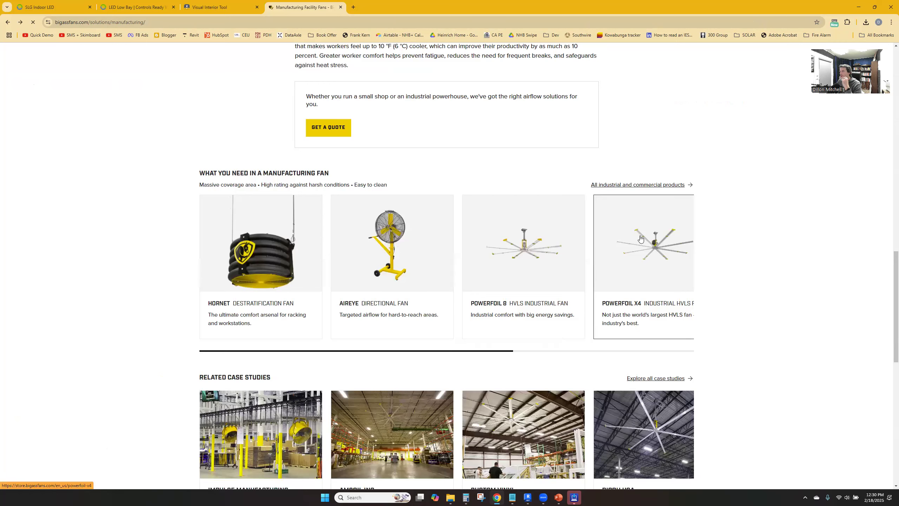
Check the Powerfoil X4 fan's product page for its diameter options and key features
click(680, 256)
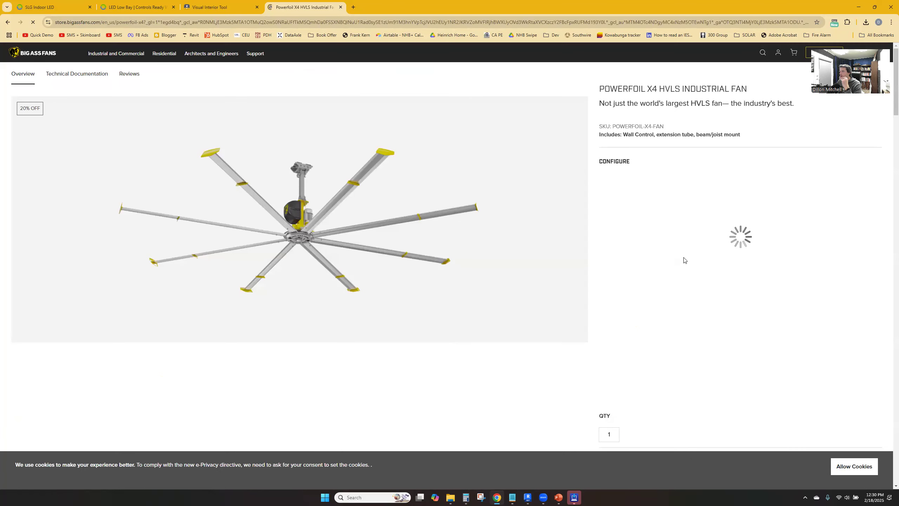
scroll(656, 245, down, 2)
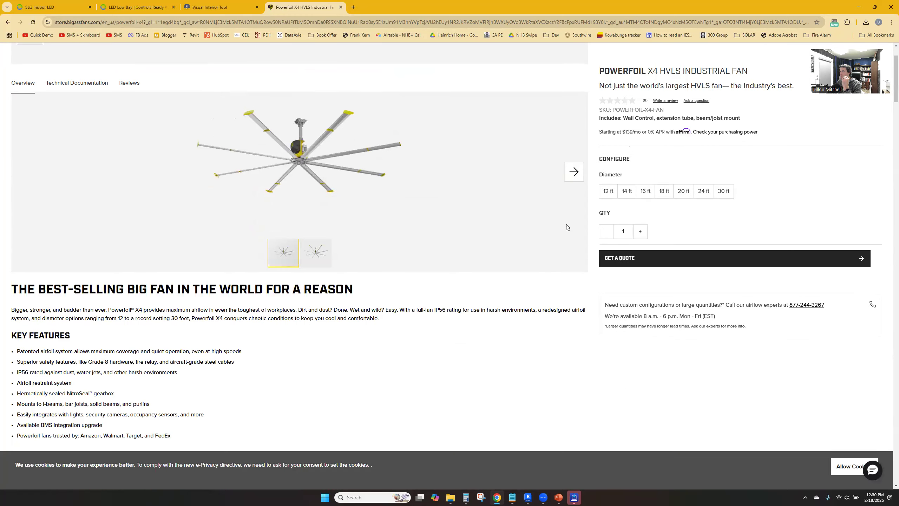
key(alt+Left)
Check the Basic 6 fan's product page for its available diameters
click(685, 263)
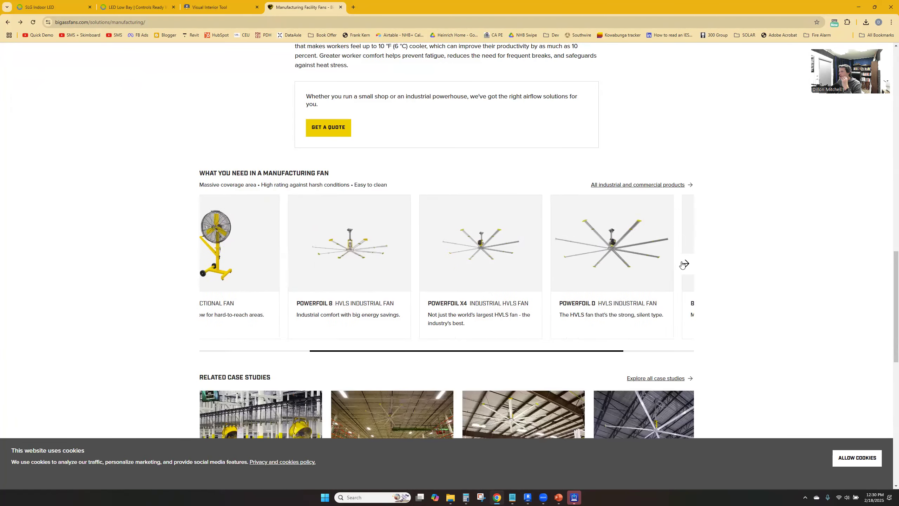
click(637, 253)
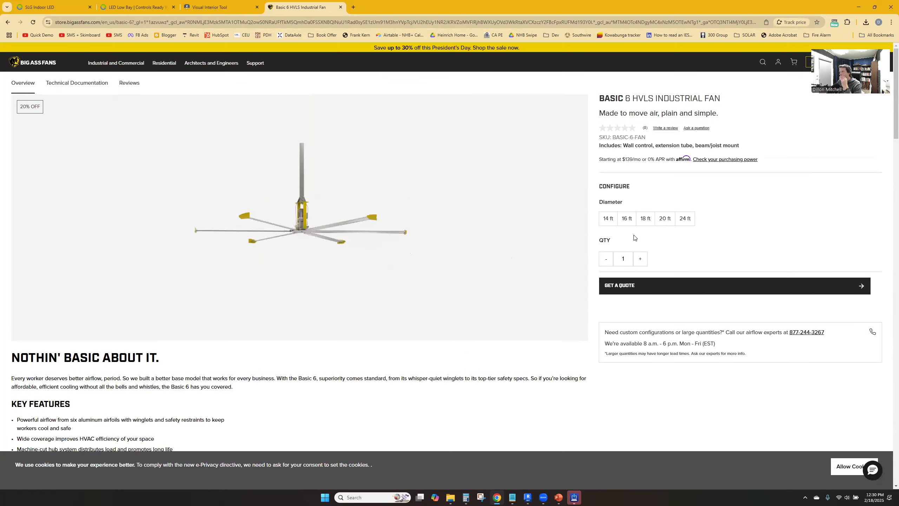
key(alt+Left)
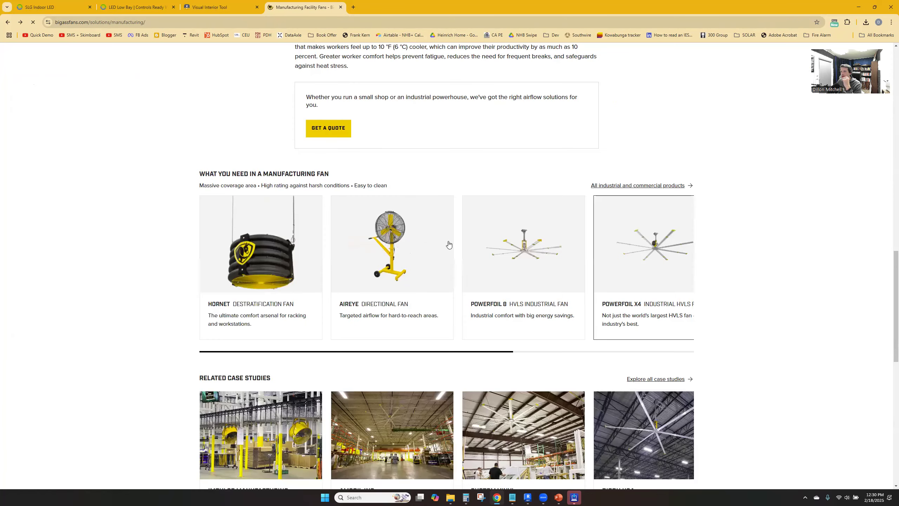
Reopen the Powerfoil D product page, choose the 8 ft diameter, and review the fan's features
click(684, 263)
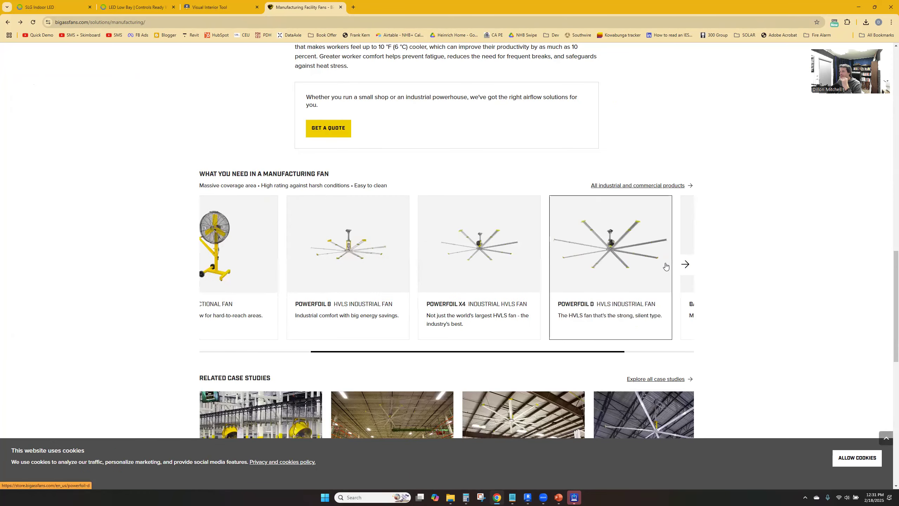
click(691, 269)
click(686, 250)
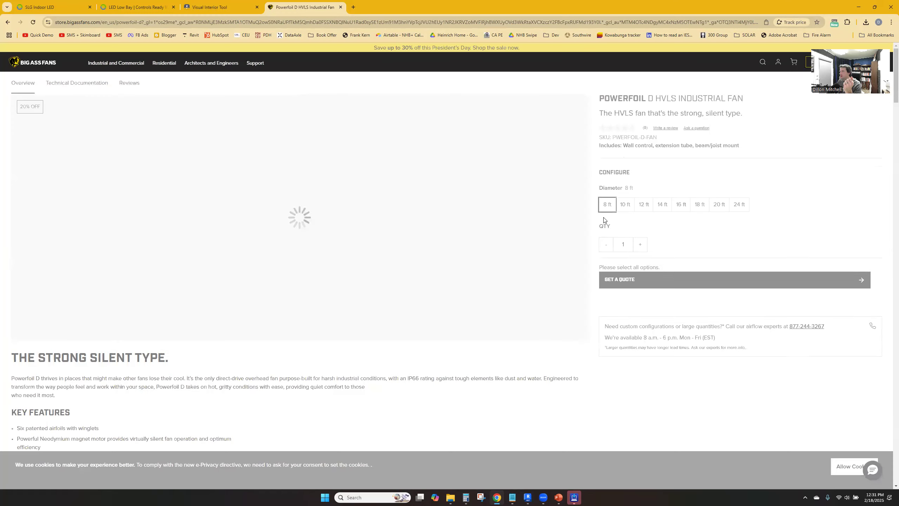
scroll(577, 287, down, 3)
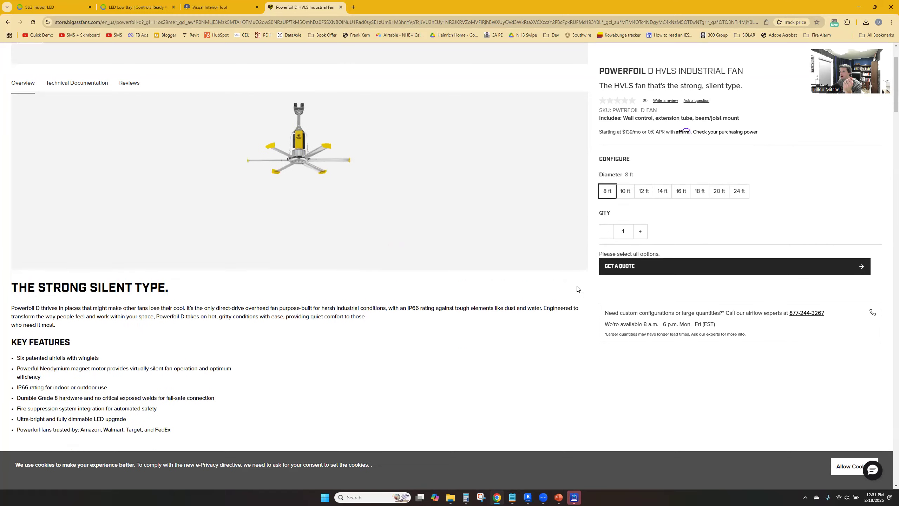
scroll(545, 284, down, 4)
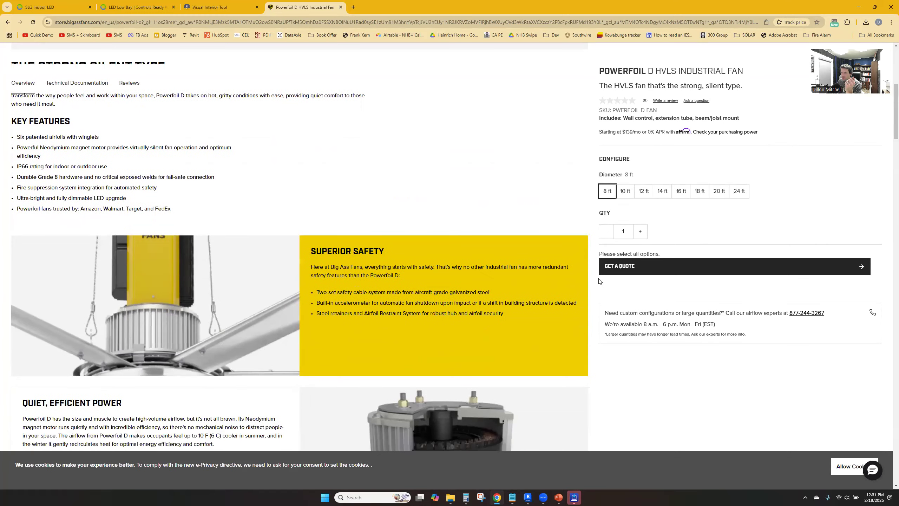
Review the Powerfoil D product page's power, upgrade and warranty sections and its installation photos
scroll(599, 282, down, 12)
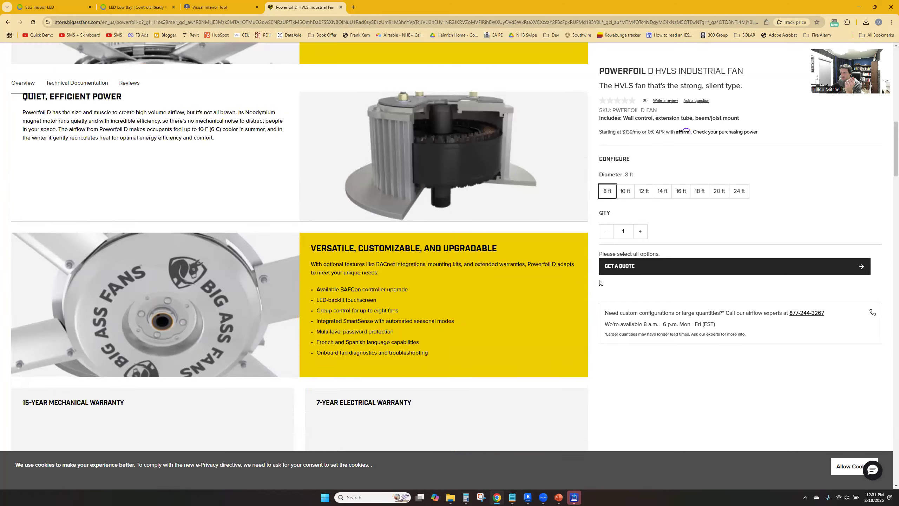
scroll(599, 283, down, 5)
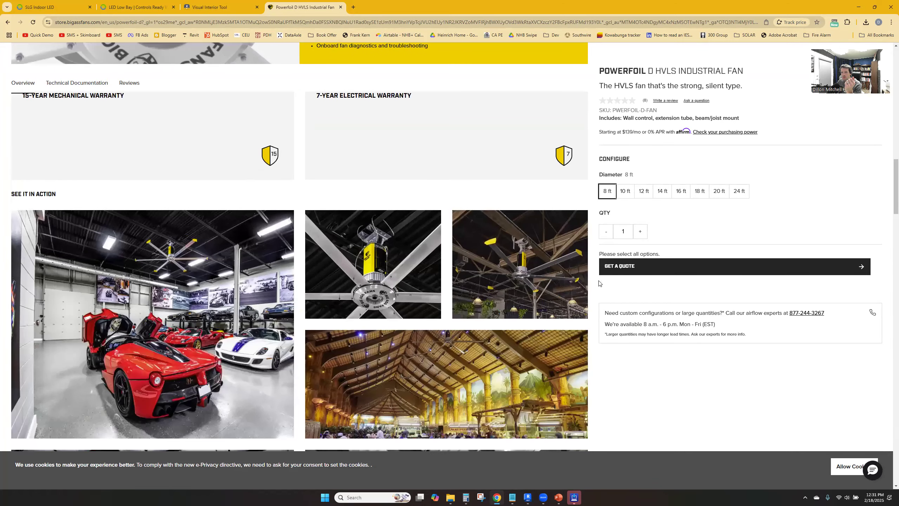
scroll(692, 357, down, 4)
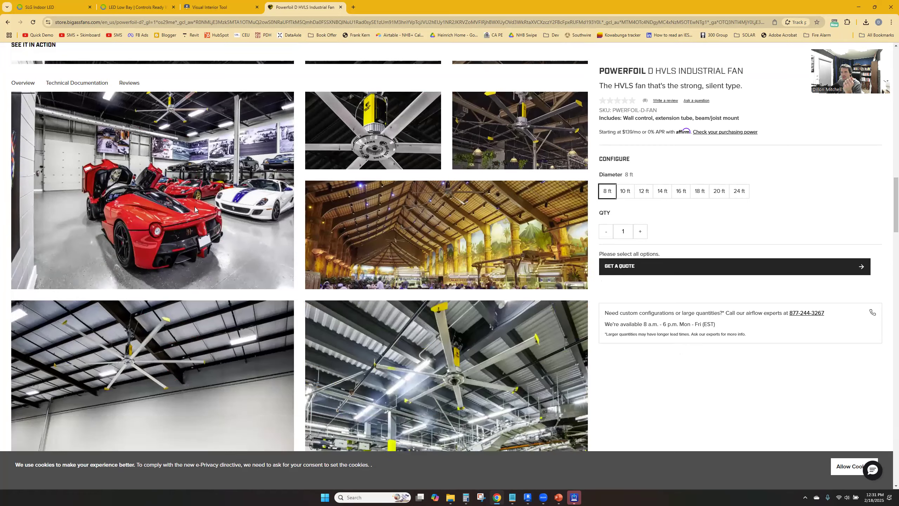
scroll(175, 148, up, 1)
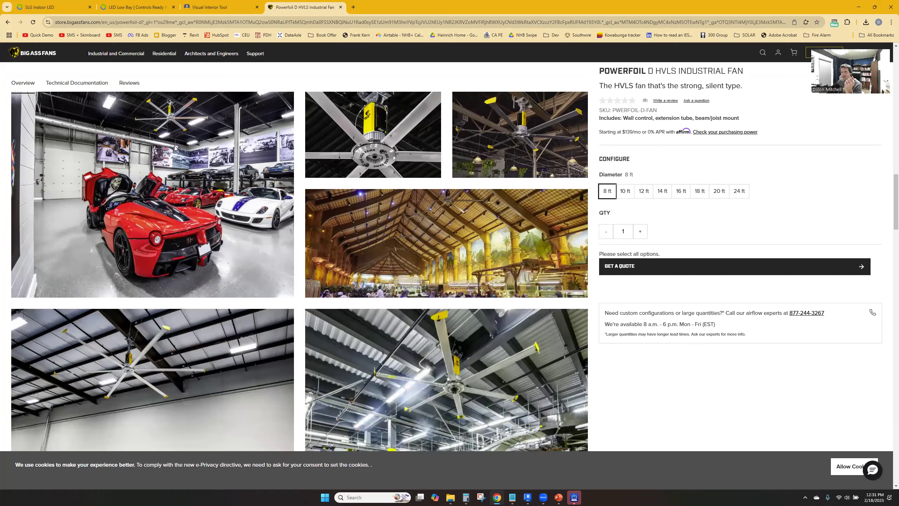
scroll(663, 381, down, 5)
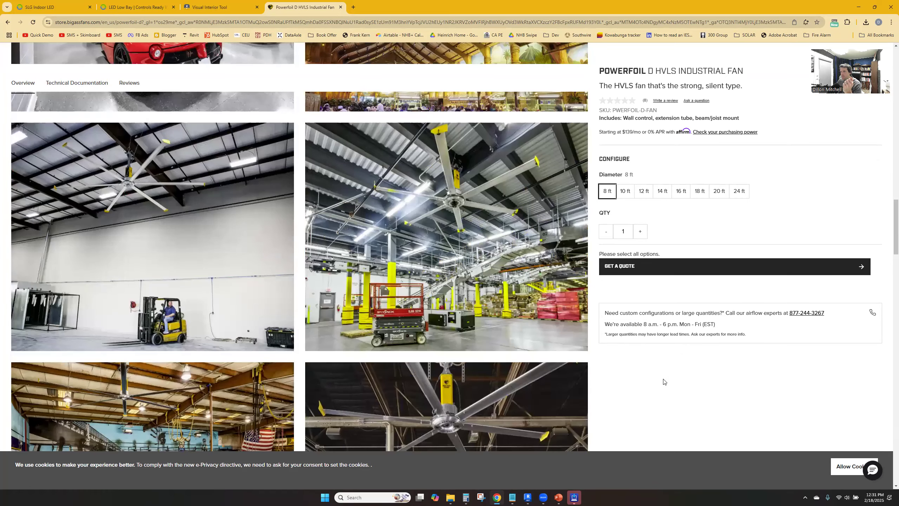
scroll(666, 361, down, 5)
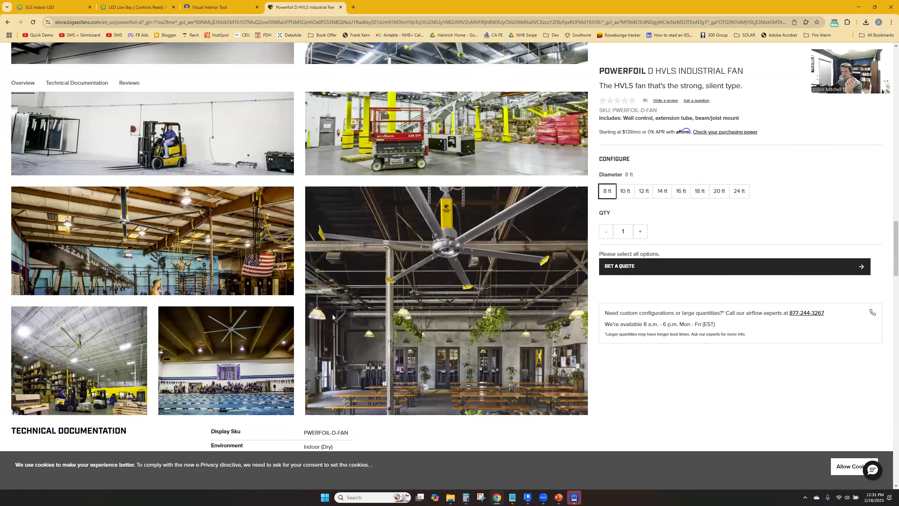
scroll(332, 314, down, 14)
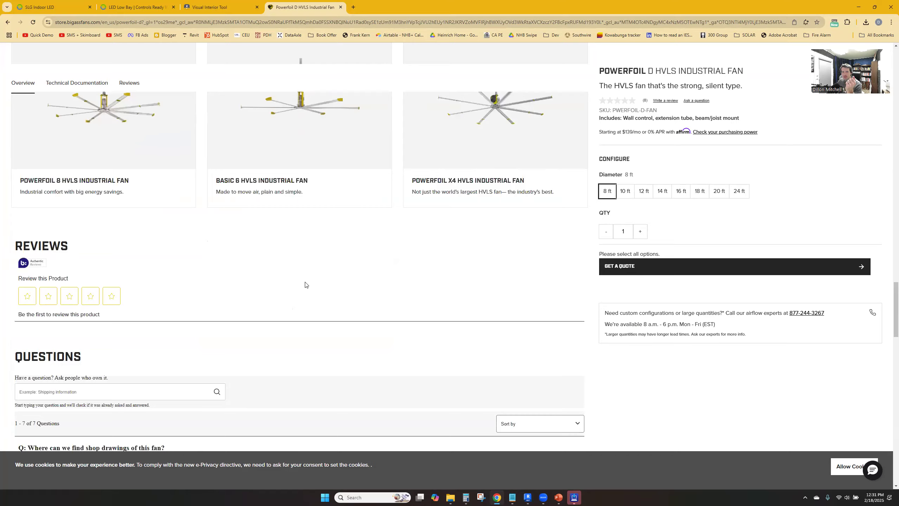
scroll(305, 285, down, 7)
scroll(264, 278, up, 18)
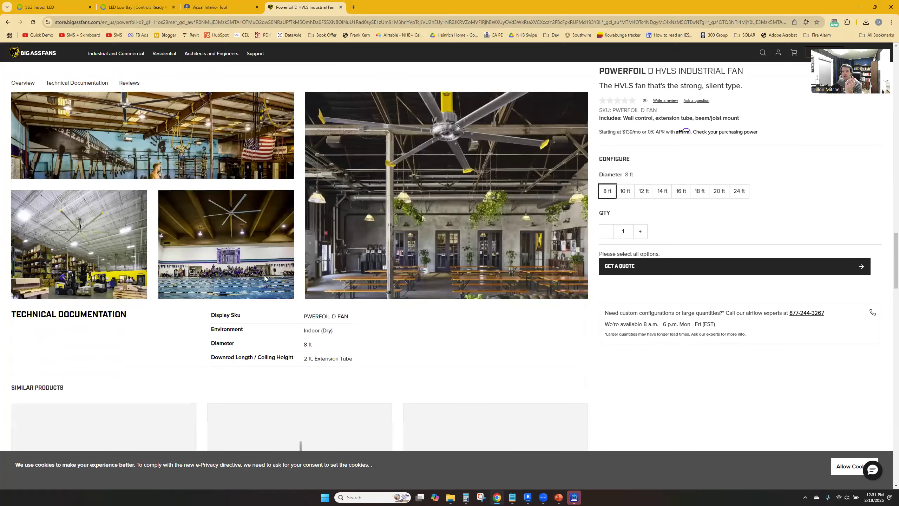
Check the Powerfoil D page's technical documentation and reviews sections, and reread its overview for electrical details
click(86, 82)
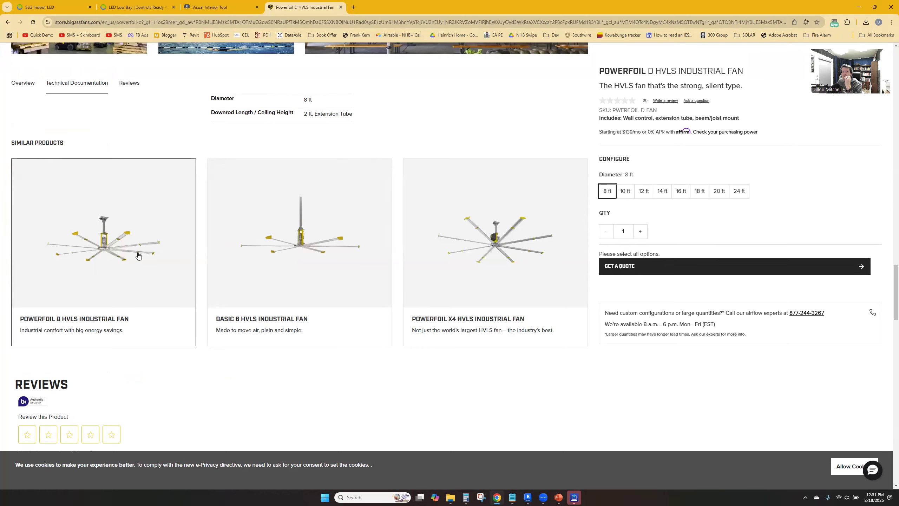
click(133, 83)
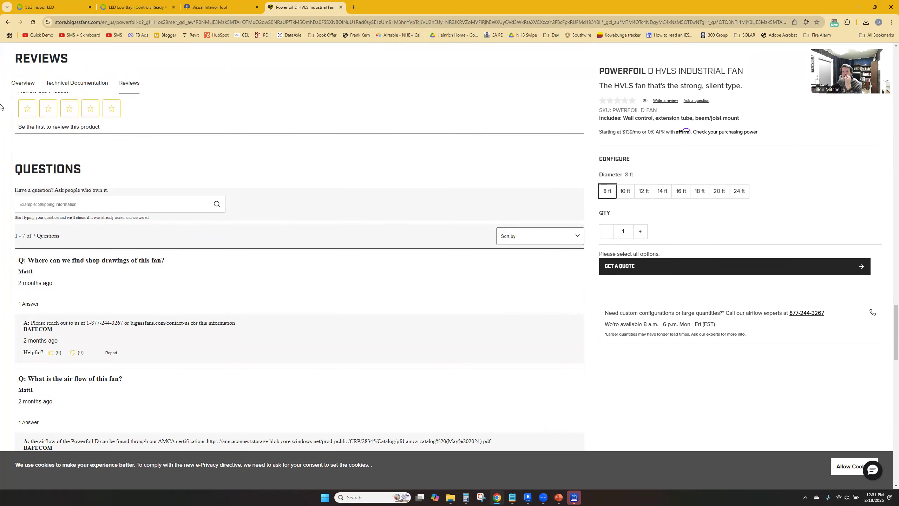
click(22, 83)
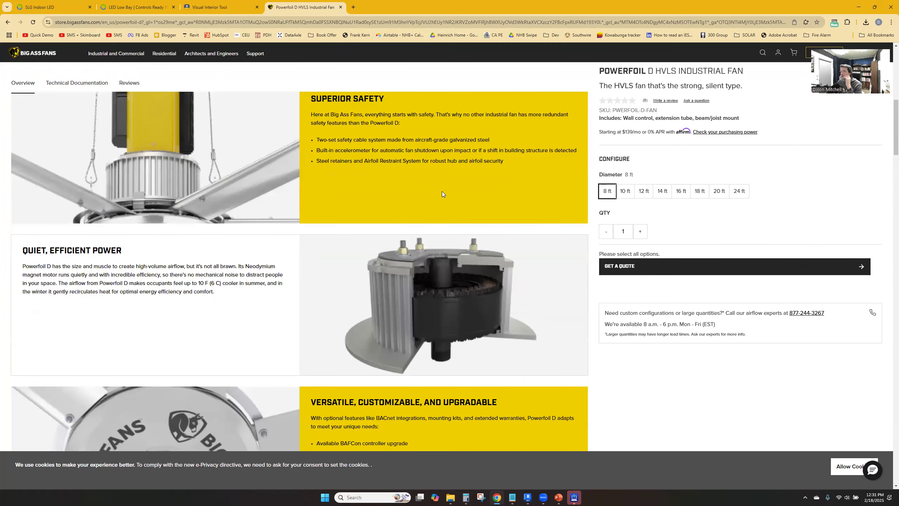
scroll(383, 235, down, 5)
scroll(127, 223, down, 8)
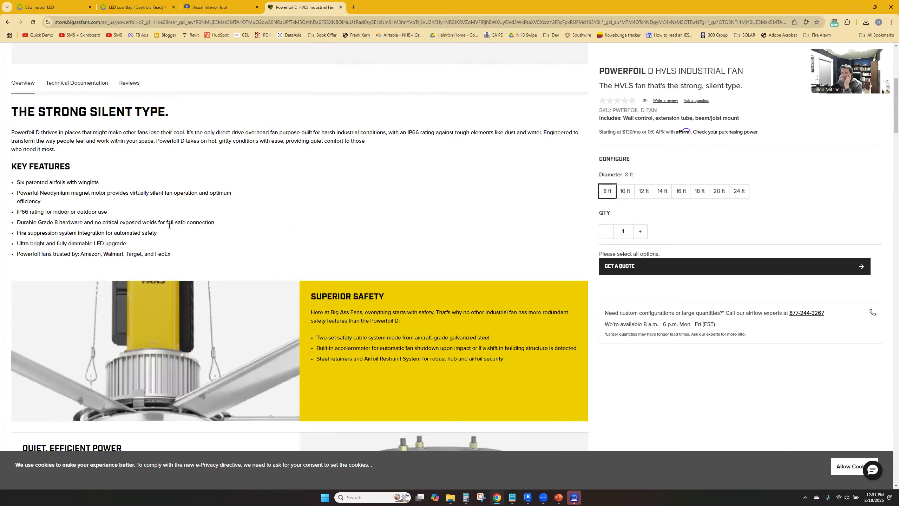
scroll(397, 285, down, 5)
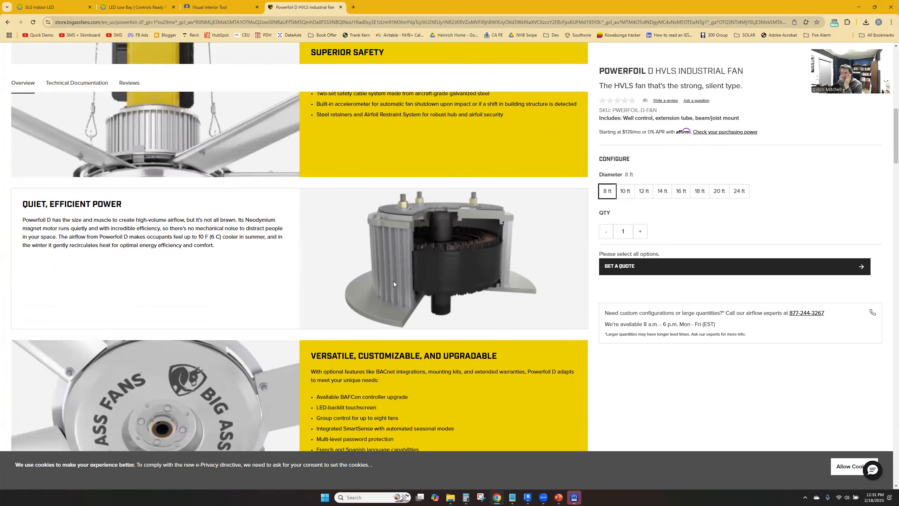
scroll(393, 282, down, 2)
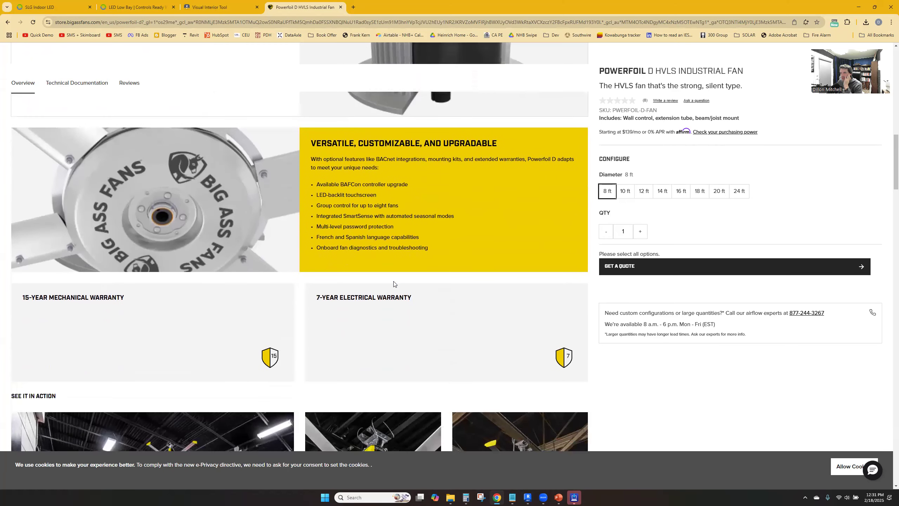
scroll(403, 245, down, 2)
scroll(404, 249, down, 5)
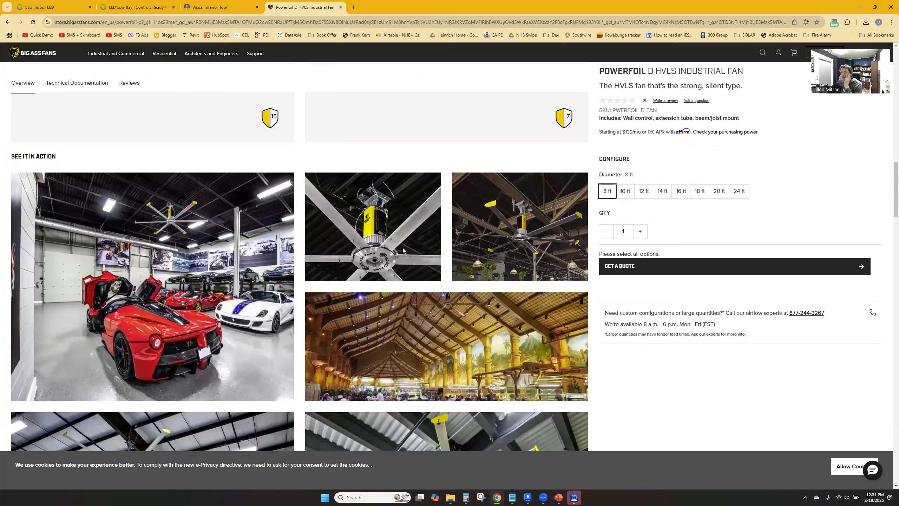
Open the industrial and commercial Small Overhead Fans category and browse the listed models
click(93, 48)
mouse_move(126, 64)
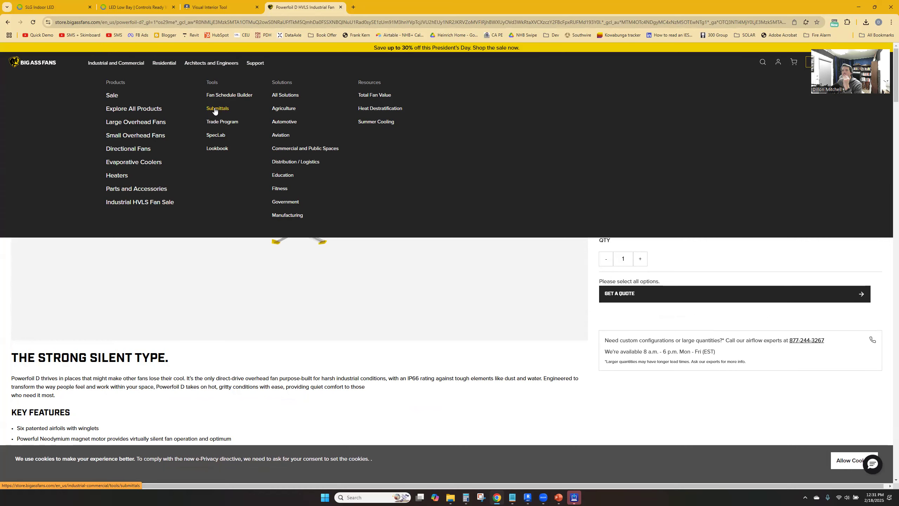
click(152, 136)
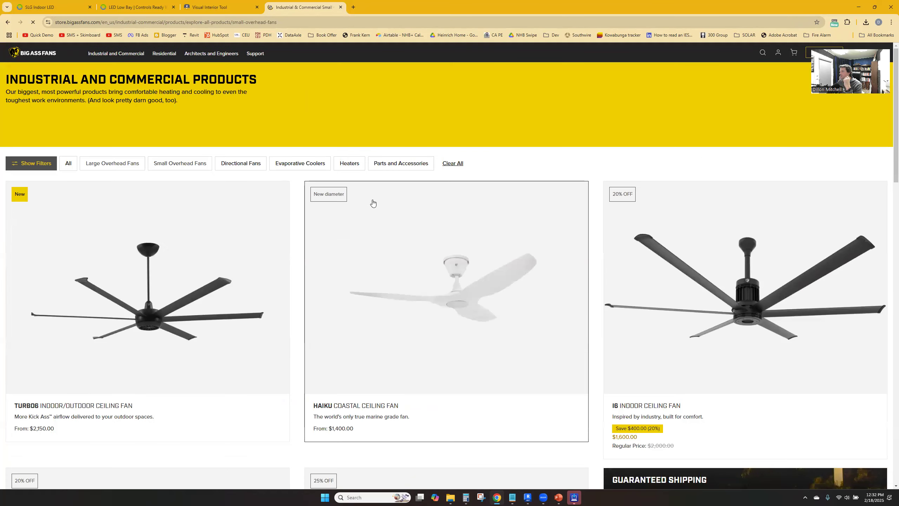
scroll(341, 224, down, 1)
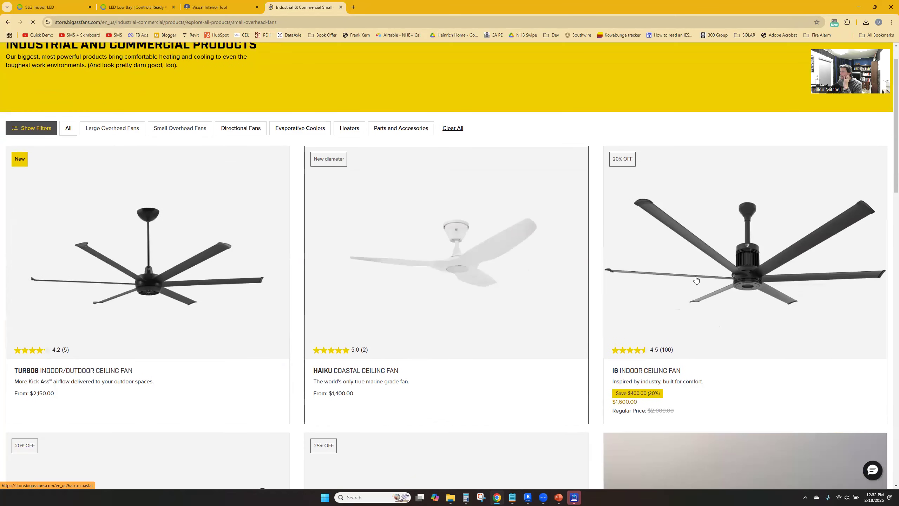
scroll(706, 289, down, 1)
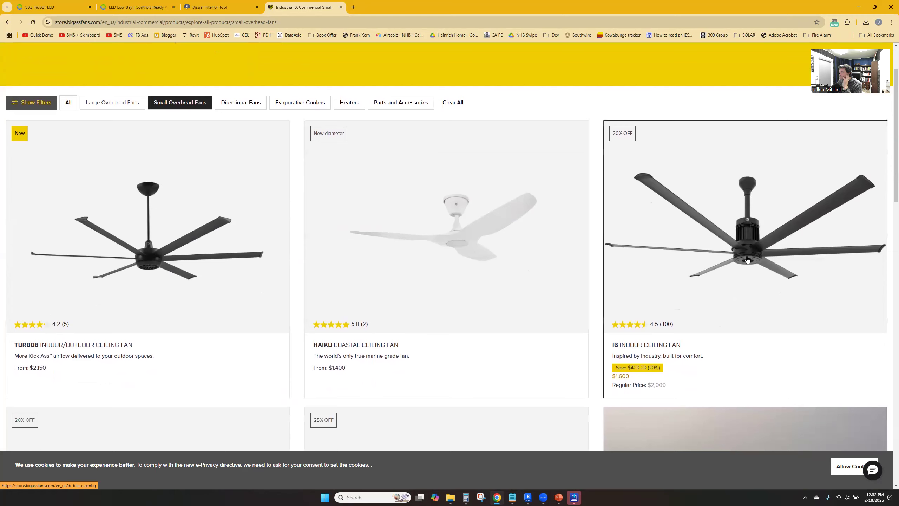
scroll(747, 260, down, 4)
scroll(747, 252, up, 2)
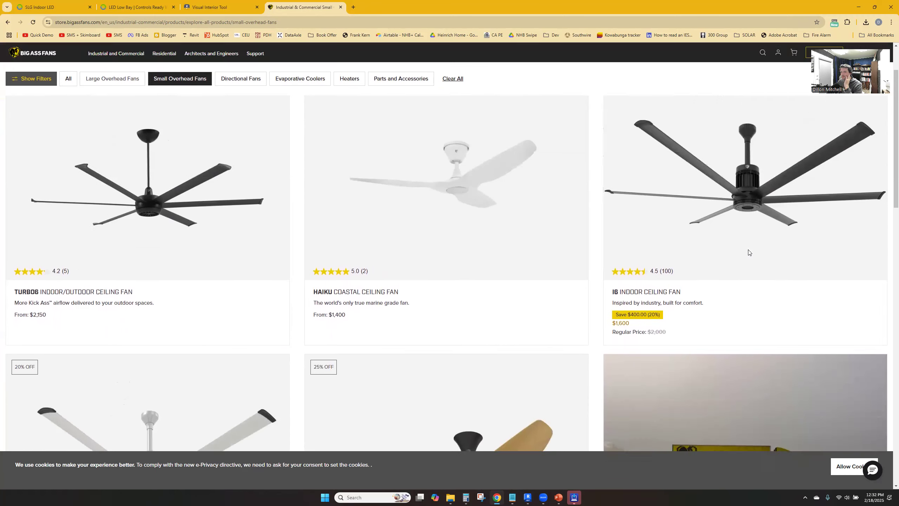
scroll(748, 252, down, 3)
scroll(127, 285, down, 1)
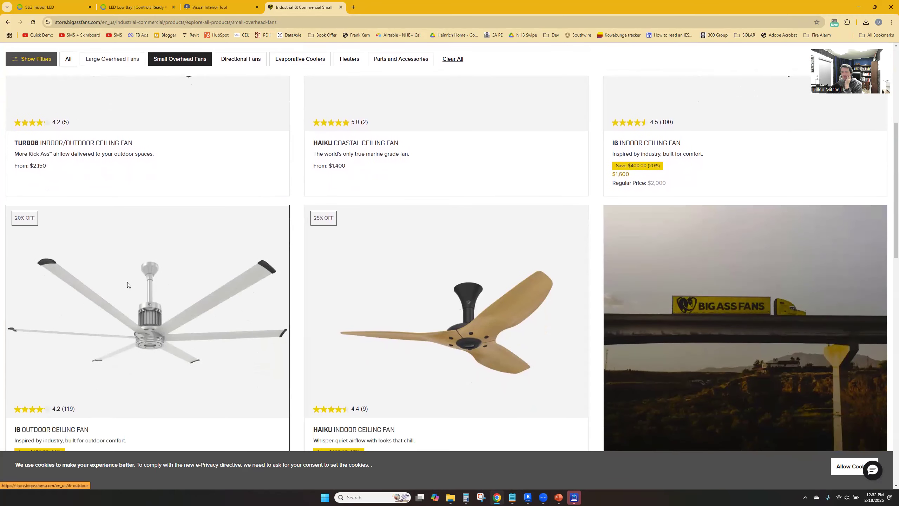
Open the i6 Outdoor Ceiling Fan product page and check its diameter options, downrod options and key features
click(128, 285)
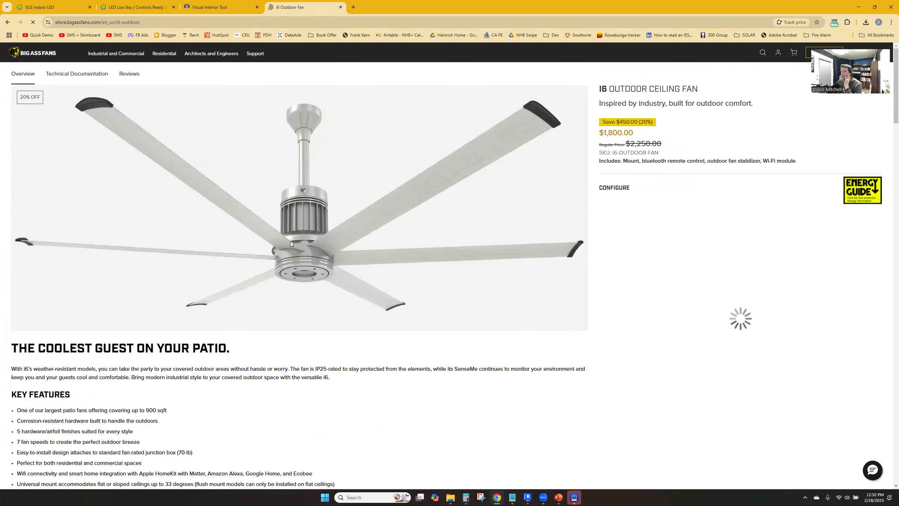
scroll(703, 280, down, 3)
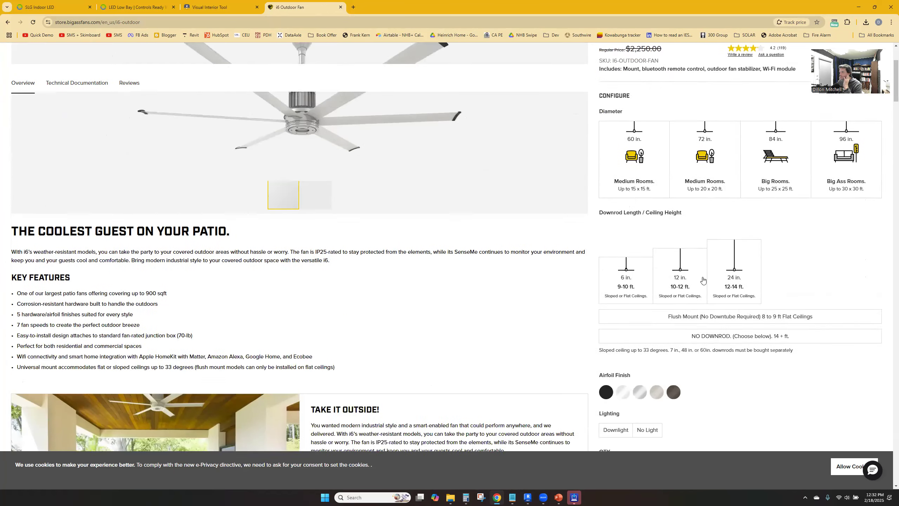
scroll(863, 355, down, 2)
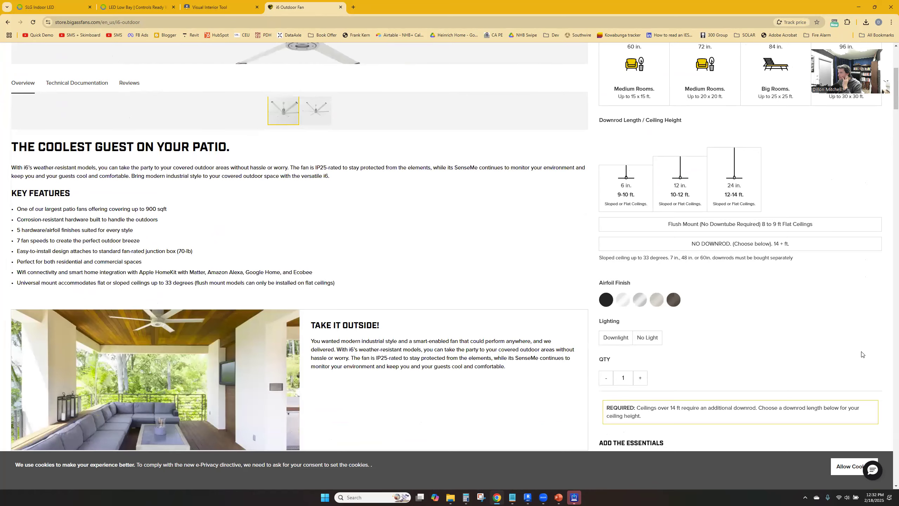
scroll(279, 246, down, 2)
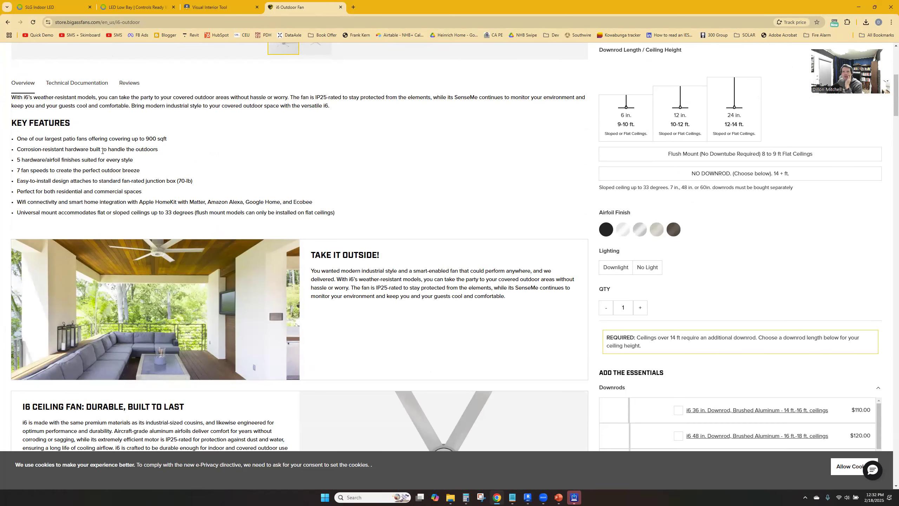
scroll(102, 151, up, 2)
scroll(109, 155, down, 2)
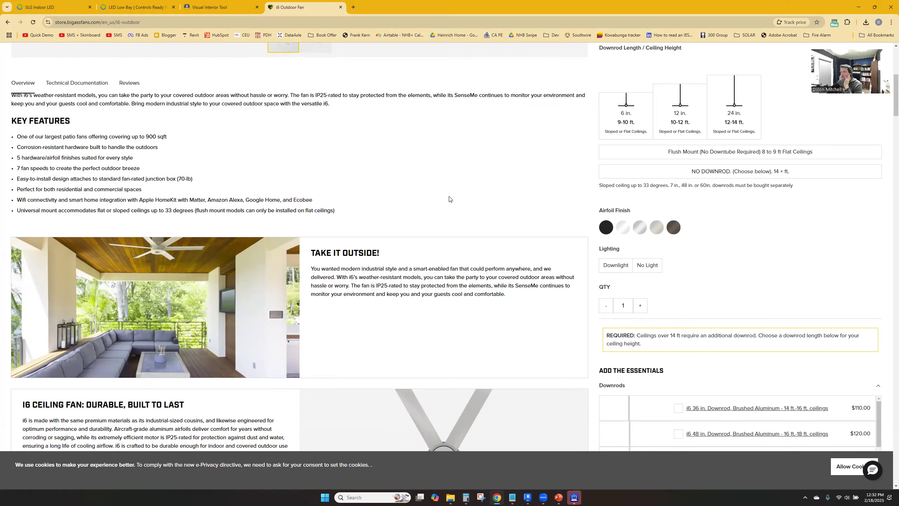
Read through the i6 Outdoor fan's feature sections and photos down to its technical documentation
scroll(449, 198, down, 4)
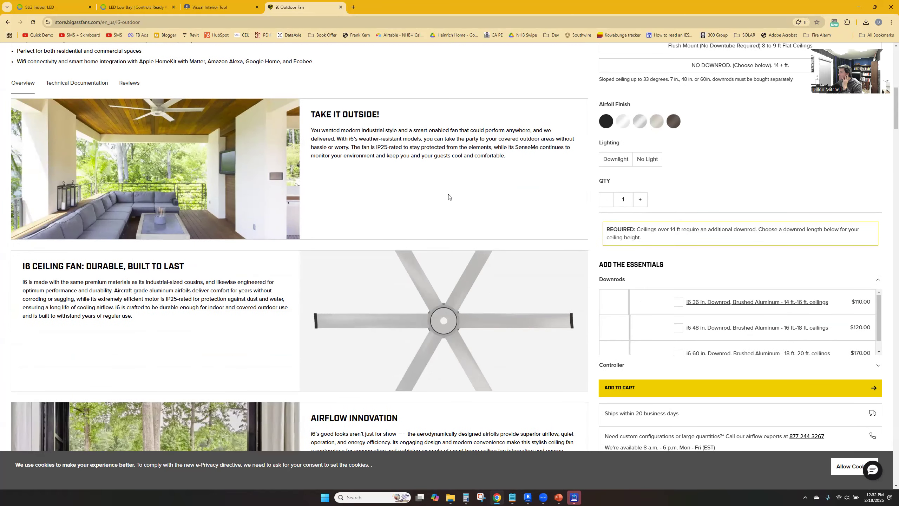
scroll(188, 190, down, 2)
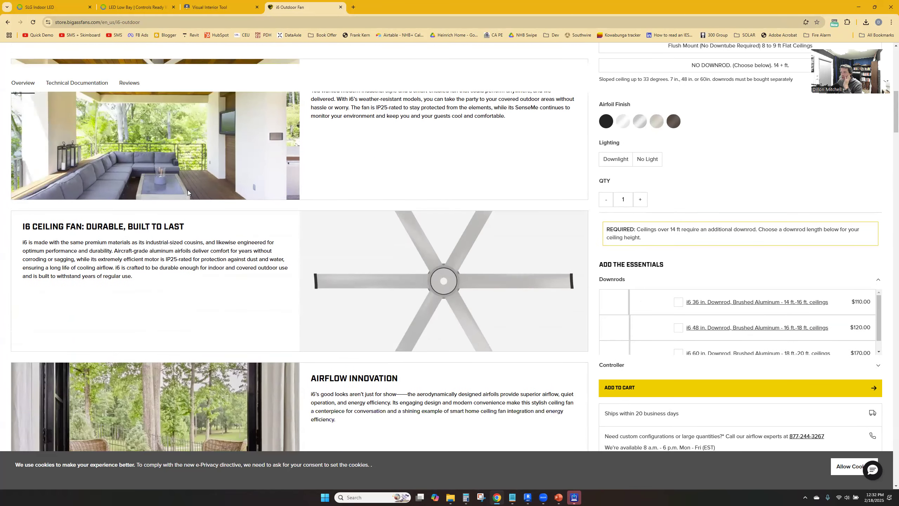
scroll(513, 319, down, 3)
scroll(385, 232, down, 4)
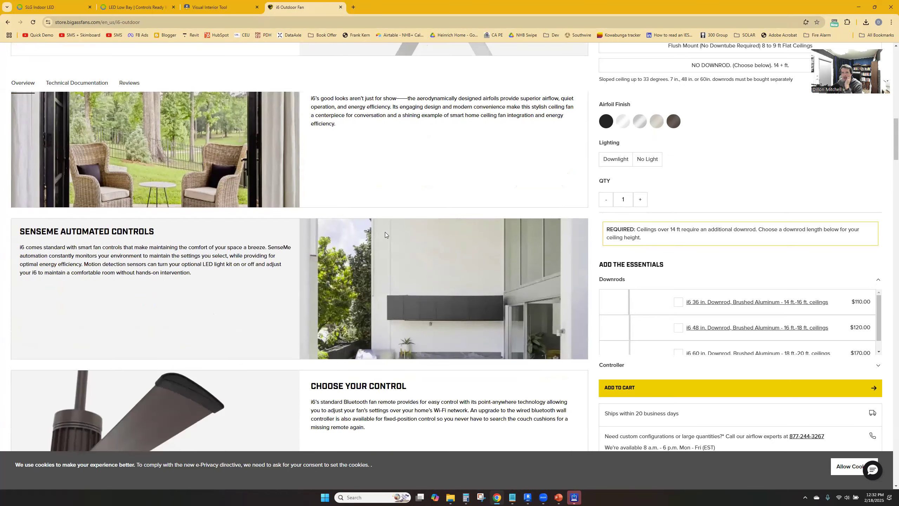
scroll(380, 241, down, 2)
scroll(373, 241, down, 6)
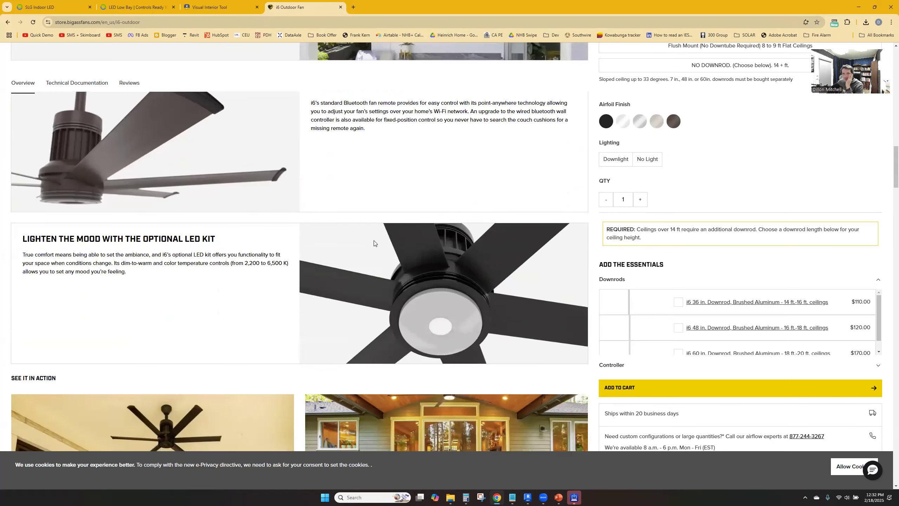
scroll(373, 242, down, 4)
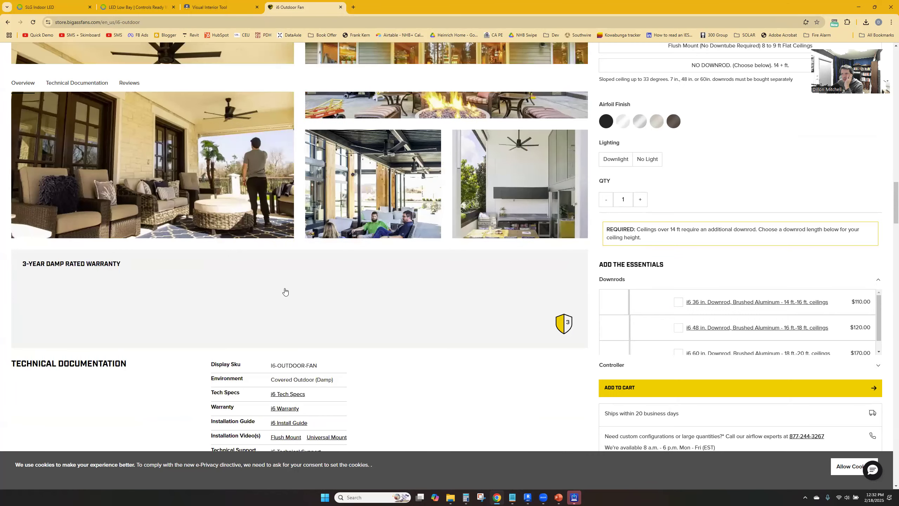
Open the i6 Tech Specs cutsheet and examine the technical specifications table on page 2
scroll(285, 287, down, 2)
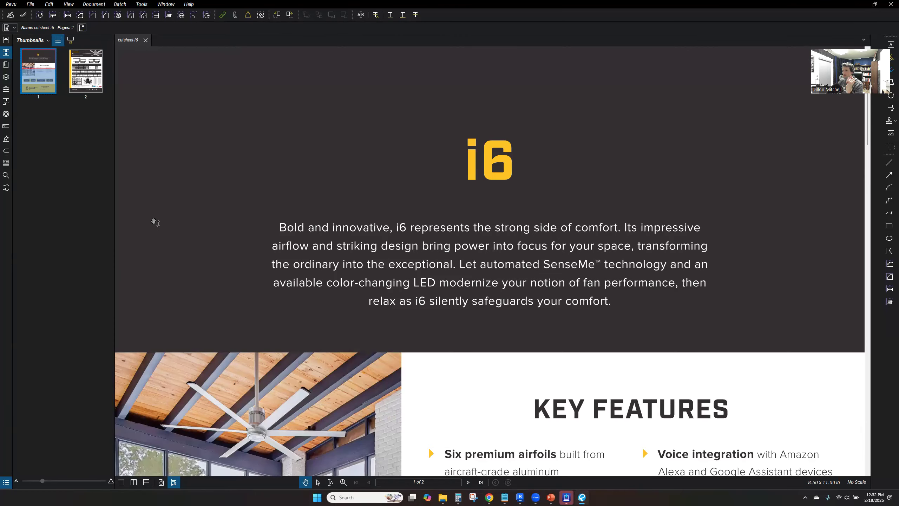
click(98, 84)
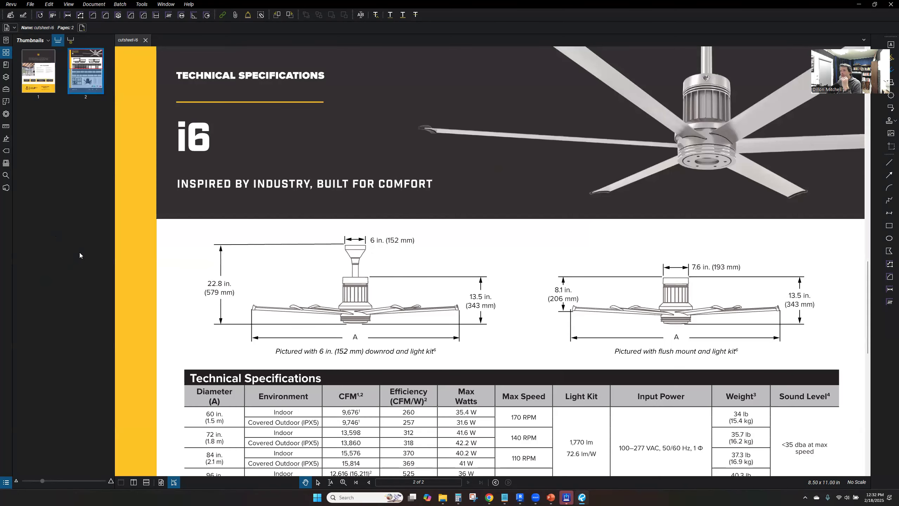
scroll(355, 349, down, 1)
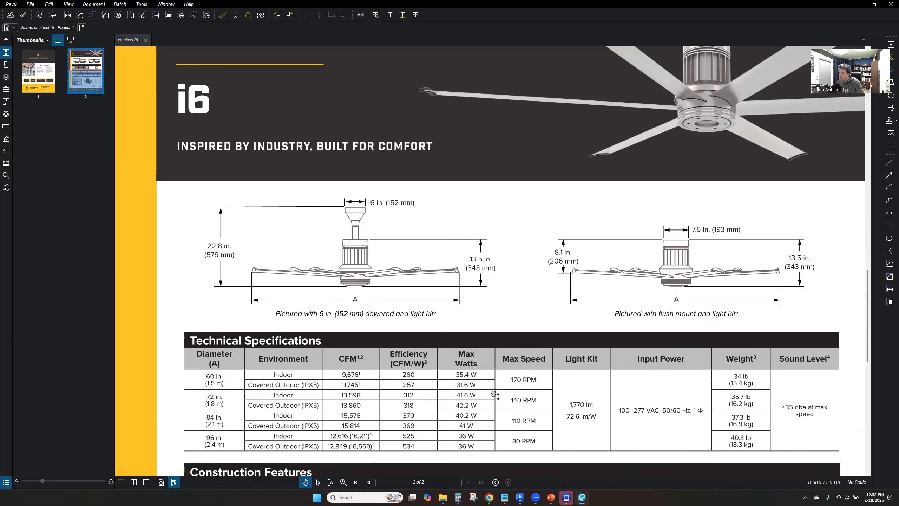
Switch to Revit to check the selected shop fan's type properties, and return to the i6 cutsheet
click(520, 496)
click(126, 97)
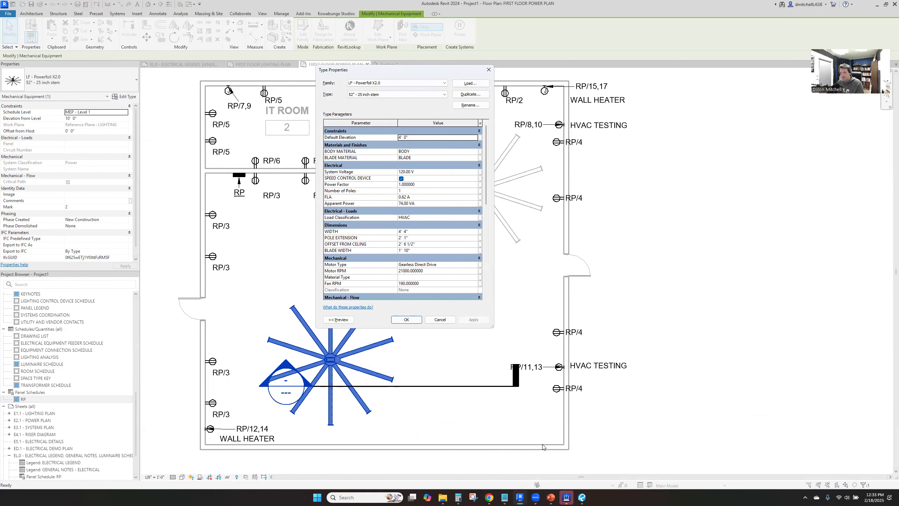
key(alt+Tab)
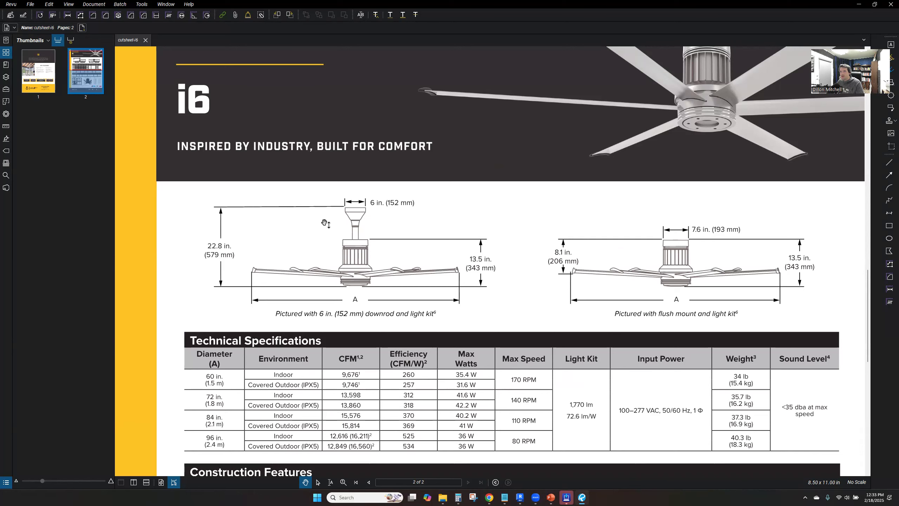
Review both cutsheet pages, covering key features, control options, technical specifications, ordering information and the wall remote
click(34, 82)
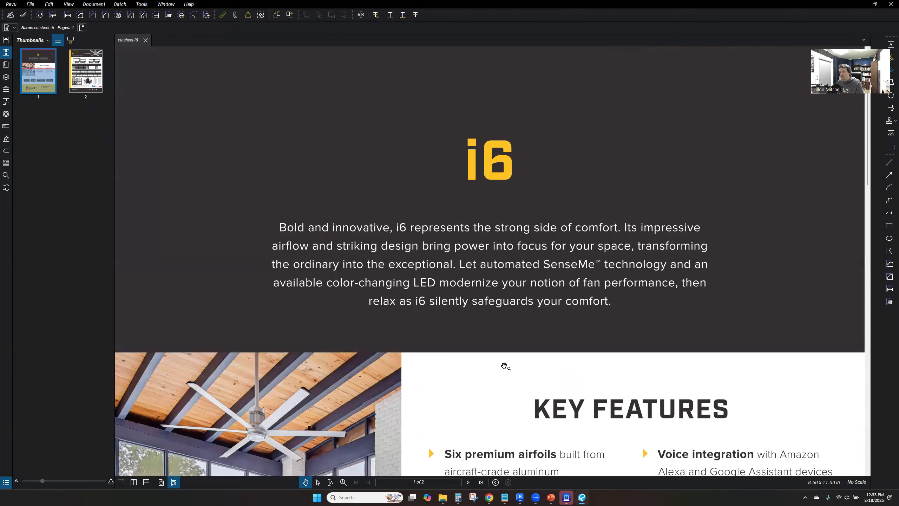
scroll(504, 367, down, 3)
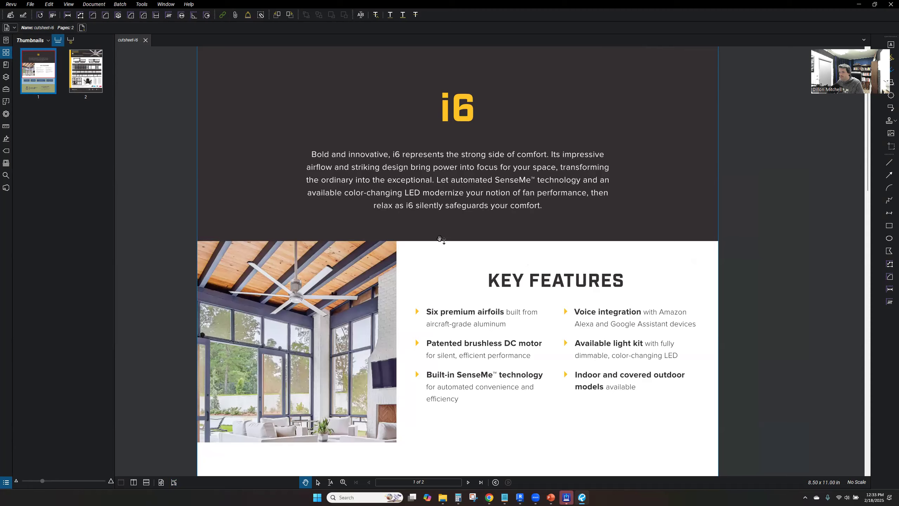
drag(452, 338, 469, 198)
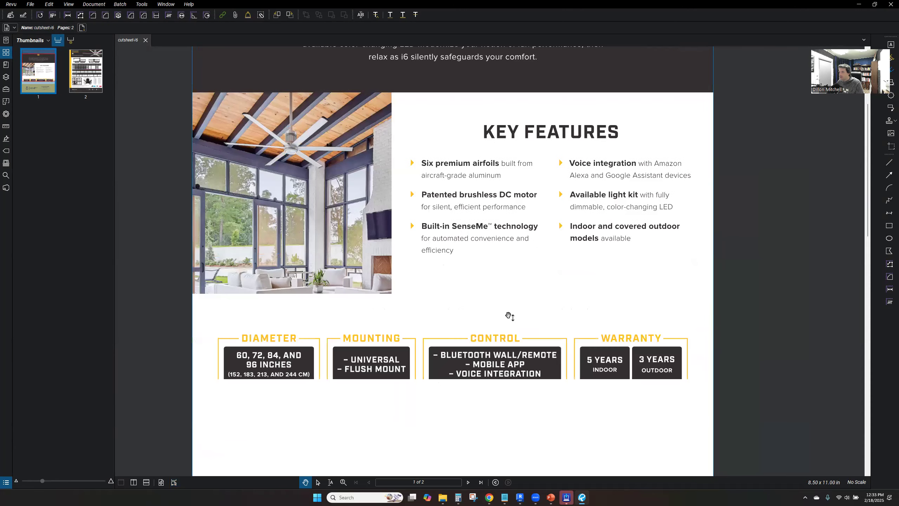
drag(354, 195, 364, 261)
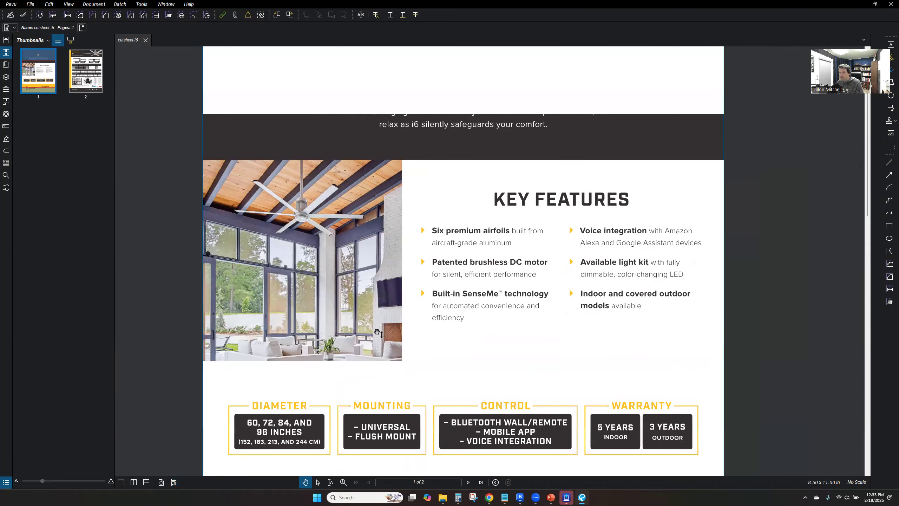
click(85, 71)
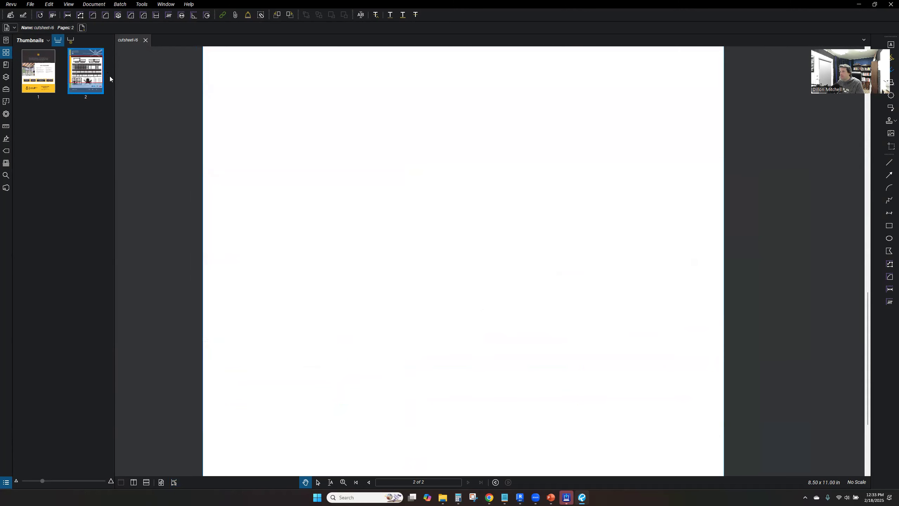
scroll(375, 228, down, 1)
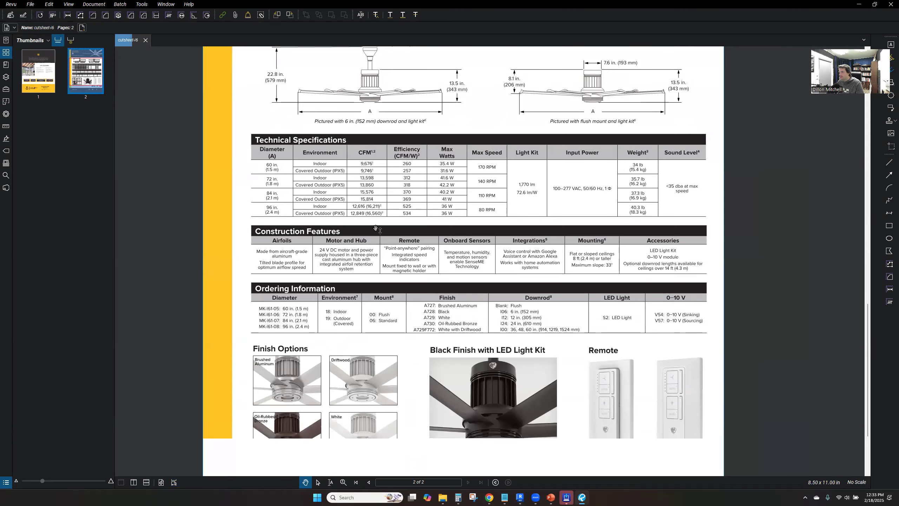
scroll(654, 382, down, 1)
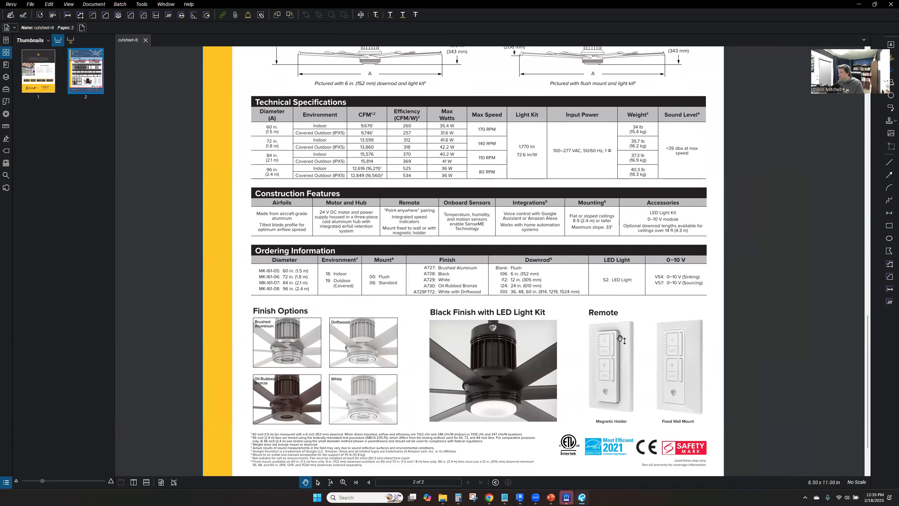
ctrl+scroll(618, 356, down, 1)
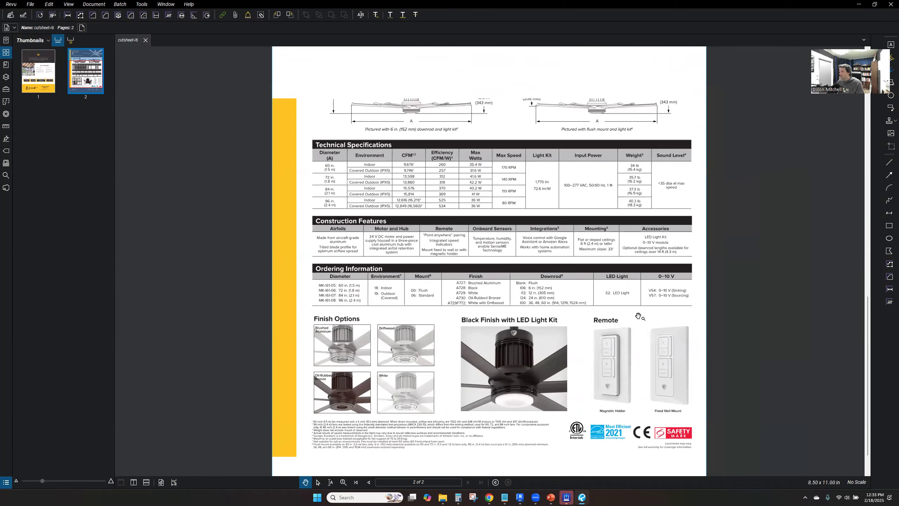
ctrl+scroll(567, 297, down, 1)
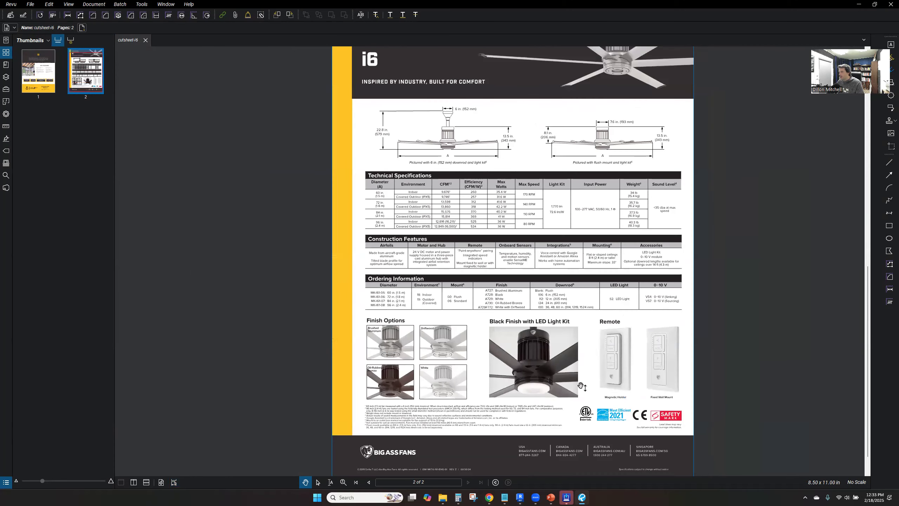
drag(596, 336, 583, 391)
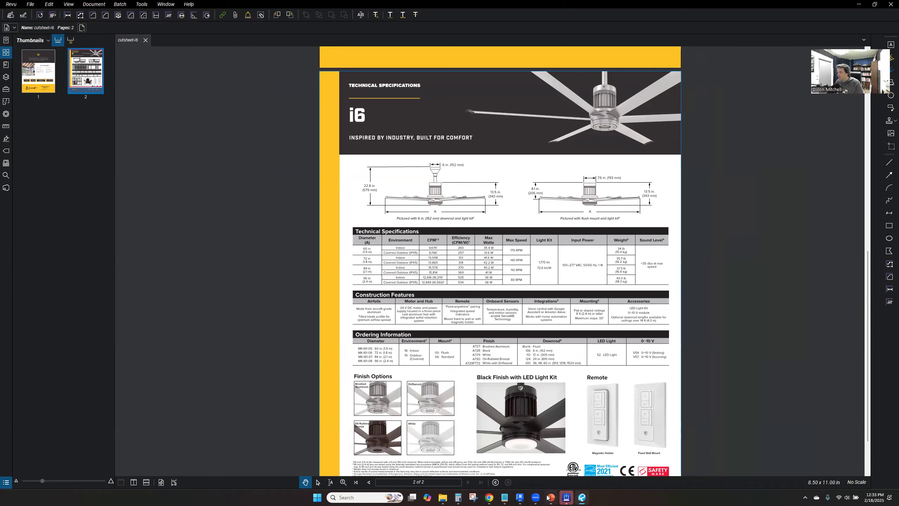
Return to Revit, close the fan's type properties and create one power circuit on panel RP for both shop fans
mouse_move(548, 498)
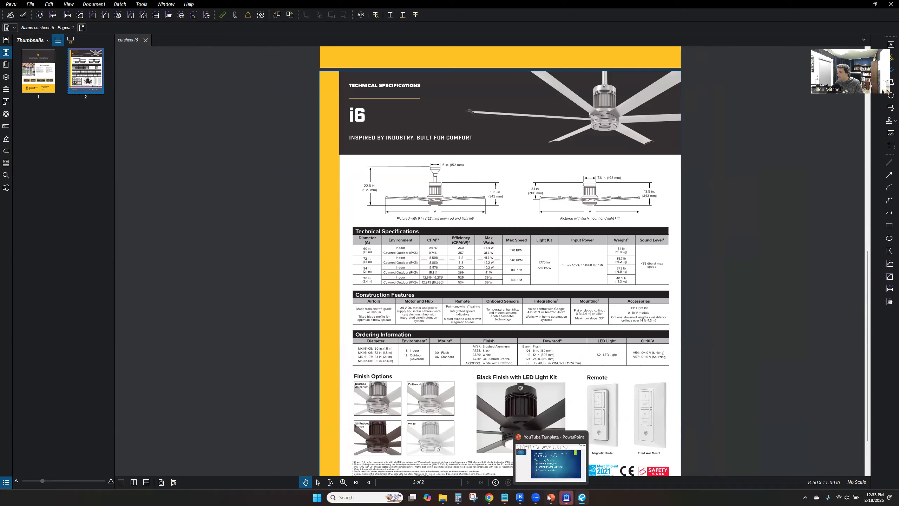
click(520, 497)
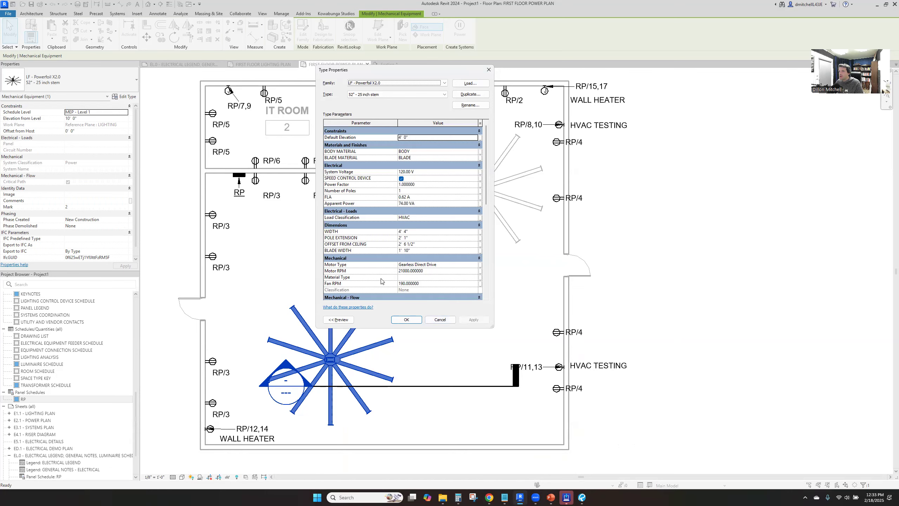
key(Escape)
ctrl+click(483, 194)
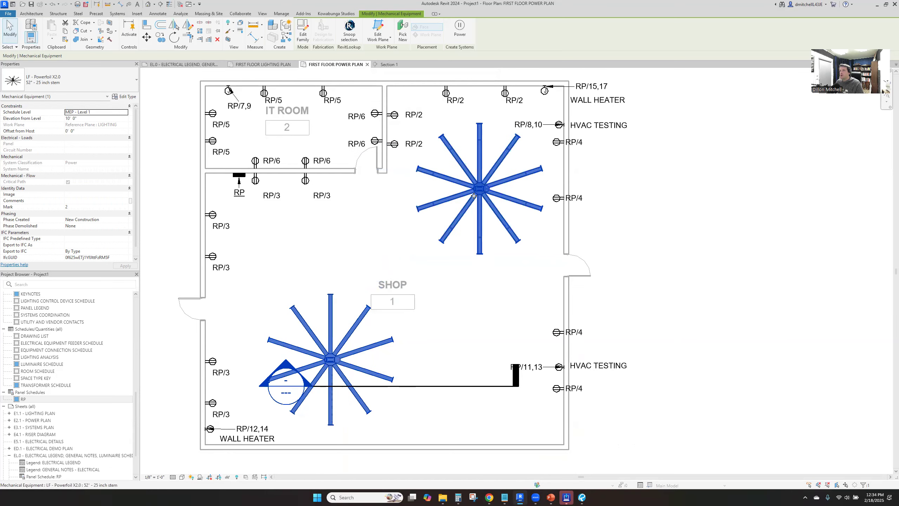
click(468, 39)
click(504, 192)
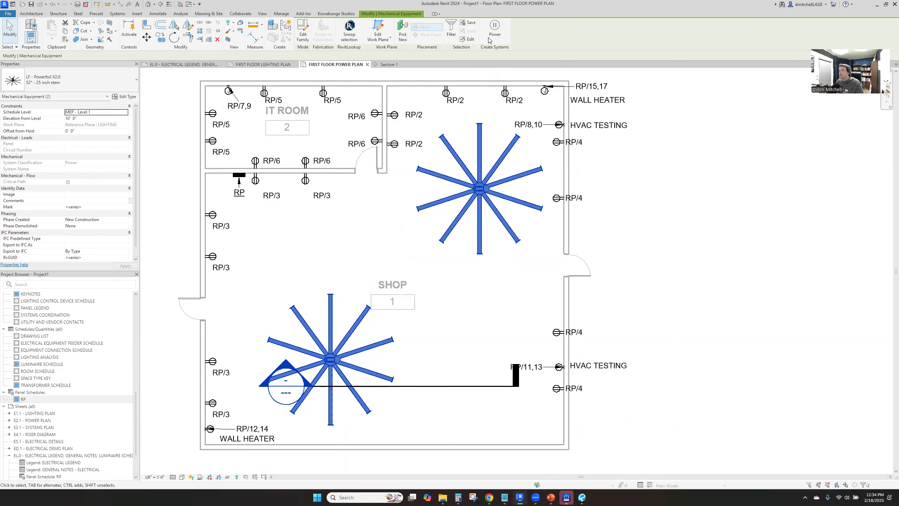
click(492, 36)
Name the fan circuit's load OVERHEAD FANS and set its frame to 20 A
click(105, 138)
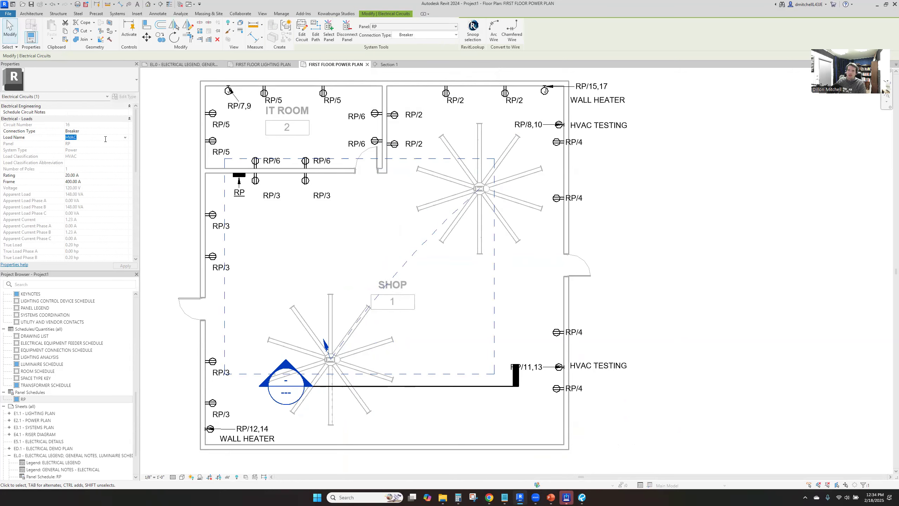
text(OVERHEAD FANS)
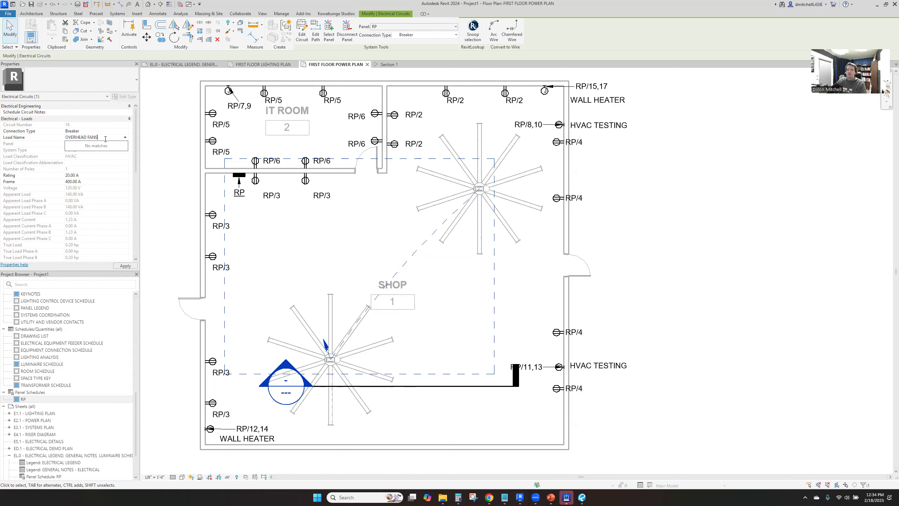
click(107, 181)
key(Return)
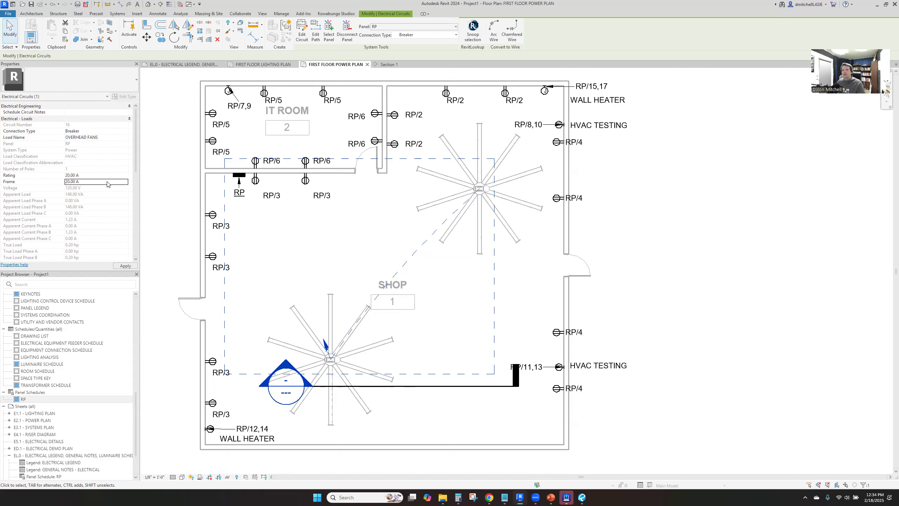
click(366, 233)
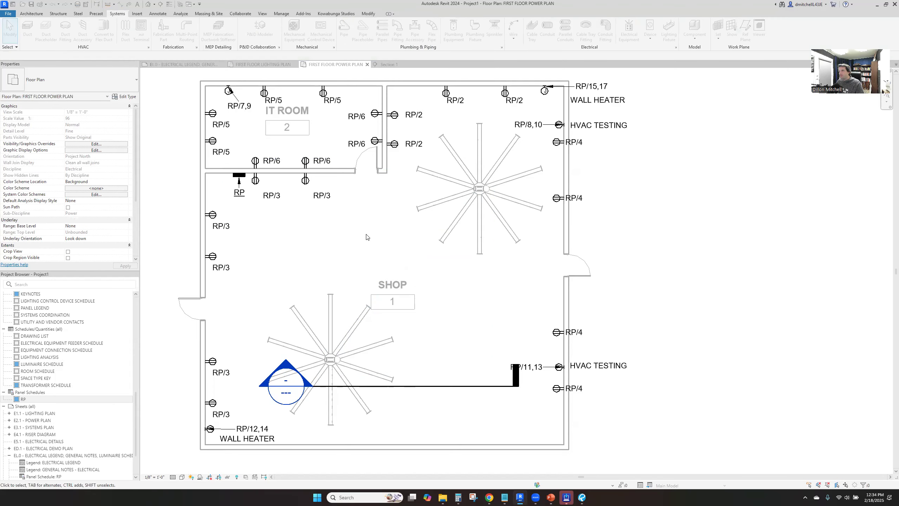
Tag both shop fans by category, placing each tag with its leader beside the fan
key(t)
key(g)
click(344, 356)
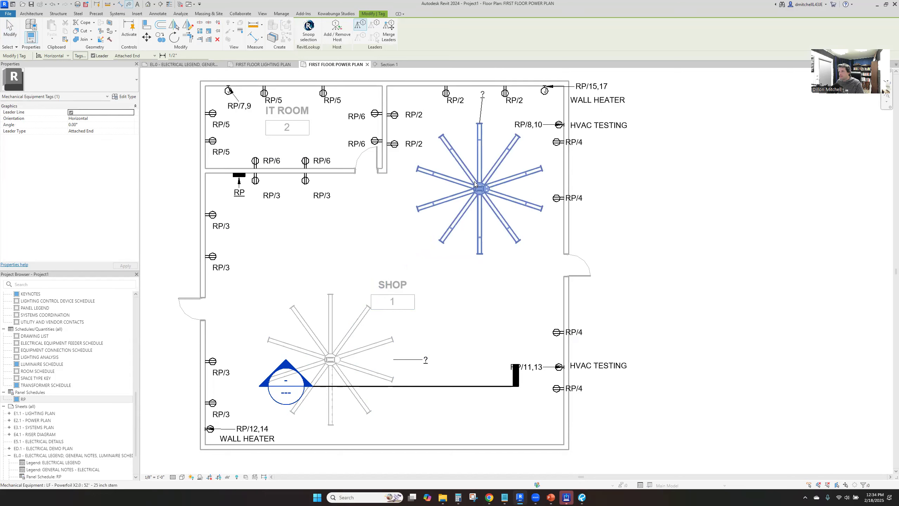
click(390, 189)
key(Escape)
key(Escape)
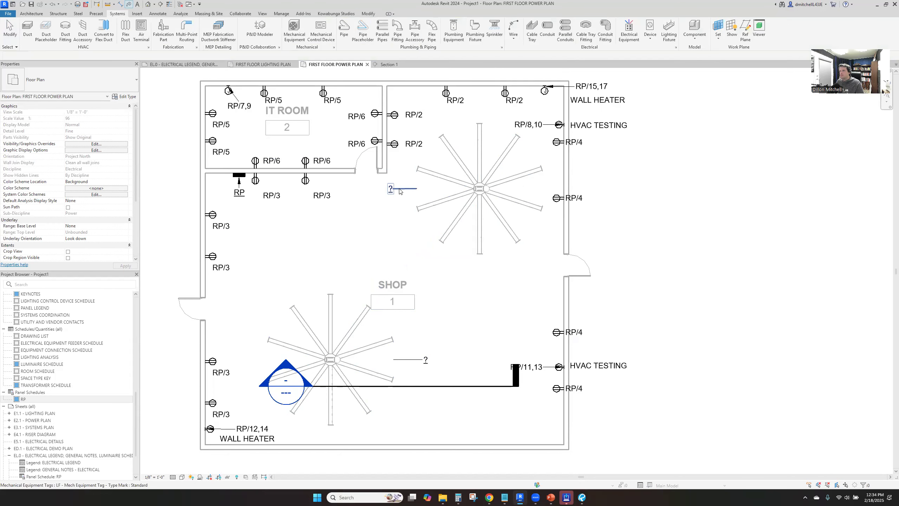
Change both fan tags to the LF - Mechanical Equipment Circuit Tag type
ctrl+click(426, 360)
click(71, 80)
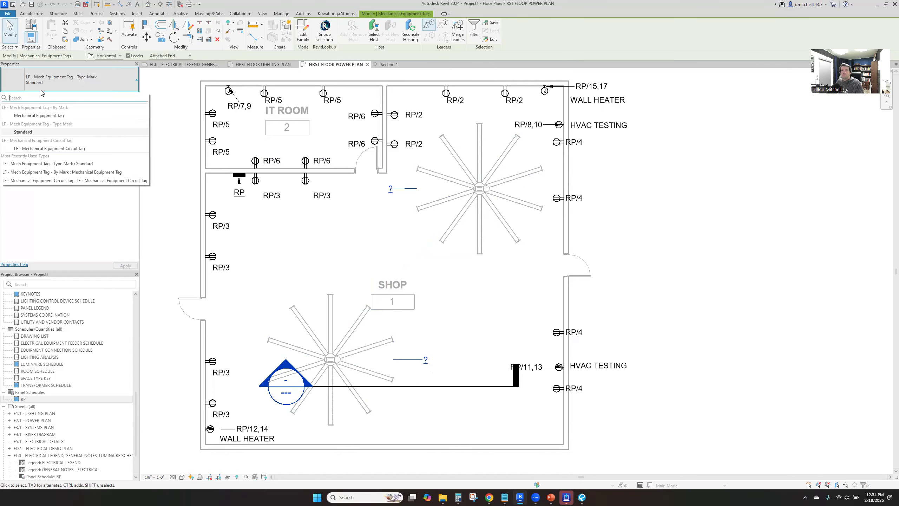
click(65, 151)
click(432, 324)
Open the upper fan's circuit tag family for editing
click(393, 189)
click(402, 191)
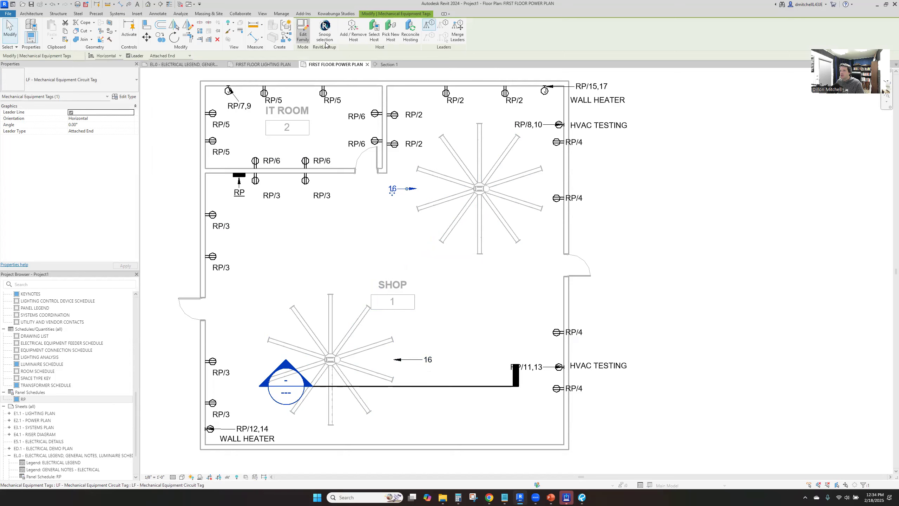
double_click(403, 190)
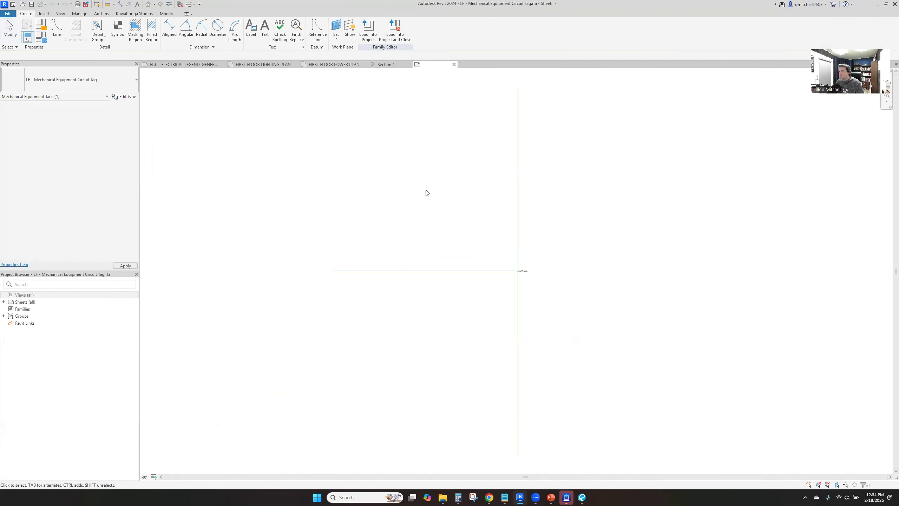
scroll(552, 283, up, 5)
Add the Panel parameter to the tag label, place it before Circuit Number and give it a "/" suffix
click(442, 254)
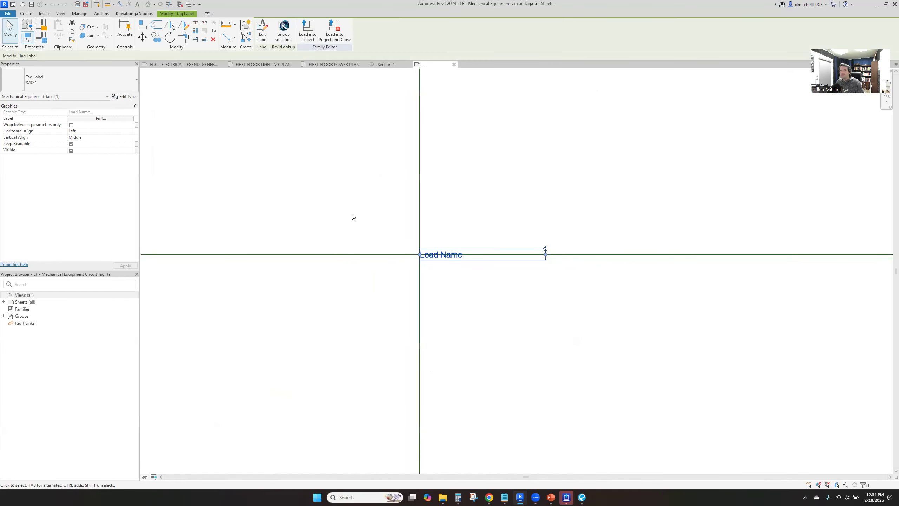
click(106, 119)
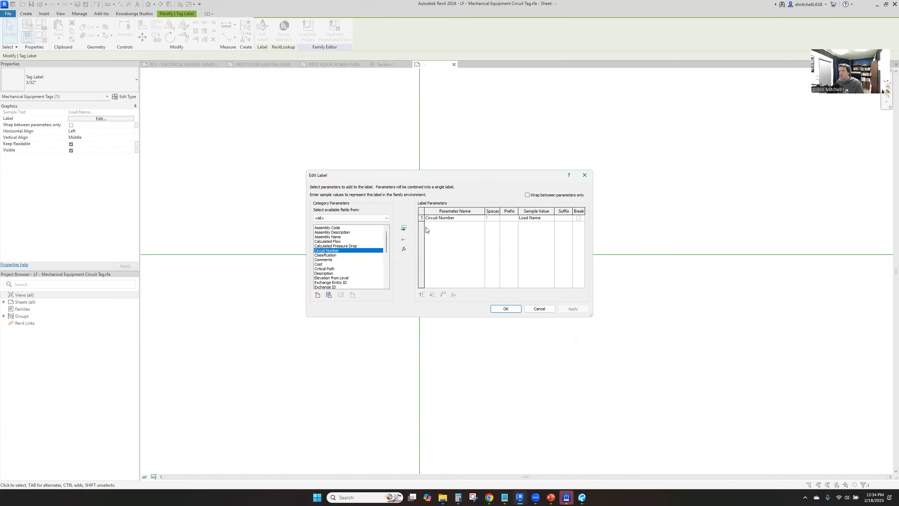
drag(382, 250, 391, 279)
click(336, 250)
click(404, 228)
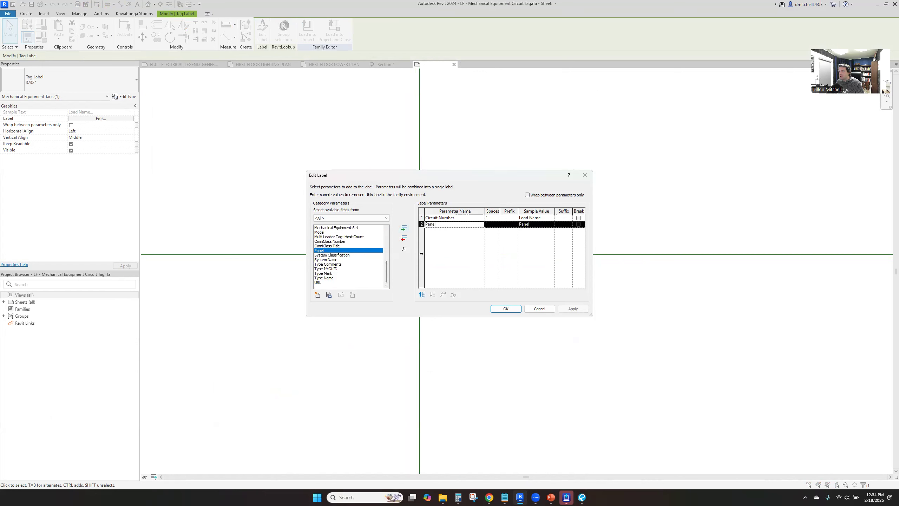
click(428, 295)
click(557, 216)
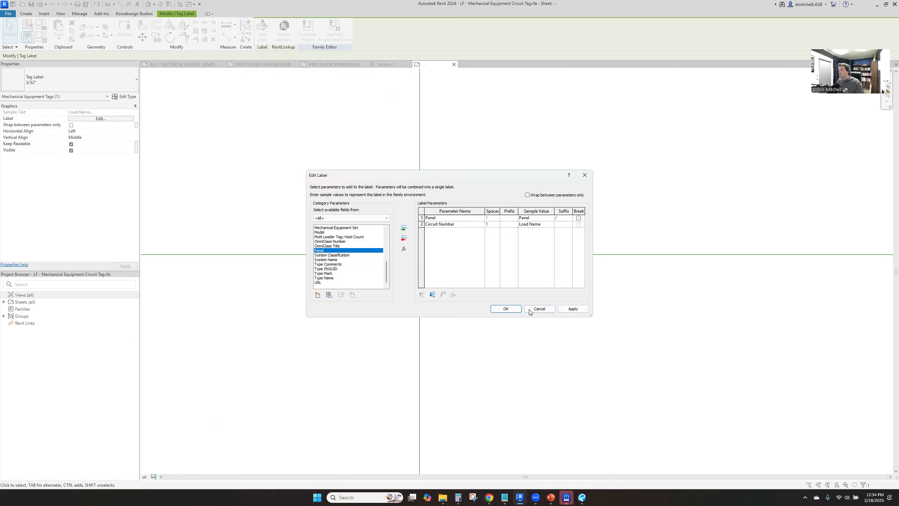
click(505, 308)
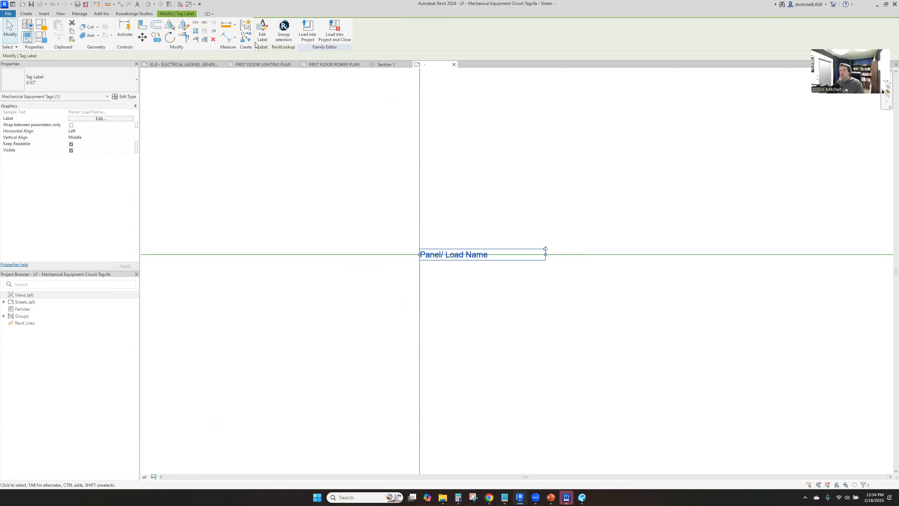
Save the family as LF - Mechanical Equipment Circuit Tag.rfa in the Electrical Tags folder, close it and load it into the project
click(333, 32)
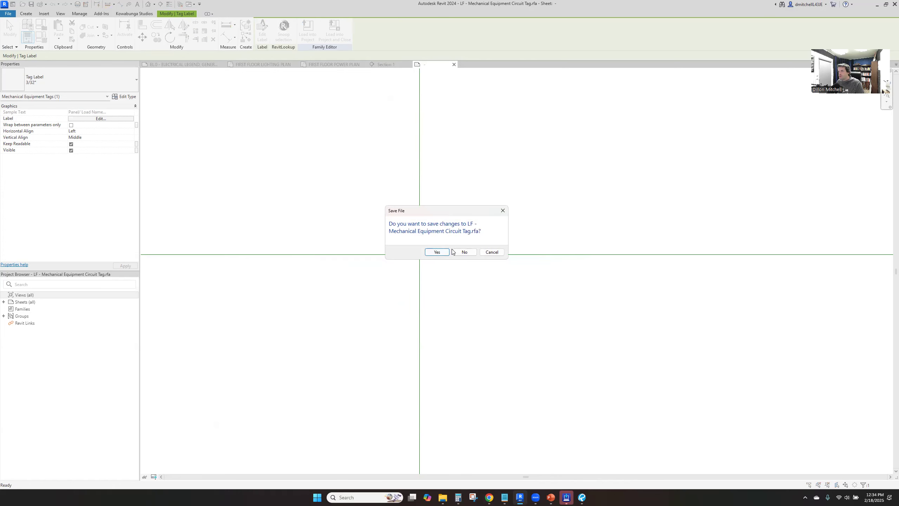
click(438, 252)
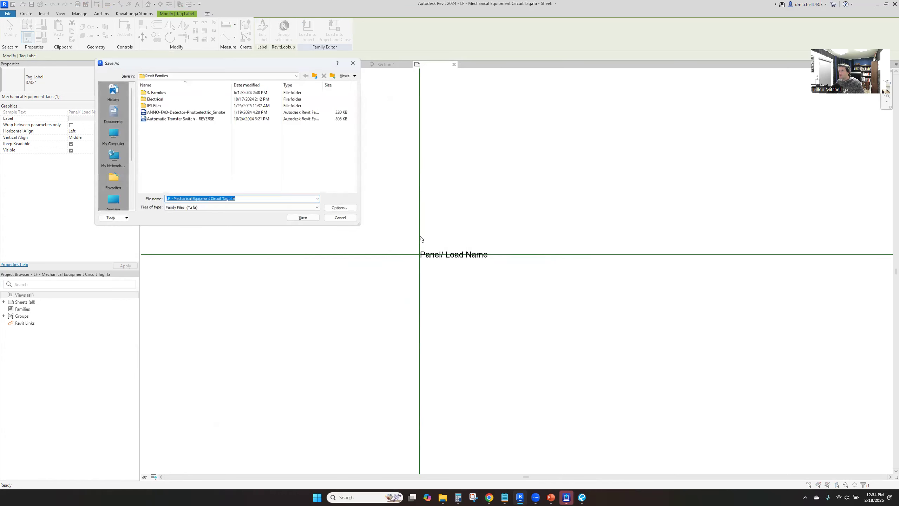
double_click(181, 99)
double_click(181, 177)
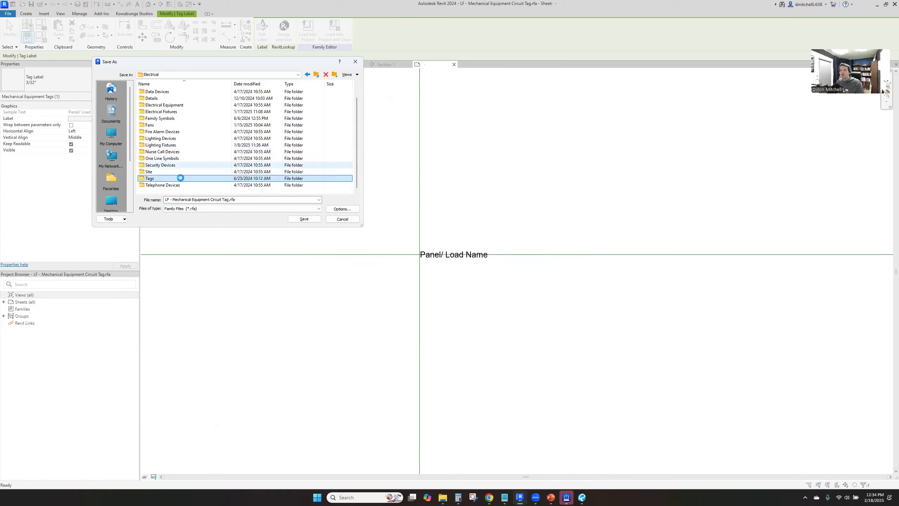
key(Return)
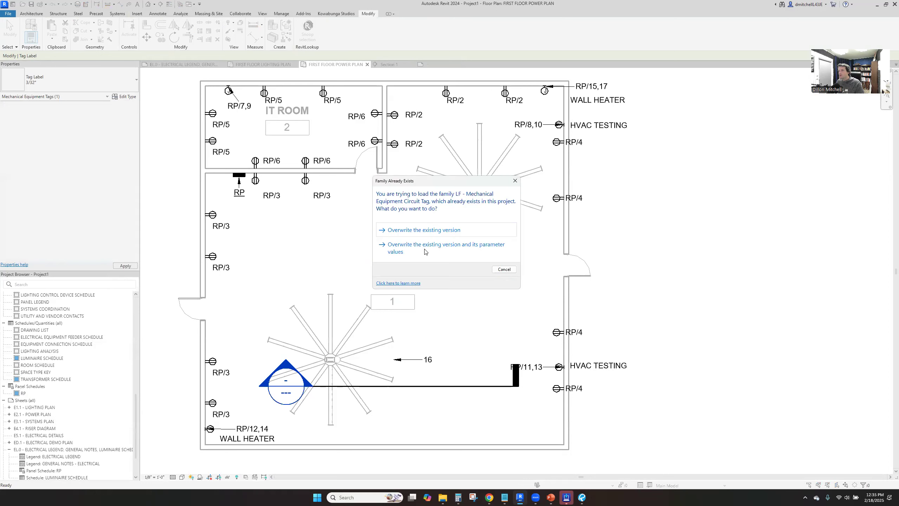
click(423, 245)
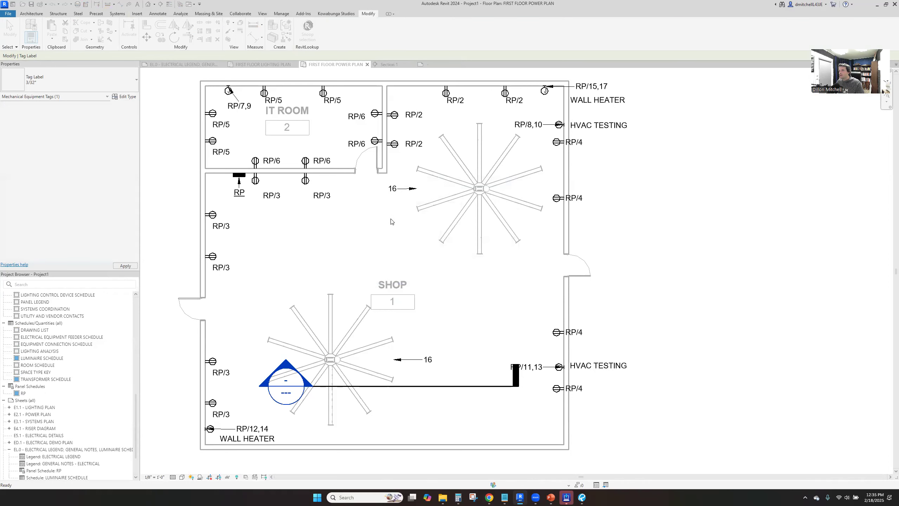
Shift the upper fan's circuit tag slightly farther away from the fan blades on the power plan
scroll(396, 202, up, 3)
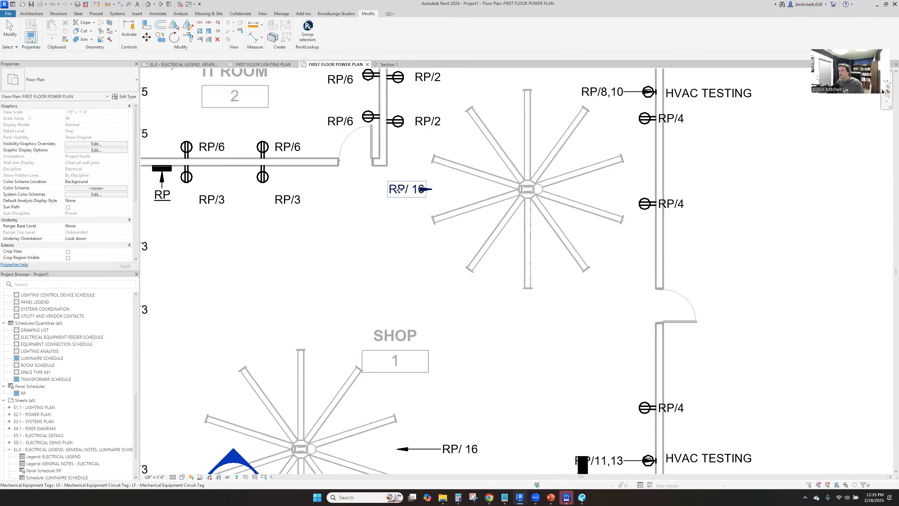
click(400, 197)
drag(394, 199, 394, 198)
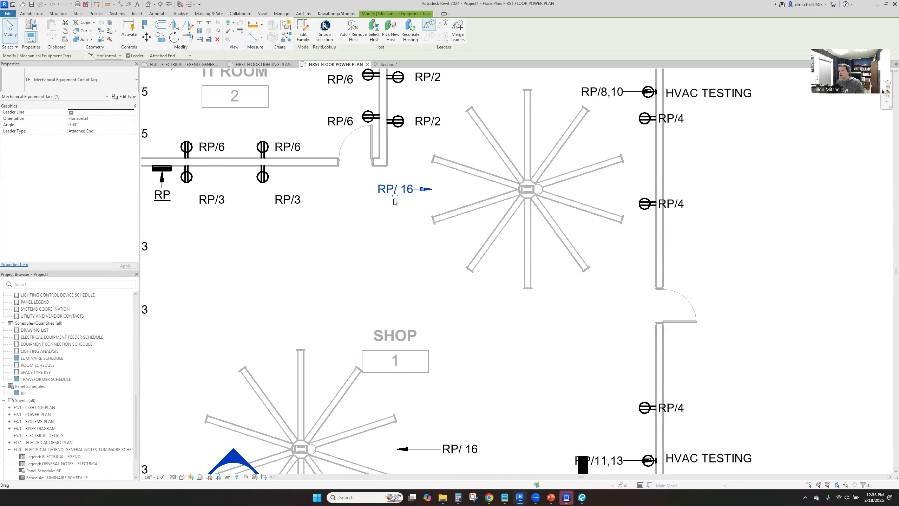
click(460, 384)
middle_drag(461, 386, 447, 285)
scroll(446, 278, down, 1)
scroll(447, 308, down, 1)
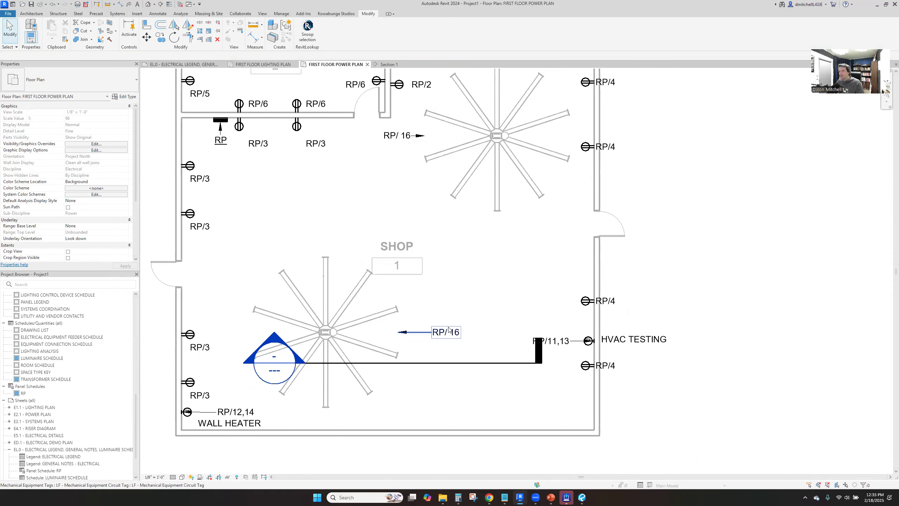
Open the section view cut through the shop and check which reference plane hosts the left fan
click(442, 364)
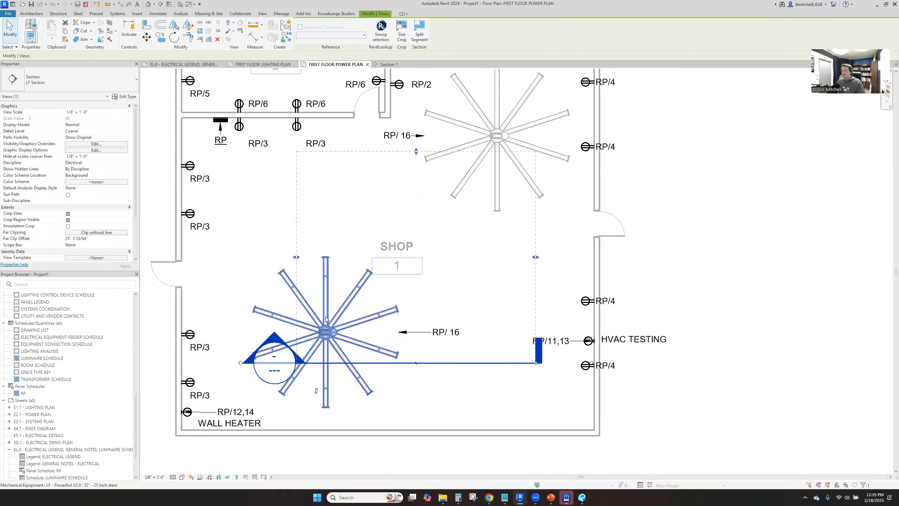
right_click(413, 153)
click(454, 195)
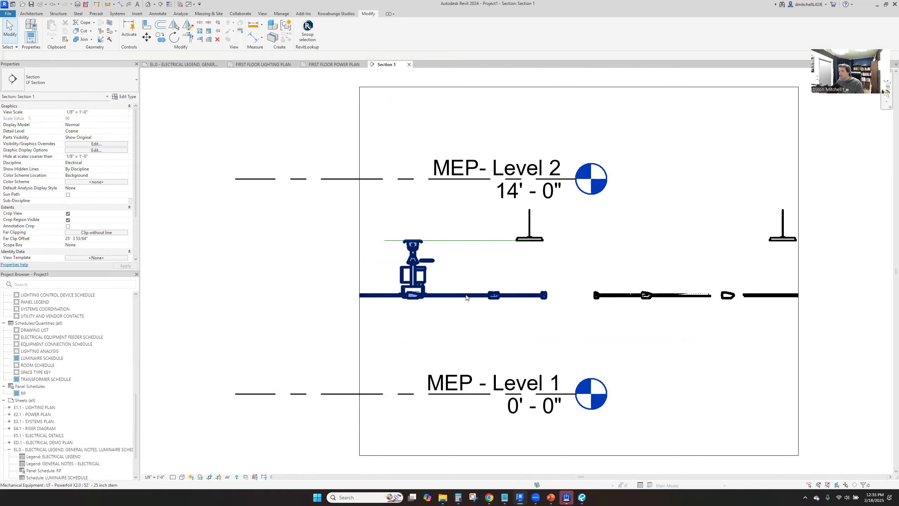
click(466, 295)
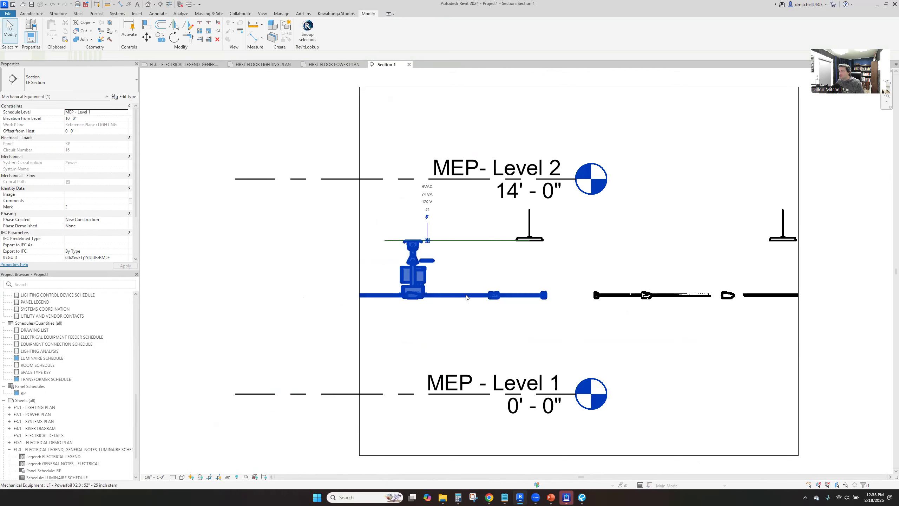
key(Escape)
click(451, 242)
key(Escape)
Isolate the reference plane at the top of the left fan with a selection filter and rename it FANS
drag(500, 222, 484, 244)
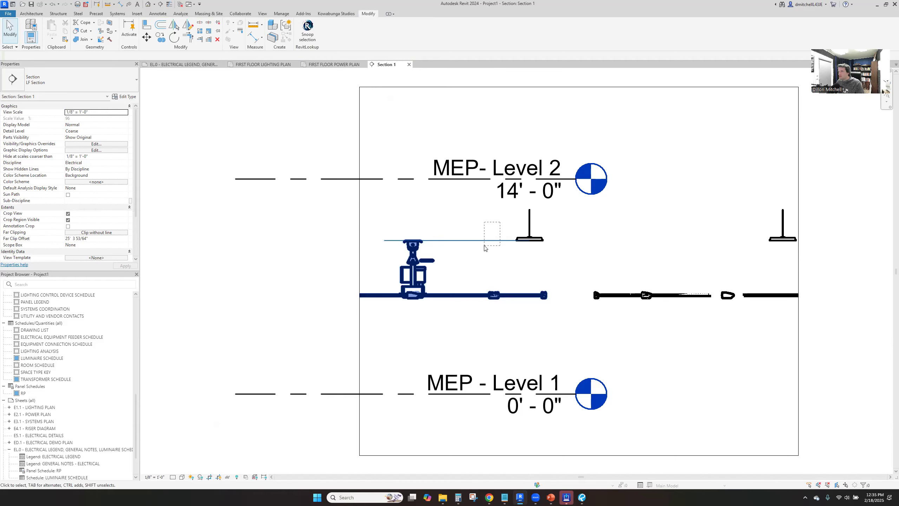
scroll(482, 241, up, 3)
scroll(482, 241, down, 1)
click(329, 29)
click(387, 202)
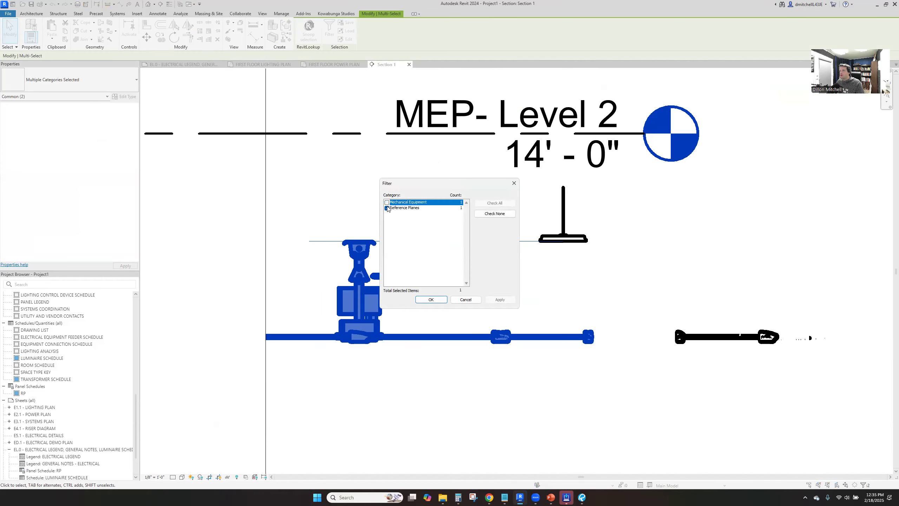
click(432, 299)
click(302, 236)
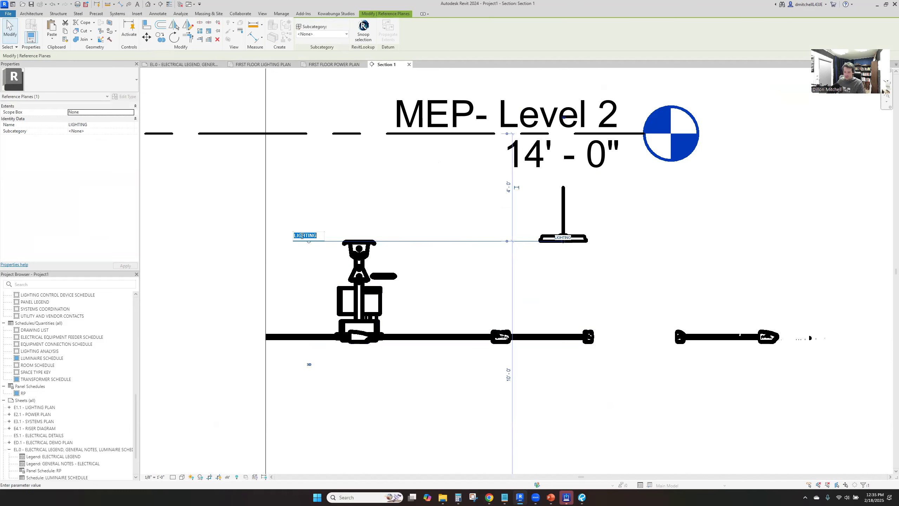
text(FANS)
key(Return)
click(410, 226)
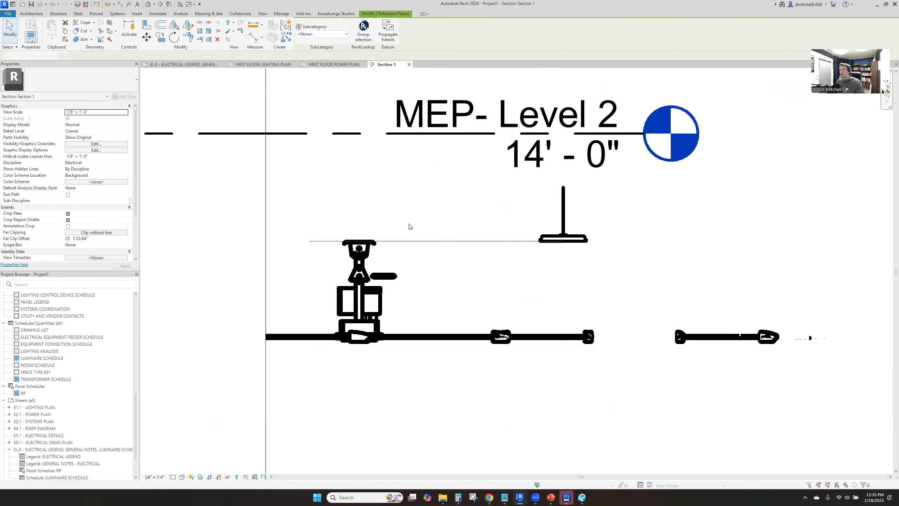
Raise both fans in the section by about 3'-4" so their blades sit near the bottoms of the light fixtures
drag(419, 243, 423, 152)
key(Escape)
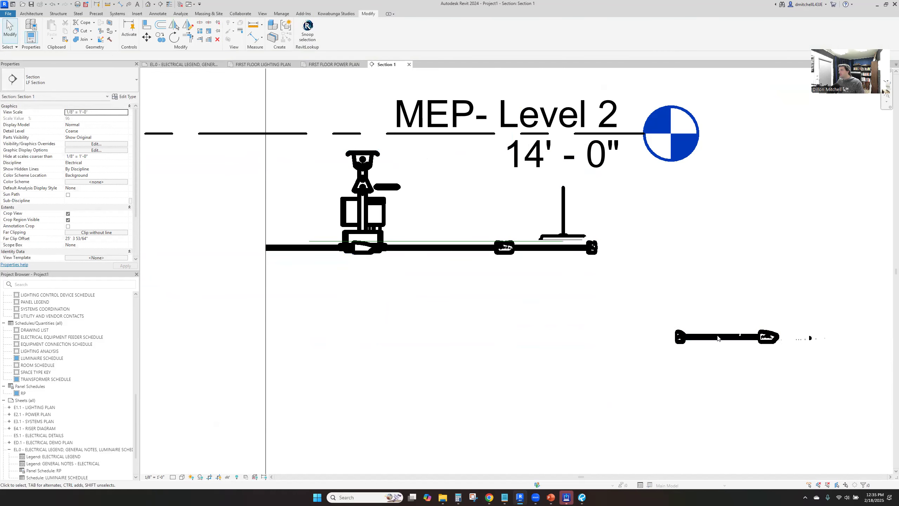
click(717, 338)
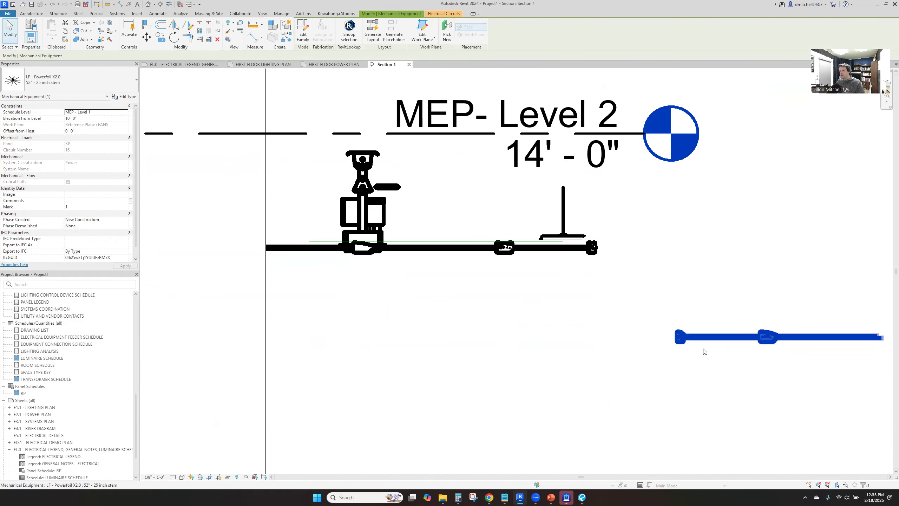
scroll(641, 315, down, 3)
middle_drag(673, 324, 470, 311)
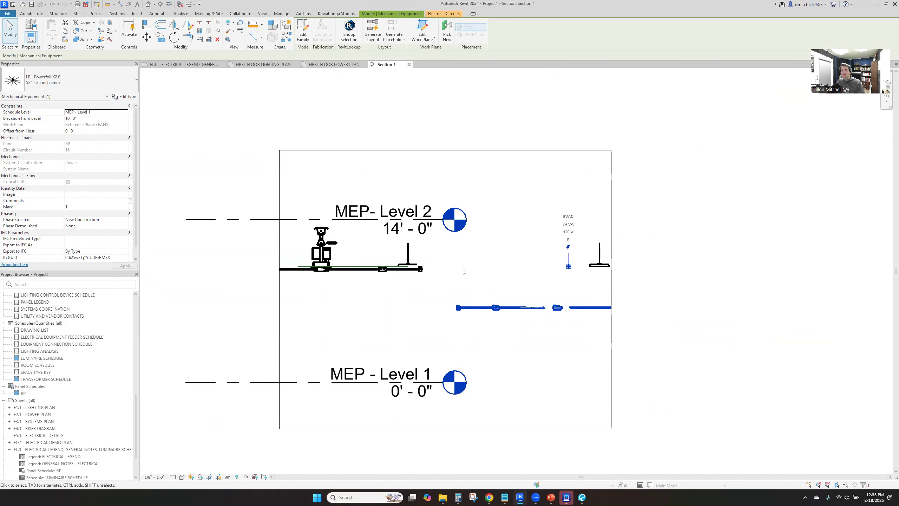
drag(481, 306, 478, 266)
key(Escape)
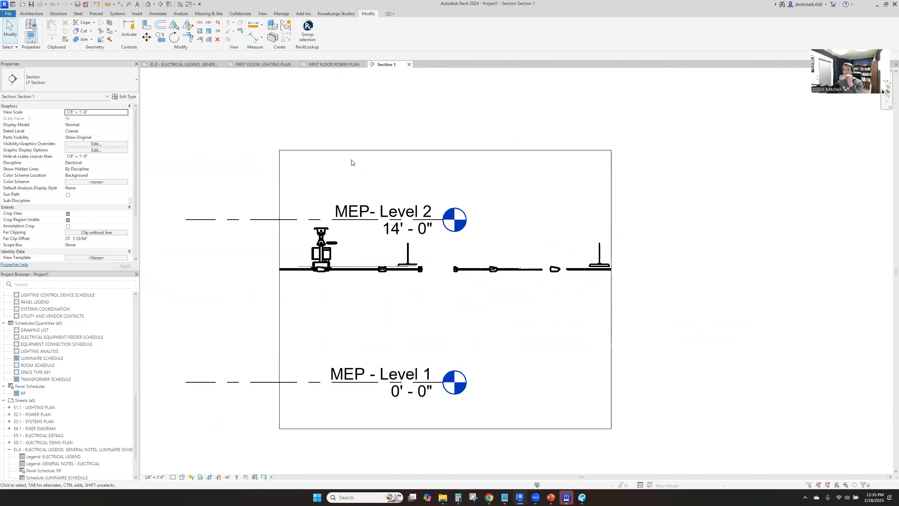
In the first floor lighting plan, turn on the visibility of the Mechanical Equipment category
click(329, 65)
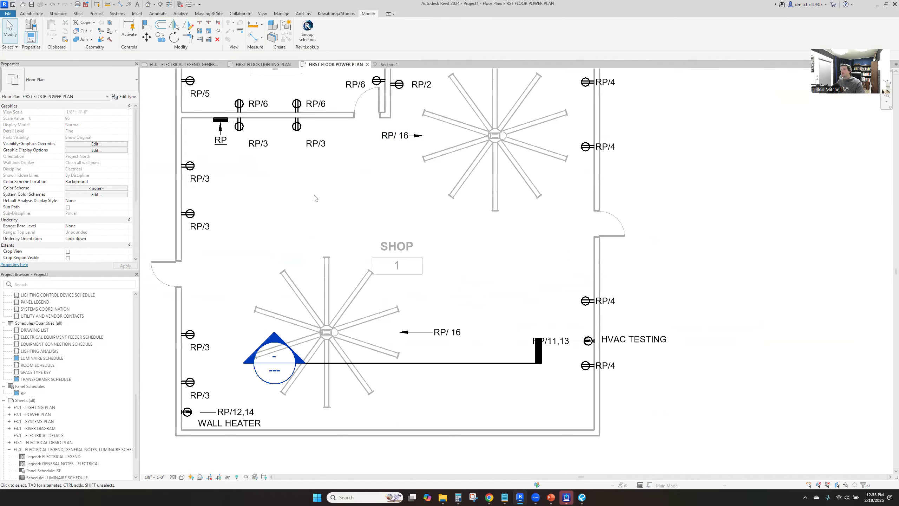
click(258, 64)
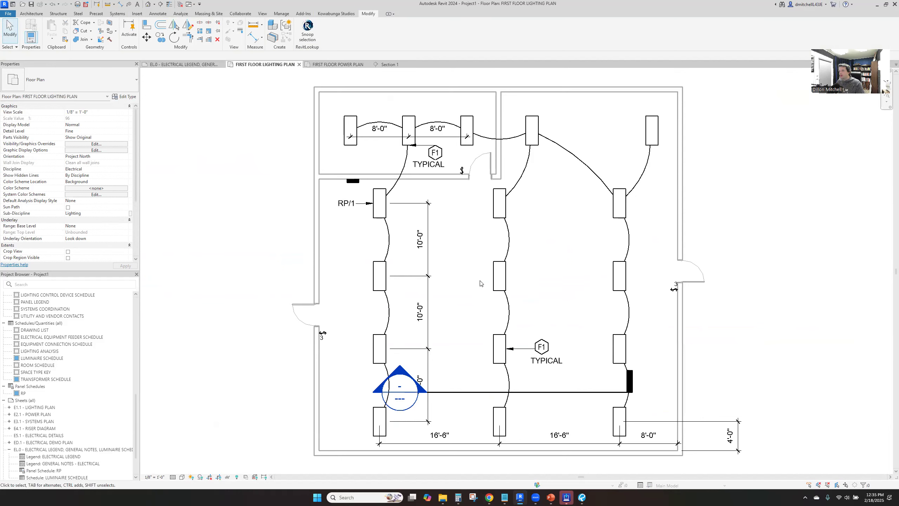
key(v)
key(g)
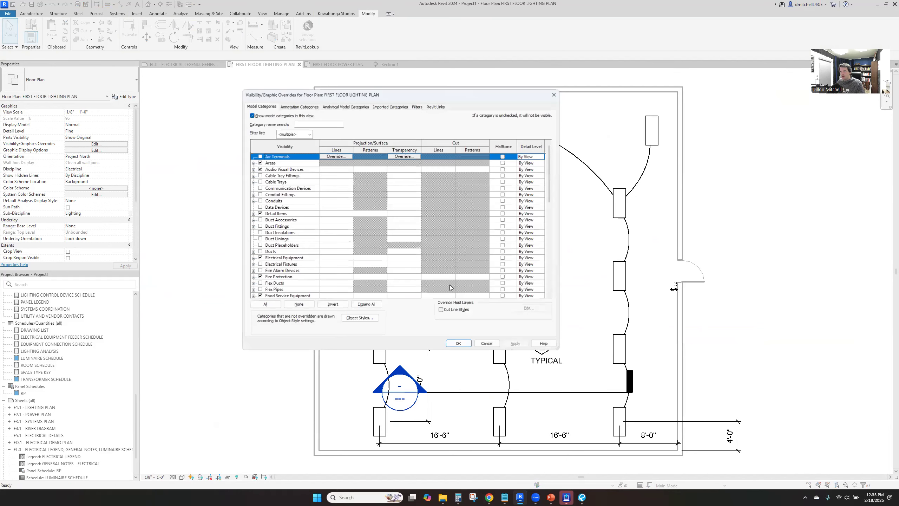
key(m)
scroll(268, 291, down, 1)
click(261, 283)
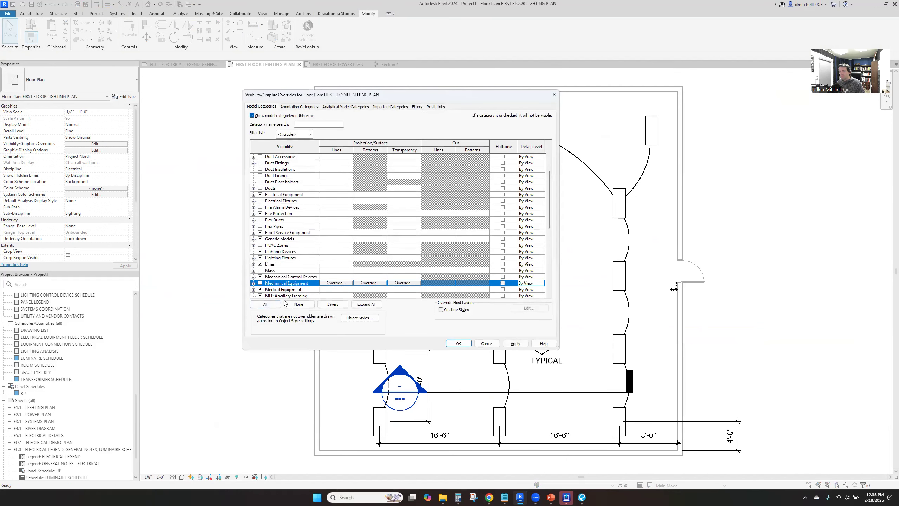
click(454, 342)
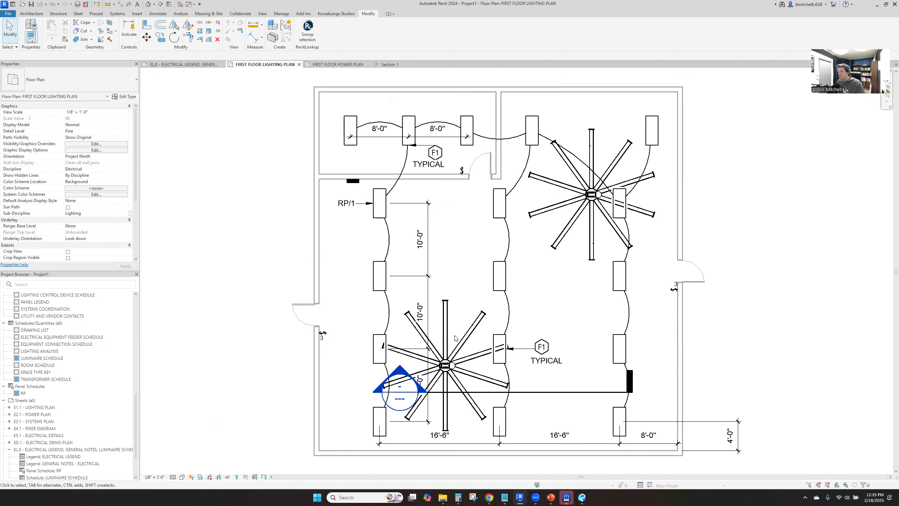
Move the two fans into one horizontal line across the shop, one on each side of the middle fixture row
drag(449, 346, 413, 278)
drag(591, 202, 593, 308)
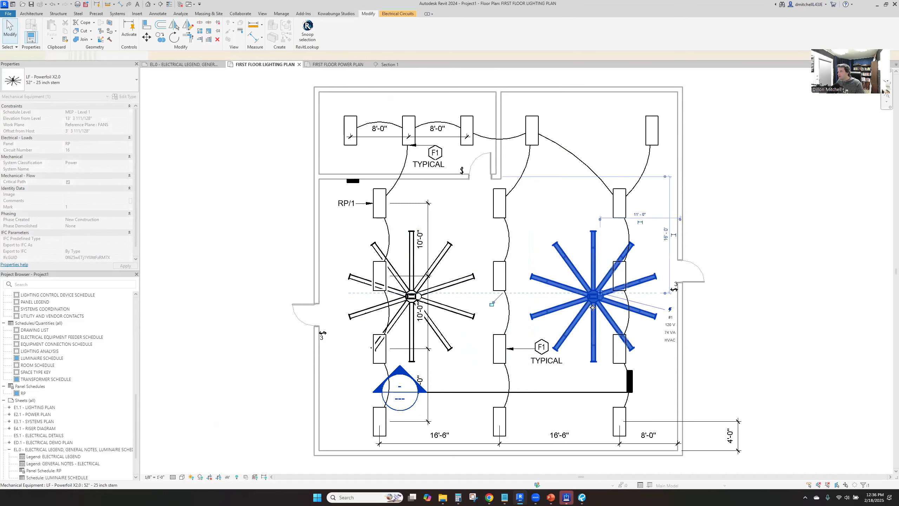
click(608, 252)
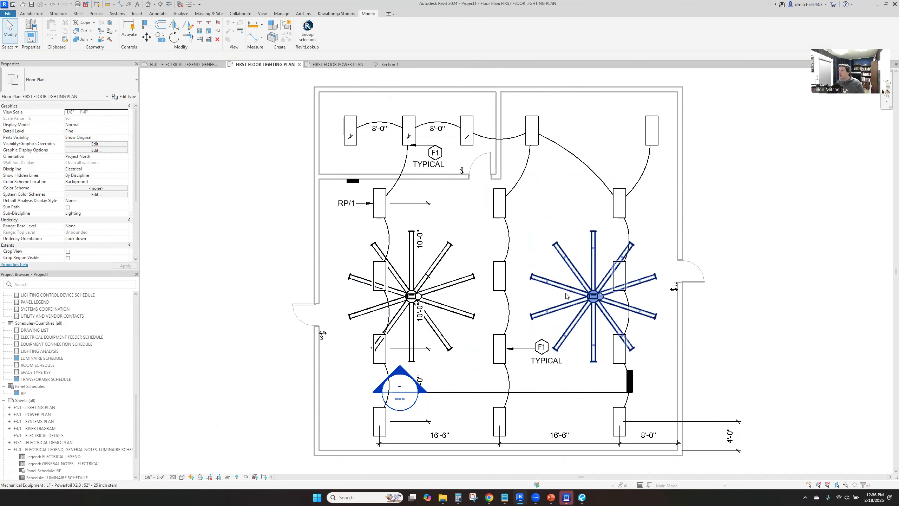
Return to the section view and nudge both fans down slightly below the light fixtures
right_click(567, 395)
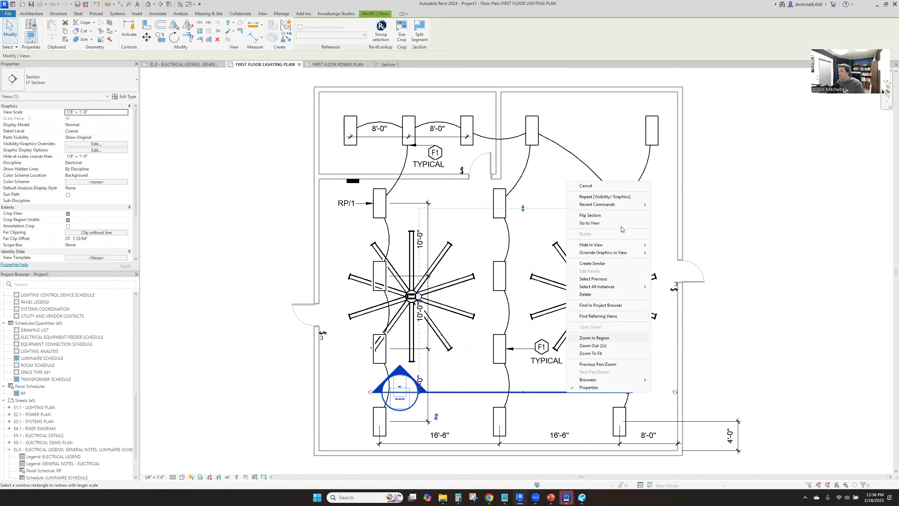
click(623, 229)
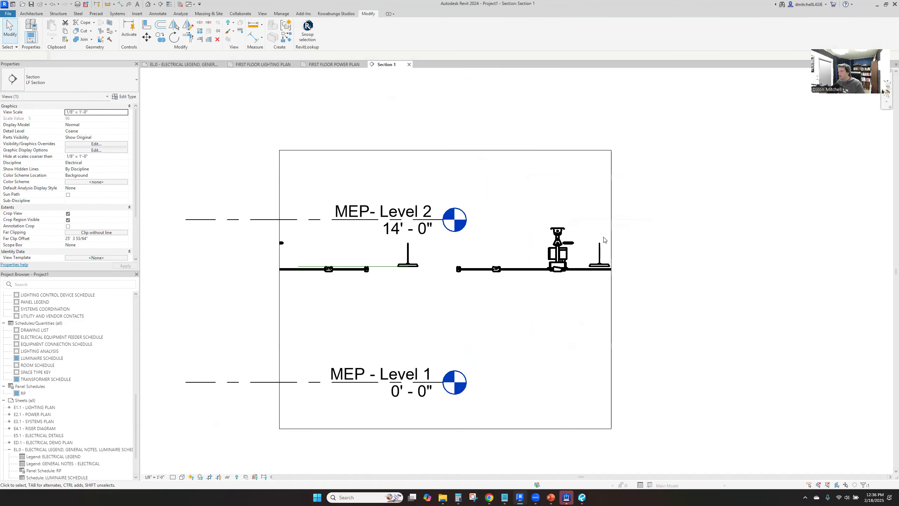
click(504, 275)
ctrl+click(358, 271)
key(Down)
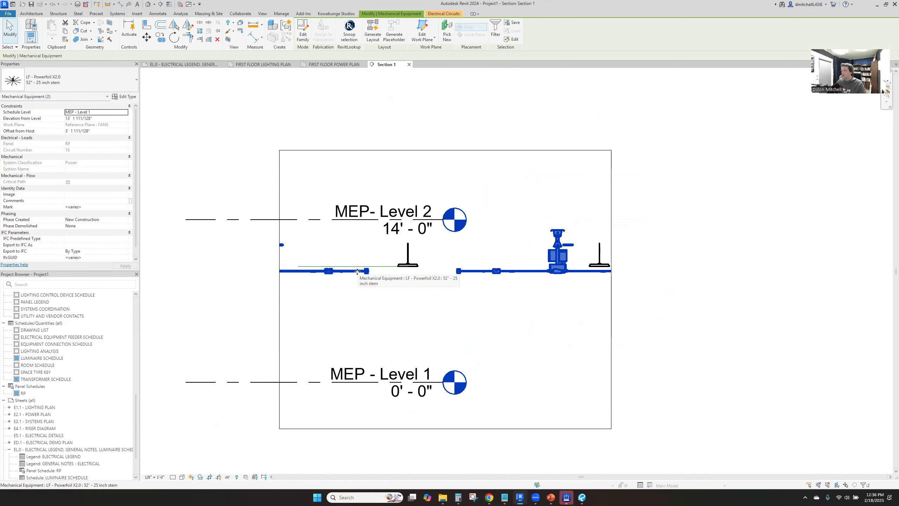
key(Escape)
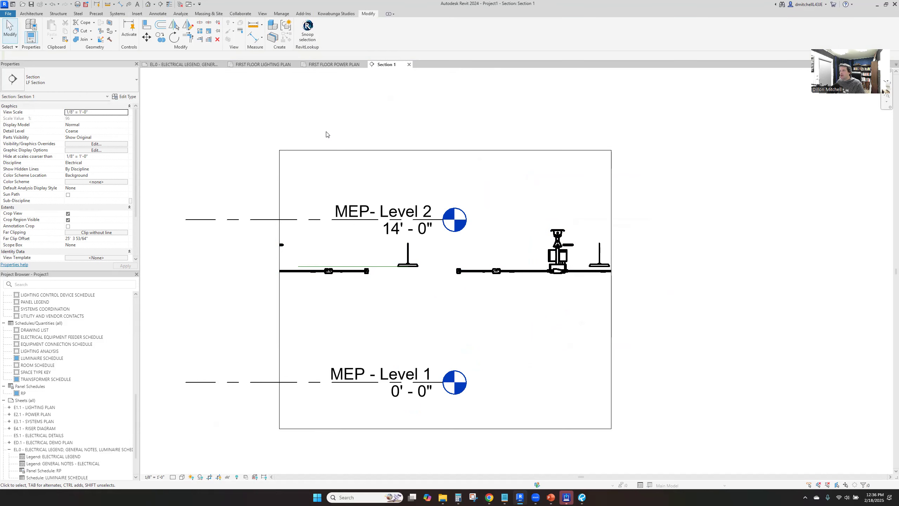
On the power plan, remove the leader from the right fan's circuit tag and place the tag between its left-hand blades
click(346, 64)
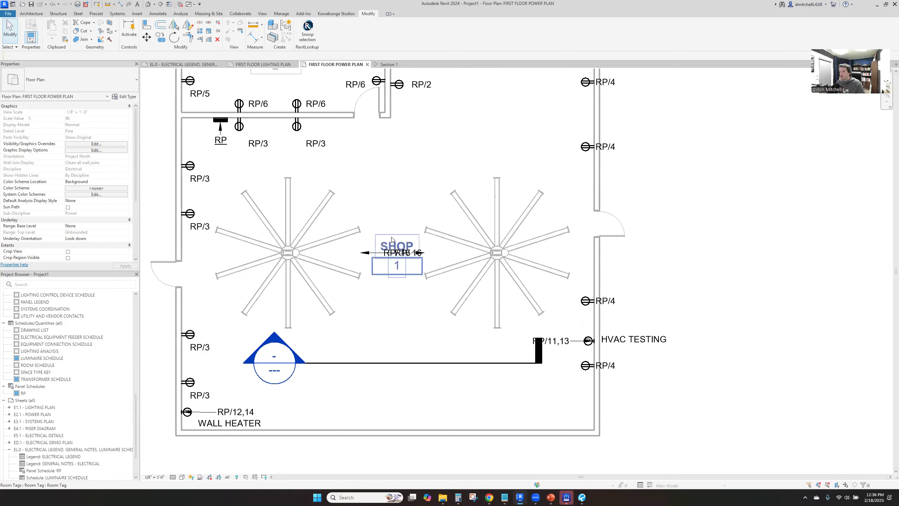
scroll(371, 233, up, 2)
click(327, 263)
drag(328, 263, 328, 261)
drag(487, 226, 507, 269)
drag(439, 254, 450, 253)
click(172, 57)
click(128, 55)
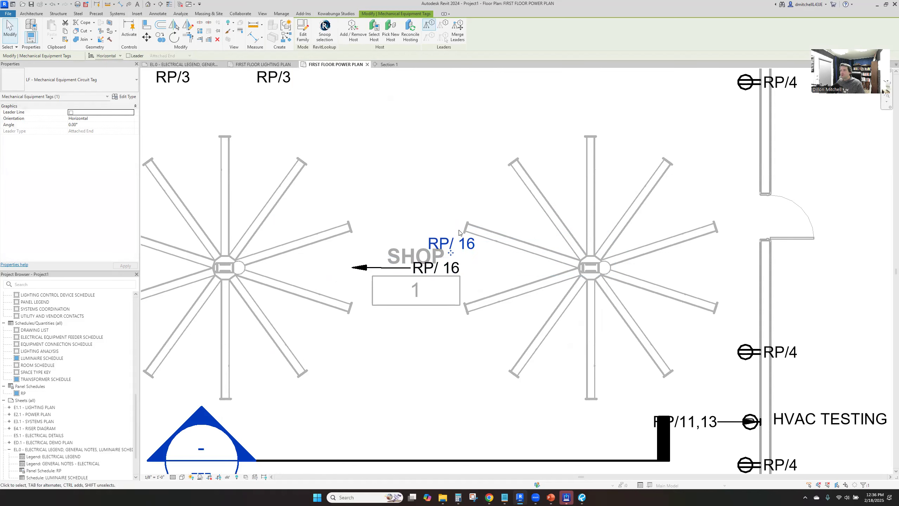
drag(451, 244, 531, 272)
Remove the leader from the left fan's circuit tag and place the tag between its right-hand blades
click(438, 270)
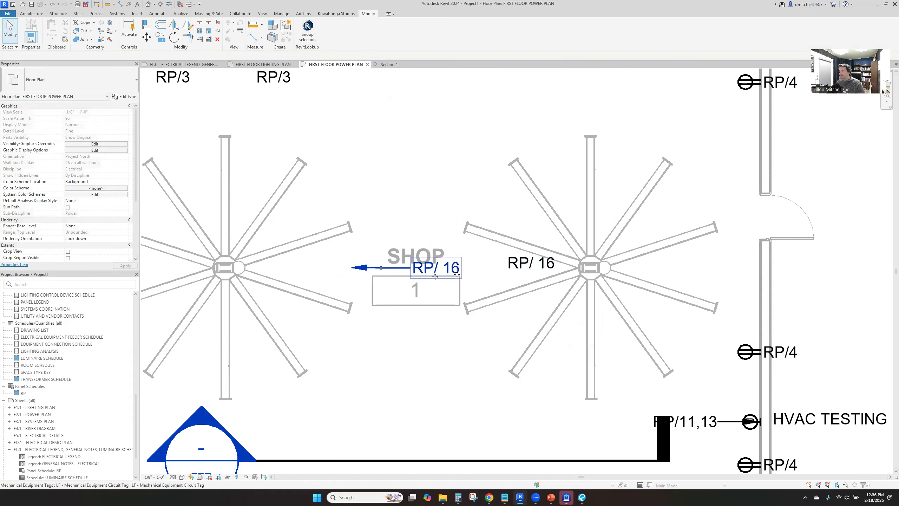
click(135, 56)
drag(437, 278, 316, 277)
key(Escape)
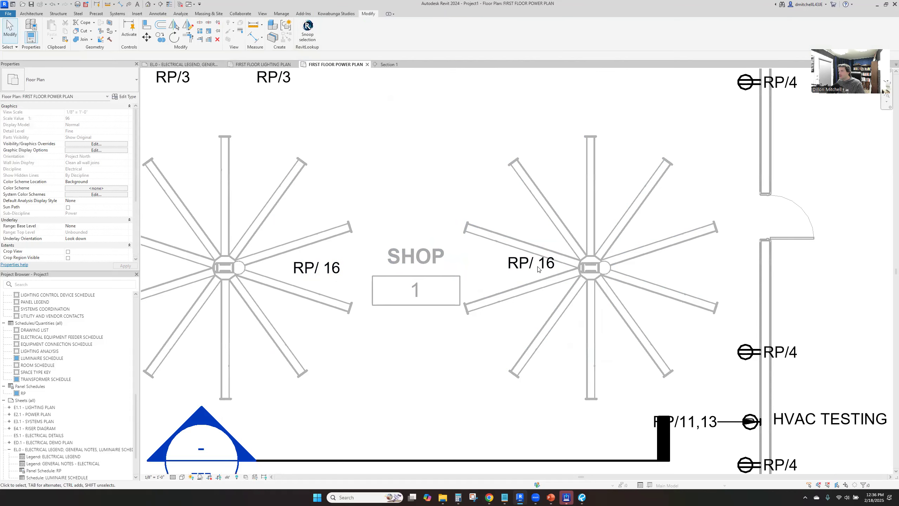
scroll(524, 230, down, 1)
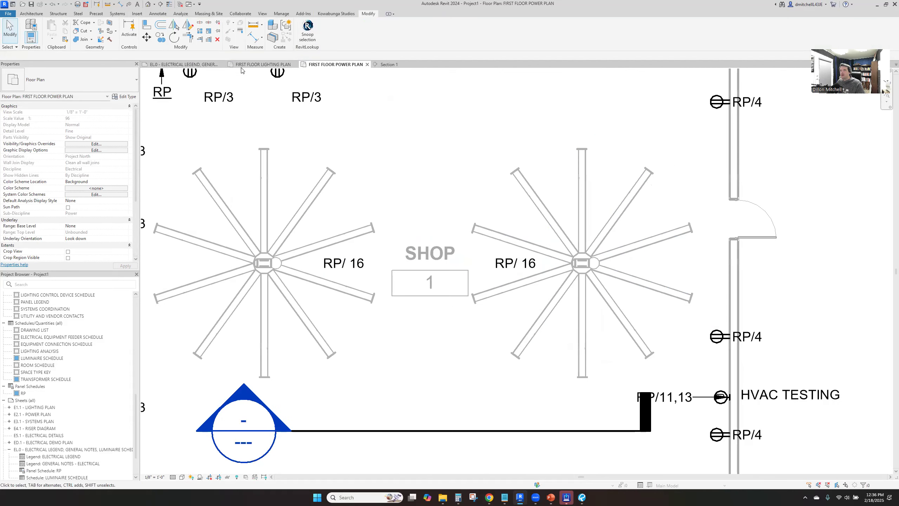
On the lighting plan, move both fans horizontally toward each other so each sits midway between two fixture rows
click(263, 65)
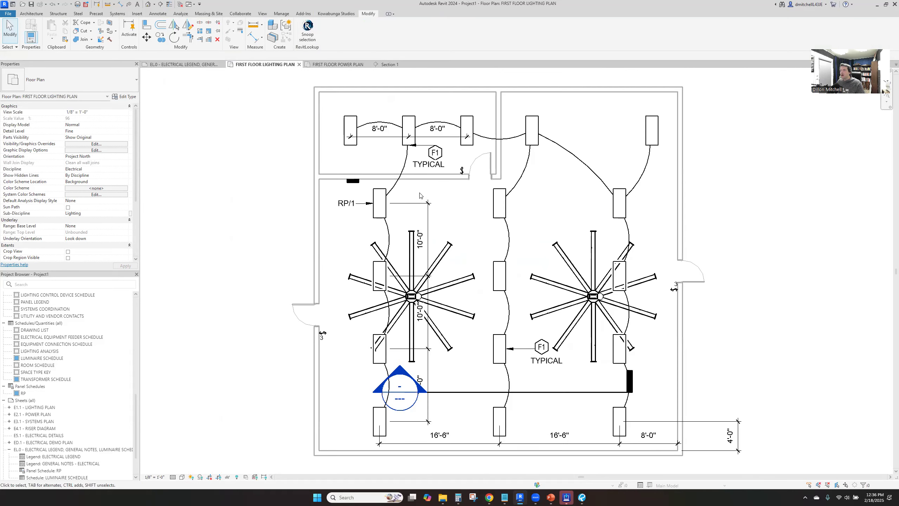
click(586, 299)
drag(586, 299, 555, 298)
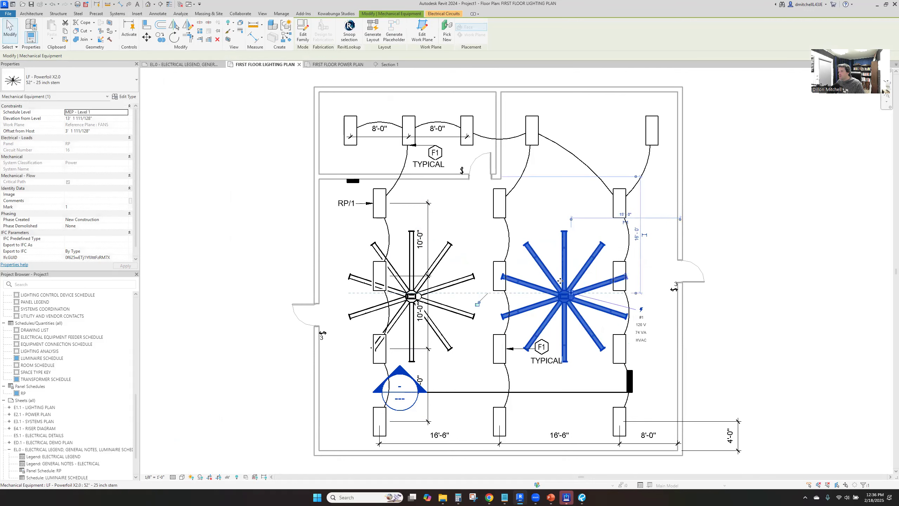
key(Escape)
drag(406, 300, 426, 300)
key(Escape)
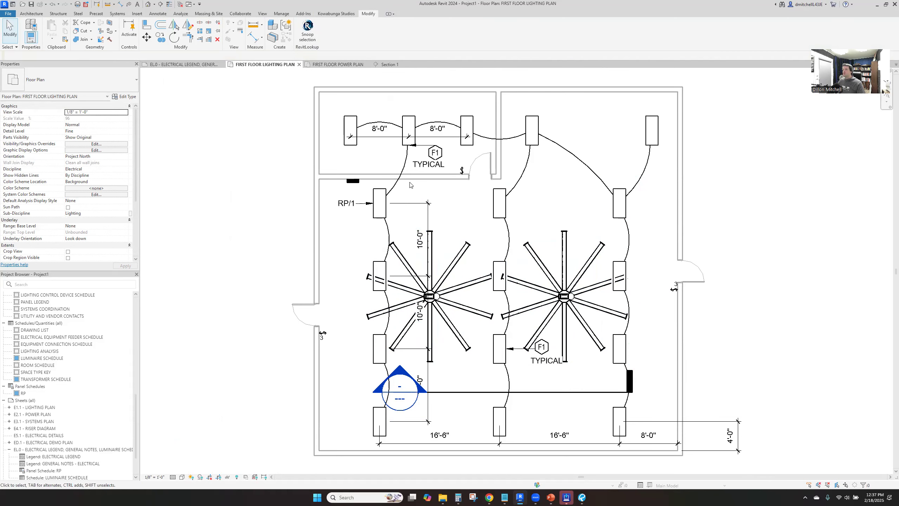
Move the vertical 10'-0" dimension string to the left side of the left fixture row, clear of the fan
drag(430, 218, 355, 224)
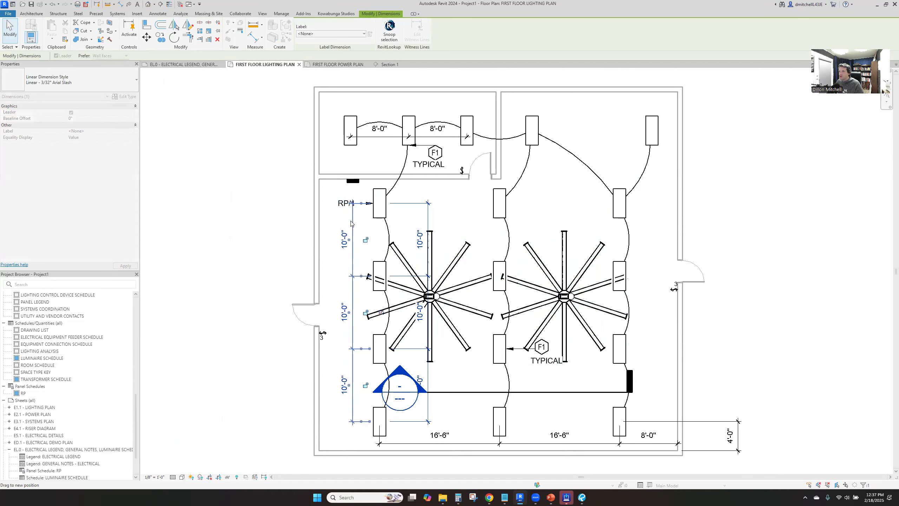
key(Escape)
scroll(345, 198, up, 2)
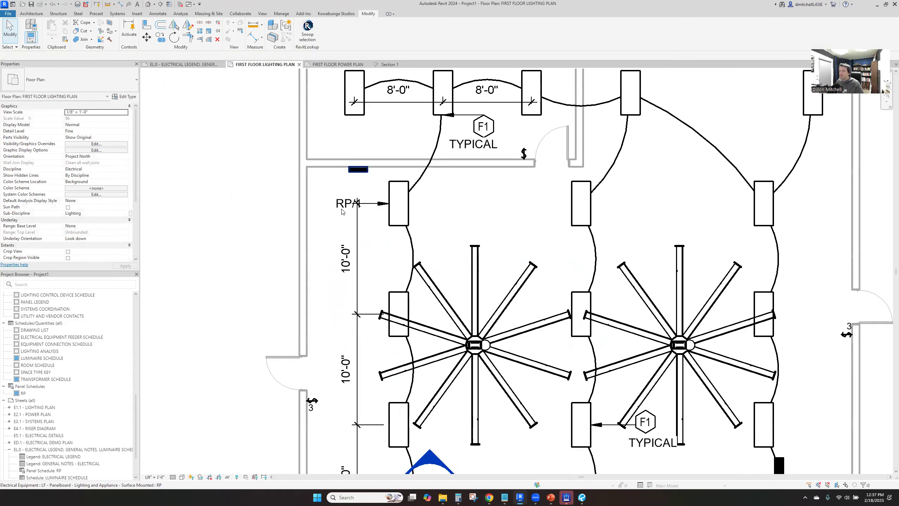
Move the RP/1 circuit tag of the upper-left shop fixture to just below the panelboard and remove its leader
click(362, 198)
drag(361, 197, 384, 178)
click(113, 56)
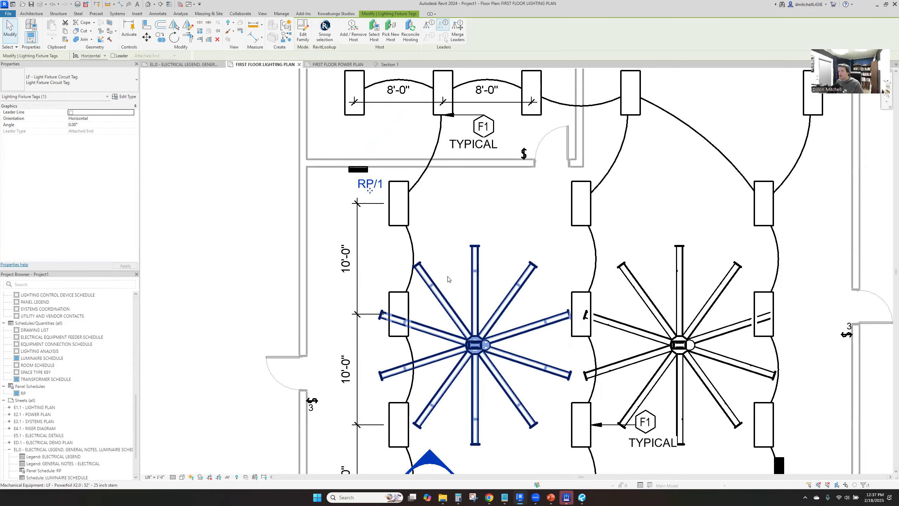
key(Escape)
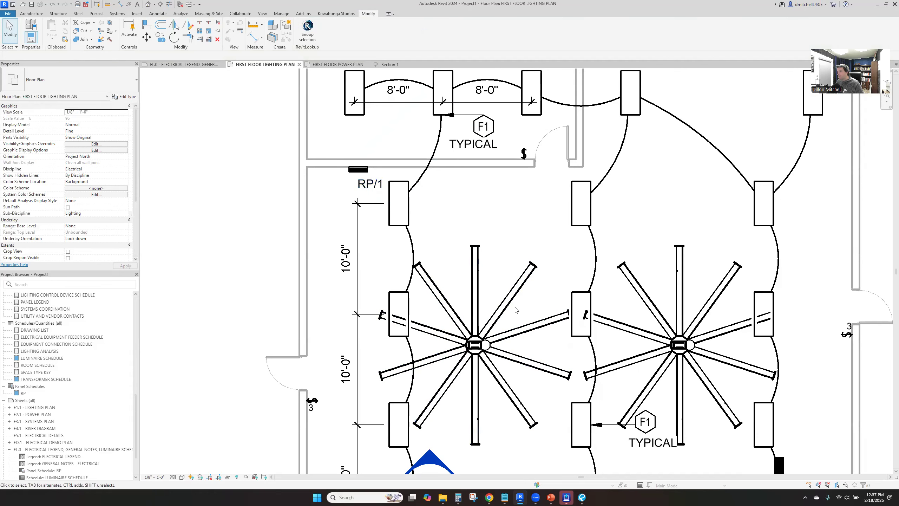
Set the WIDTH type parameter of both shop fans to 4' 0"
click(473, 353)
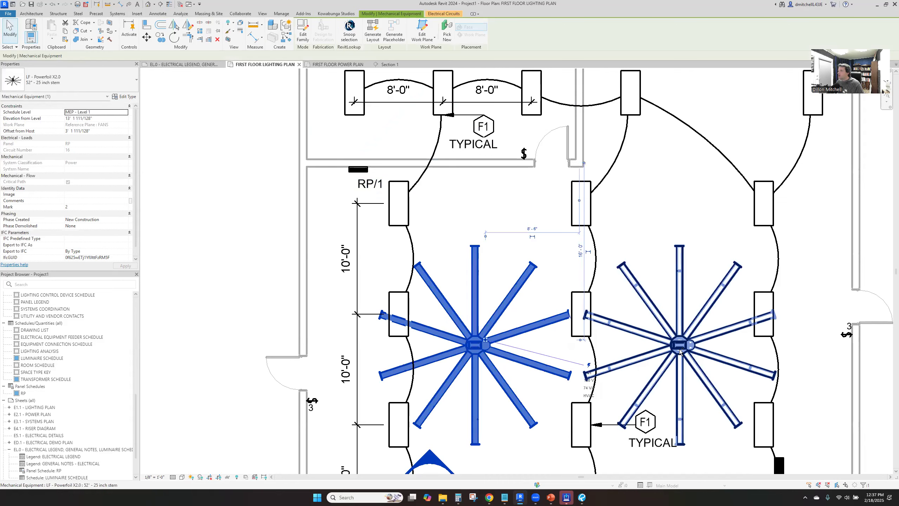
ctrl+click(679, 351)
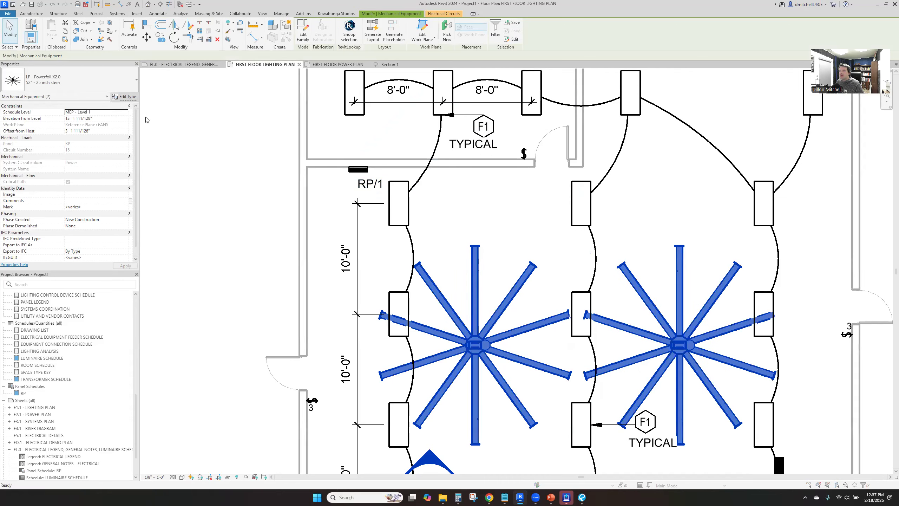
click(124, 96)
click(450, 233)
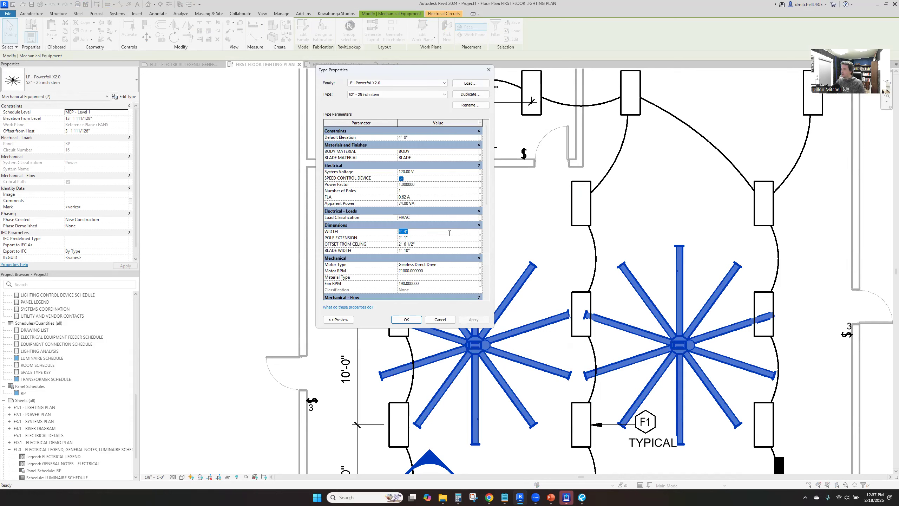
click(474, 320)
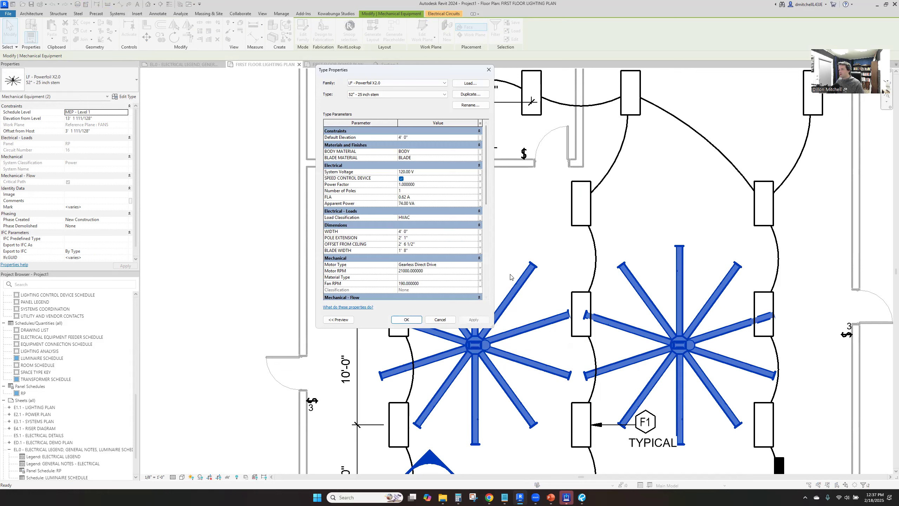
click(409, 320)
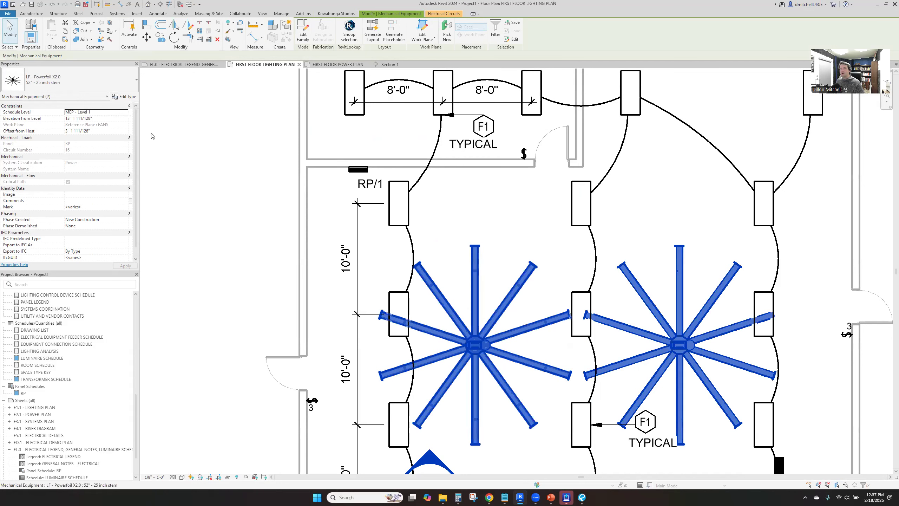
click(125, 97)
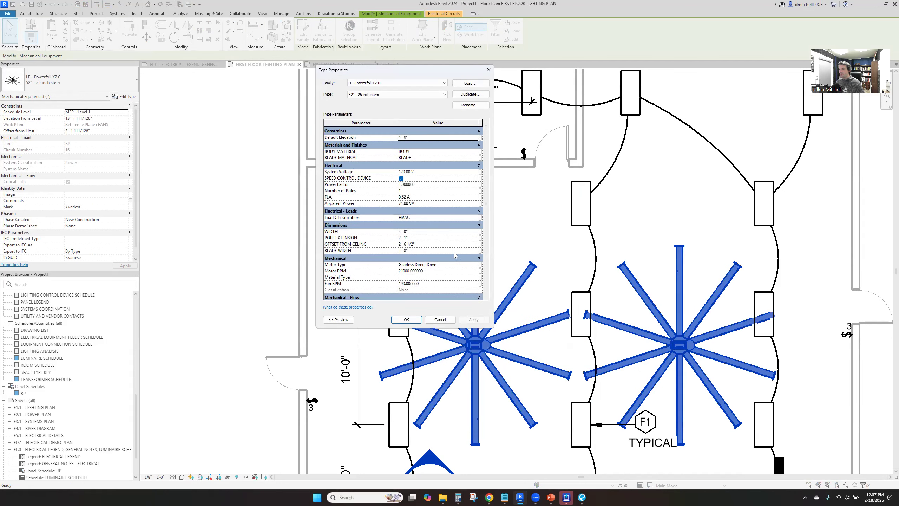
key(Escape)
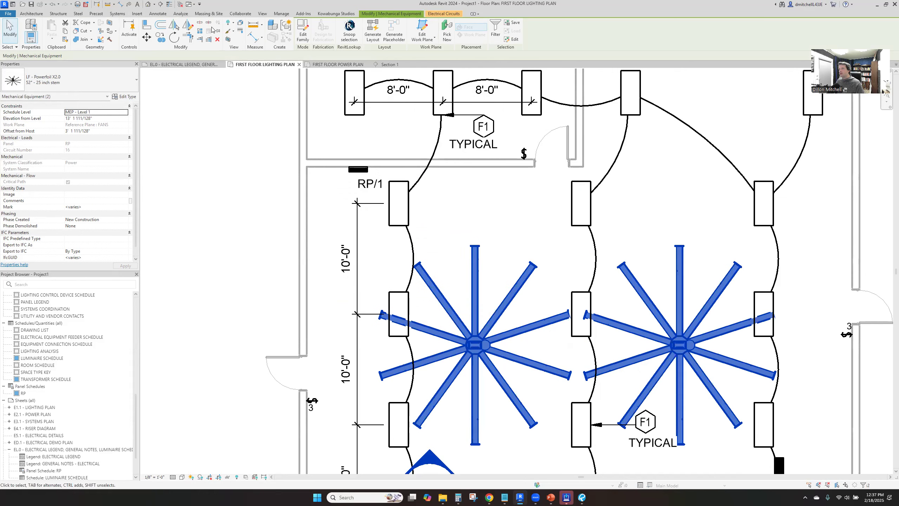
key(Escape)
key(m)
key(e)
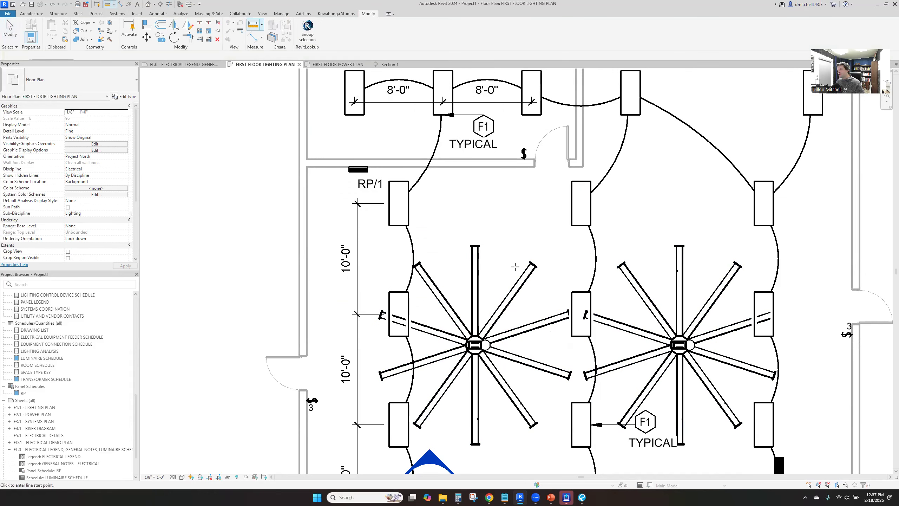
click(524, 273)
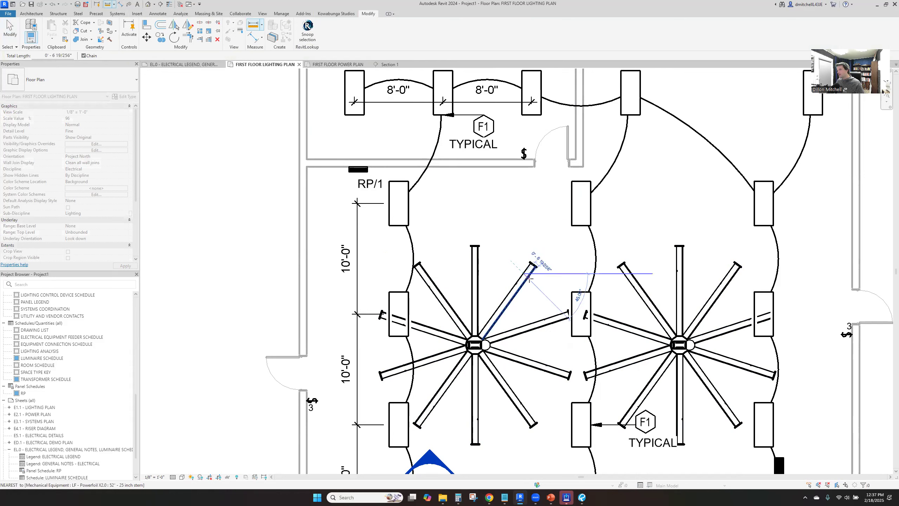
key(Escape)
key(Escape)
click(529, 279)
key(Escape)
Measure the distance from the left fan's hub center to the tip of its upper-right blade
click(107, 5)
click(475, 344)
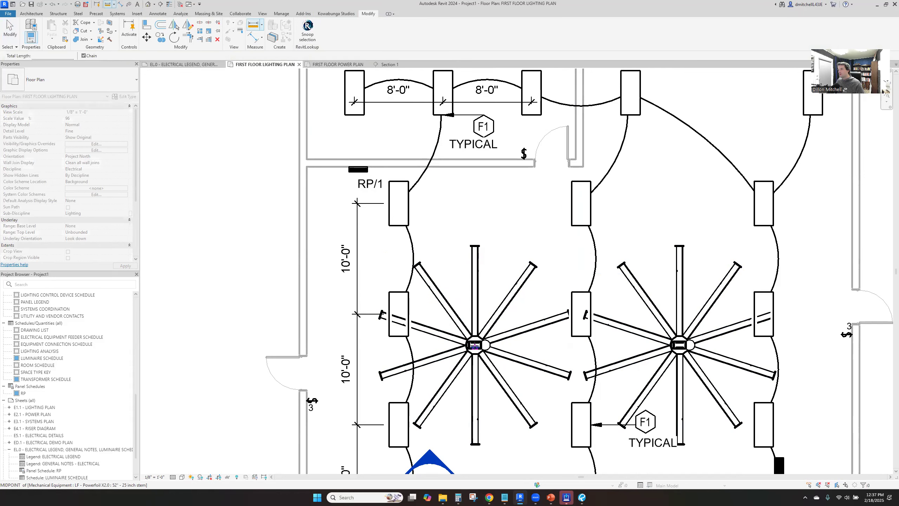
click(534, 265)
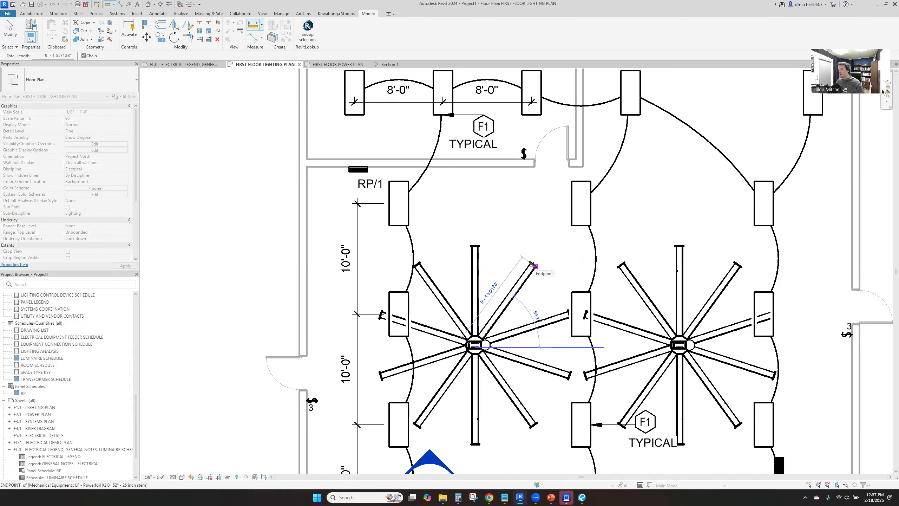
key(Escape)
key(Escape)
Review the left fan's type properties, from its dimensions to its identity data
click(532, 267)
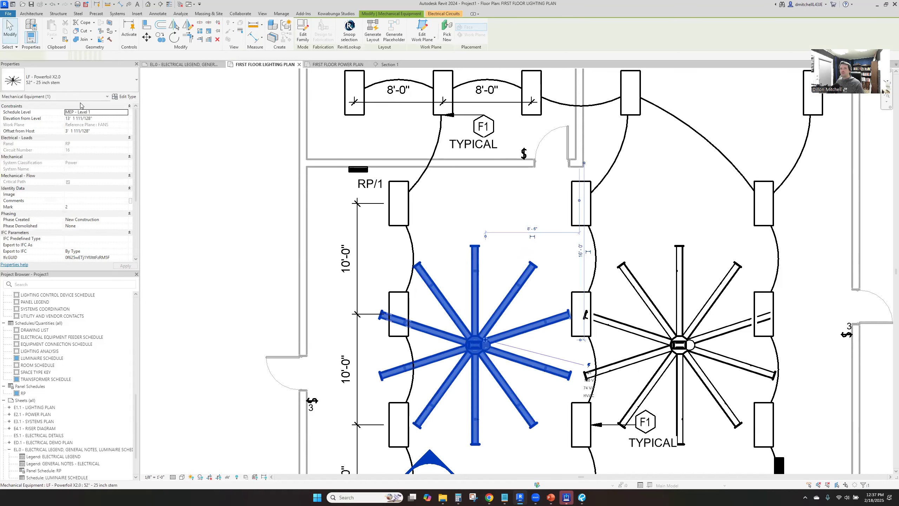
click(124, 96)
scroll(422, 256, down, 3)
scroll(435, 245, down, 6)
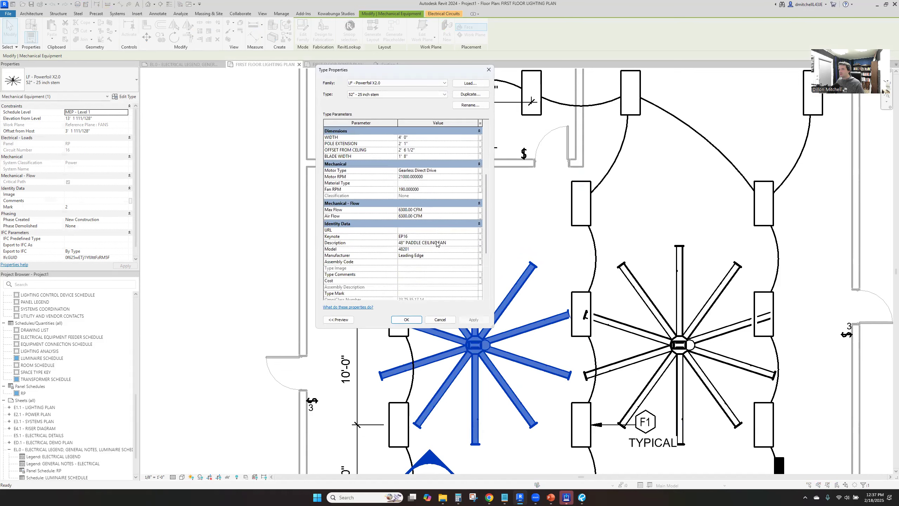
scroll(432, 206, up, 6)
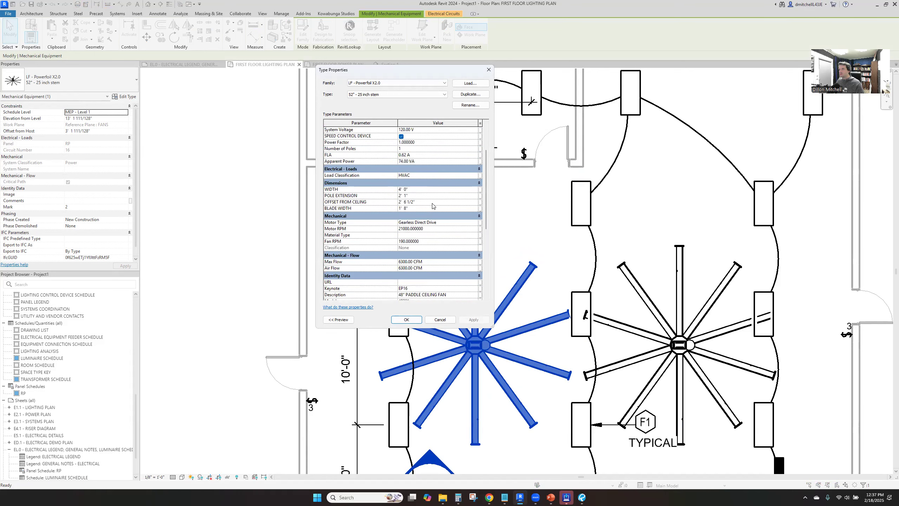
scroll(432, 206, up, 1)
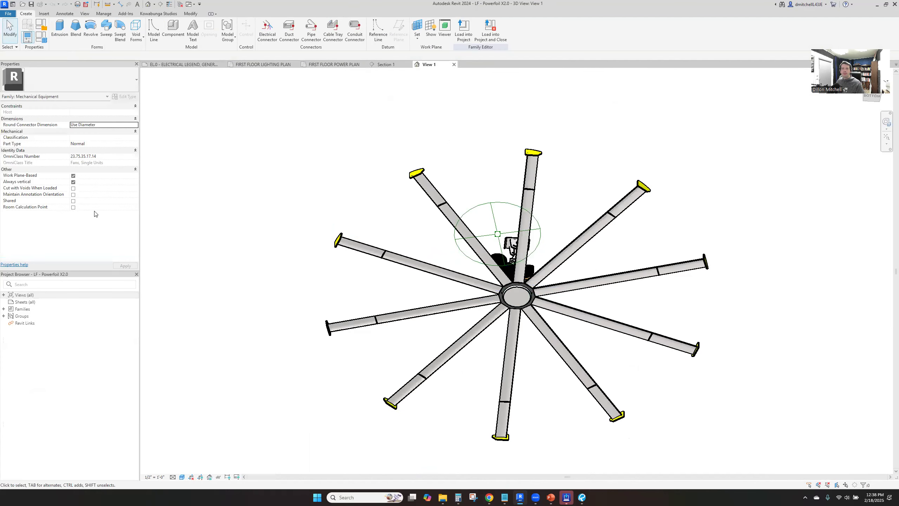
Open the Ref. Level floor plan of the LF - Powerfoil X2.0 fan family
click(5, 295)
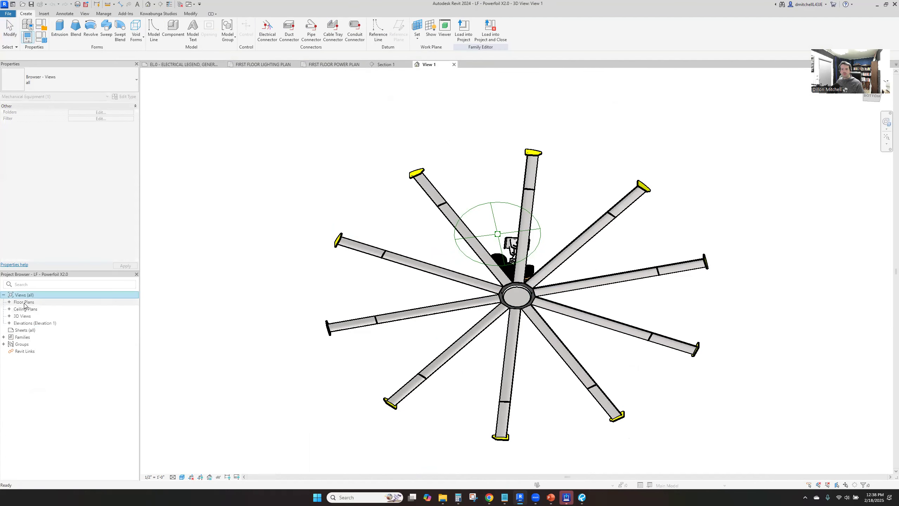
double_click(24, 302)
double_click(29, 308)
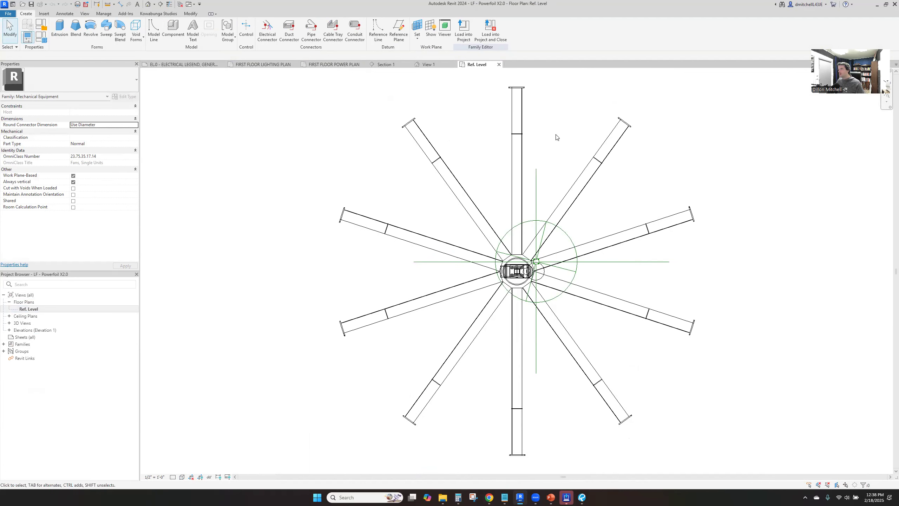
Try setting the top blade's extrusion start to 4' 0" inside its array group
click(522, 131)
key(Escape)
click(520, 121)
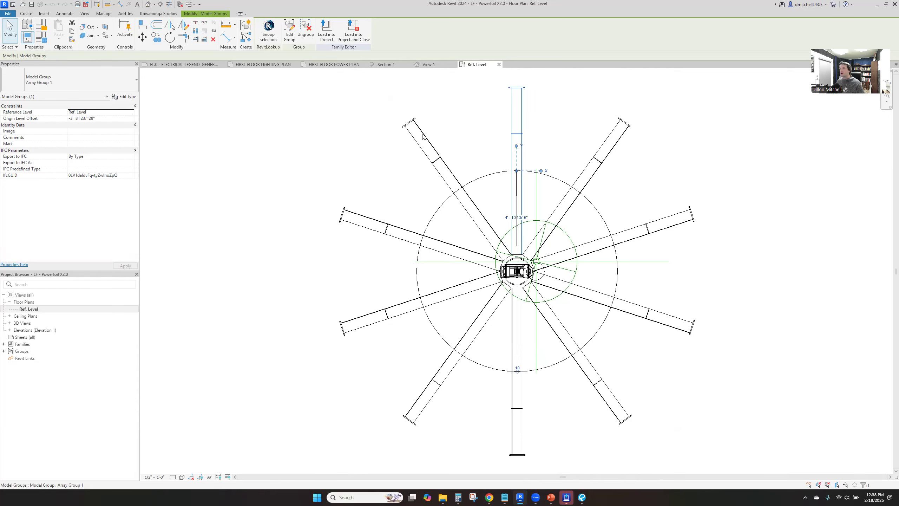
click(290, 31)
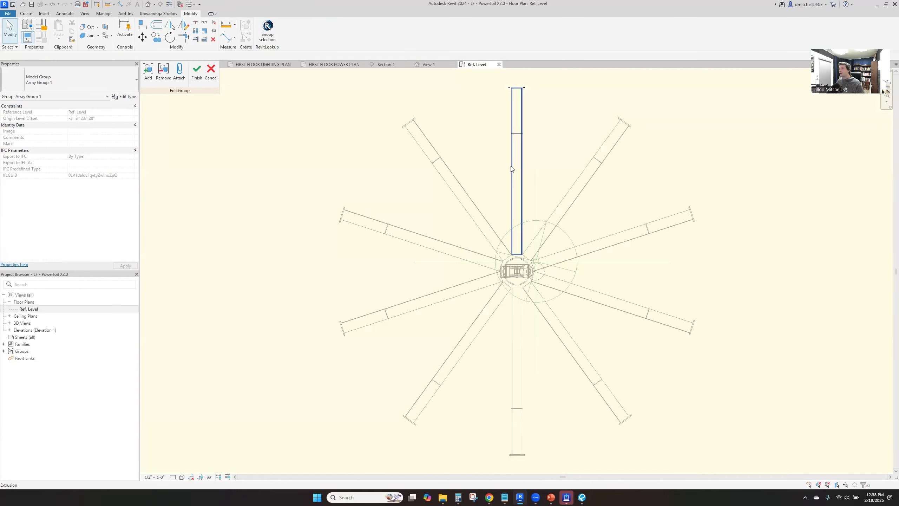
click(519, 169)
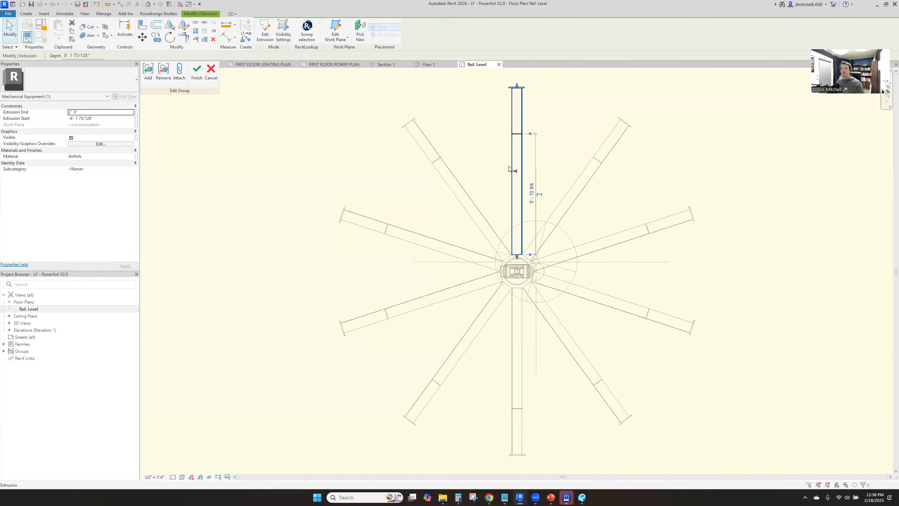
click(117, 119)
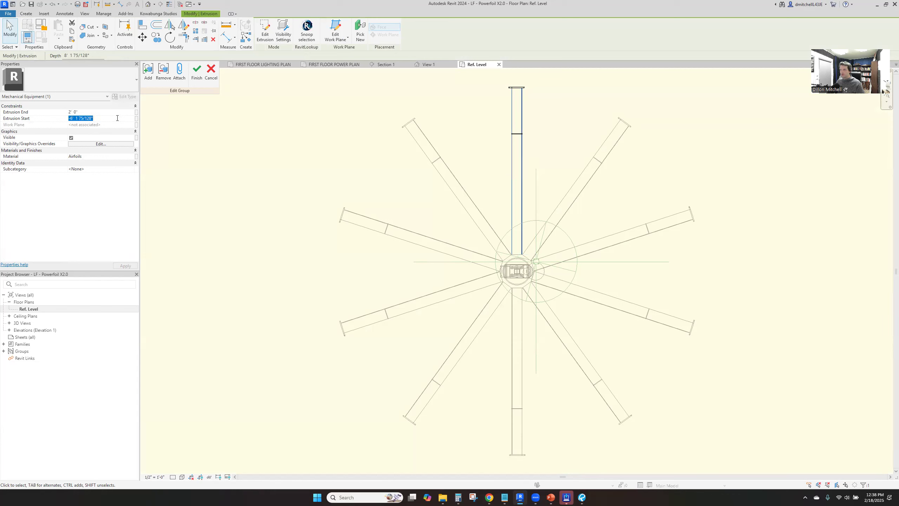
text(4' 0)
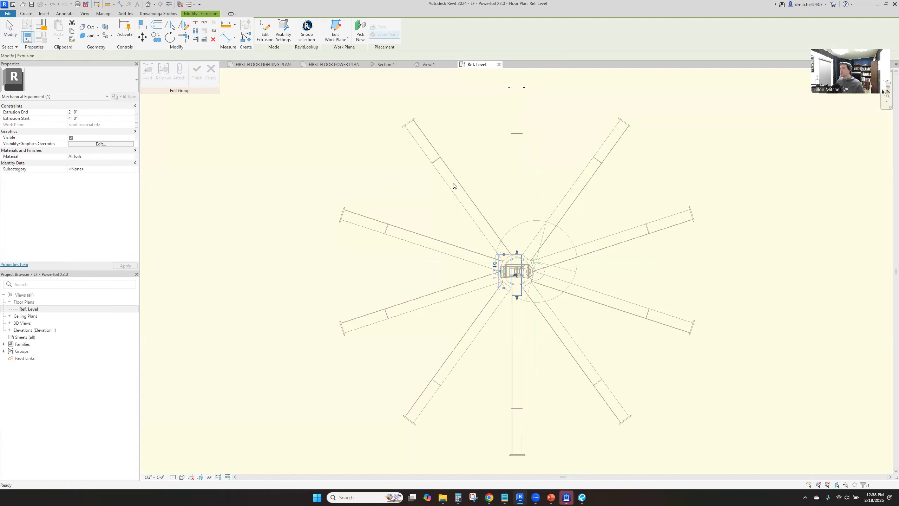
click(276, 128)
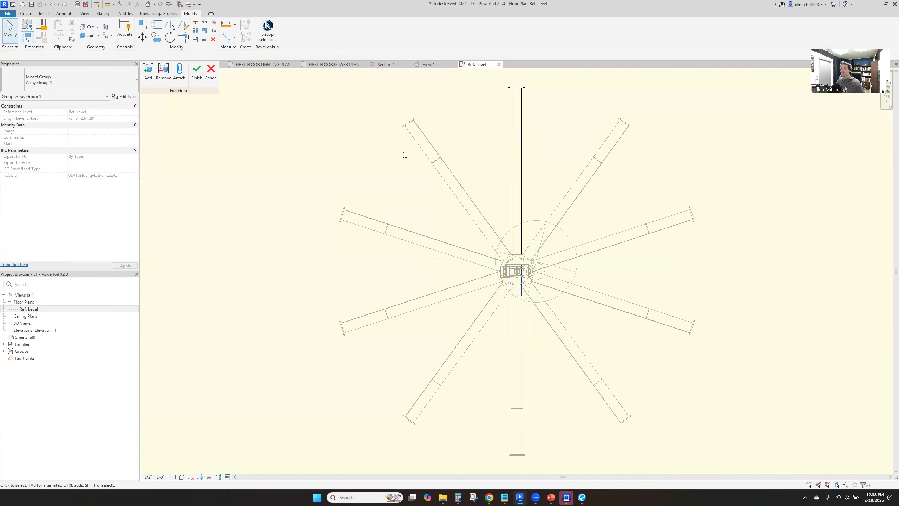
click(197, 71)
Edit the top blade's array group and set the blade extrusion start to -4' 0"
click(516, 163)
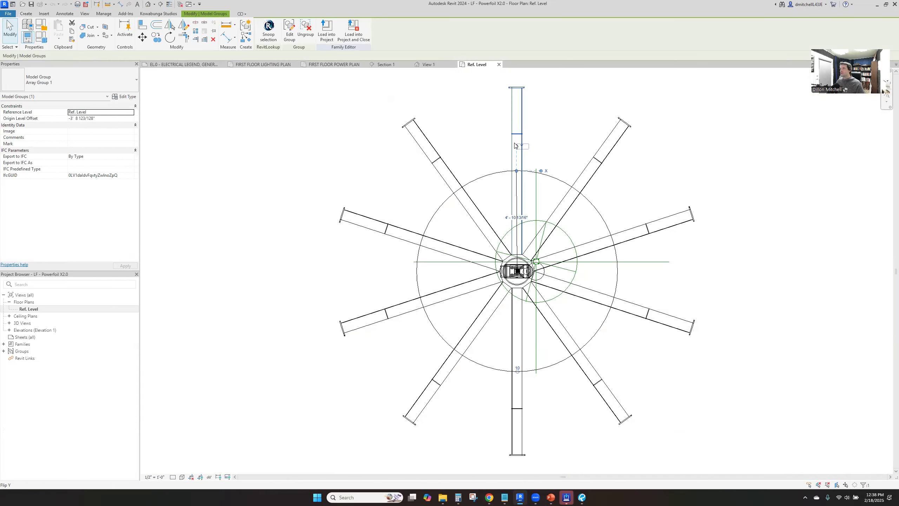
click(290, 31)
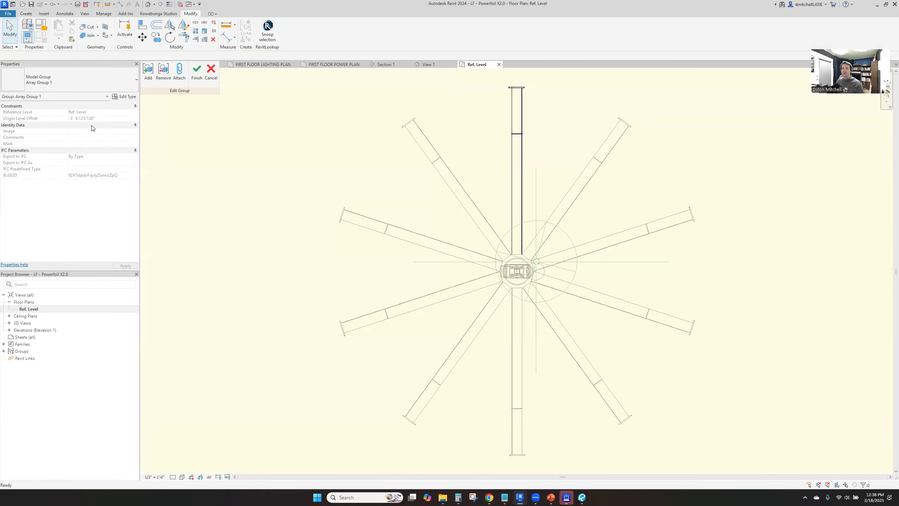
click(522, 149)
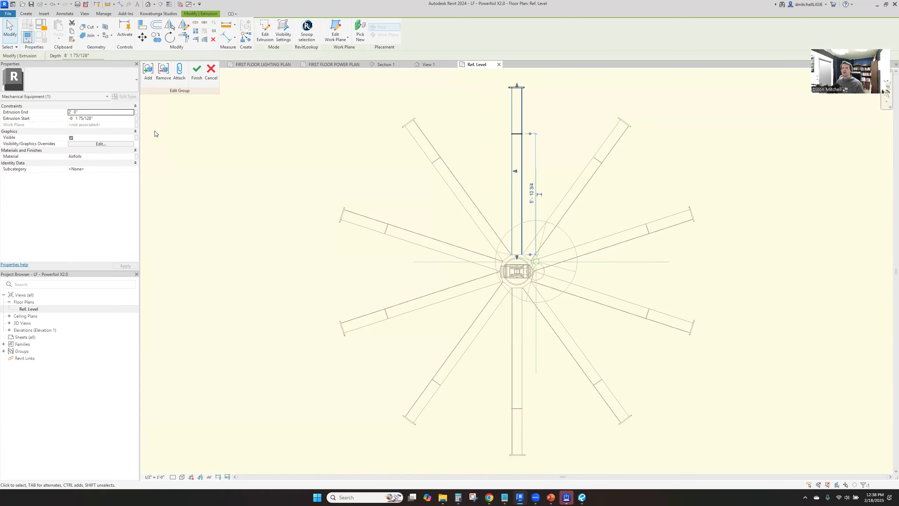
click(98, 120)
text(-4' 0)
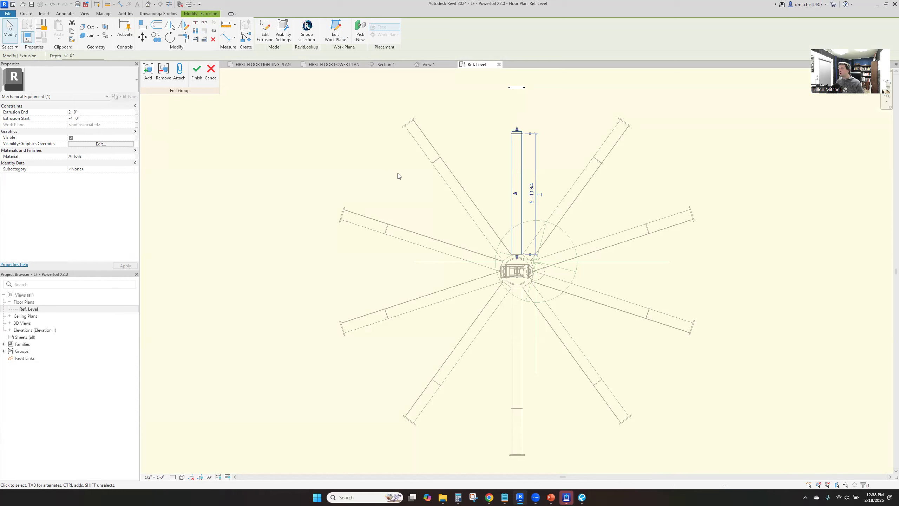
Move the blade's end cap in to the end of the shortened blade and finish editing the group
click(516, 87)
drag(520, 107, 519, 133)
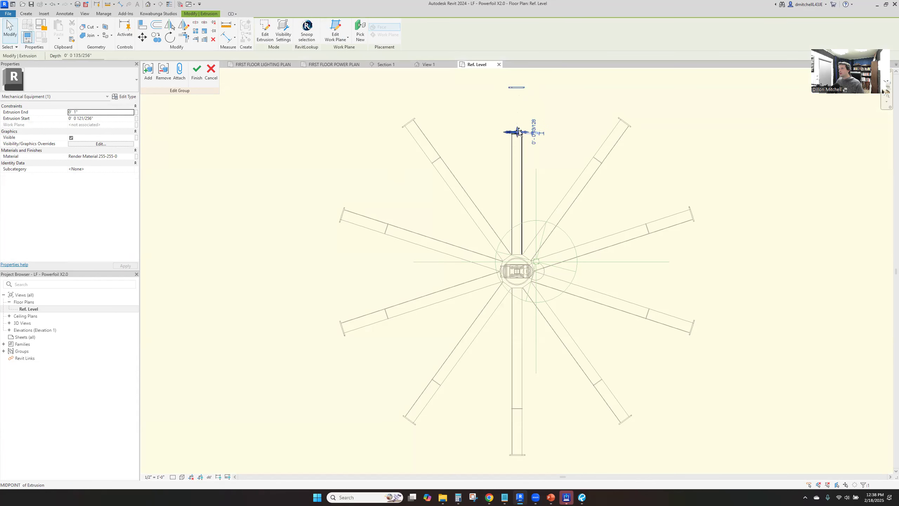
click(521, 109)
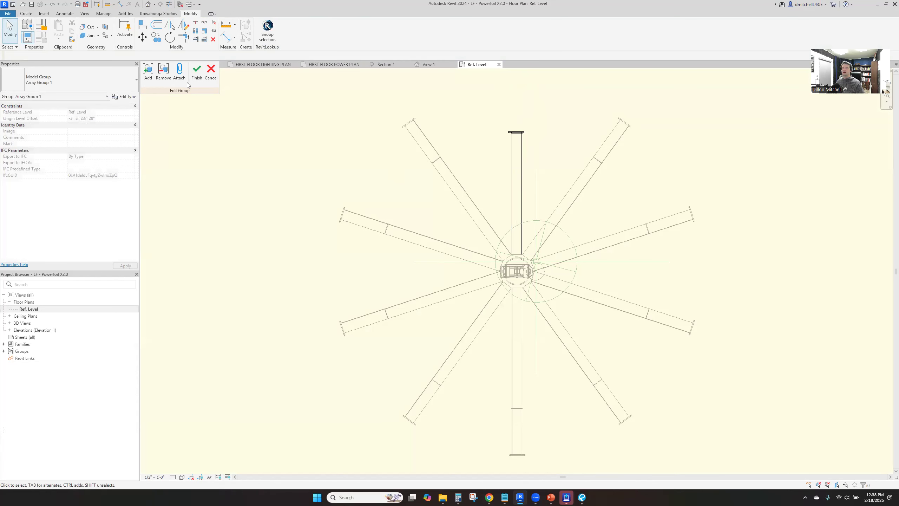
click(197, 75)
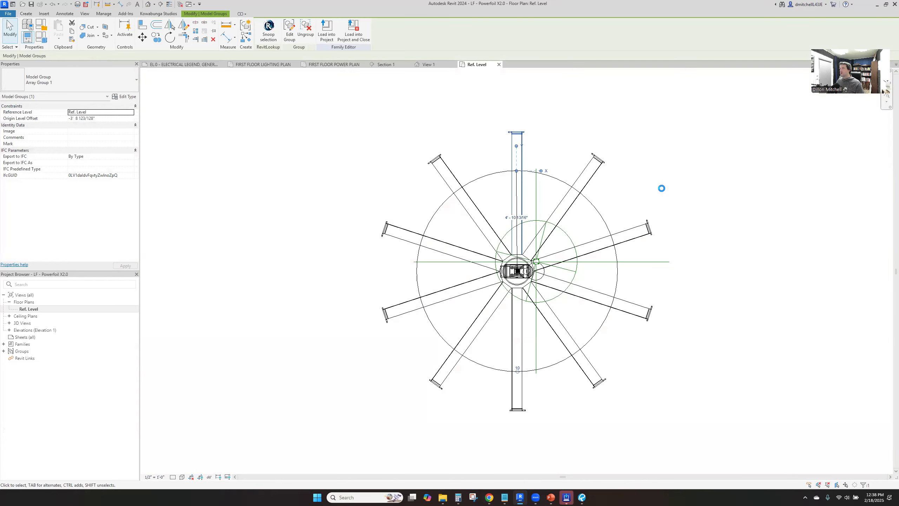
click(654, 181)
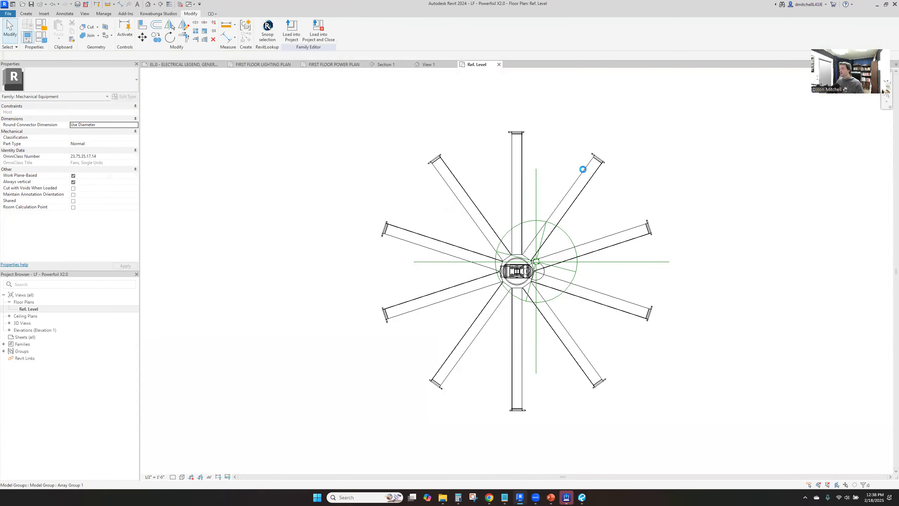
Measure the distance from the fan's hub center to the outer end of the top blade
click(108, 5)
click(516, 271)
click(516, 133)
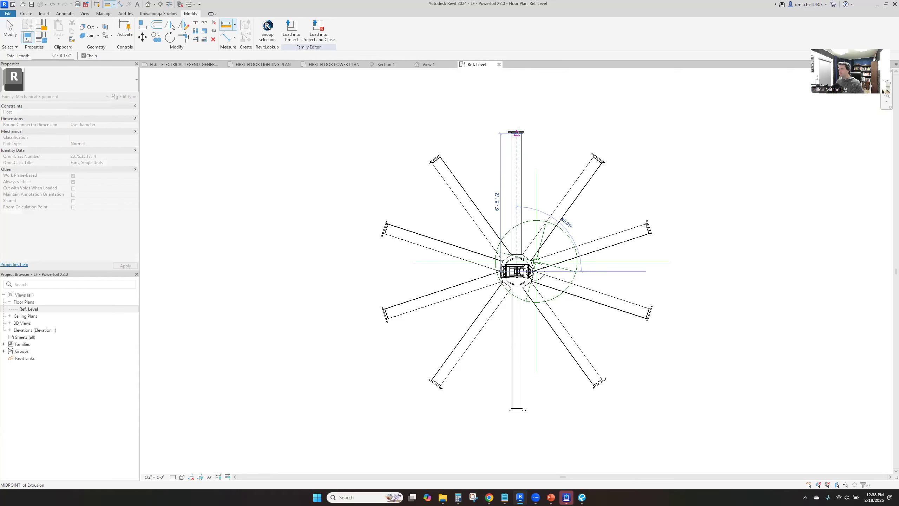
key(Escape)
key(Escape)
Load the edited fan family into the project over its existing version and close the family without saving its file
click(318, 30)
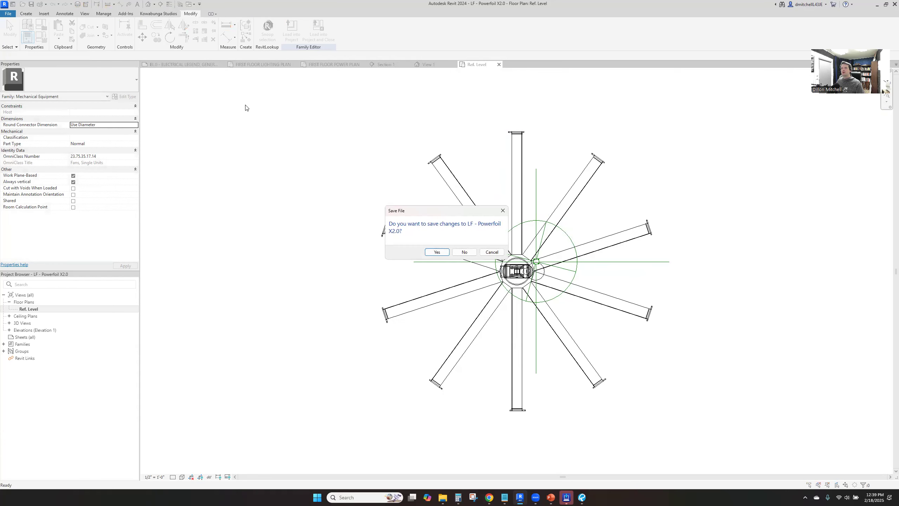
click(463, 256)
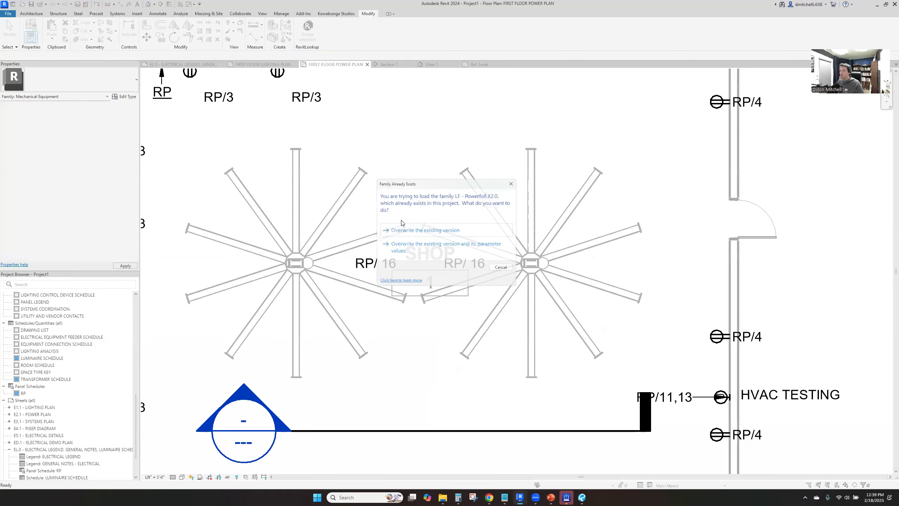
click(412, 232)
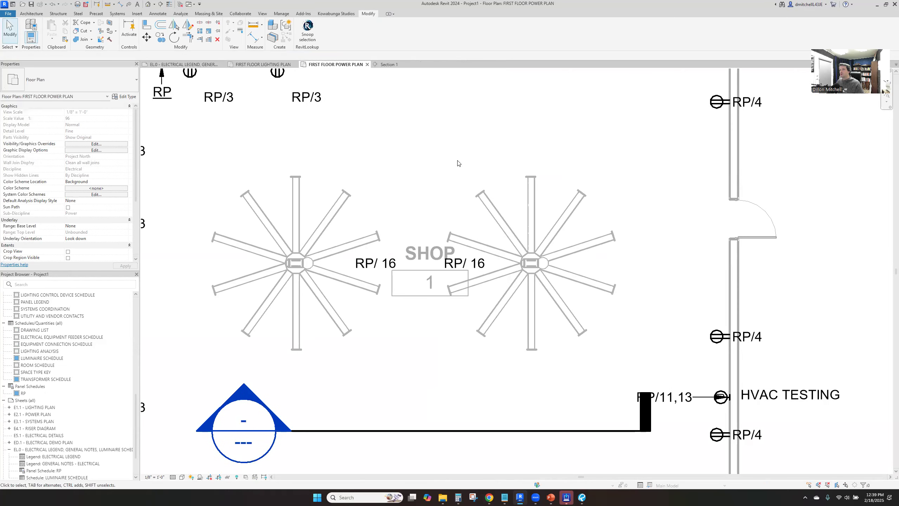
On the first floor lighting plan, shift the east shop fan slightly so it sits between the neighboring rows of lights
click(260, 65)
click(508, 354)
drag(508, 354, 522, 354)
click(516, 255)
middle_drag(517, 278, 458, 238)
click(620, 289)
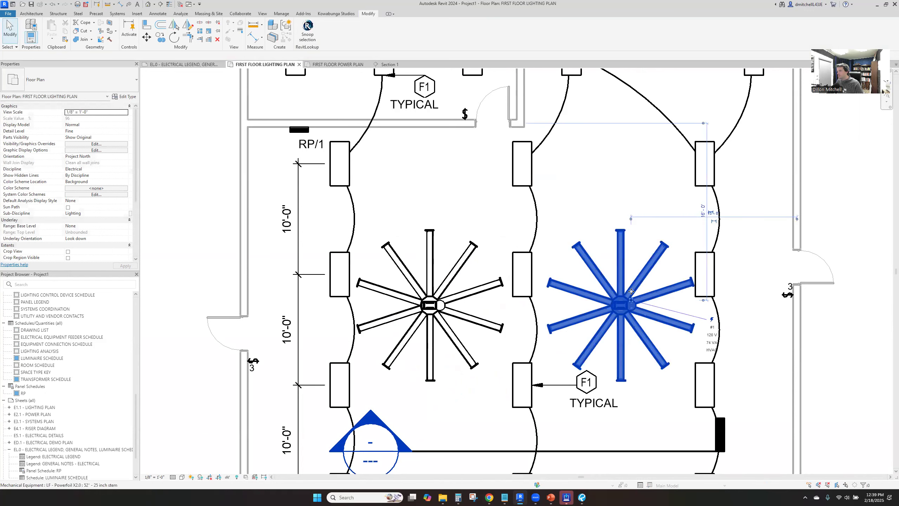
mouse_move(620, 289)
mouse_down()
mouse_move(609, 289)
mouse_move(621, 288)
mouse_move(608, 304)
mouse_move(627, 303)
mouse_up()
click(546, 220)
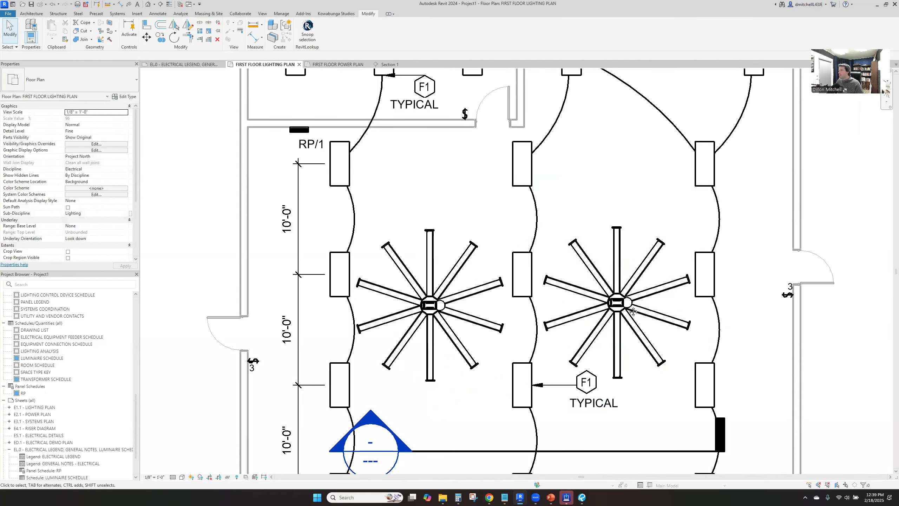
middle_drag(633, 311, 540, 220)
scroll(362, 242, down, 1)
middle_drag(359, 205, 362, 187)
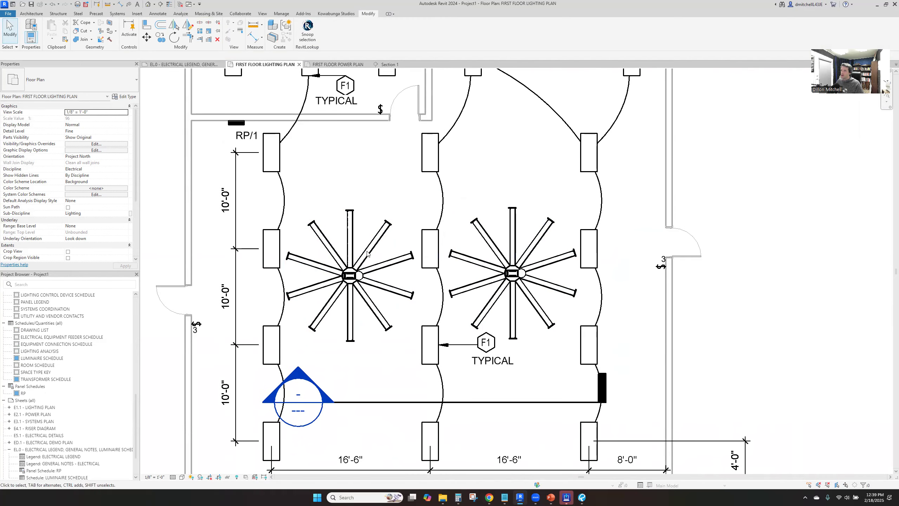
Check the shortened fans' clearance from the lights in Section 1 and across the first floor lighting plan
click(388, 64)
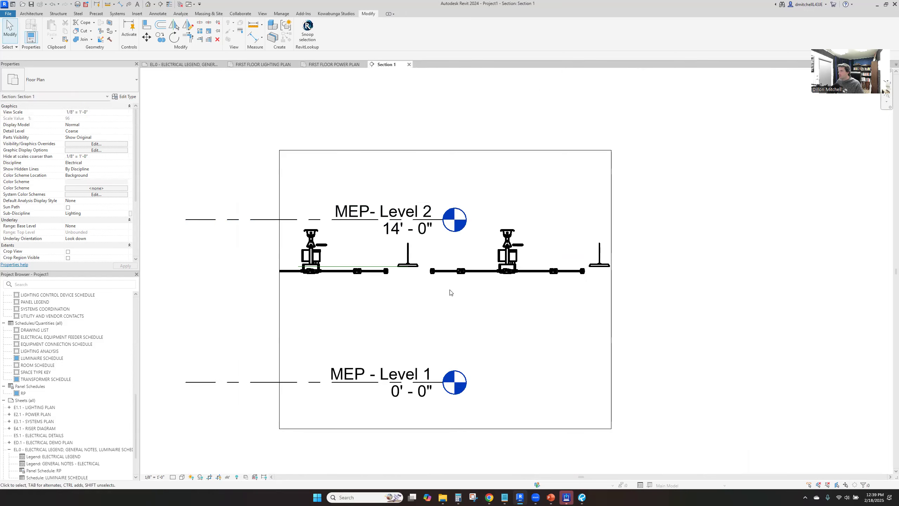
click(507, 273)
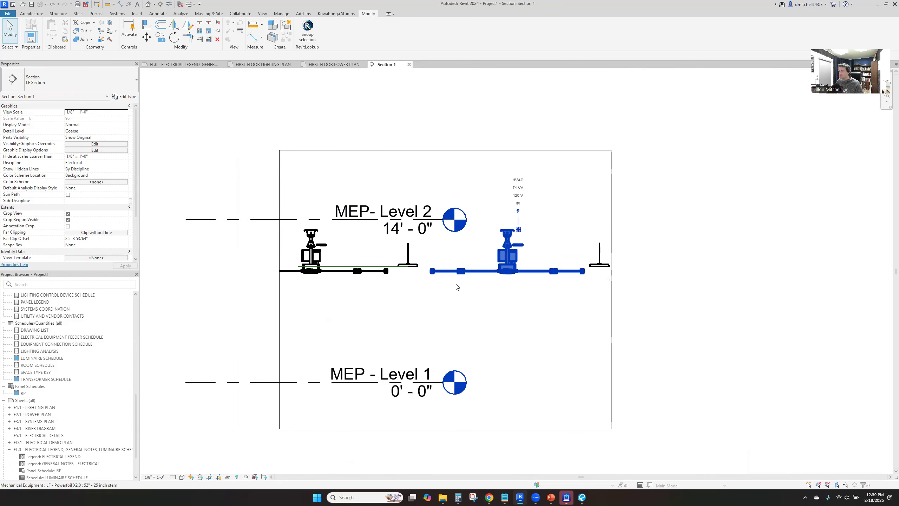
click(426, 311)
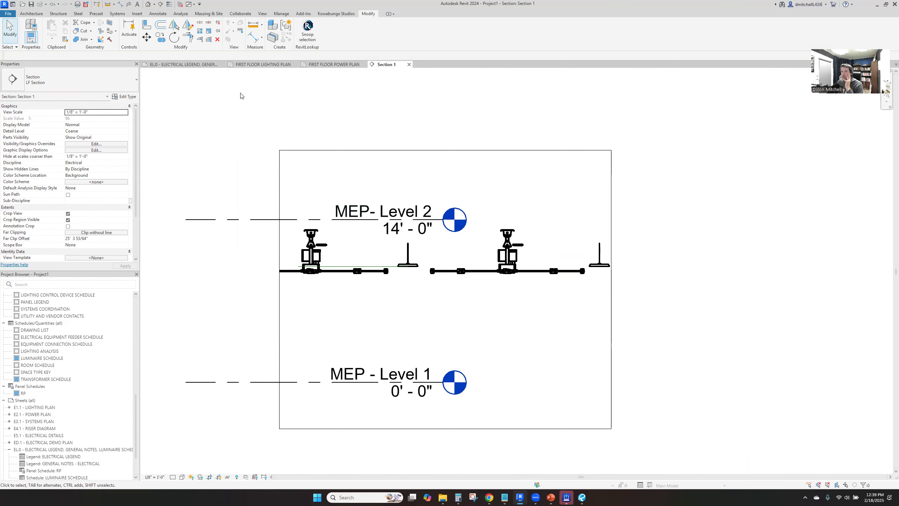
click(247, 65)
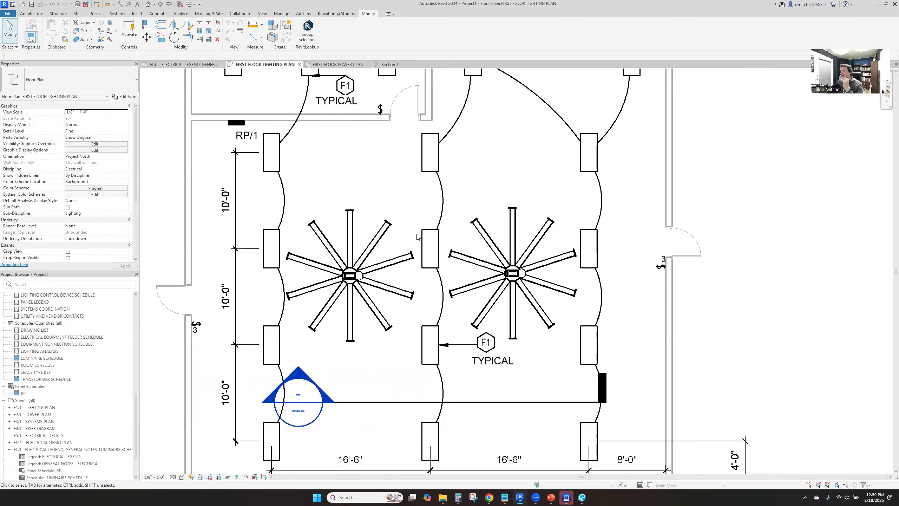
middle_drag(489, 234, 534, 311)
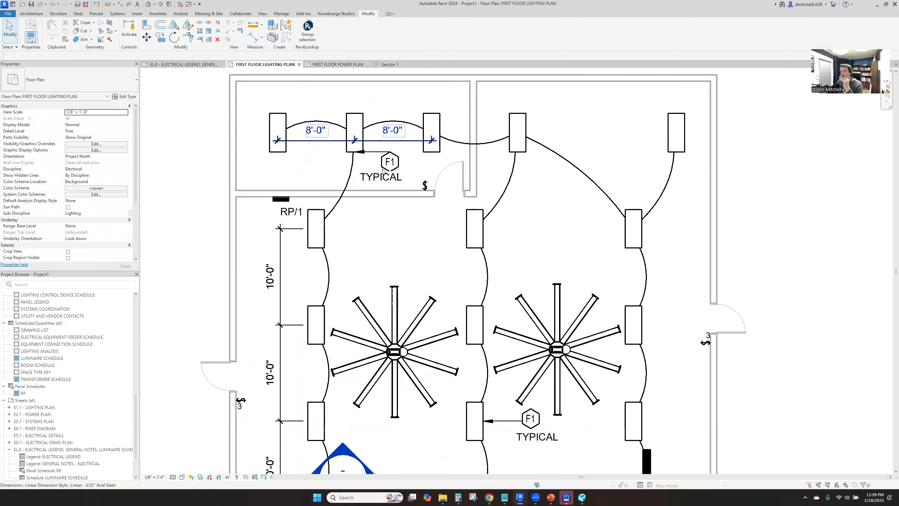
middle_drag(593, 352, 588, 295)
scroll(588, 295, down, 1)
On the first floor power plan, start placing a component using the LF - Plywood Backboard type
click(336, 64)
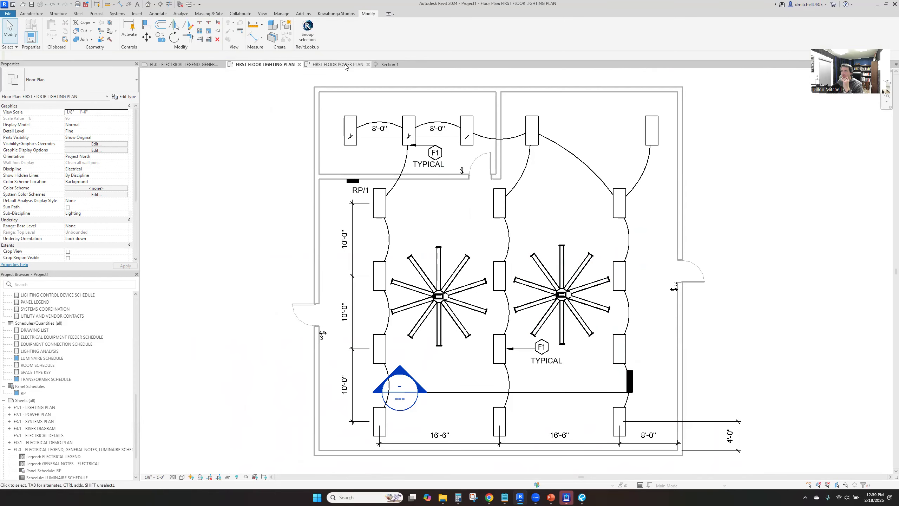
drag(478, 266, 571, 271)
drag(384, 263, 360, 262)
click(395, 372)
scroll(395, 369, down, 4)
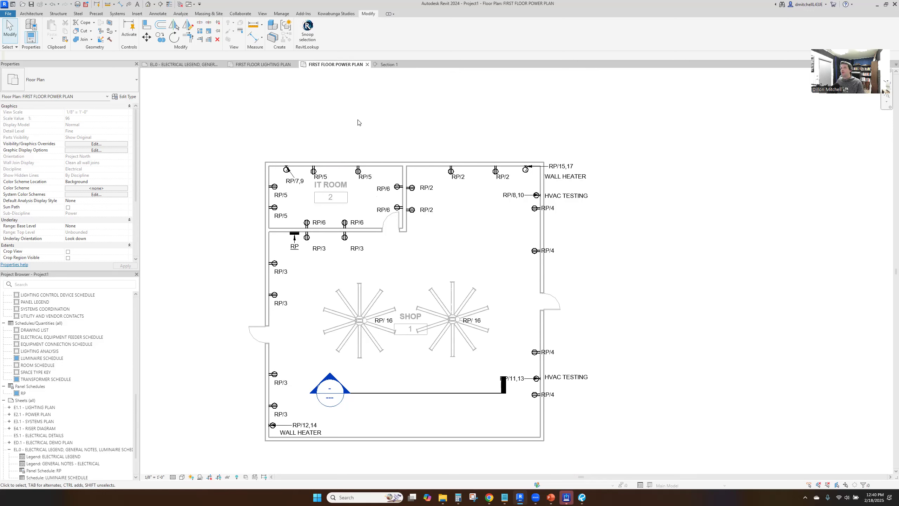
click(118, 14)
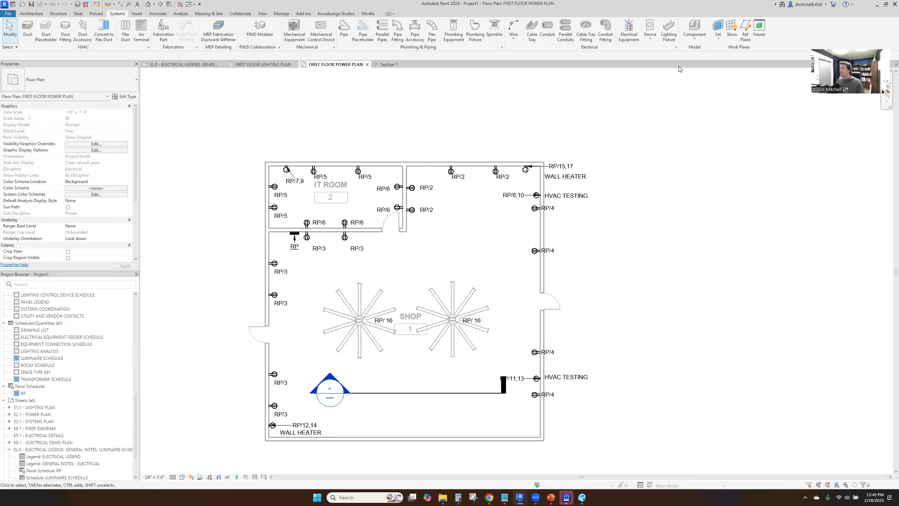
key(c)
key(m)
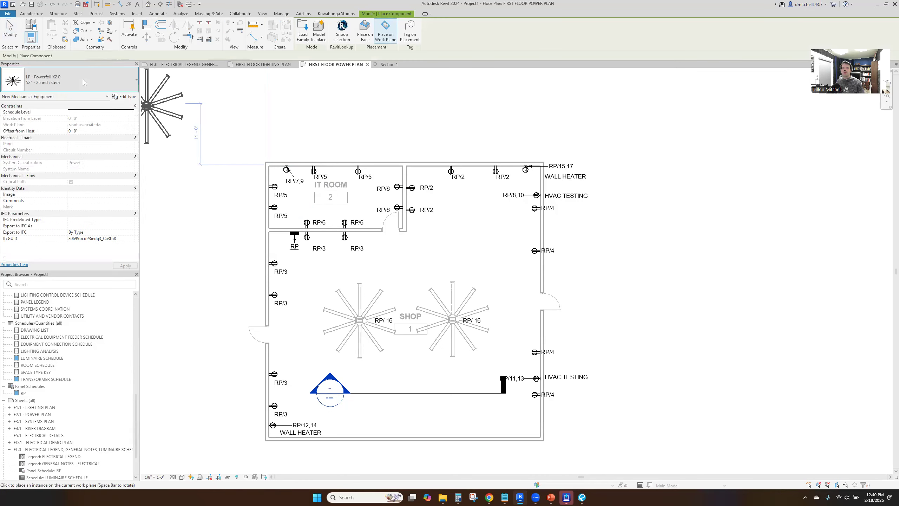
click(83, 79)
scroll(79, 138, down, 1)
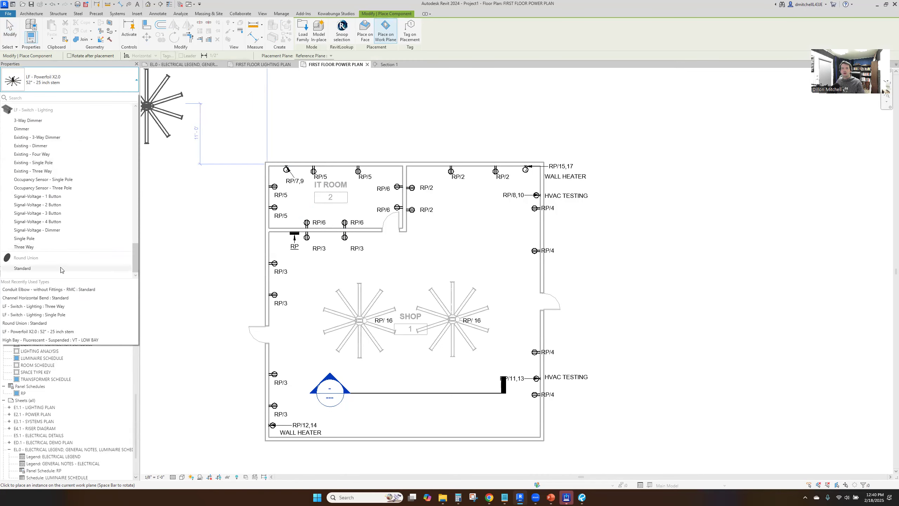
scroll(80, 268, down, 3)
click(71, 185)
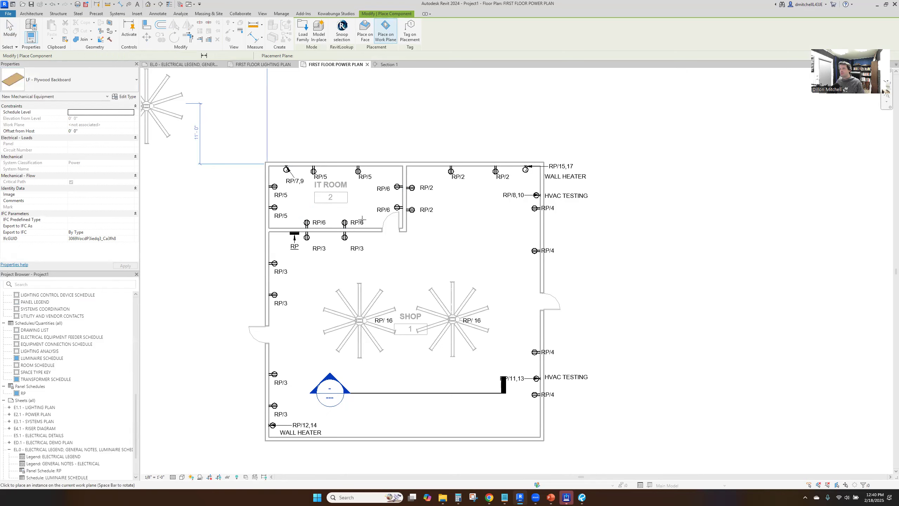
Place plywood backboards on the IT Room's vertical wall faces: two along the south wall, one on the west wall, one on the north wall
scroll(379, 205, up, 2)
click(368, 31)
click(371, 244)
click(284, 244)
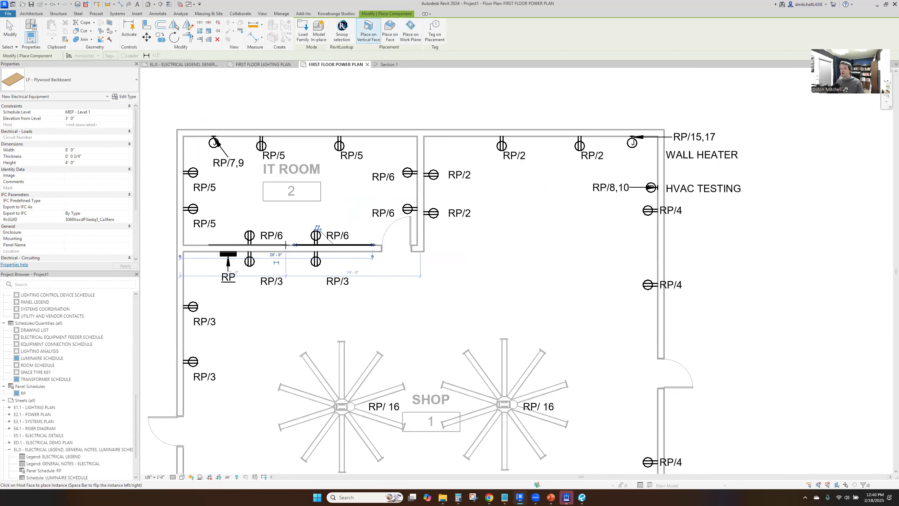
click(184, 235)
click(315, 137)
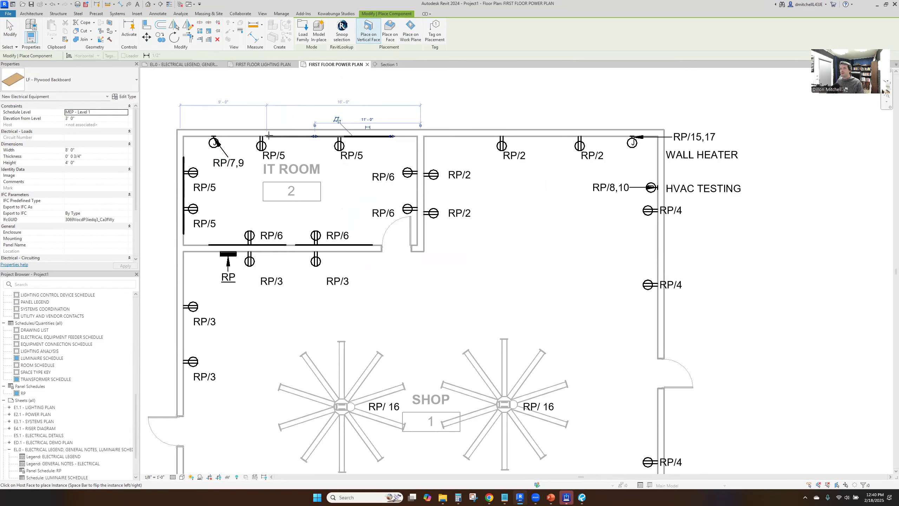
key(Escape)
key(Escape)
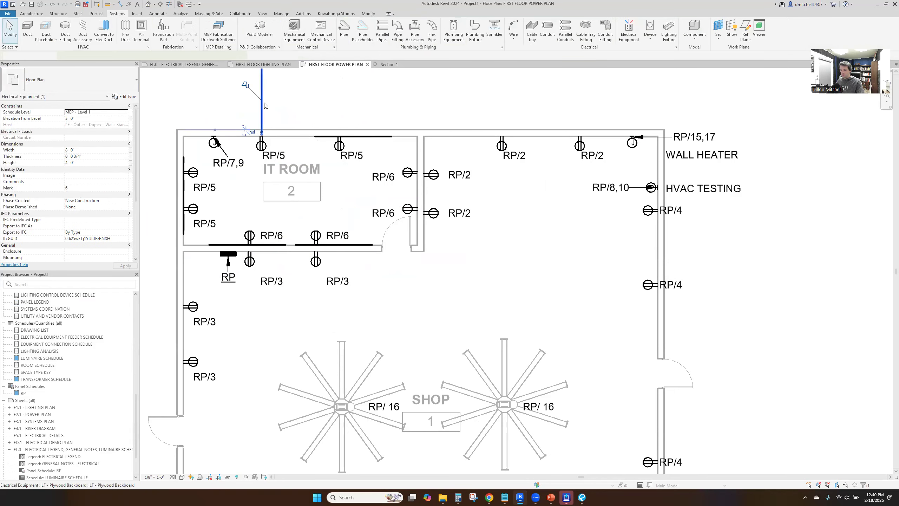
Create a similar plywood backboard on the IT Room's north wall, just west of the existing one
click(340, 138)
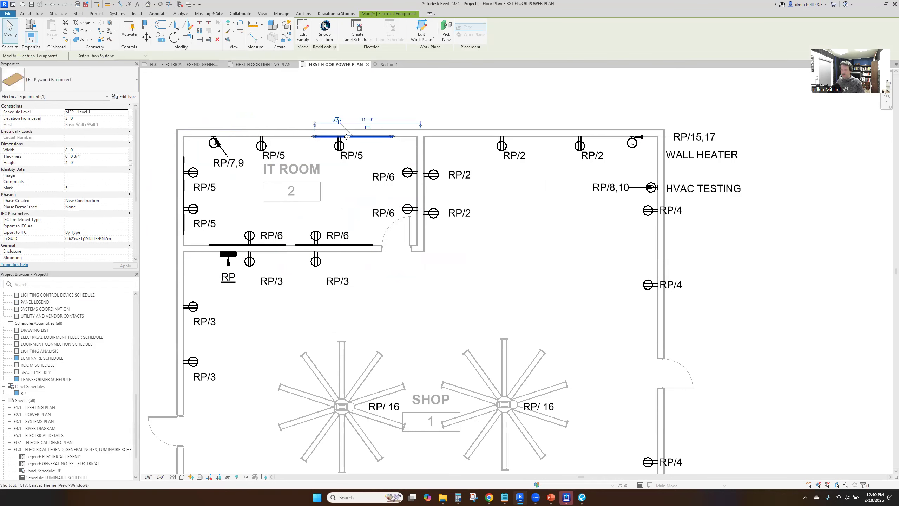
drag(341, 137, 329, 133)
click(310, 133)
key(Escape)
key(Escape)
Create a similar plywood backboard on the IT Room's east wall, behind the two RP/6 receptacles
click(358, 137)
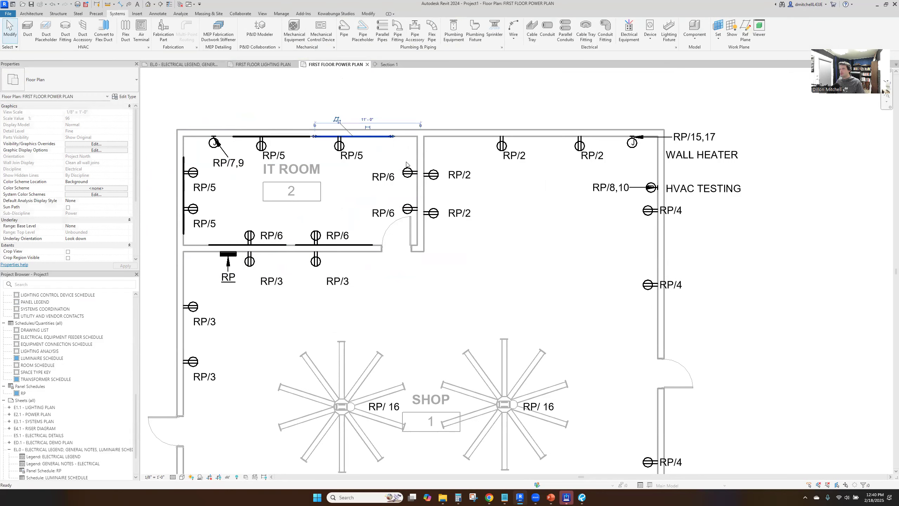
key(c)
key(s)
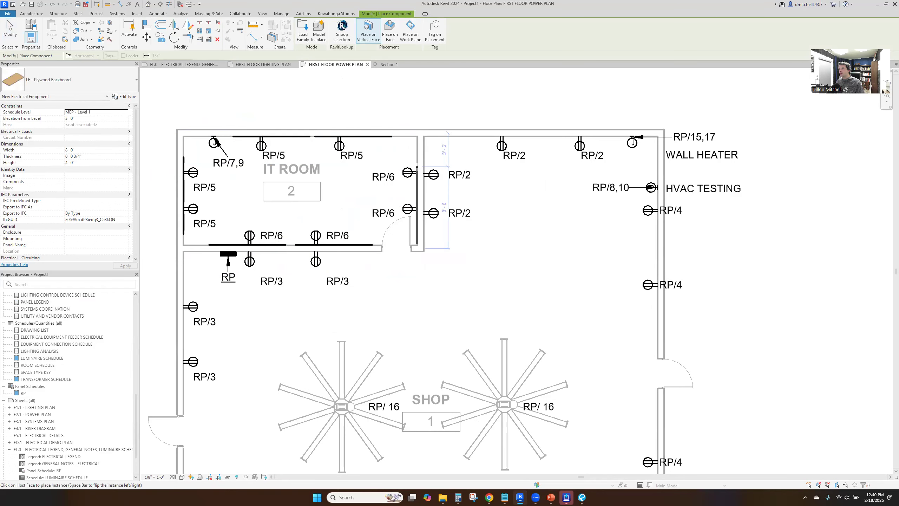
click(416, 155)
key(Escape)
key(Escape)
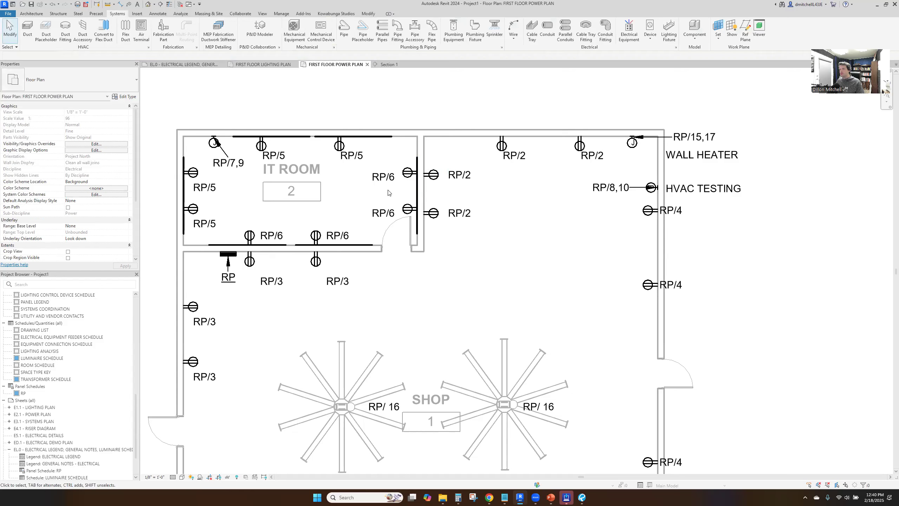
Add the text note 3/4" FIRE RATED PLYWOOD above the IT Room's north wall
text(tx)
text(3/4)
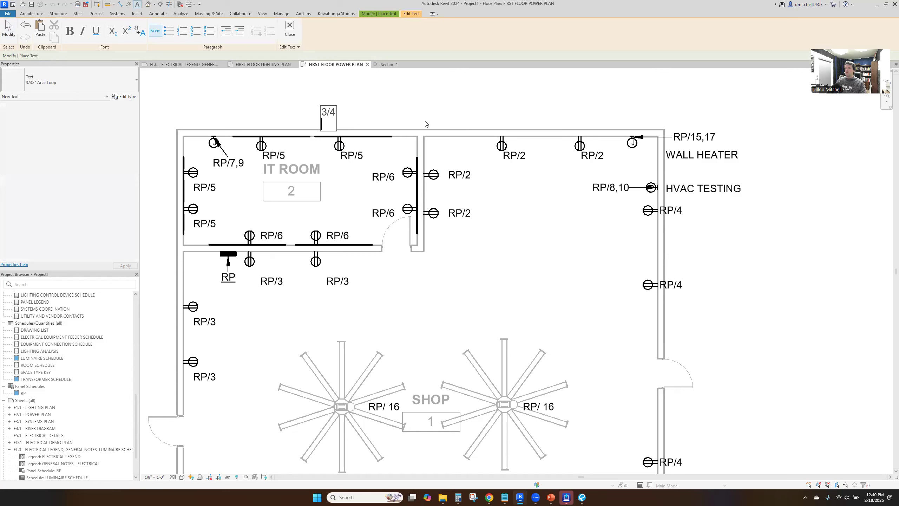
text(" FIRE RATED PLYDOOD)
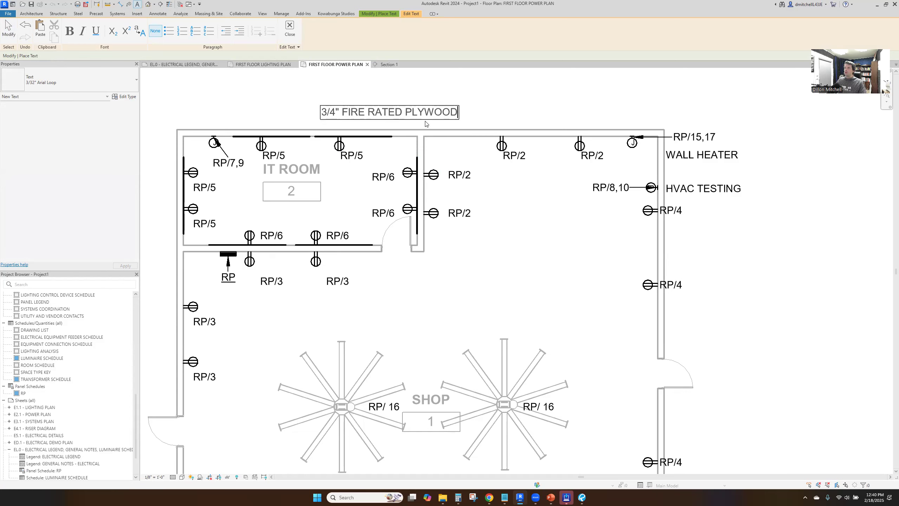
click(387, 95)
key(Escape)
key(Escape)
Move the plywood note up and give it an arrow-style leader pointing to the backboard on the north wall
drag(382, 113, 397, 90)
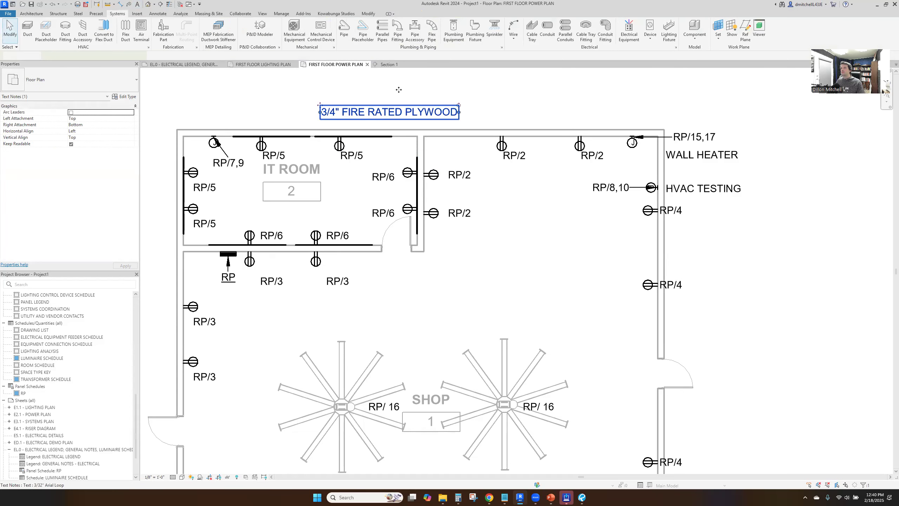
click(328, 26)
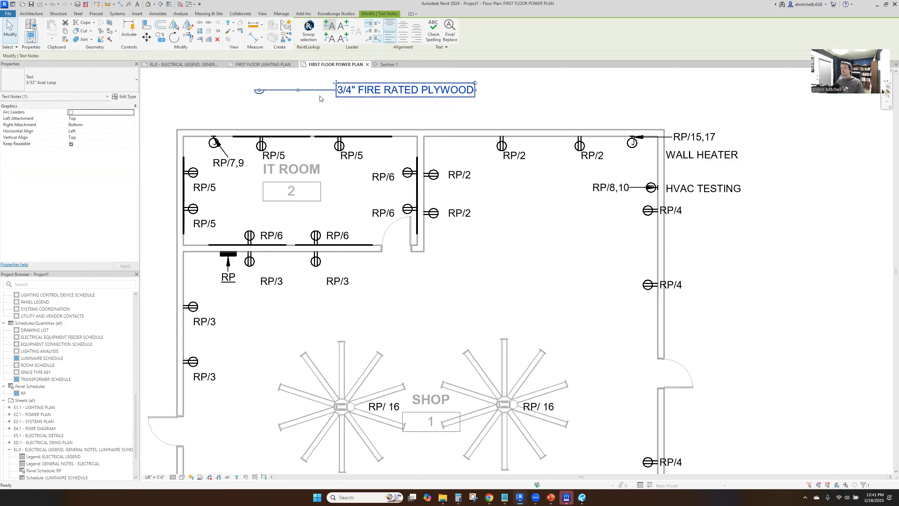
click(61, 77)
click(43, 160)
drag(260, 90, 291, 132)
click(358, 114)
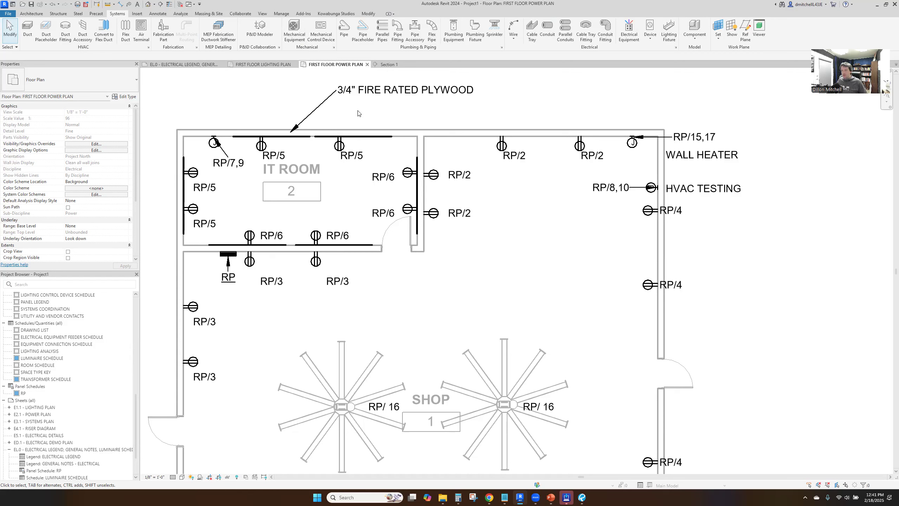
Create a junction box similar to the RP/7,9 split system box on the IT Room's north wall, between the two RP/5 receptacles
scroll(392, 233, down, 3)
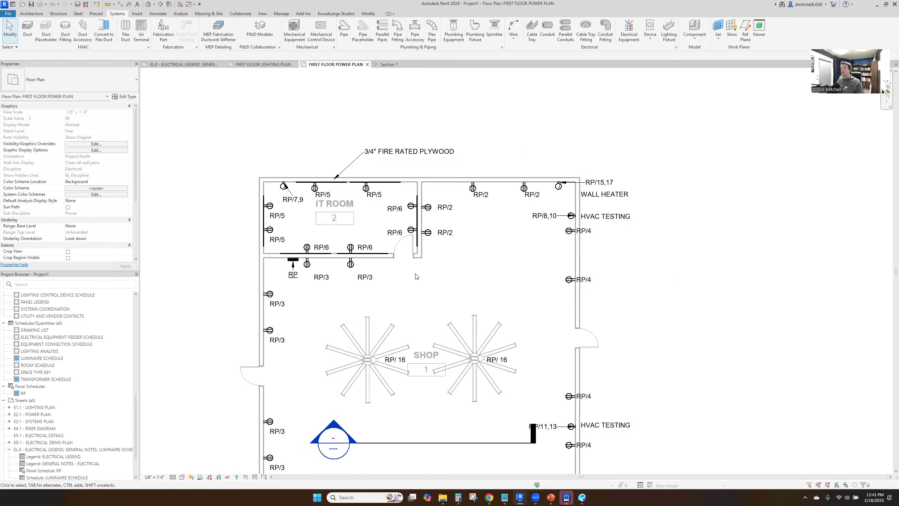
middle_drag(440, 224, 431, 197)
scroll(430, 196, up, 3)
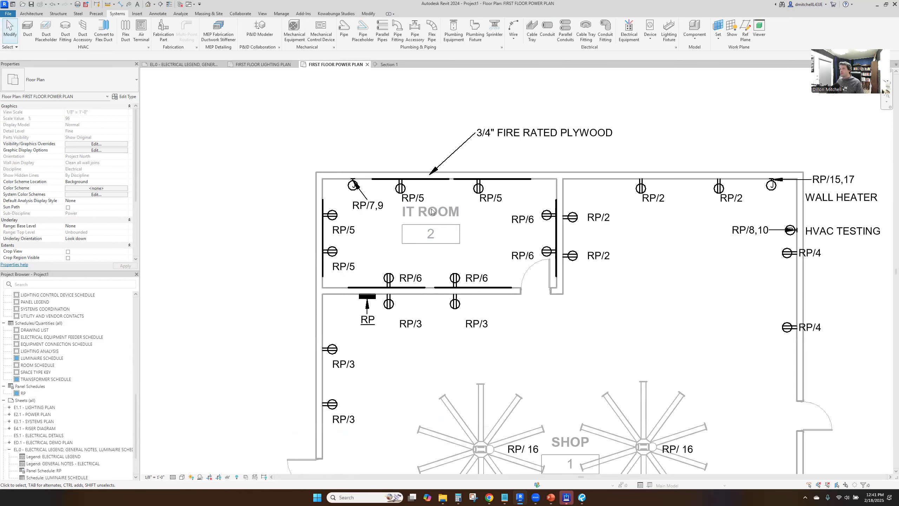
click(350, 188)
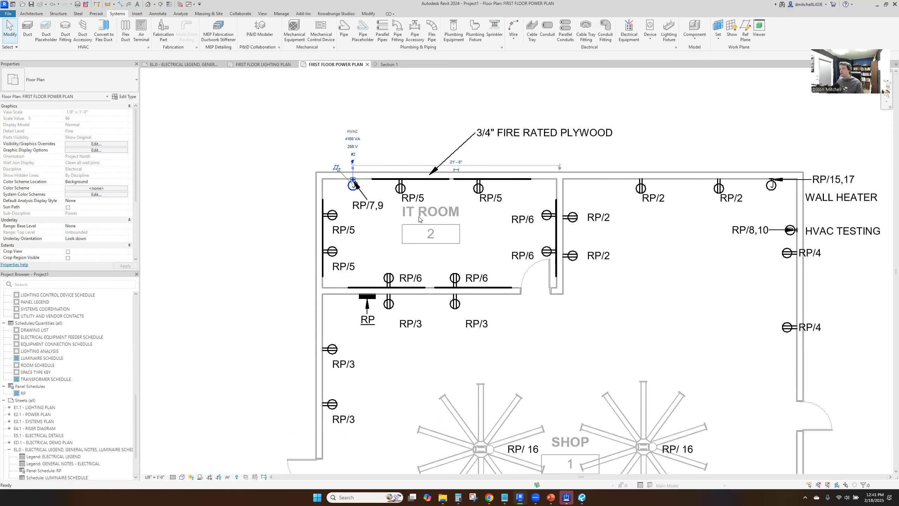
key(c)
key(s)
click(450, 179)
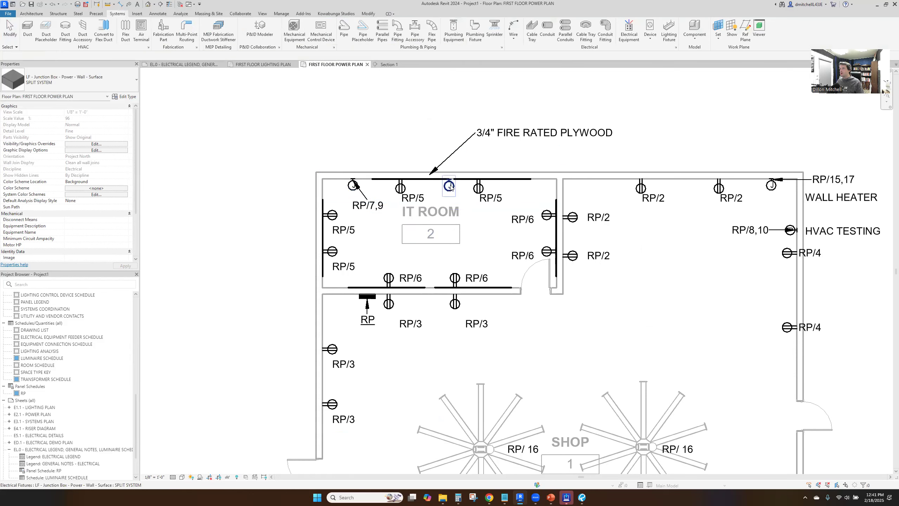
key(Escape)
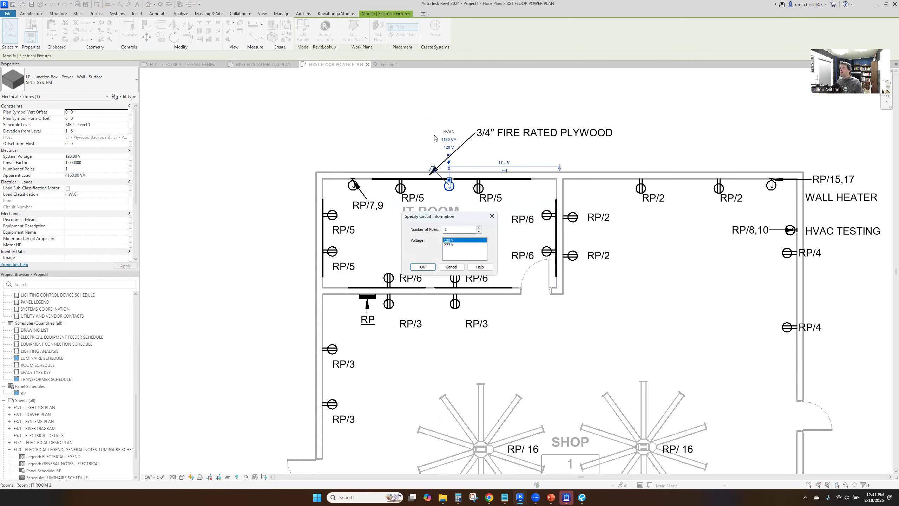
Create a 2-pole power circuit on panel RP for the new IT Room junction box
click(479, 227)
click(422, 266)
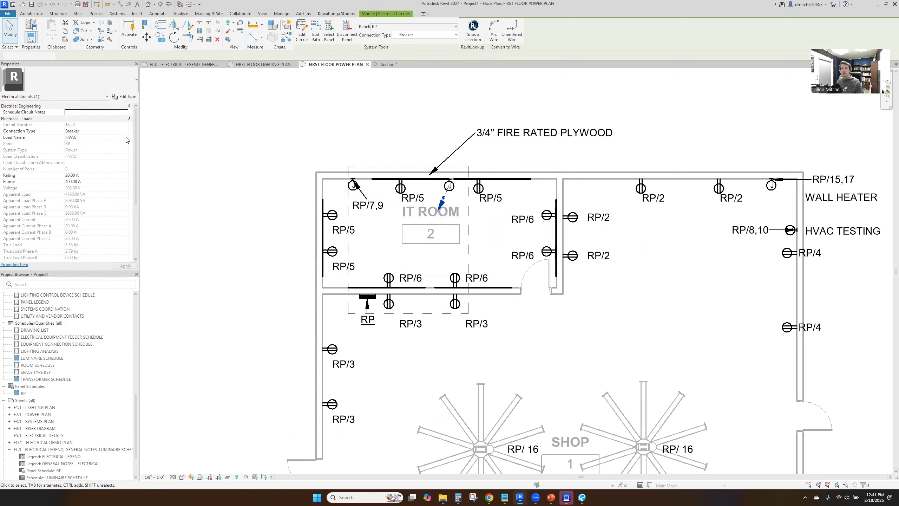
Name the new circuit's load IT RACK and set its rating and frame to 30 A
click(122, 138)
text(IT RACK)
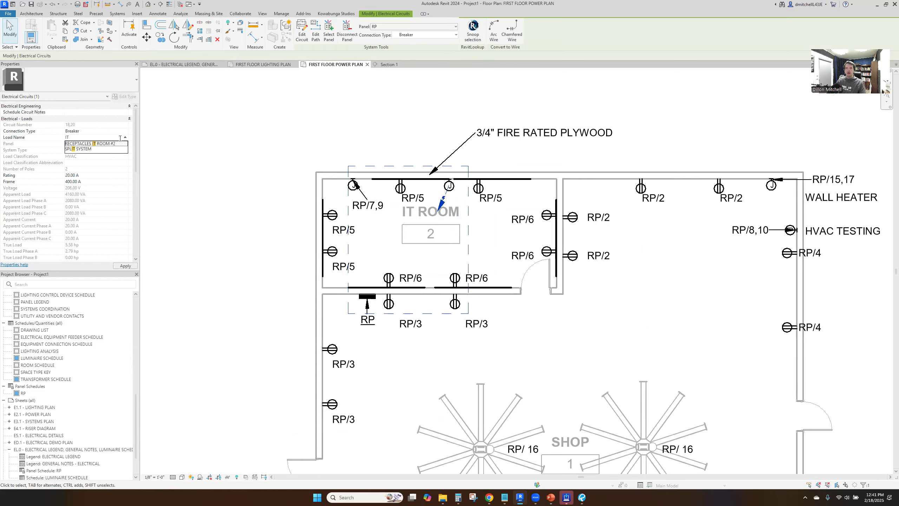
click(104, 173)
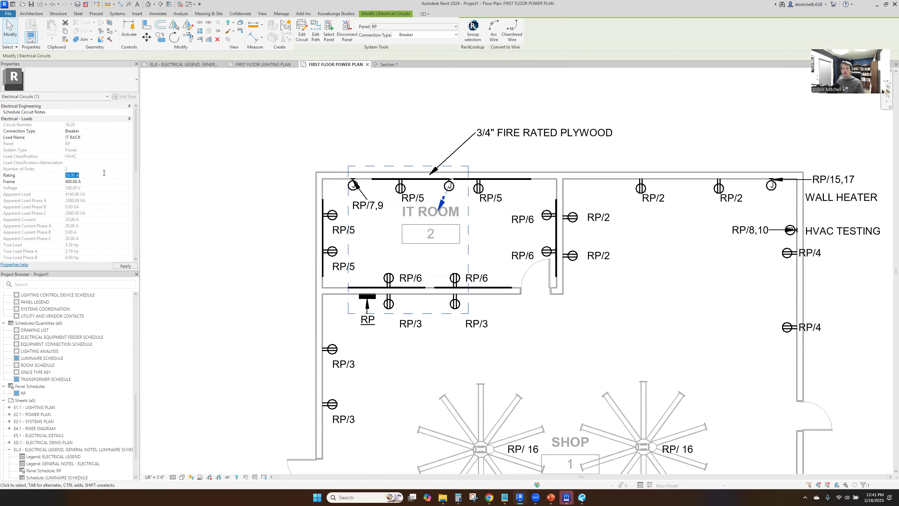
text(30)
key(Tab)
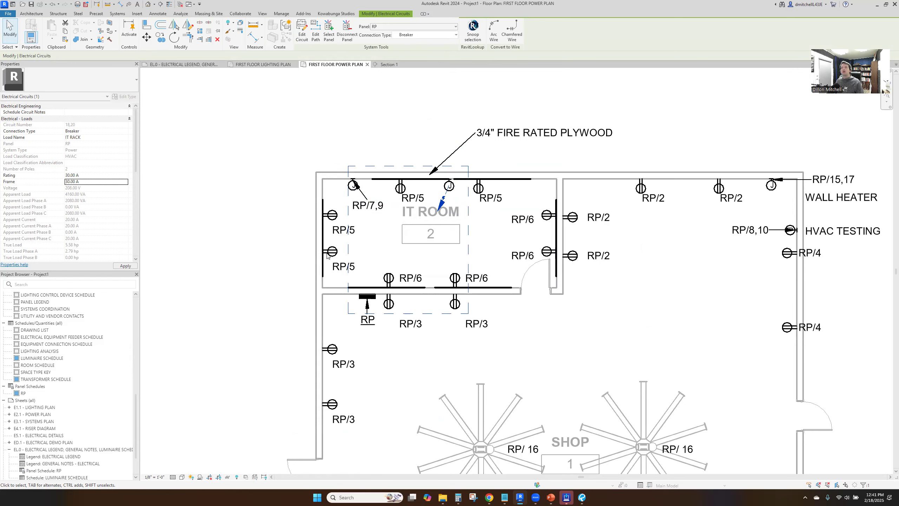
Change the load classification of the new IT Room junction box to RECEPTACLE
click(449, 186)
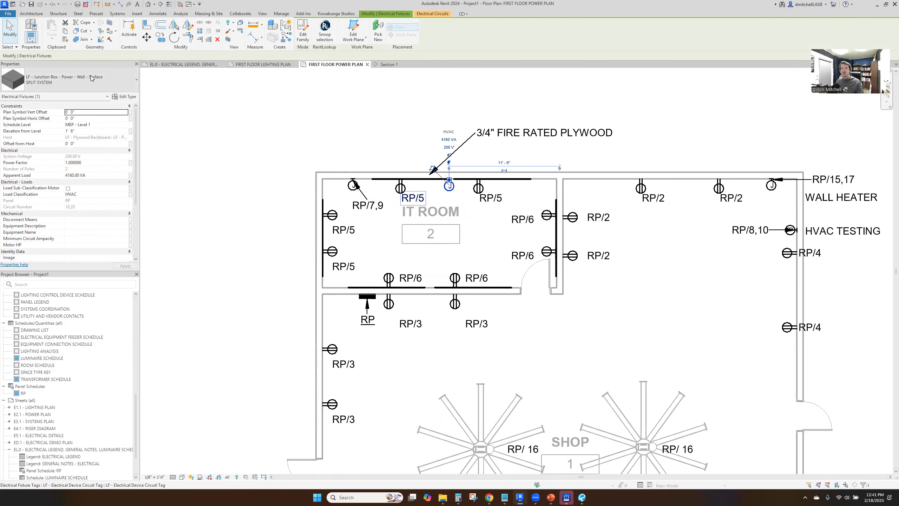
click(106, 195)
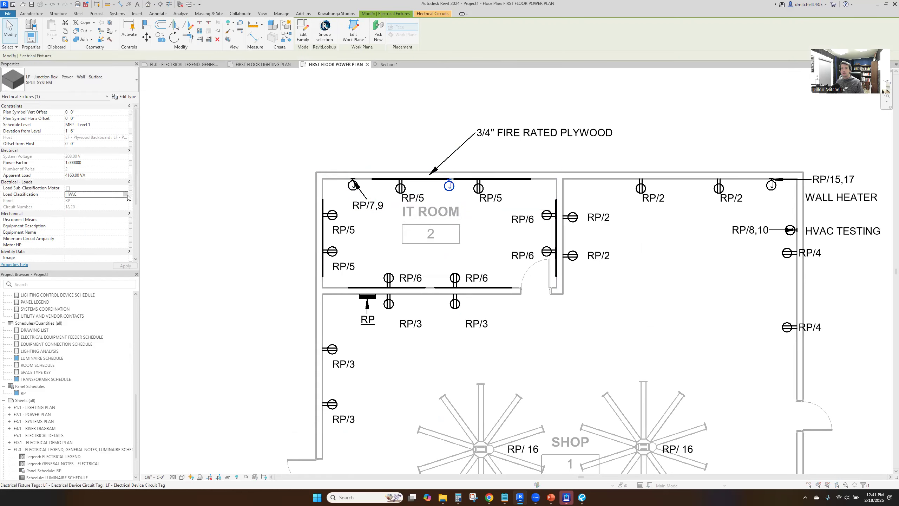
click(130, 195)
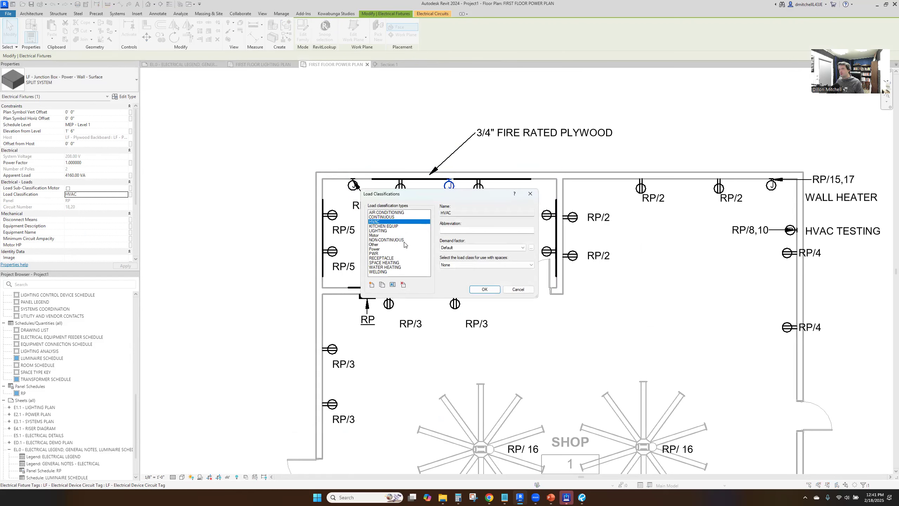
click(404, 258)
click(484, 289)
key(Escape)
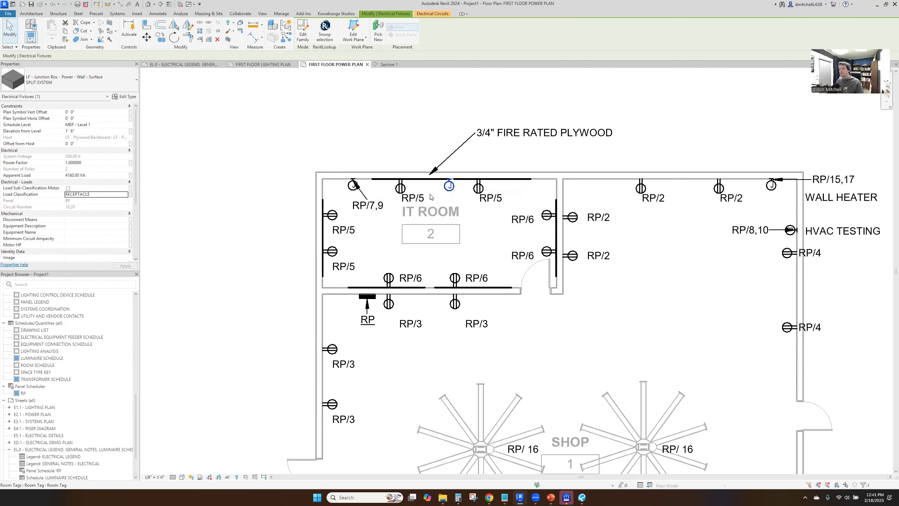
Move the plywood note to the west side of its leader, keeping the arrow on the backboard
click(503, 132)
drag(472, 126, 250, 128)
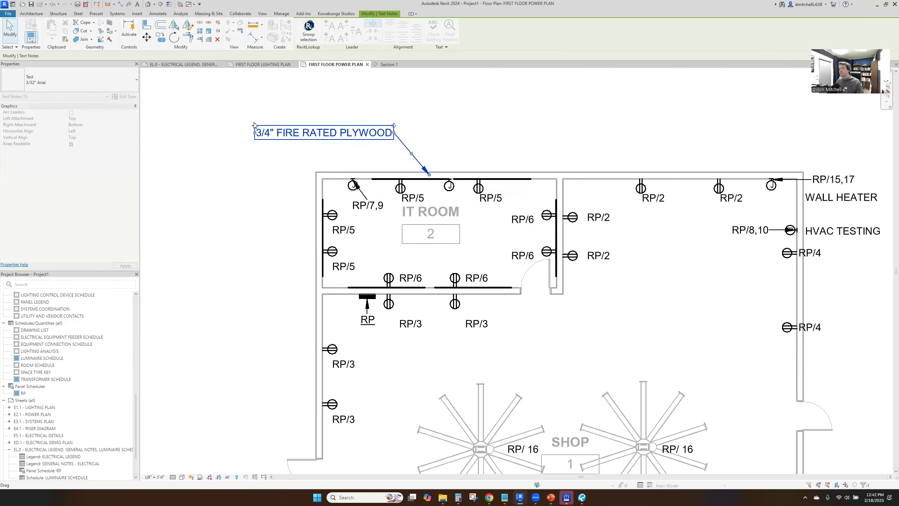
click(438, 133)
Add the text note IT RACK above the IT Room, east of the plywood note
key(t)
key(x)
click(483, 126)
text(IT RACK)
click(456, 94)
key(Escape)
key(Escape)
Give the IT RACK note a leader, change its type to 3/32" Arial, and point the arrow at the new junction box
click(492, 129)
click(329, 26)
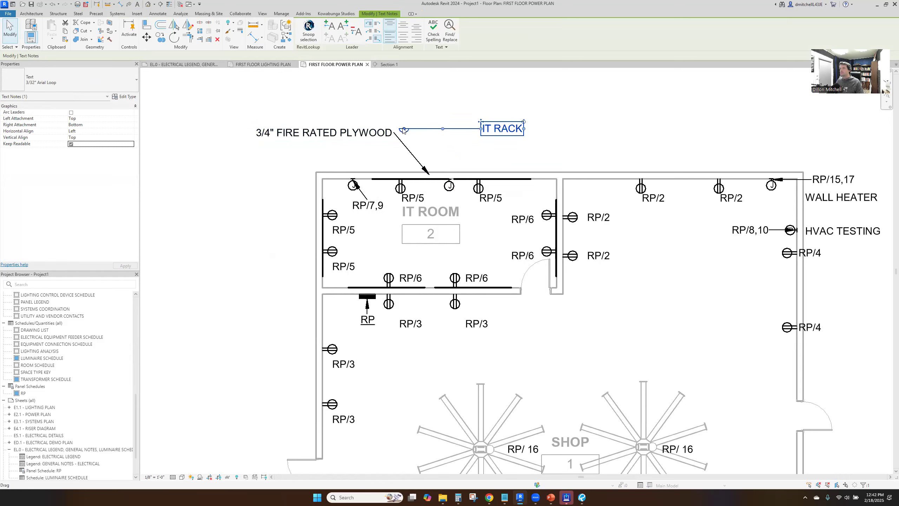
click(53, 81)
click(54, 87)
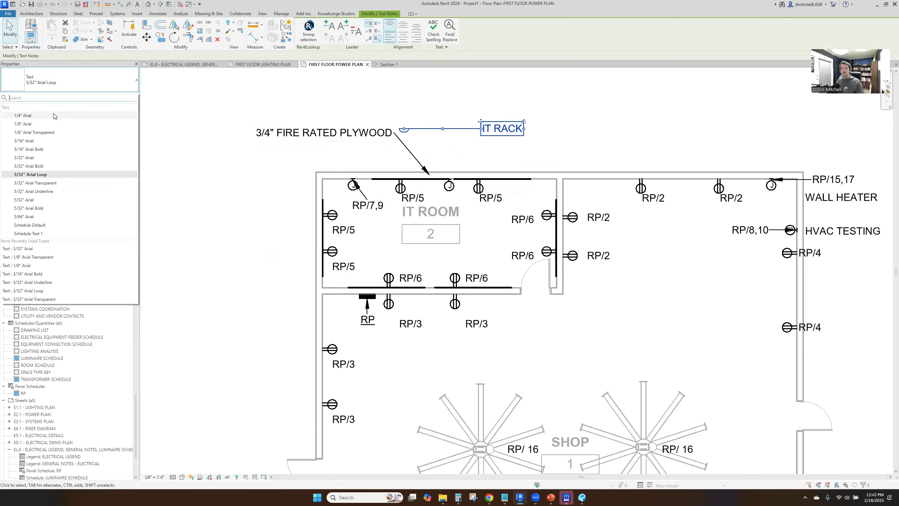
click(43, 158)
drag(404, 129, 451, 174)
key(Escape)
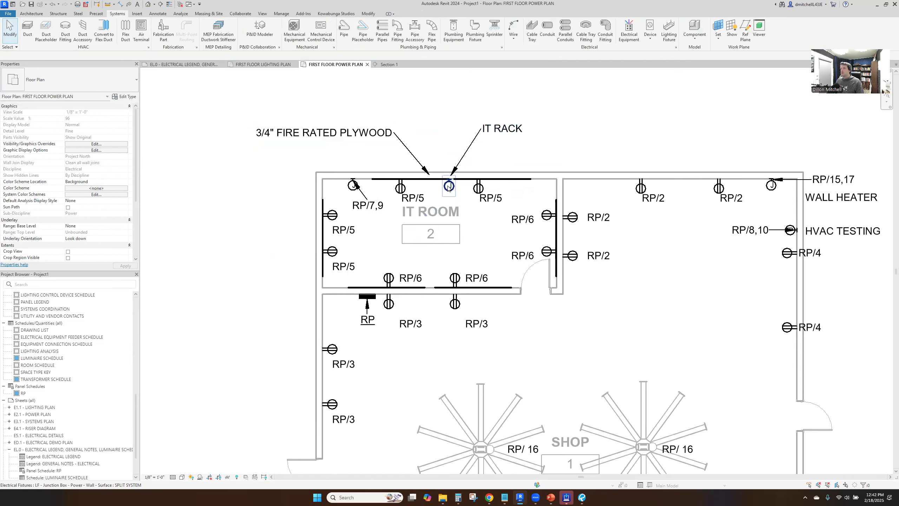
click(449, 194)
click(207, 207)
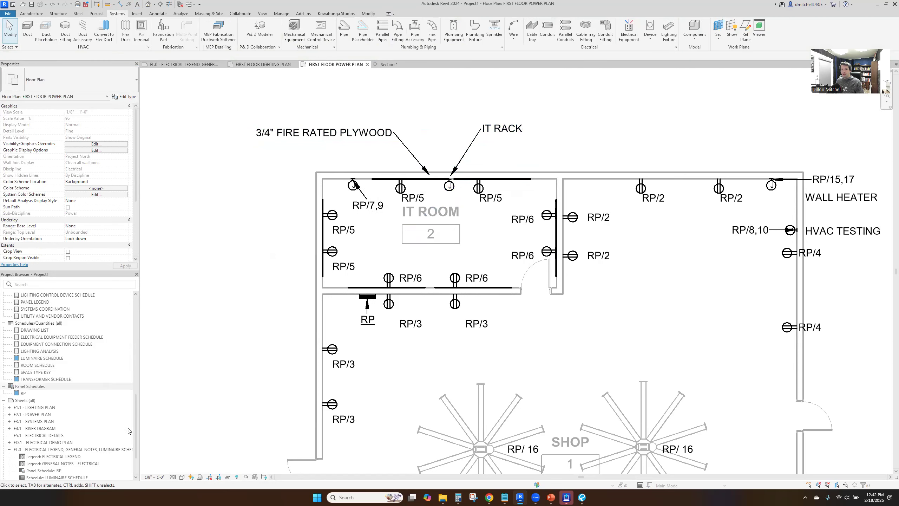
Open sheet E1.1 - LIGHTING PLAN and place the FIRST FLOOR LIGHTING PLAN view on it
double_click(88, 408)
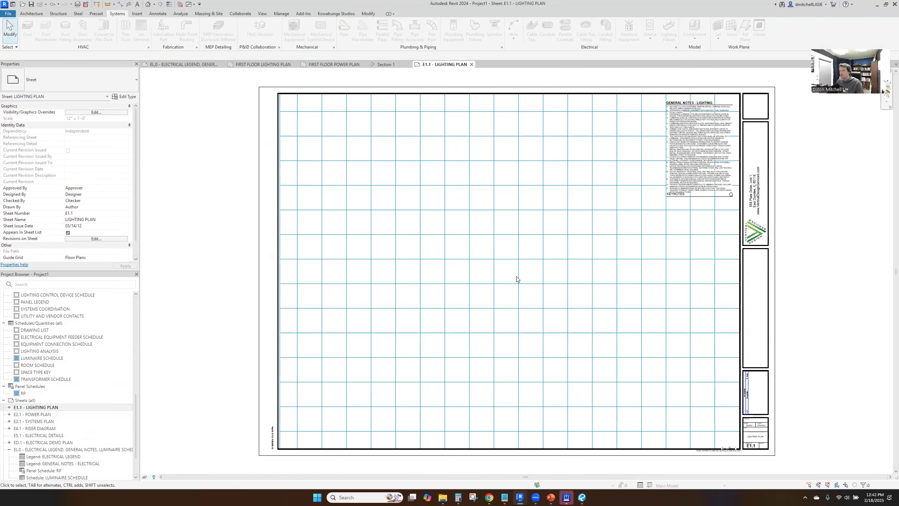
scroll(39, 354, up, 5)
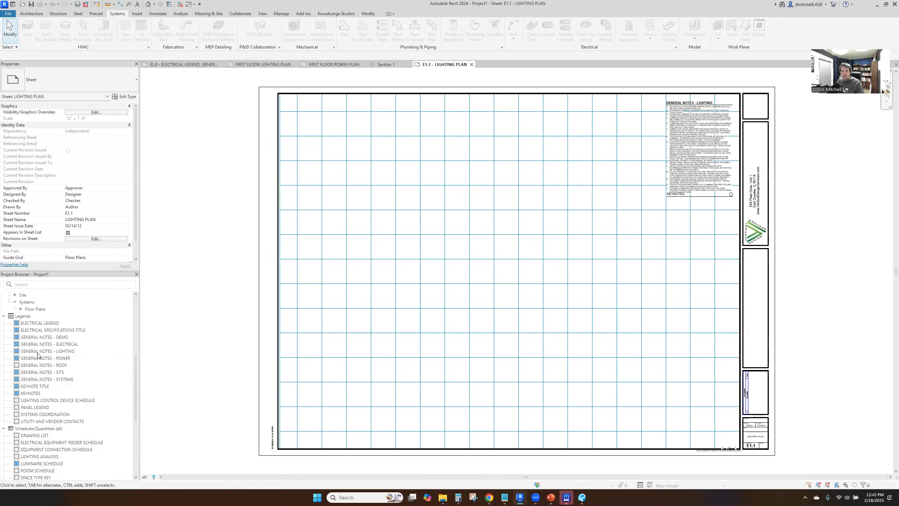
scroll(35, 352, up, 5)
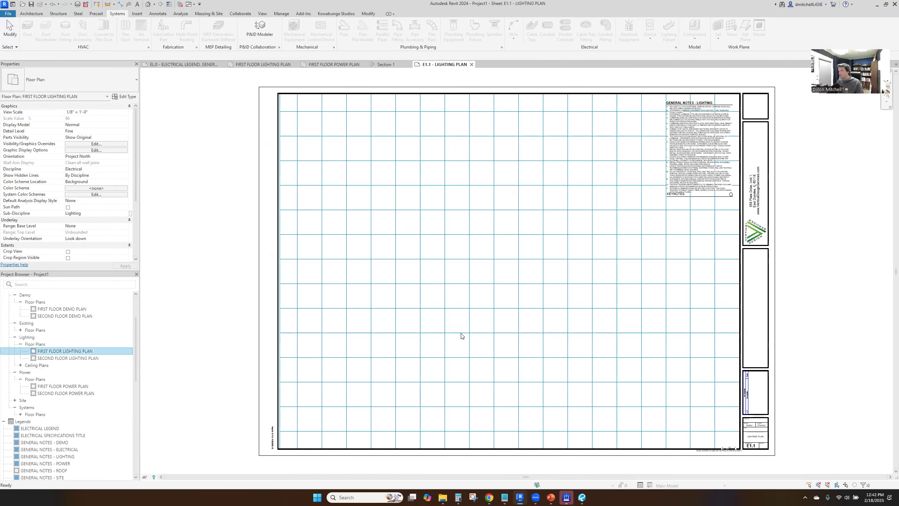
click(578, 224)
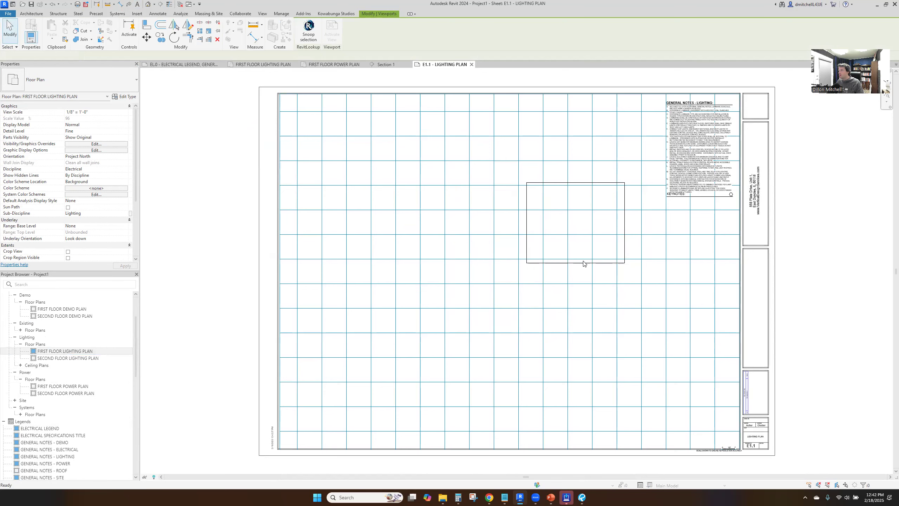
Set the lighting plan's scale to 1/4" = 1'-0" and move its viewport toward the sheet's upper edge, beside the general notes
click(332, 32)
click(155, 476)
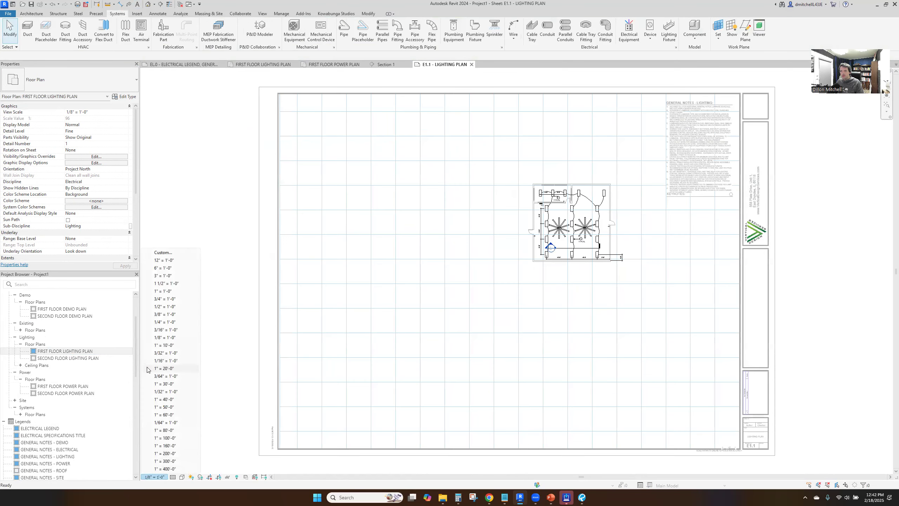
click(165, 322)
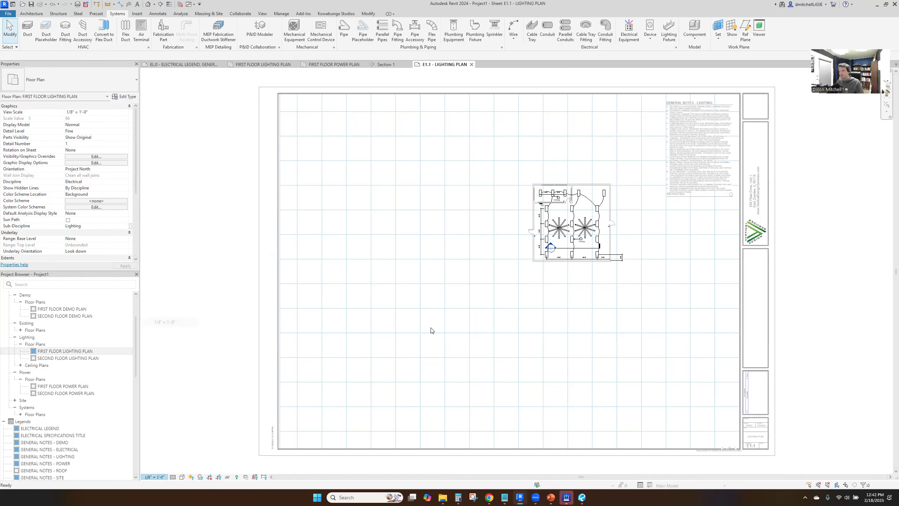
drag(642, 193, 555, 188)
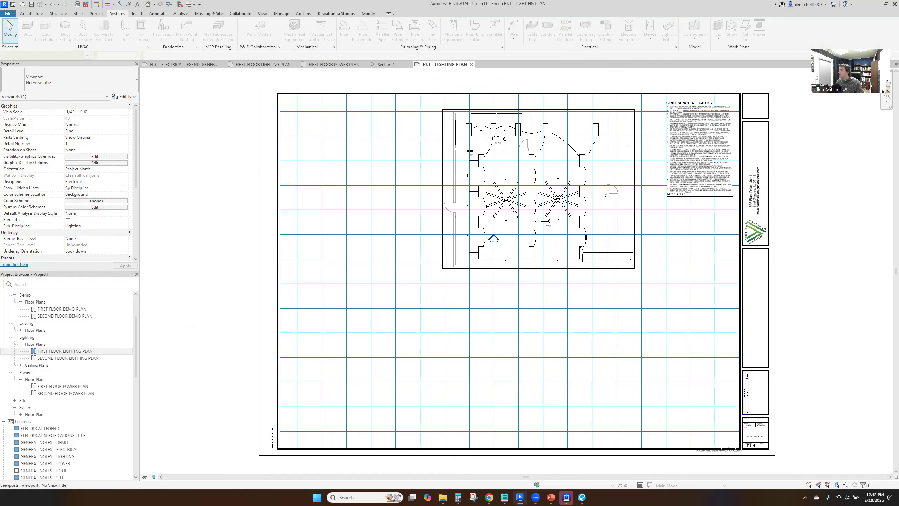
Rename sheet E1.1 to LIGHTING & POWER PLANS in the title block
click(760, 437)
click(760, 437)
text(LIG)
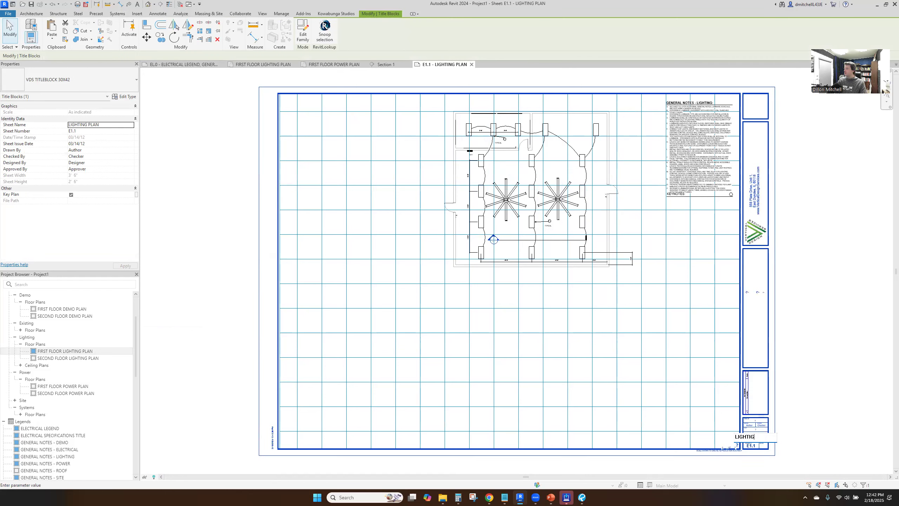
text(HTING & POWER PLANS)
key(Return)
click(621, 360)
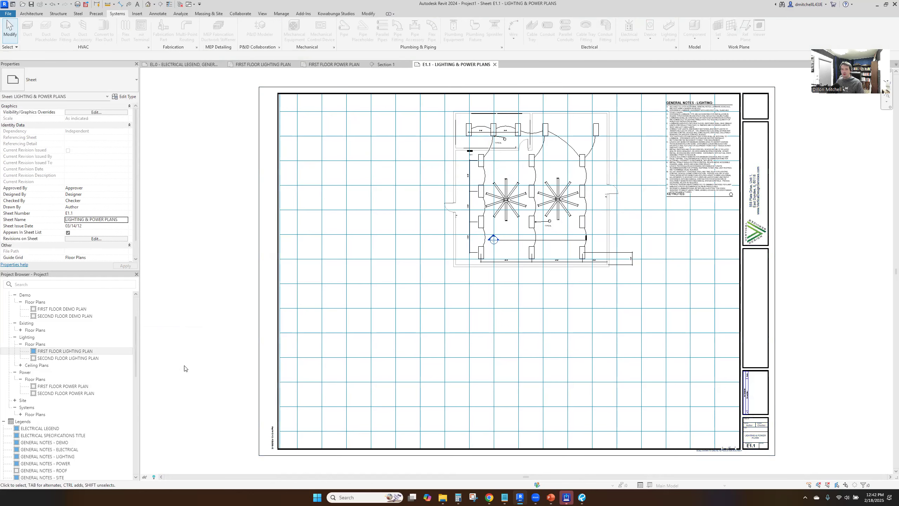
Place the FIRST FLOOR POWER PLAN view on the sheet below the lighting plan and activate it
drag(101, 386, 541, 348)
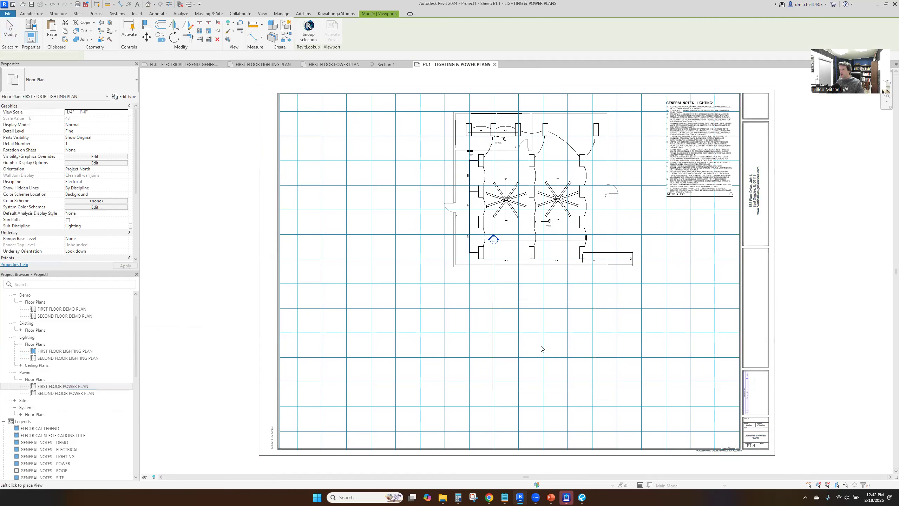
click(538, 351)
click(372, 433)
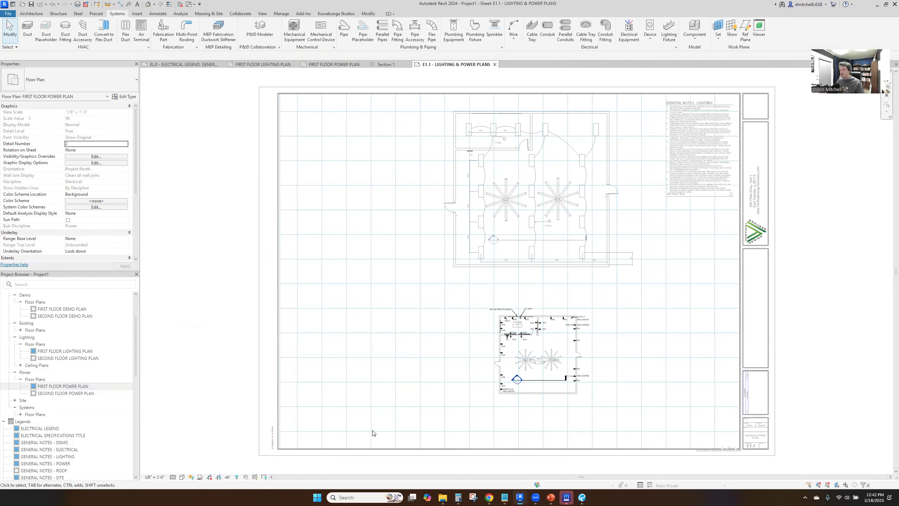
Set the view scale to 1/4" = 1'-0" in the LF - Electrical Power Plan view template and deactivate the power plan view
click(154, 477)
click(544, 346)
key(Escape)
scroll(98, 188, down, 5)
click(98, 188)
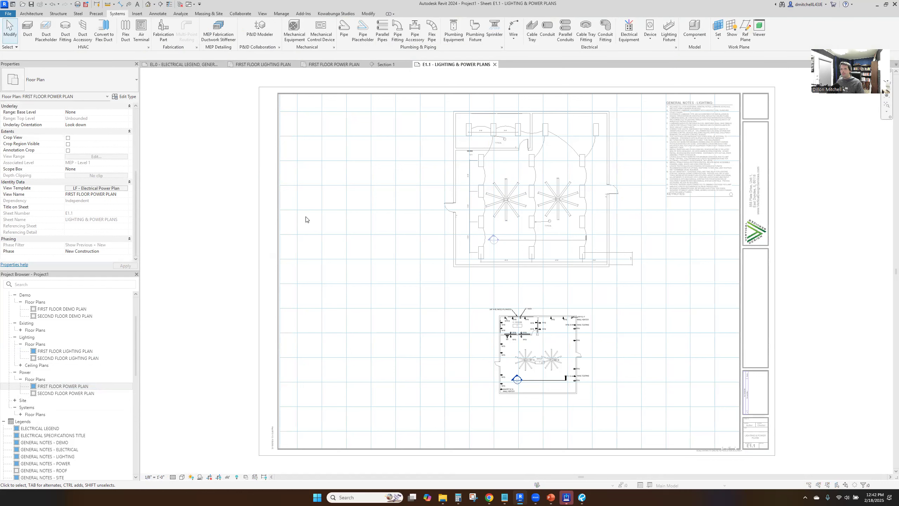
click(498, 202)
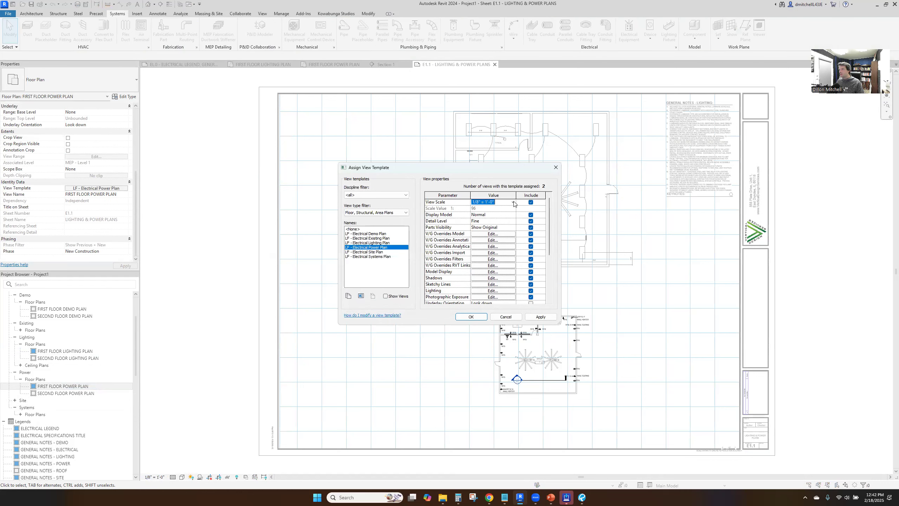
click(497, 202)
click(514, 209)
click(514, 209)
click(514, 209)
click(492, 224)
click(538, 316)
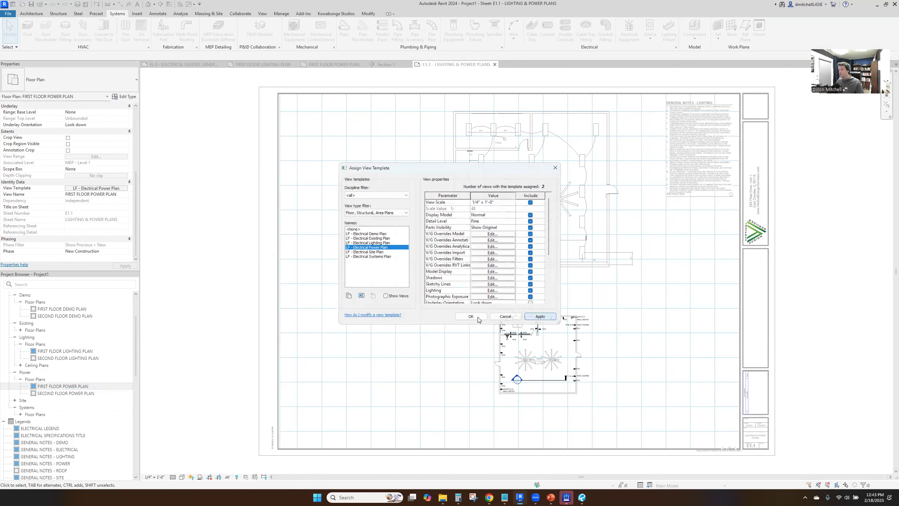
click(472, 316)
double_click(539, 311)
Arrange the two viewports side by side across the middle of the sheet, with the power plan west of the lighting plan
drag(632, 307, 592, 355)
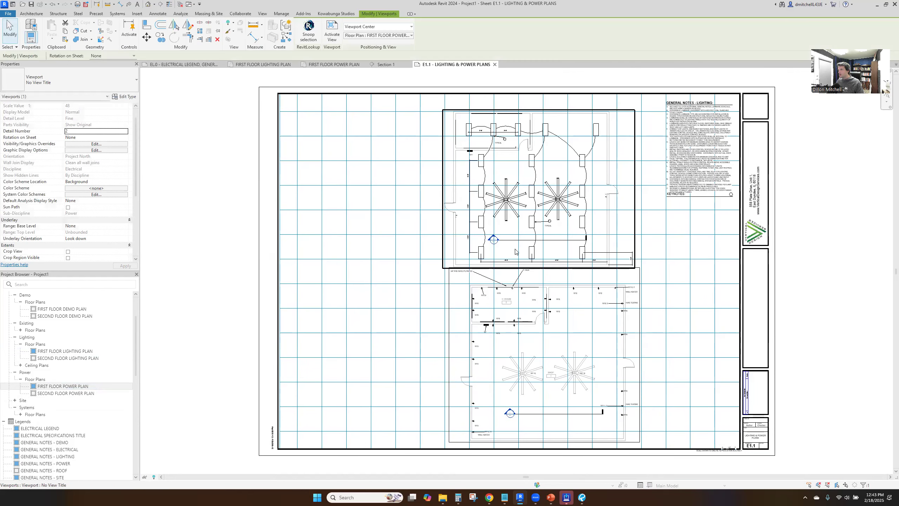
drag(556, 331, 381, 264)
drag(545, 205, 578, 311)
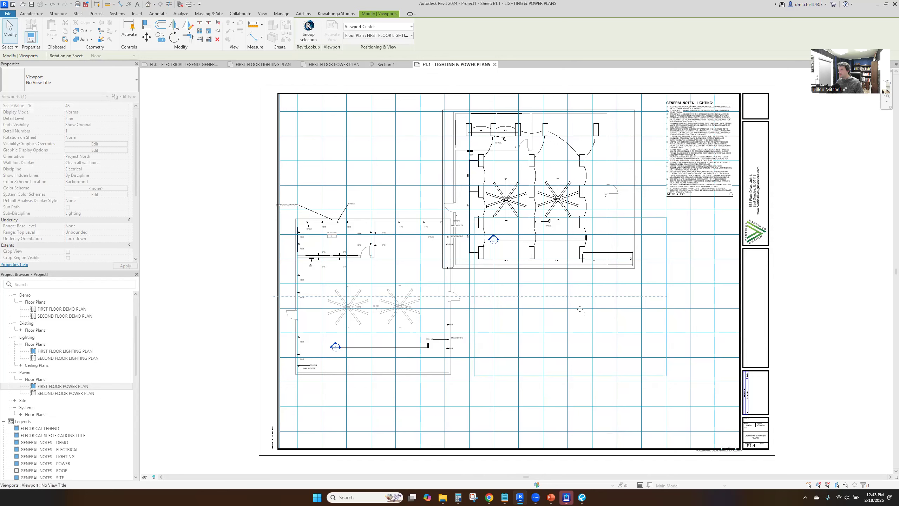
Change both plan viewports to the Detail Viewport w Scale type
ctrl+click(406, 314)
click(86, 84)
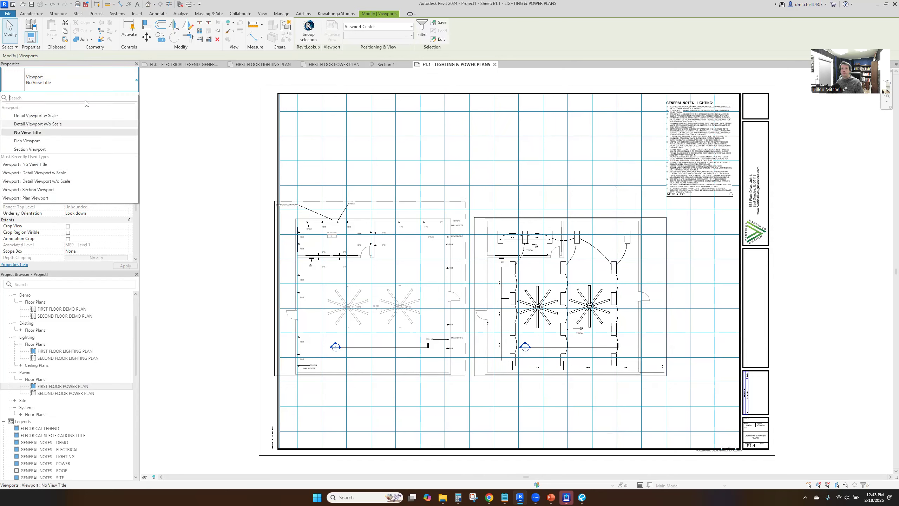
click(21, 121)
click(446, 169)
Move the power plan title below its plan and align the lighting plan title at the same height
drag(301, 375, 323, 392)
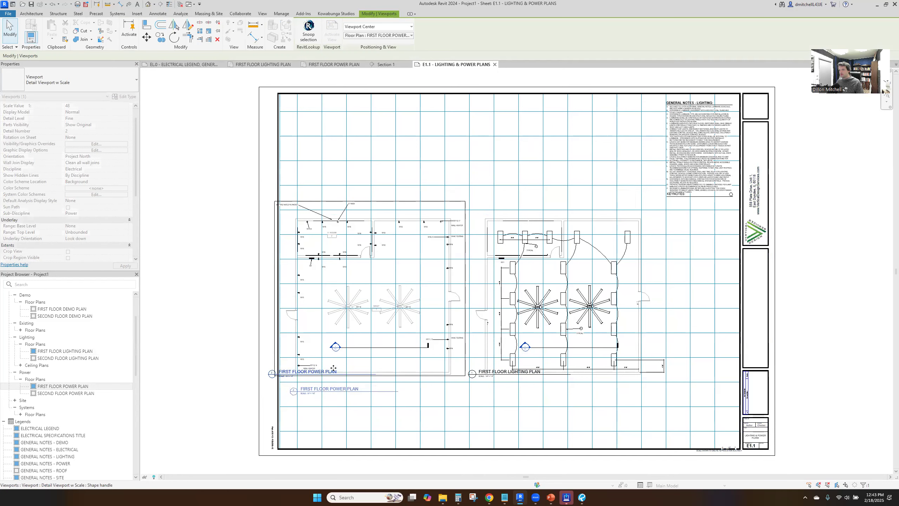
click(501, 376)
drag(501, 377, 501, 394)
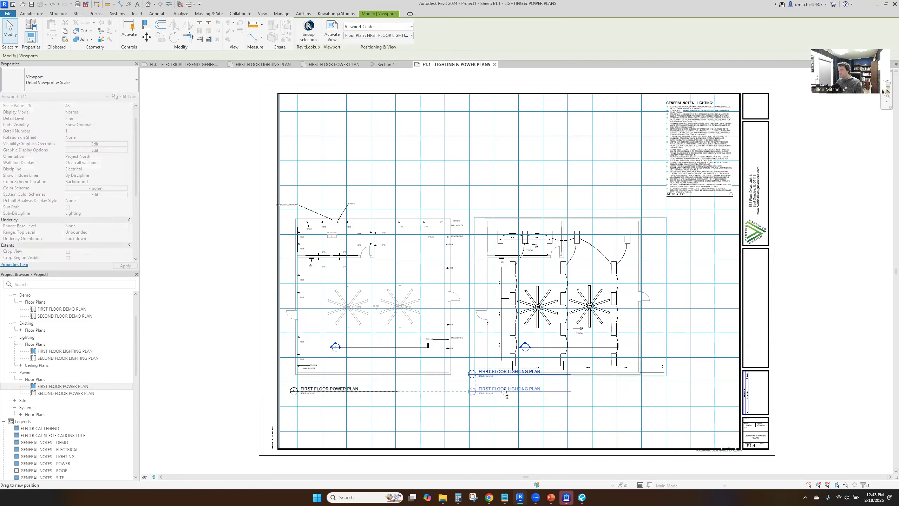
Extend both view title lines to match the widths of their plans
click(591, 403)
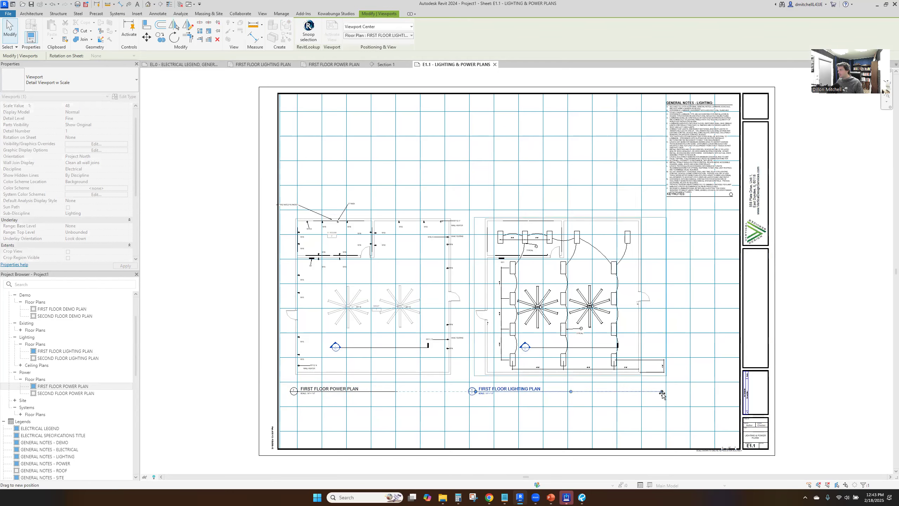
click(437, 363)
drag(398, 391, 449, 391)
click(574, 251)
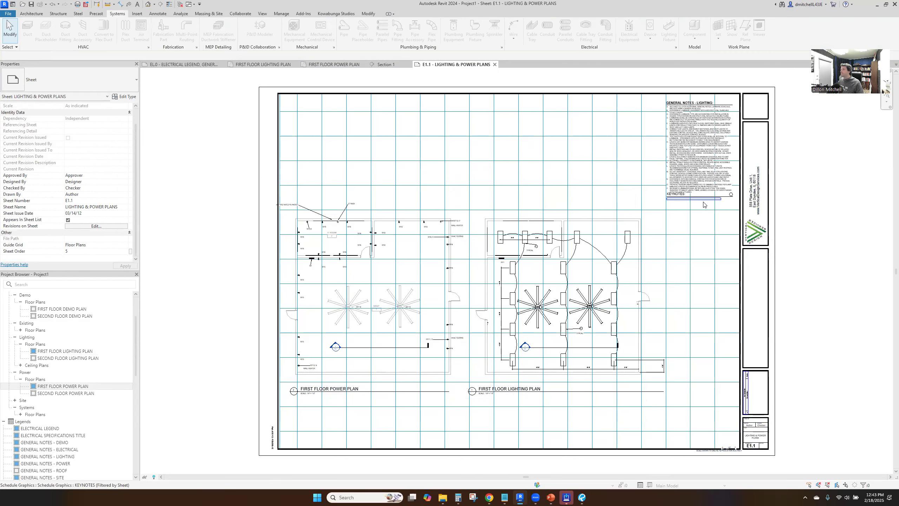
Move the KEYNOTES title down so it sits just below the general lighting notes on sheet E1.1
scroll(704, 199, up, 3)
double_click(703, 192)
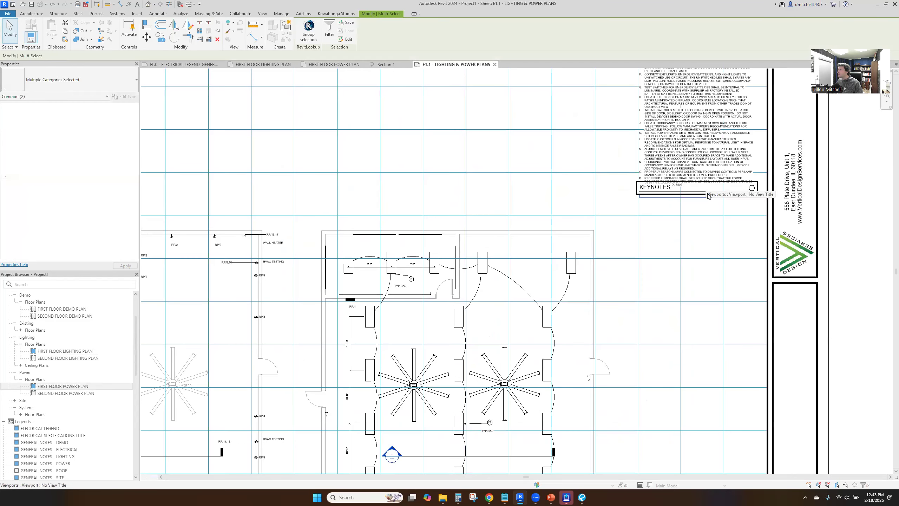
double_click(703, 225)
click(663, 196)
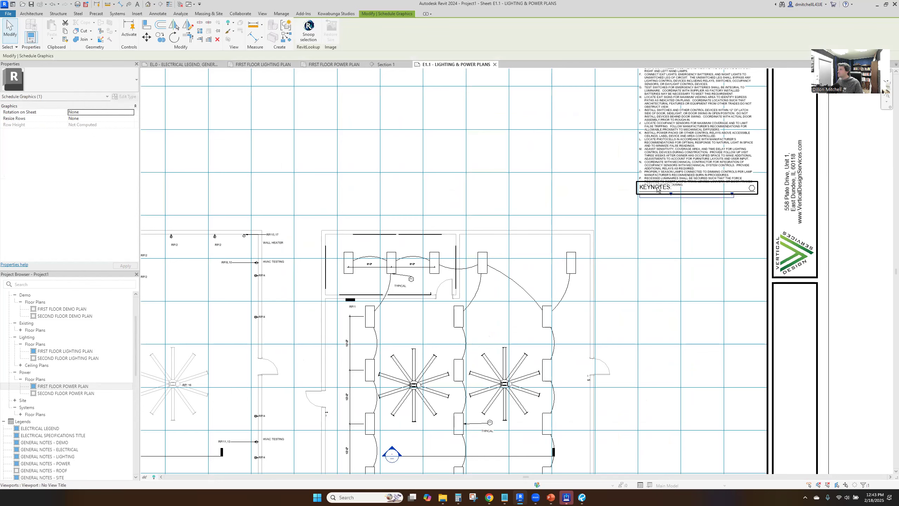
ctrl+click(655, 189)
drag(655, 188, 655, 198)
key(Escape)
scroll(606, 260, down, 3)
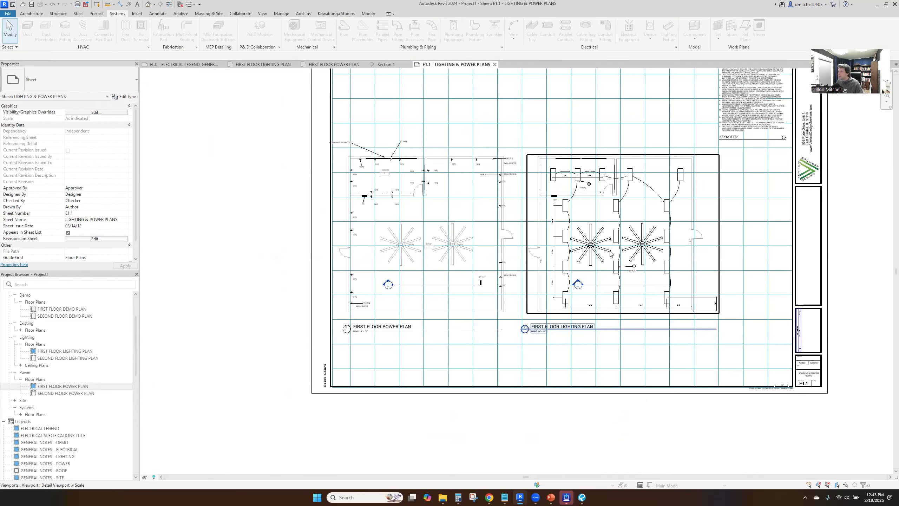
scroll(578, 322, up, 2)
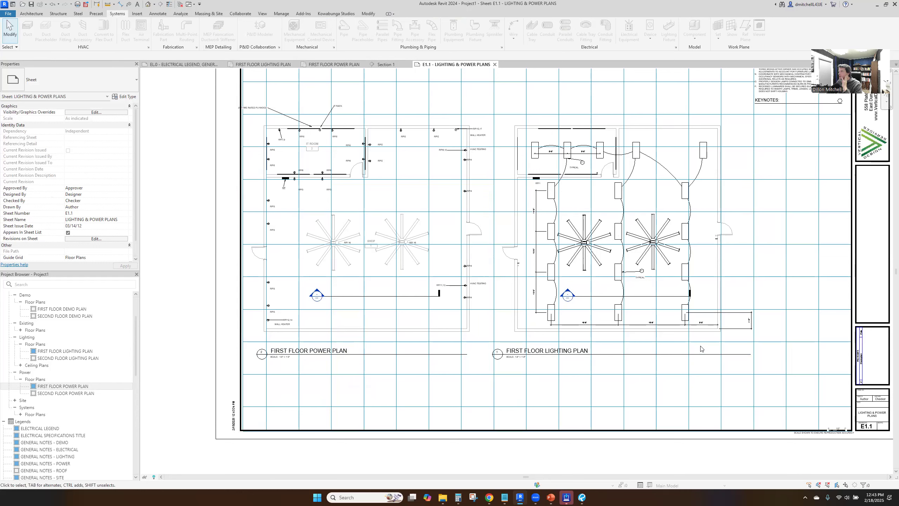
scroll(44, 381, down, 10)
Delete the unused Power Plan, Systems Plan and Electrical Demo Plan sheets from the project
click(44, 380)
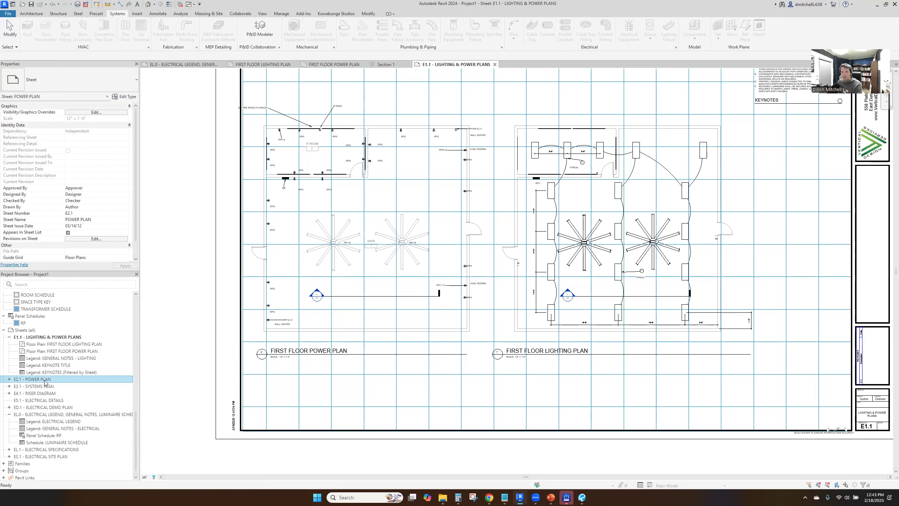
scroll(44, 382, up, 1)
click(43, 386)
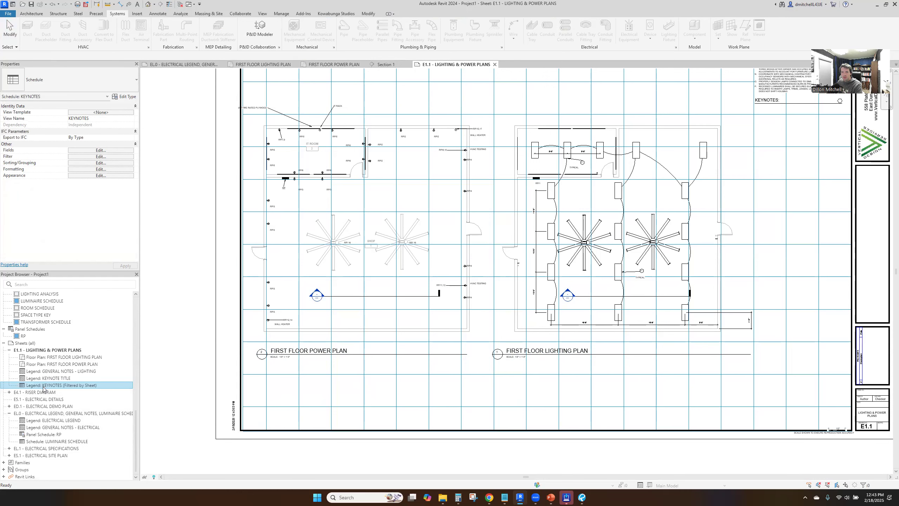
click(42, 392)
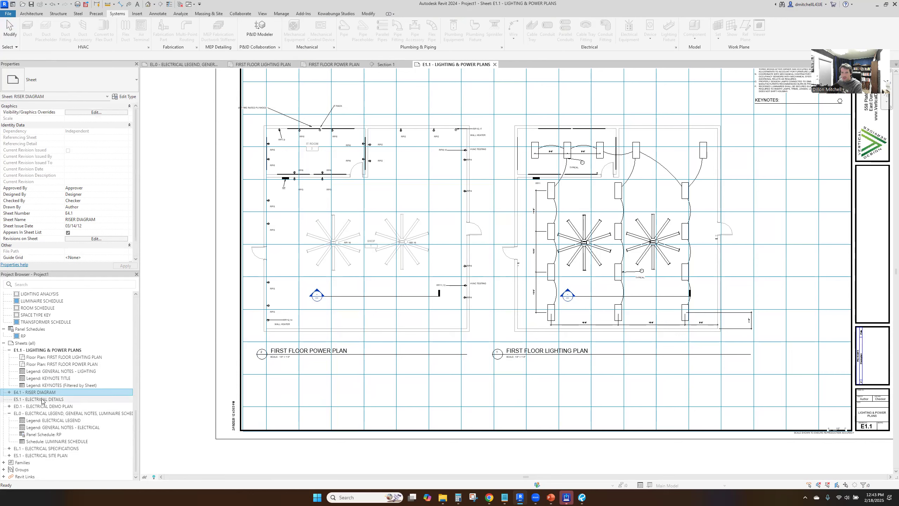
click(43, 408)
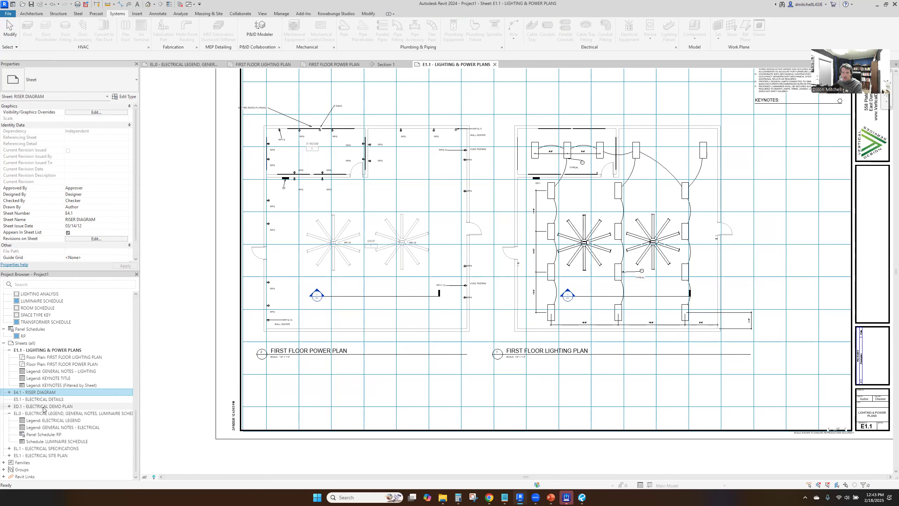
key(Delete)
Open sheet EL.0 and move the panel RP schedule to the area below the luminaire schedule
click(47, 413)
double_click(47, 414)
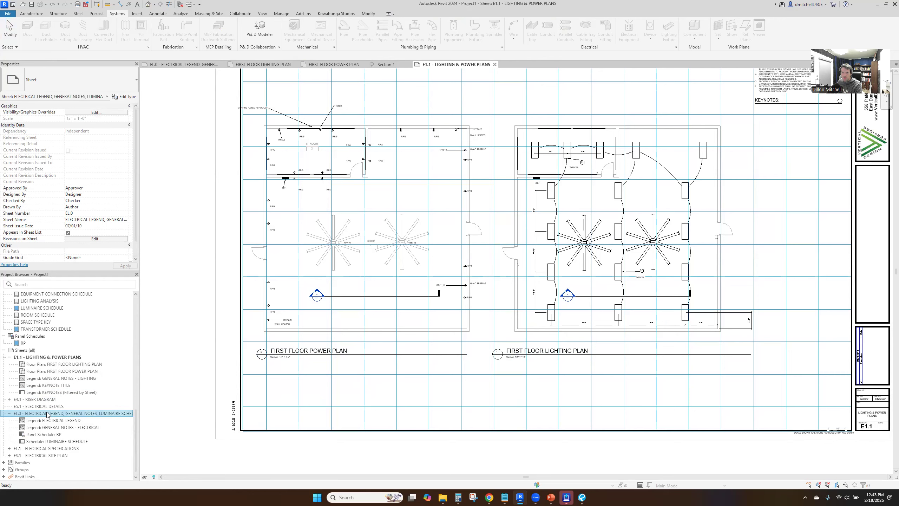
drag(455, 273, 355, 207)
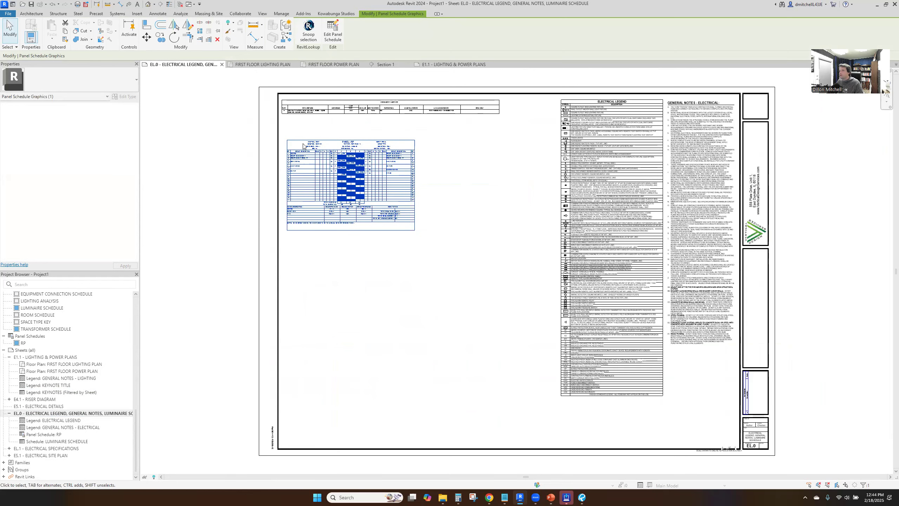
scroll(342, 161, up, 1)
scroll(311, 147, up, 5)
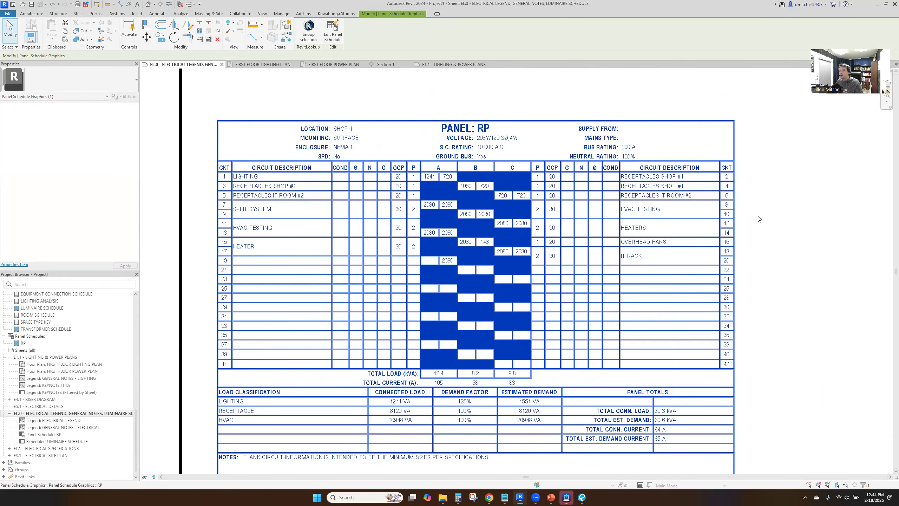
click(794, 198)
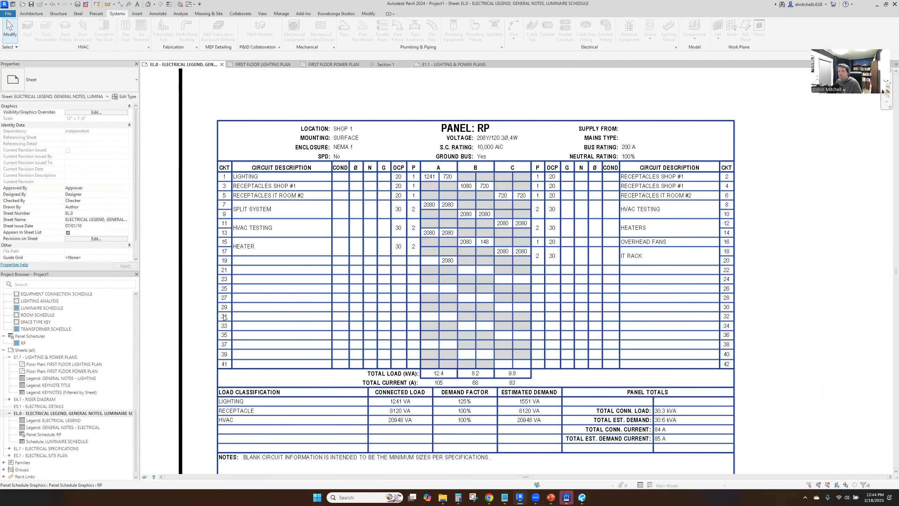
scroll(284, 296, down, 3)
middle_click(475, 250)
middle_click(475, 250)
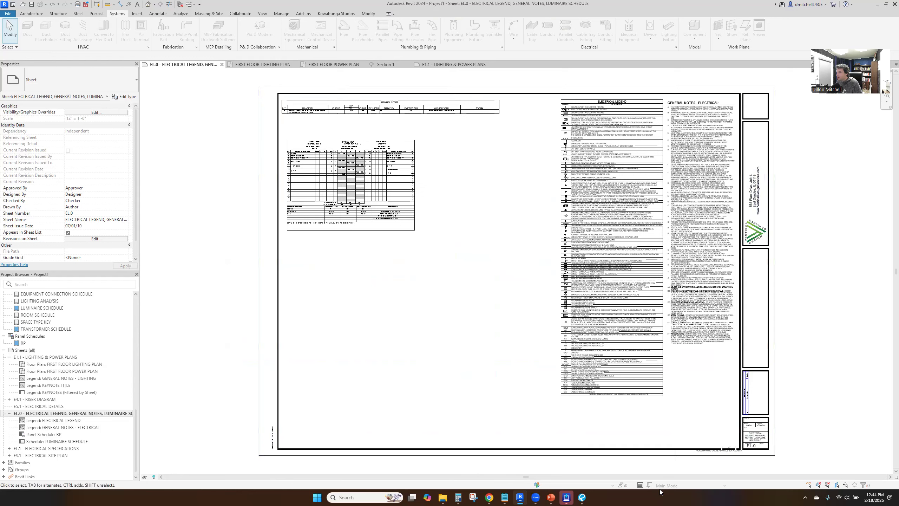
Open the E4.1 Riser Diagram and E5.1 Electrical Details sheets to review their contents
click(49, 400)
double_click(49, 399)
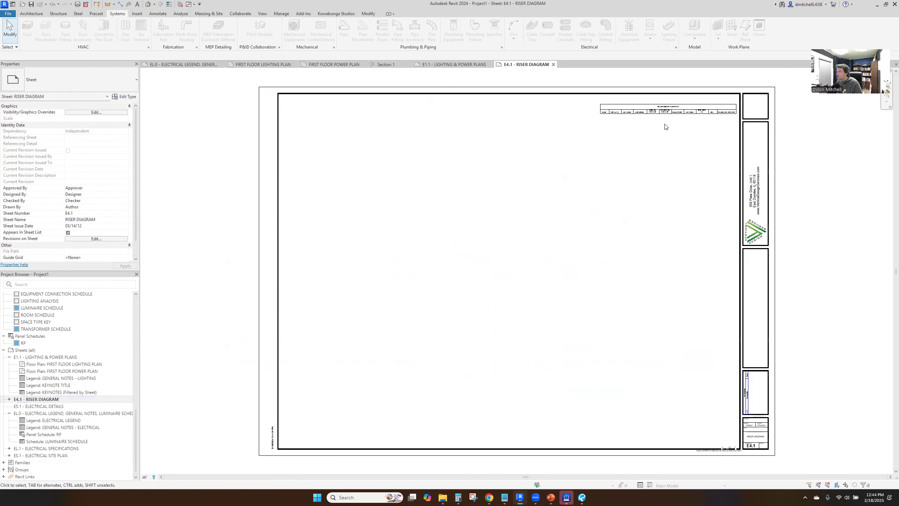
double_click(45, 406)
Return to sheet E1.1 and shift the IT Room plywood note in the power plan east, inside the sheet border
double_click(16, 357)
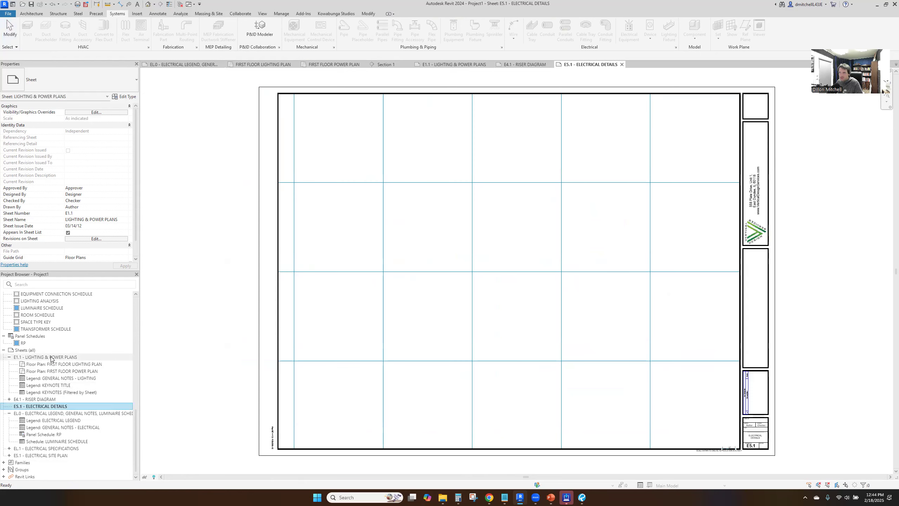
click(10, 356)
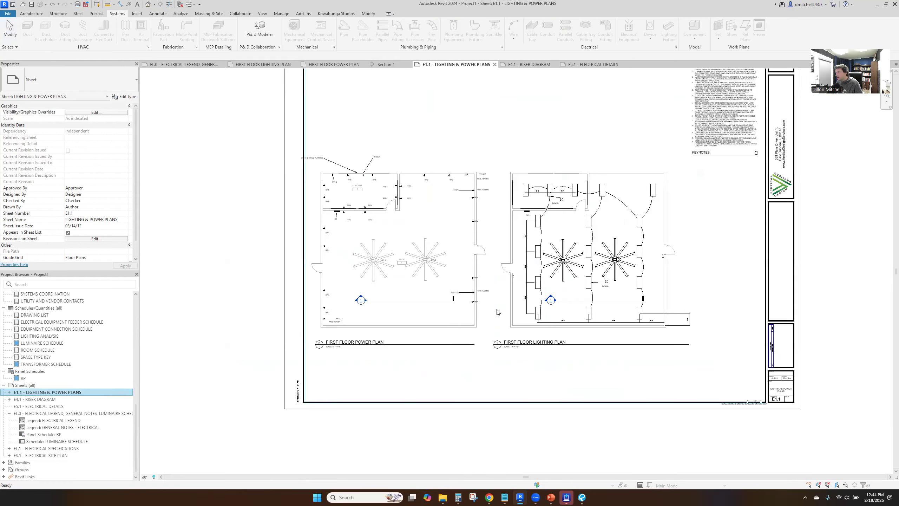
click(513, 185)
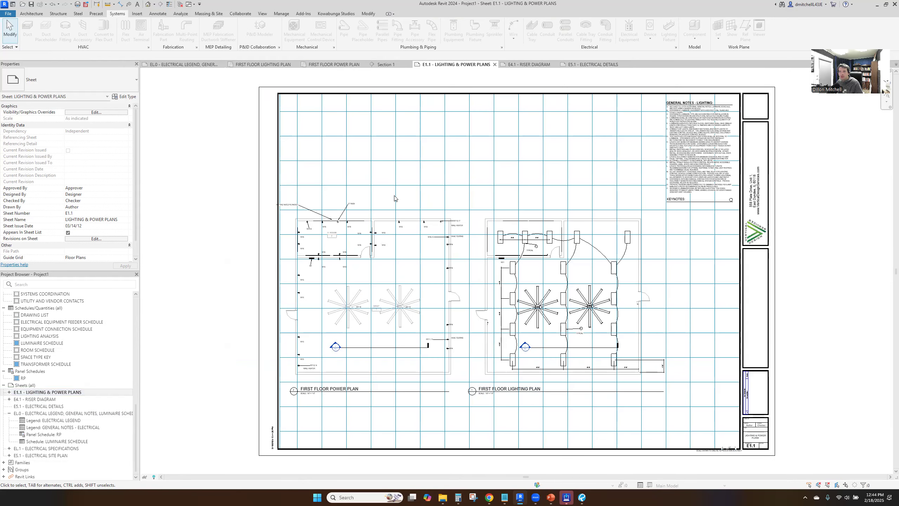
scroll(301, 196, up, 4)
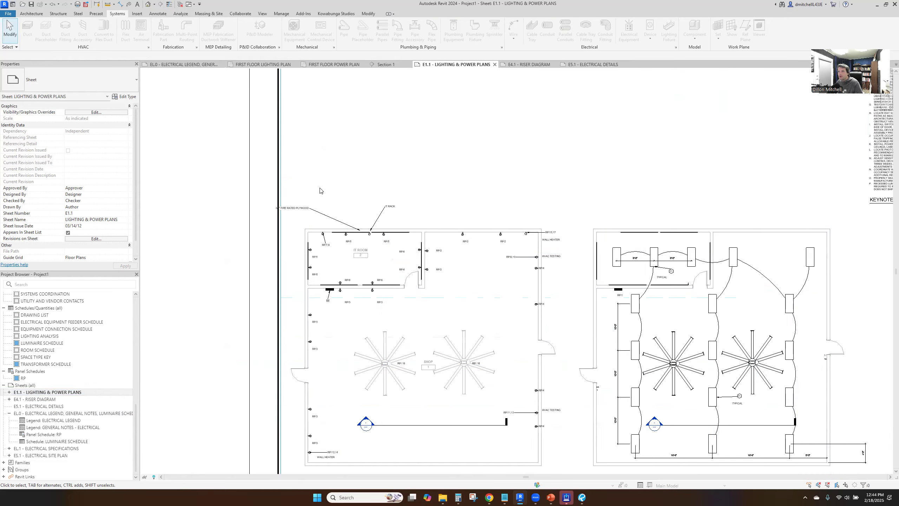
double_click(300, 210)
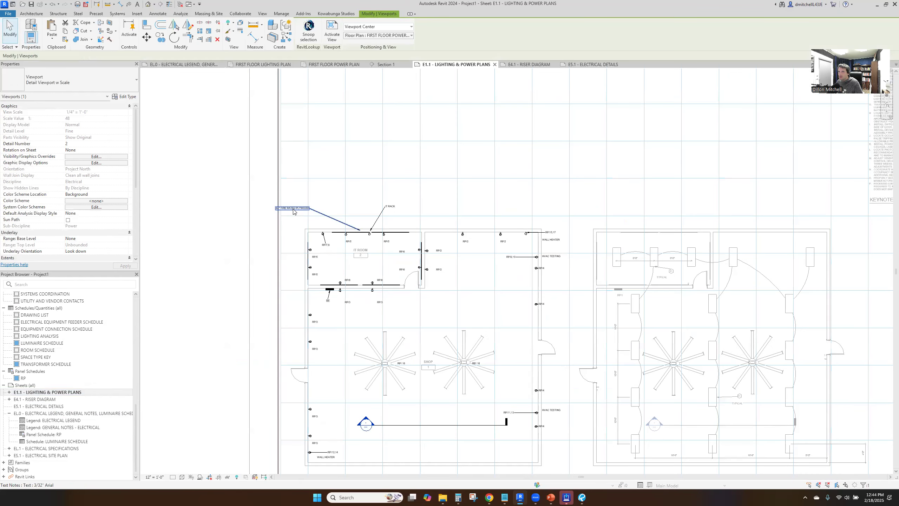
click(281, 208)
drag(275, 206, 293, 211)
click(351, 199)
scroll(375, 203, down, 3)
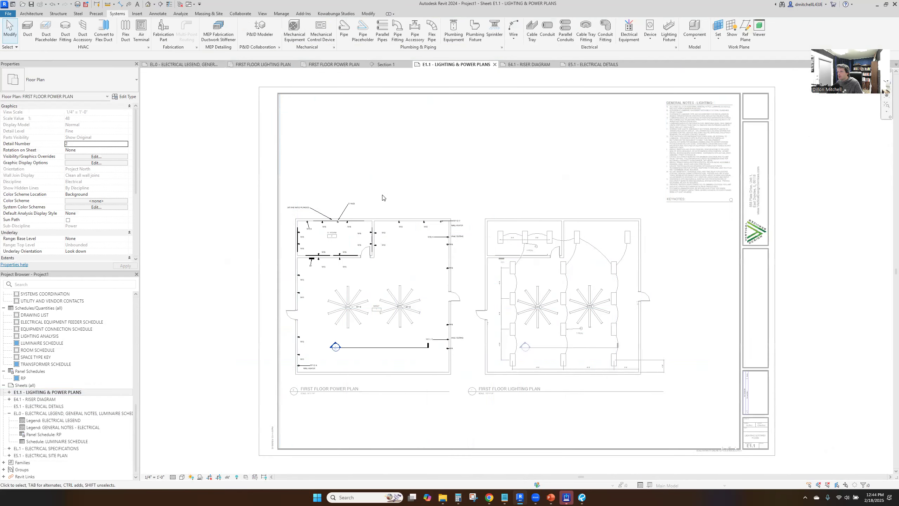
double_click(487, 226)
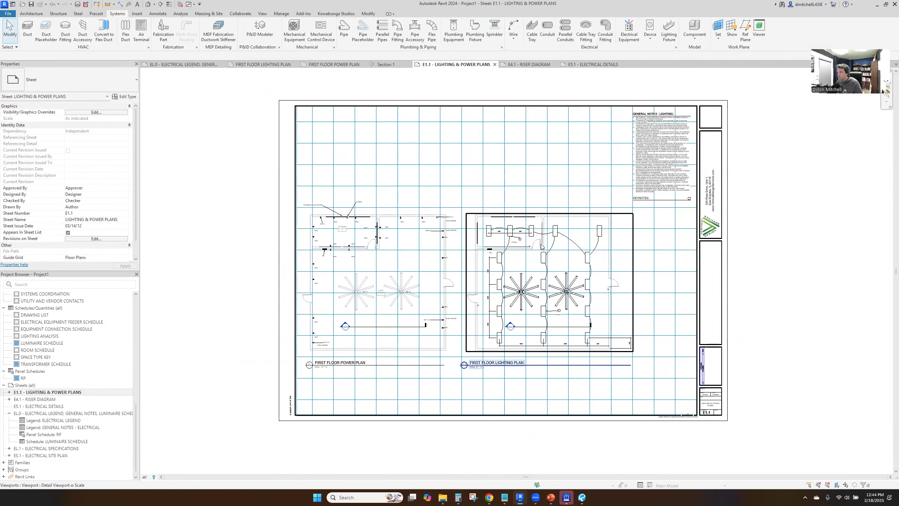
Switch to the PowerPoint slide and review its Lighting Design, Power Distribution and Panel Schedules topics
click(551, 497)
triple_click(379, 218)
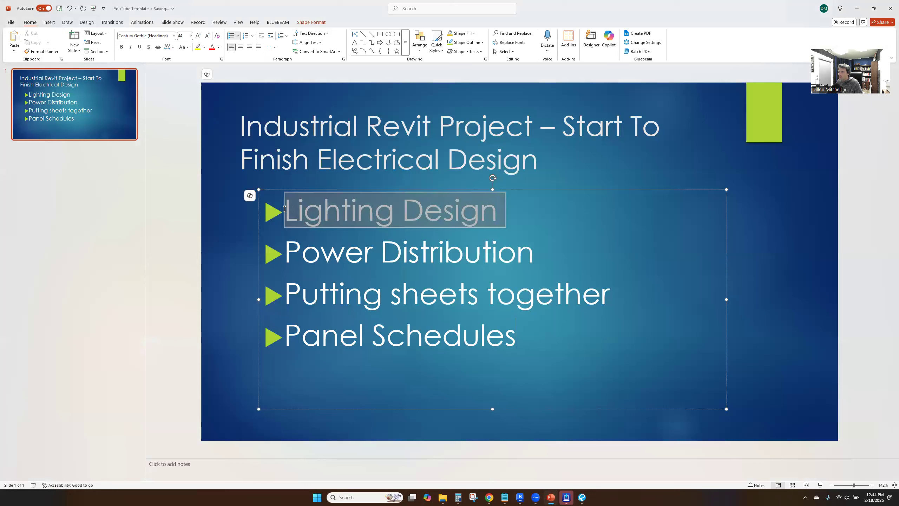
click(356, 214)
drag(541, 253, 340, 244)
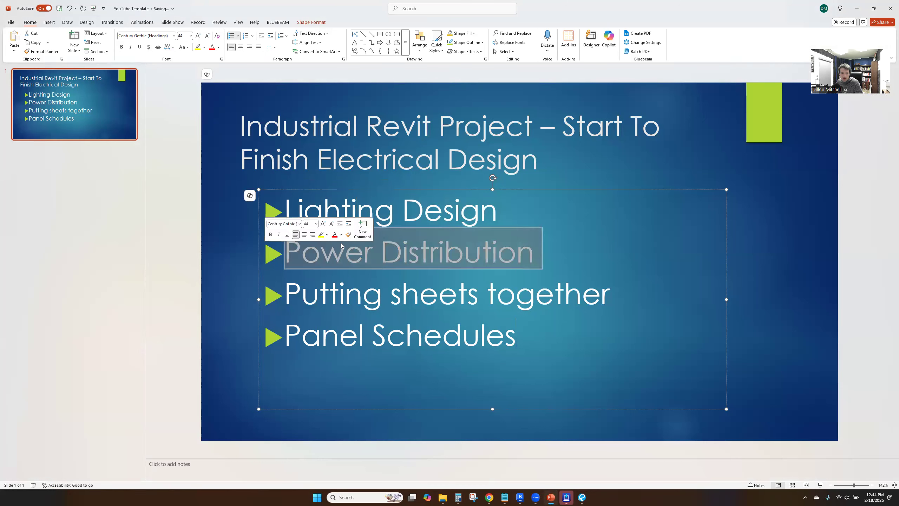
click(406, 237)
click(361, 343)
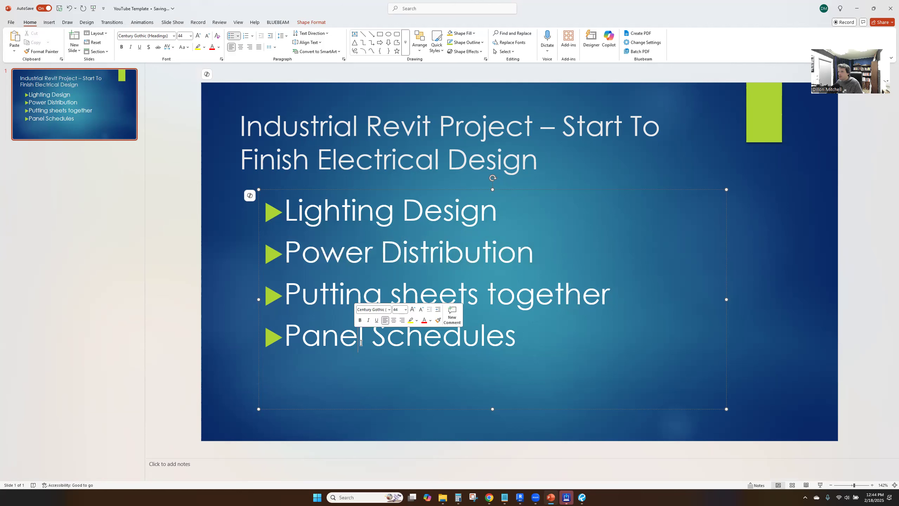